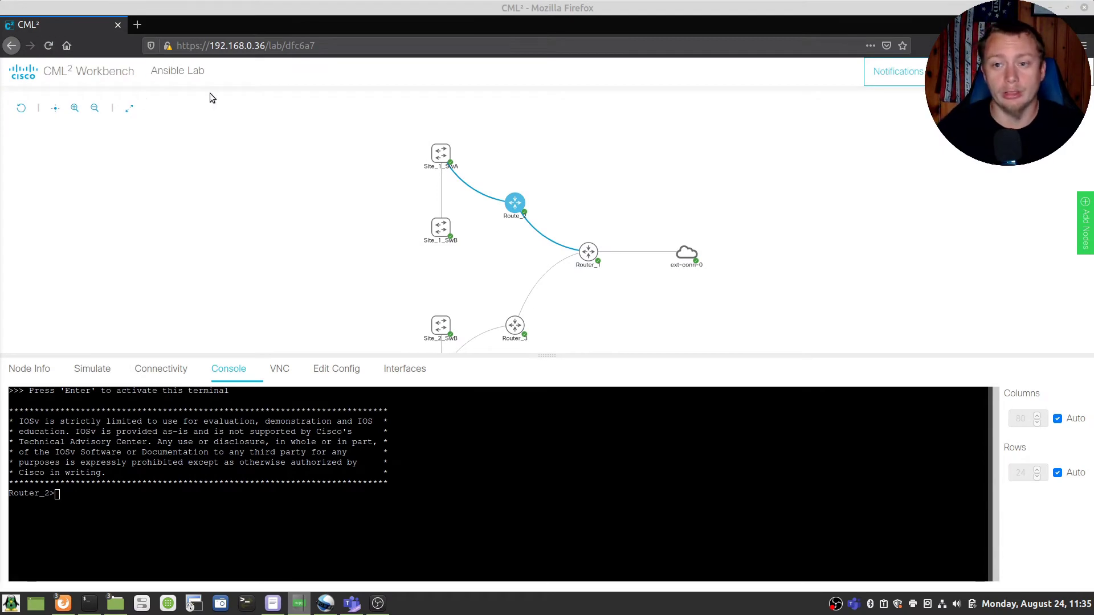
# Step: On Router_2, enter global config and exclude 10.1.1.1–10.1.1.10 from DHCP
pyautogui.moveTo(517, 211)
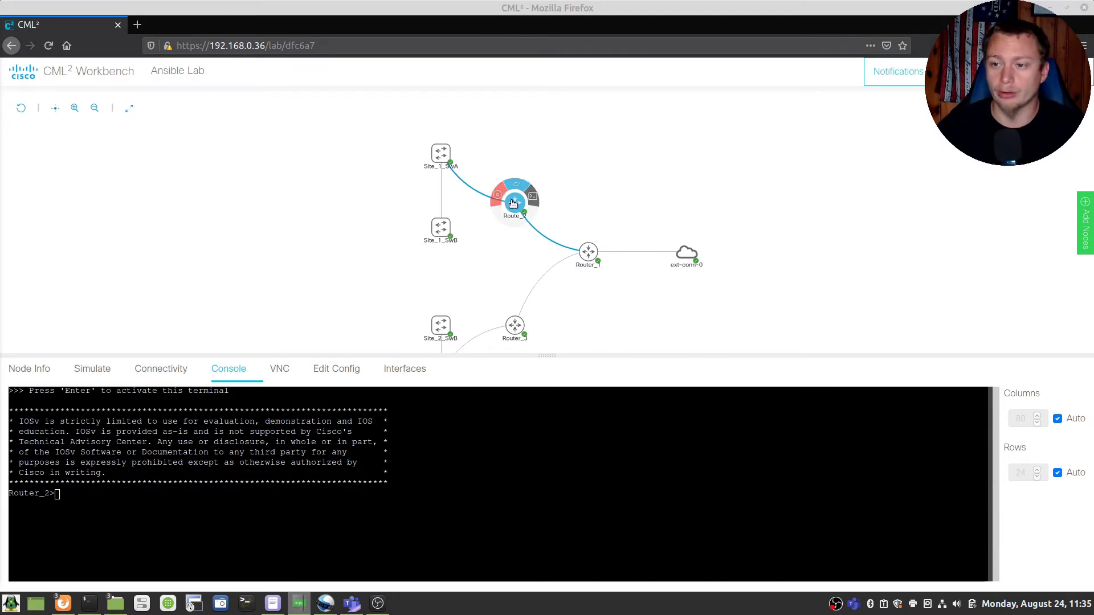
pyautogui.click(286, 499)
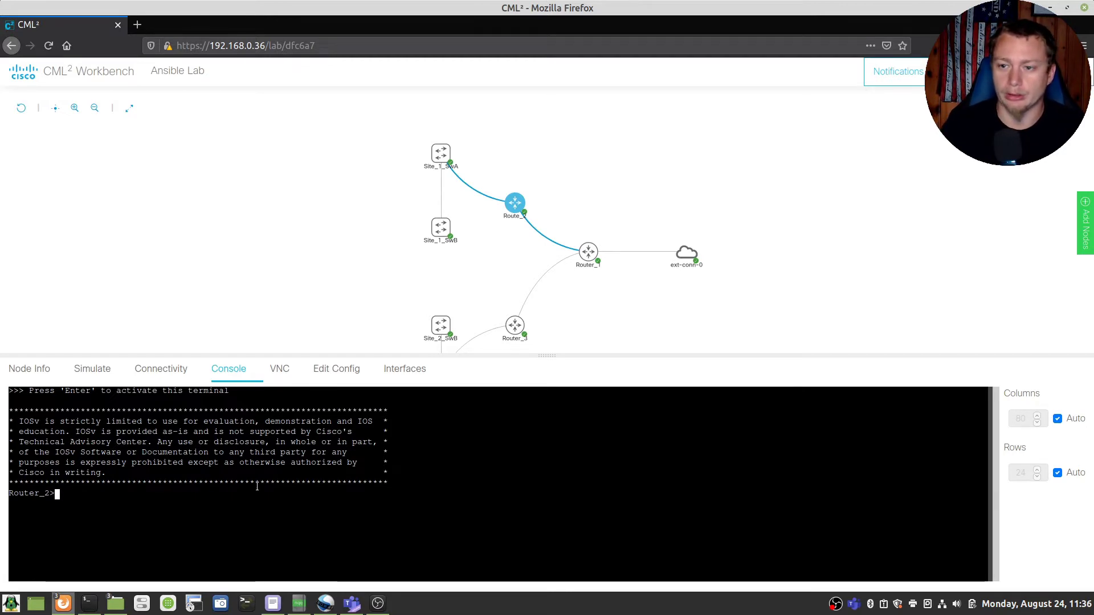
pyautogui.write('enable')
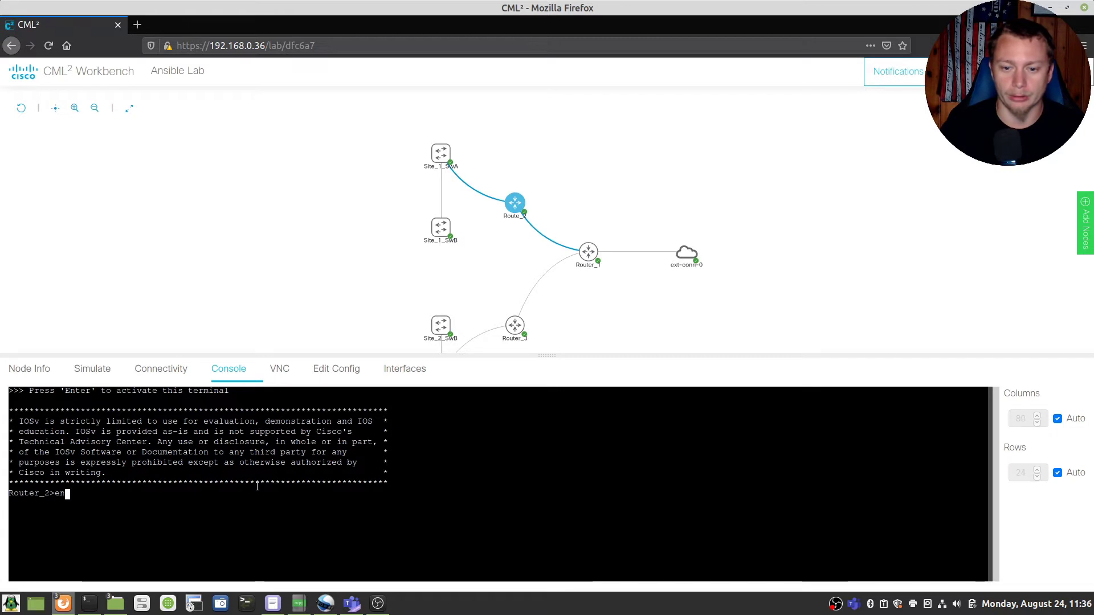
pyautogui.press('Return')
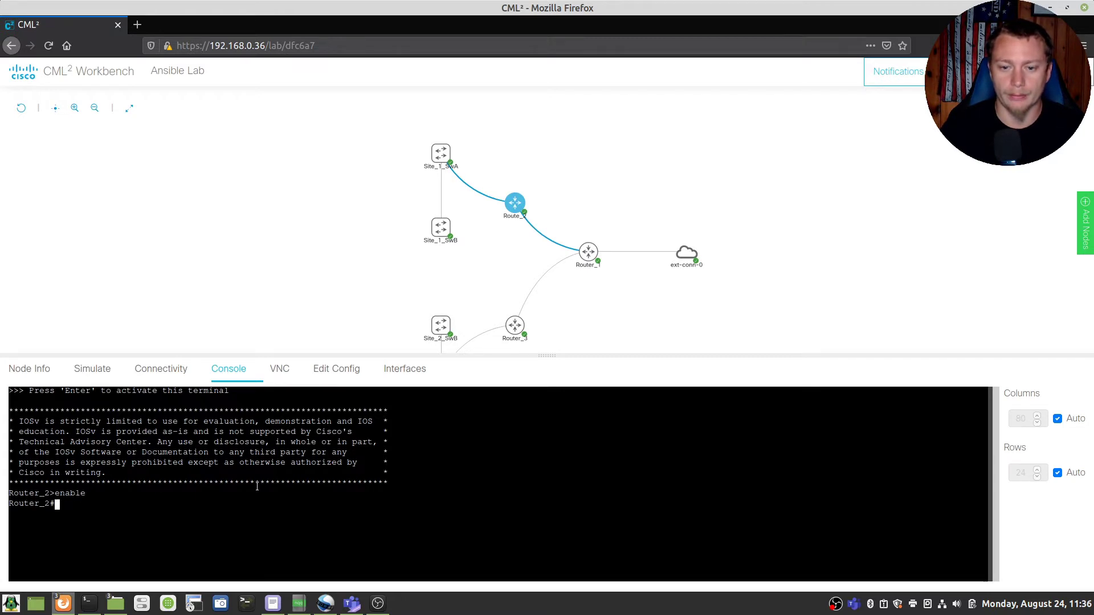
pyautogui.write('config t')
pyautogui.press('Return')
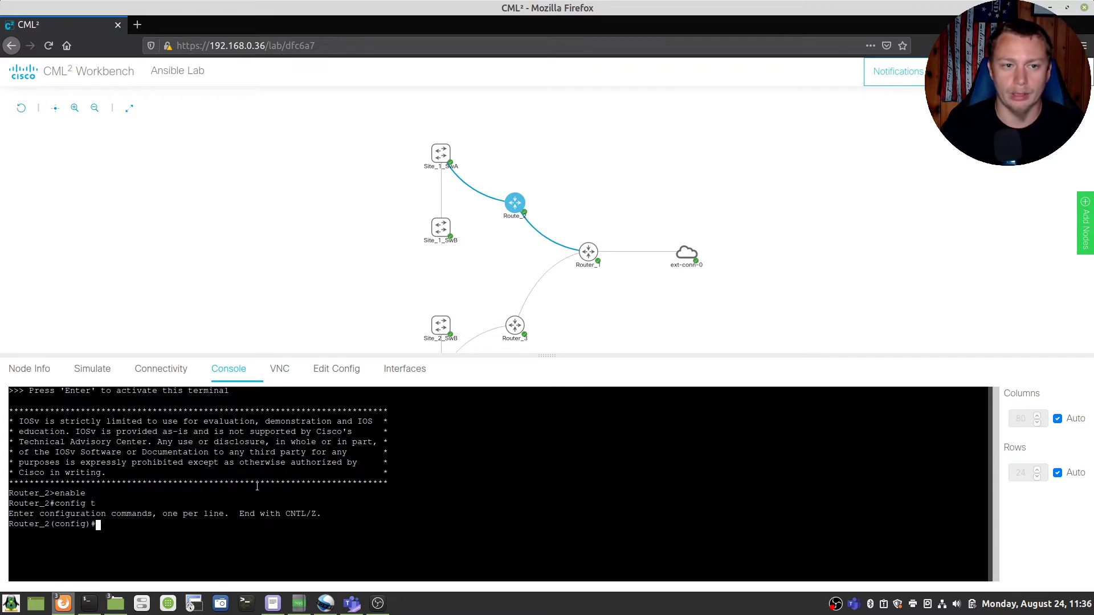
pyautogui.write('ip dhcp')
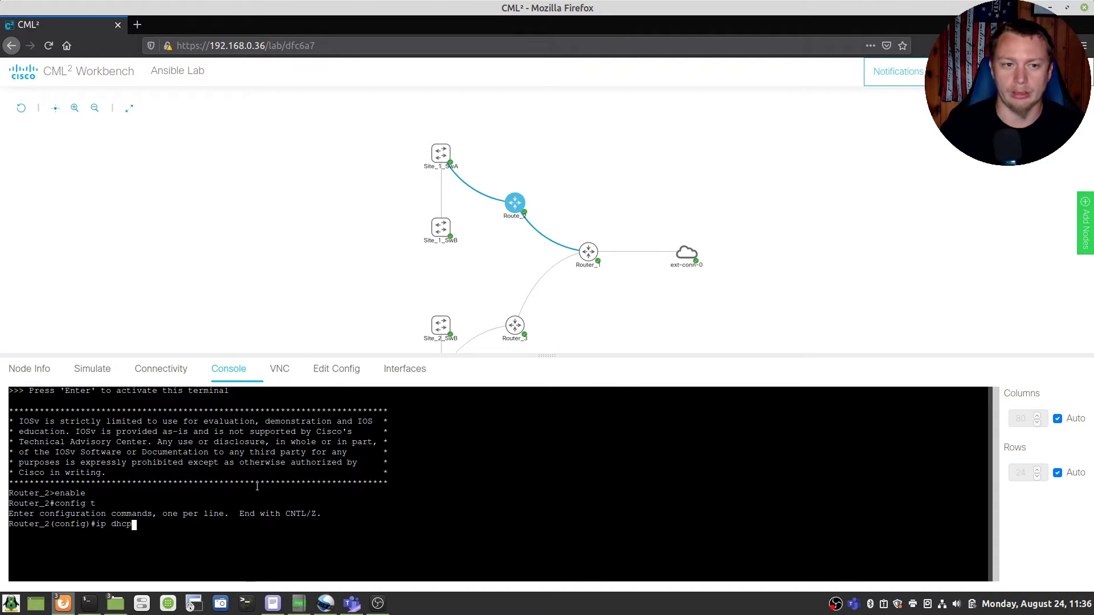
pyautogui.write(' ex')
pyautogui.press('Tab')
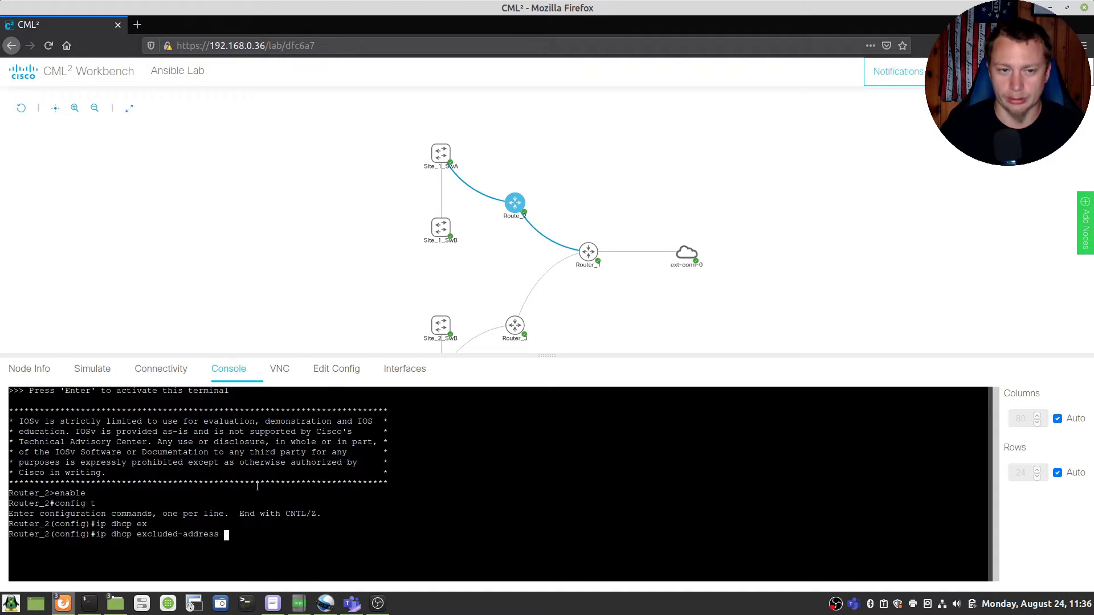
pyautogui.write('10.')
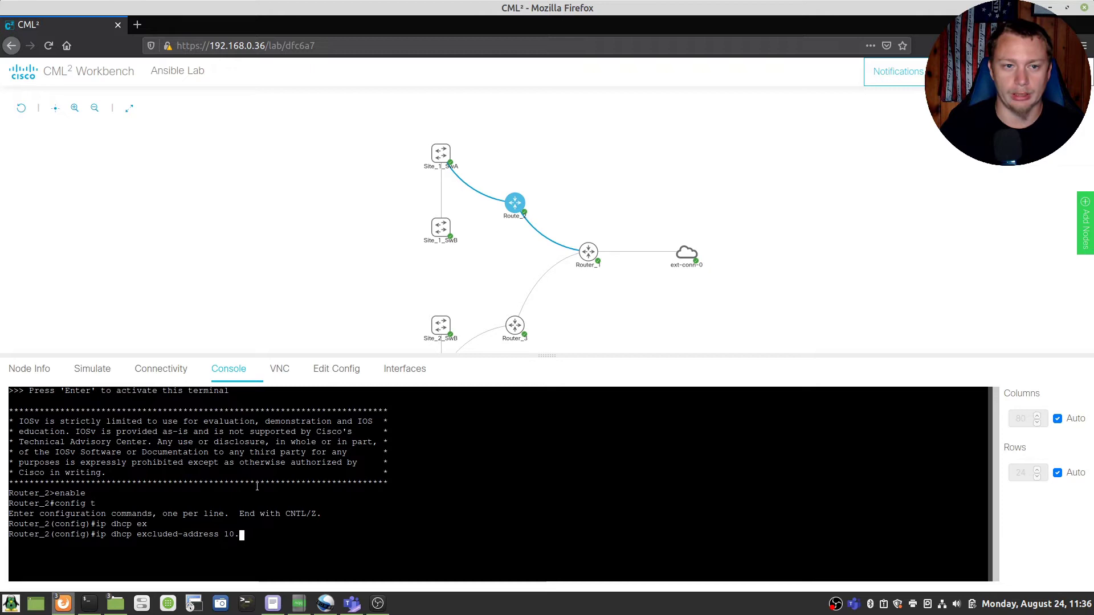
pyautogui.write('1.1.1 1')
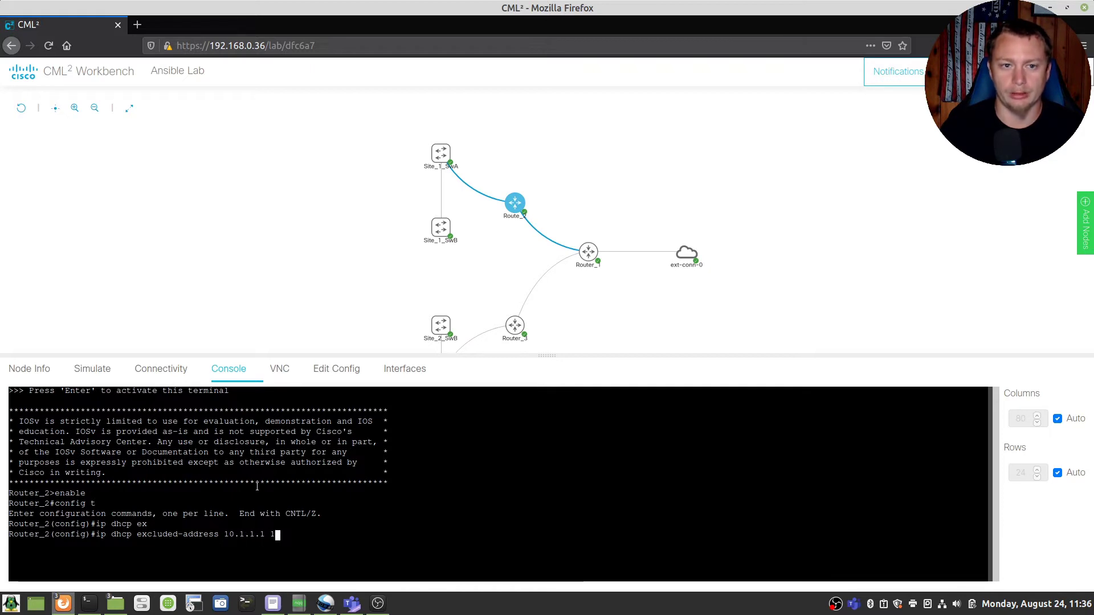
pyautogui.write('0.1.1.10')
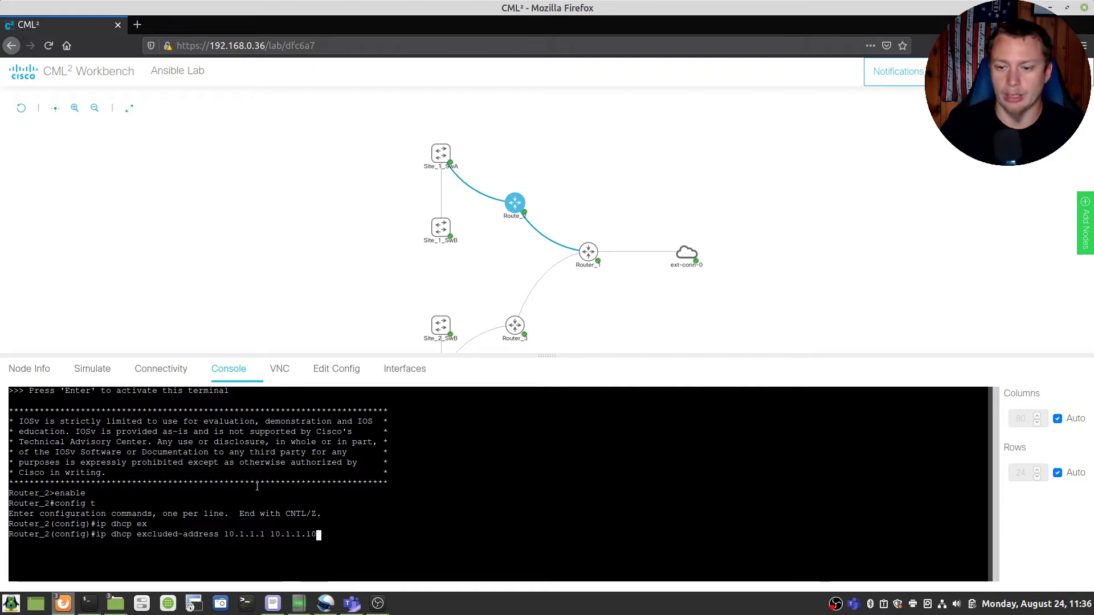
pyautogui.press('Return')
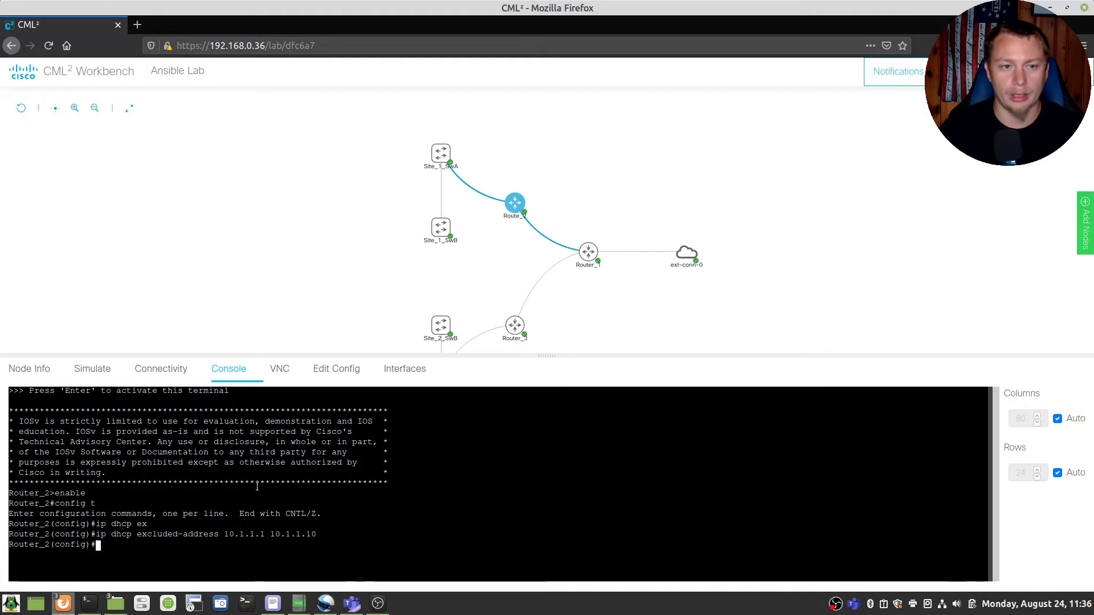
# Step: Create DHCP pool Network_1 with network 10.1.1.0 255.255.255.0
pyautogui.write('ip dhcp')
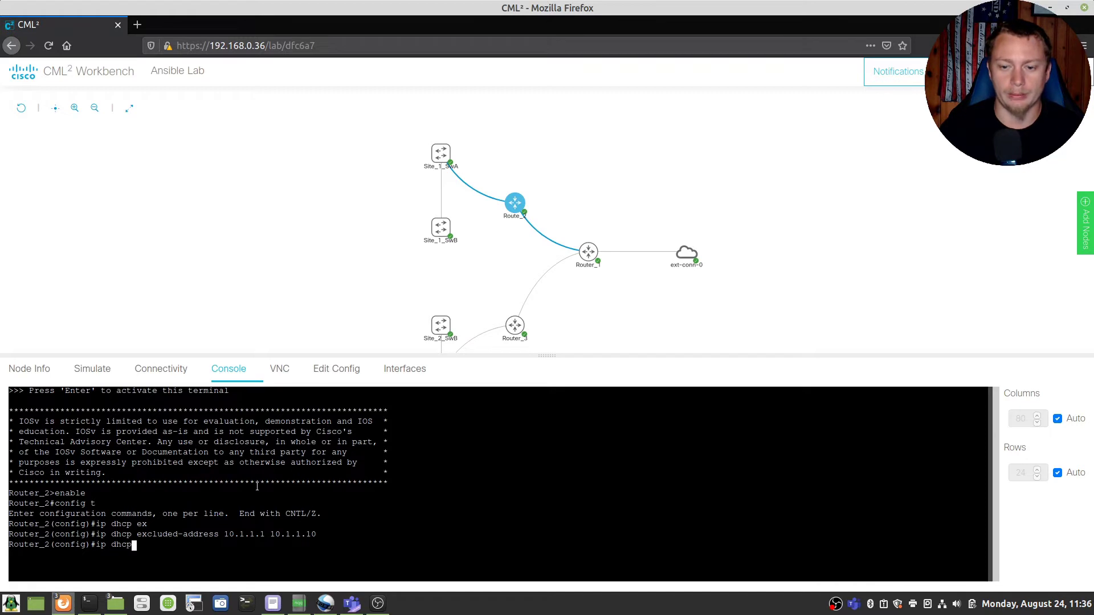
pyautogui.write(' pool N')
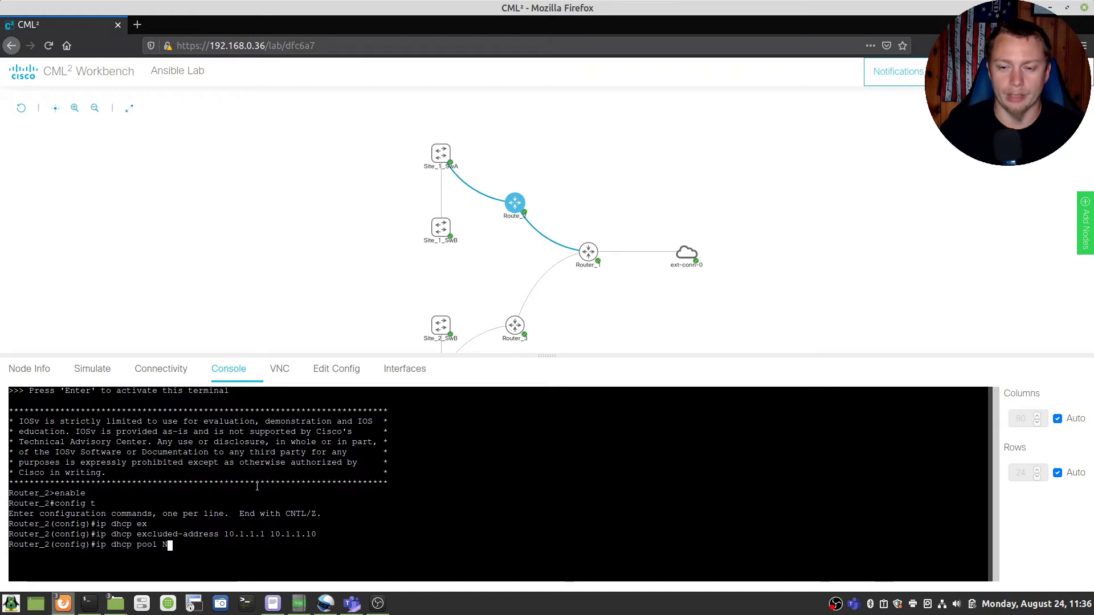
pyautogui.write('etwork_1')
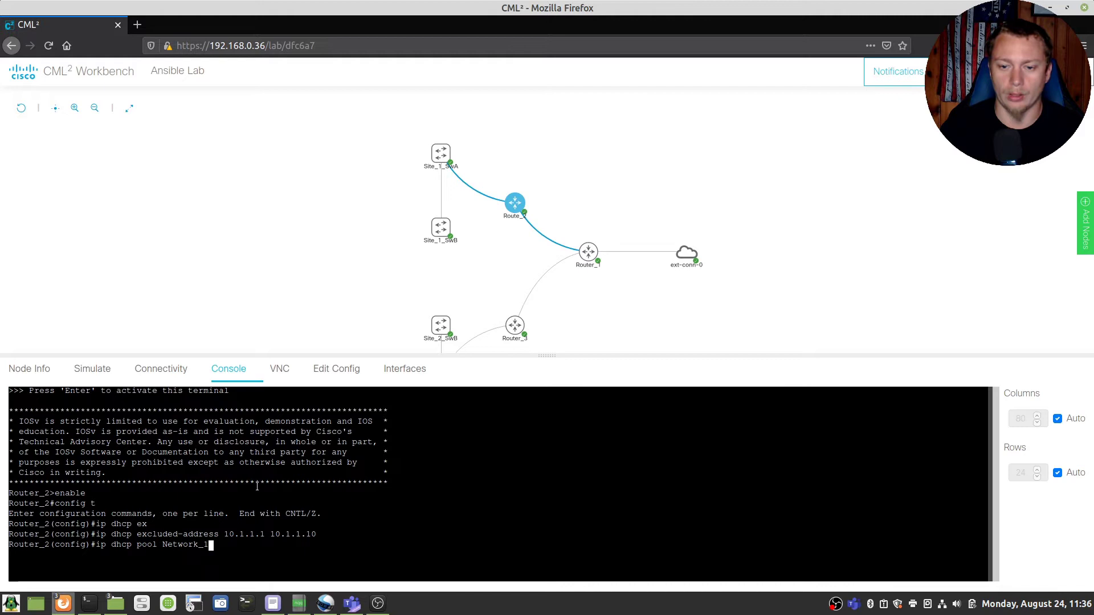
pyautogui.press('Return')
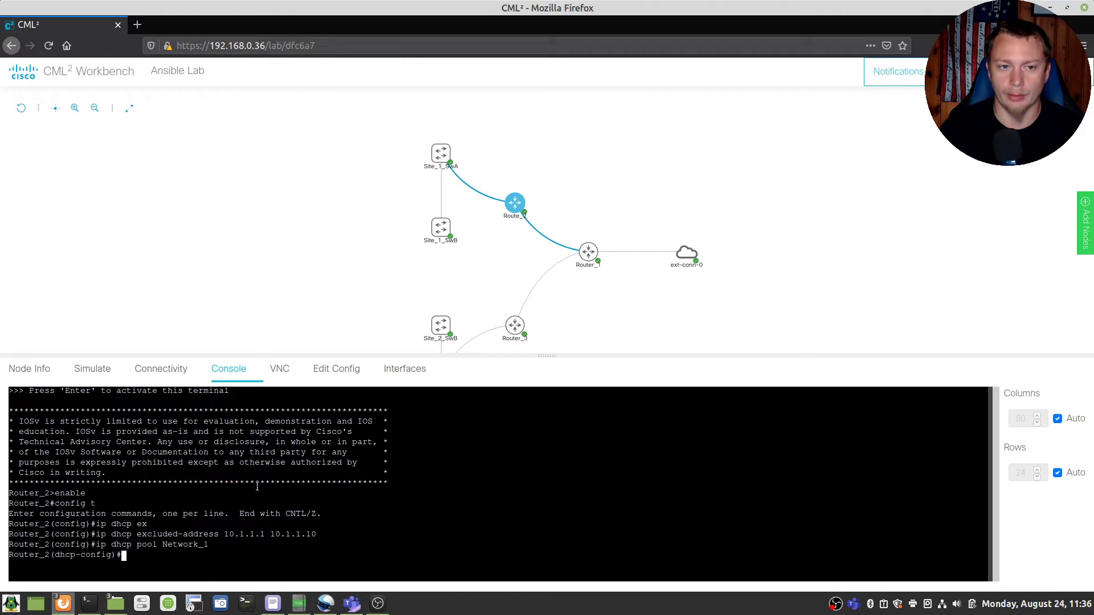
pyautogui.write('net')
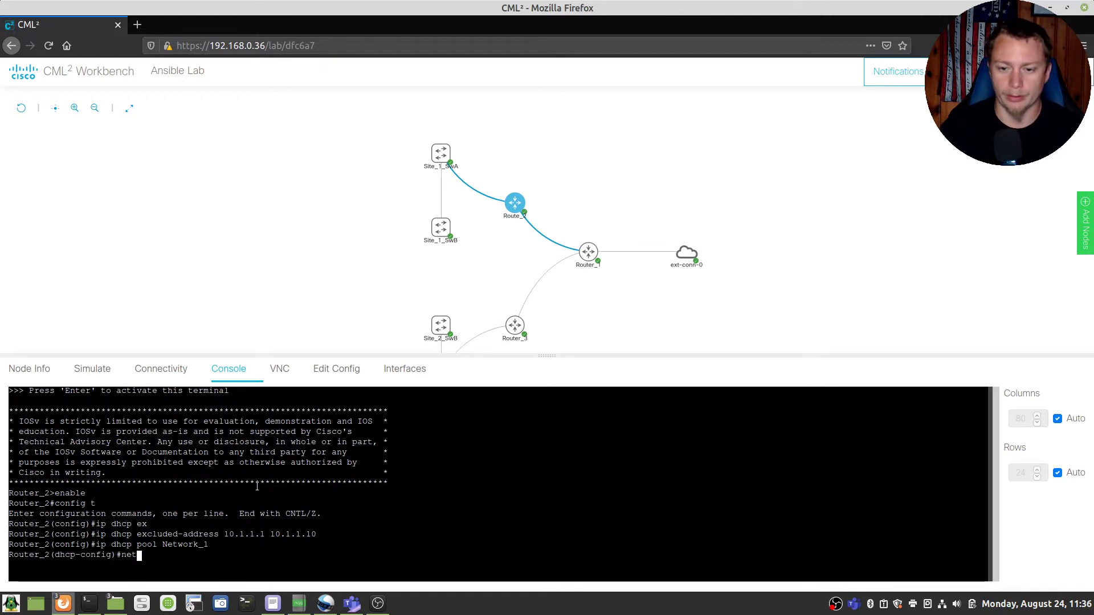
pyautogui.press('Tab')
pyautogui.write('w')
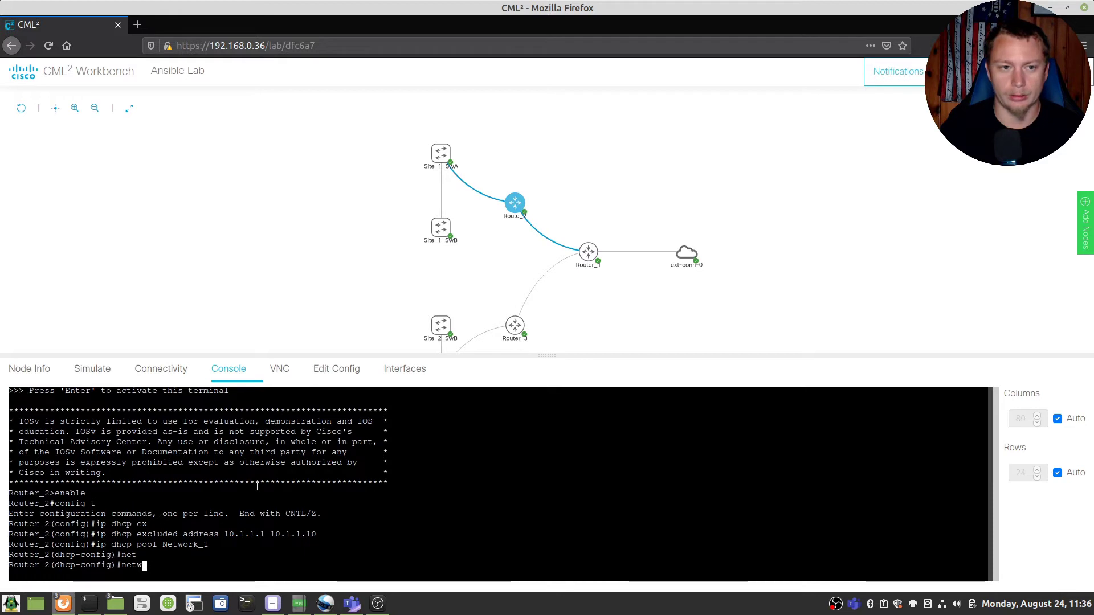
pyautogui.press('Tab')
pyautogui.write('10.')
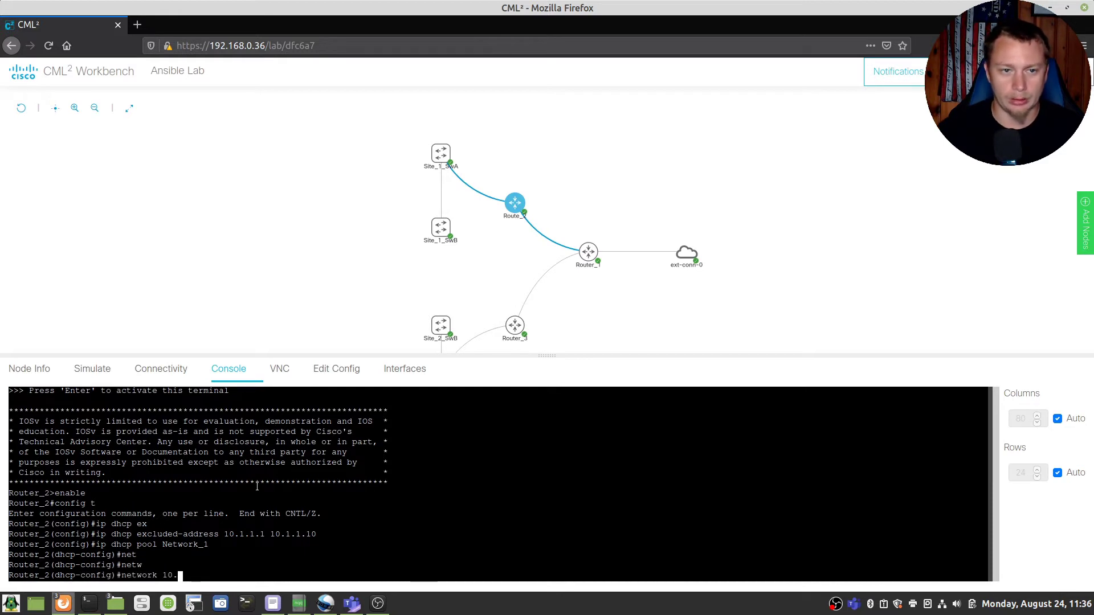
pyautogui.write('1.1.0 255.255.255.0')
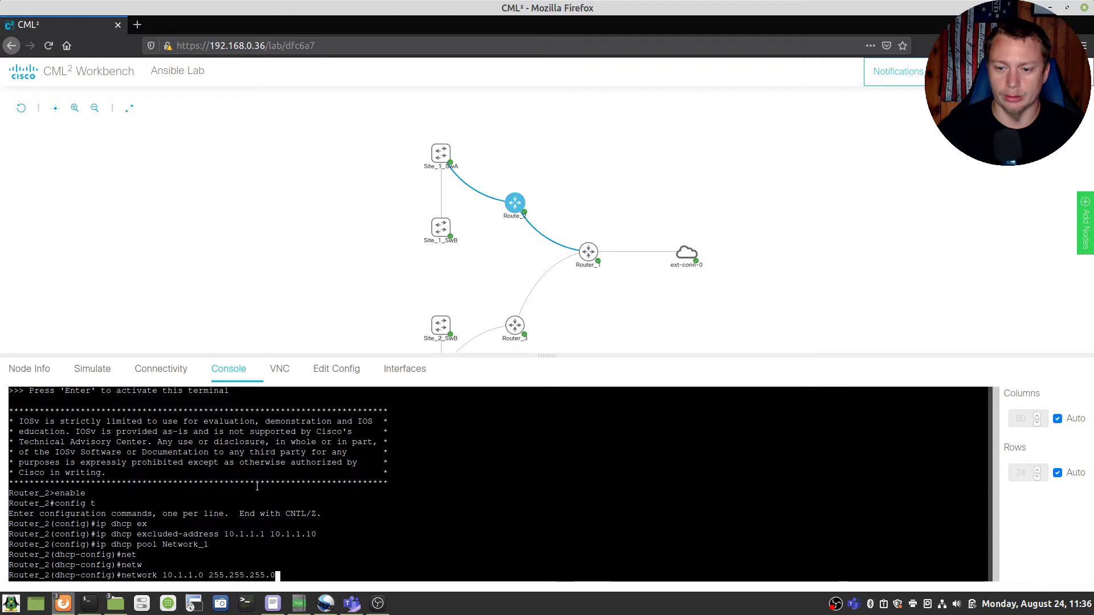
pyautogui.press('Return')
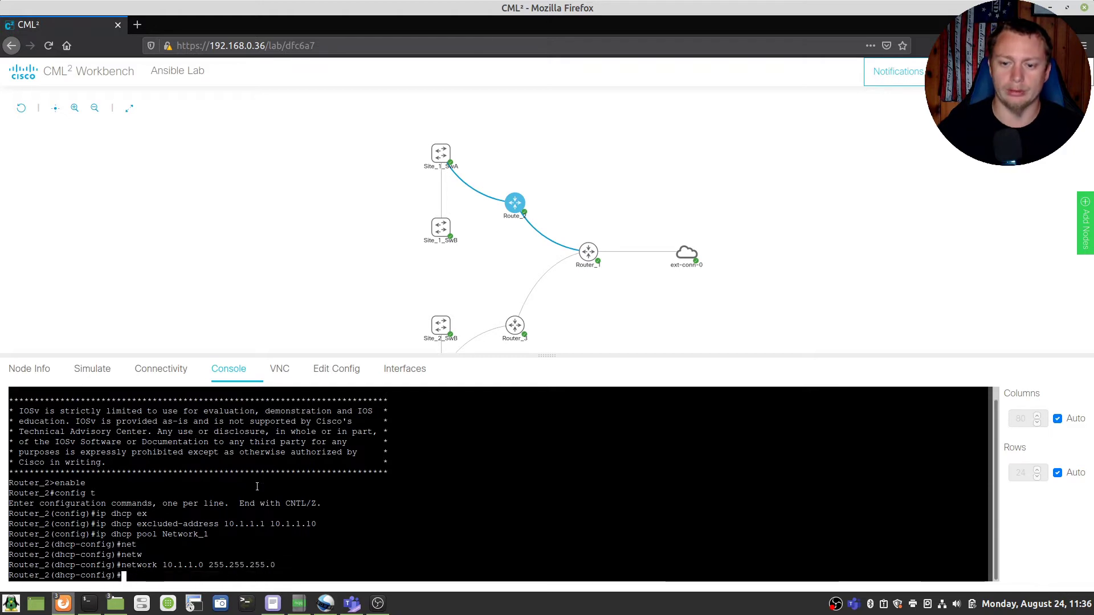
# Step: Set the pool's domain name to Everyday_IT and DNS servers 8.8.8.8 and 8.8.4.4
pyautogui.write('dom')
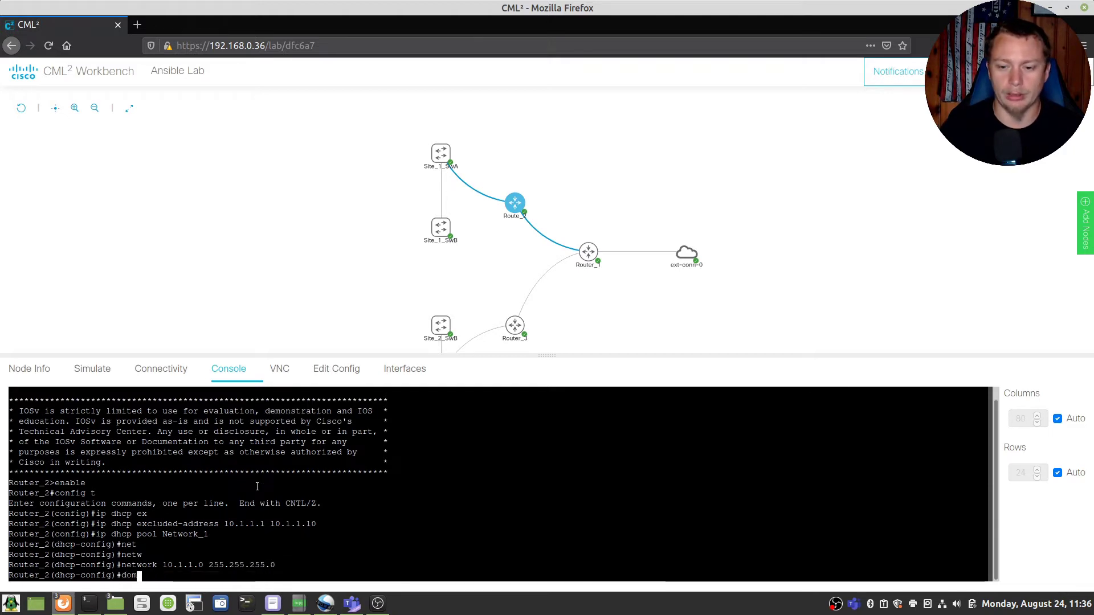
pyautogui.press('Tab')
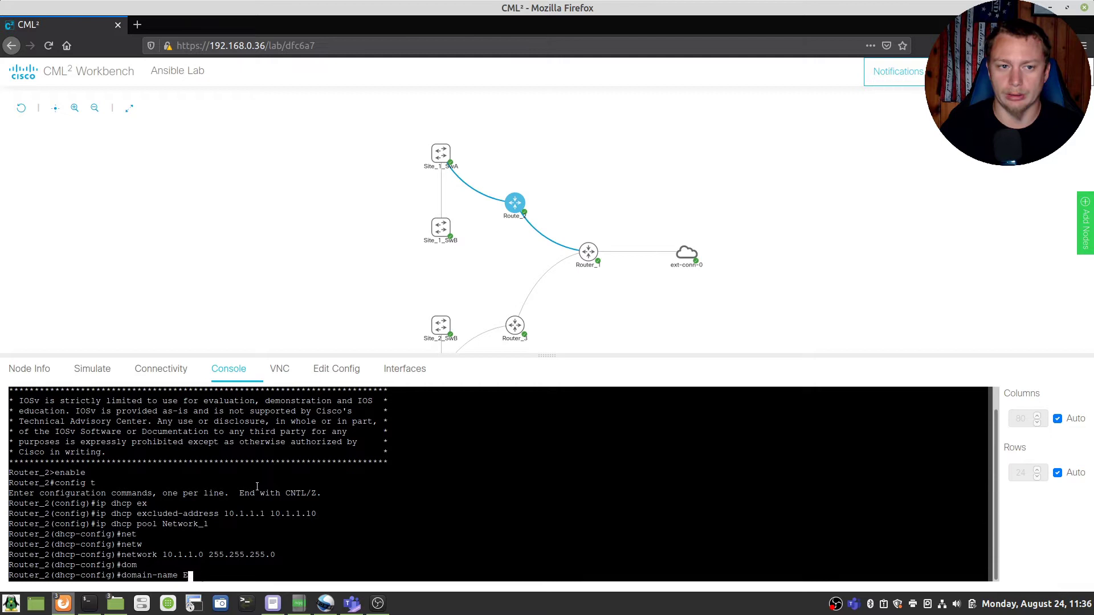
pyautogui.write('Everyday')
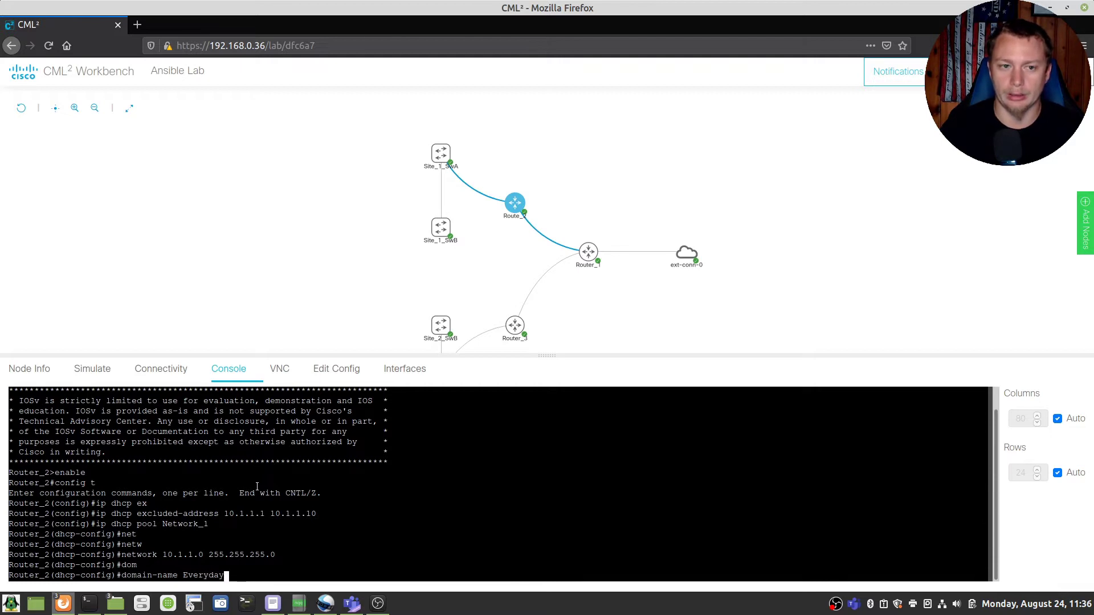
pyautogui.write('_IT')
pyautogui.press('Return')
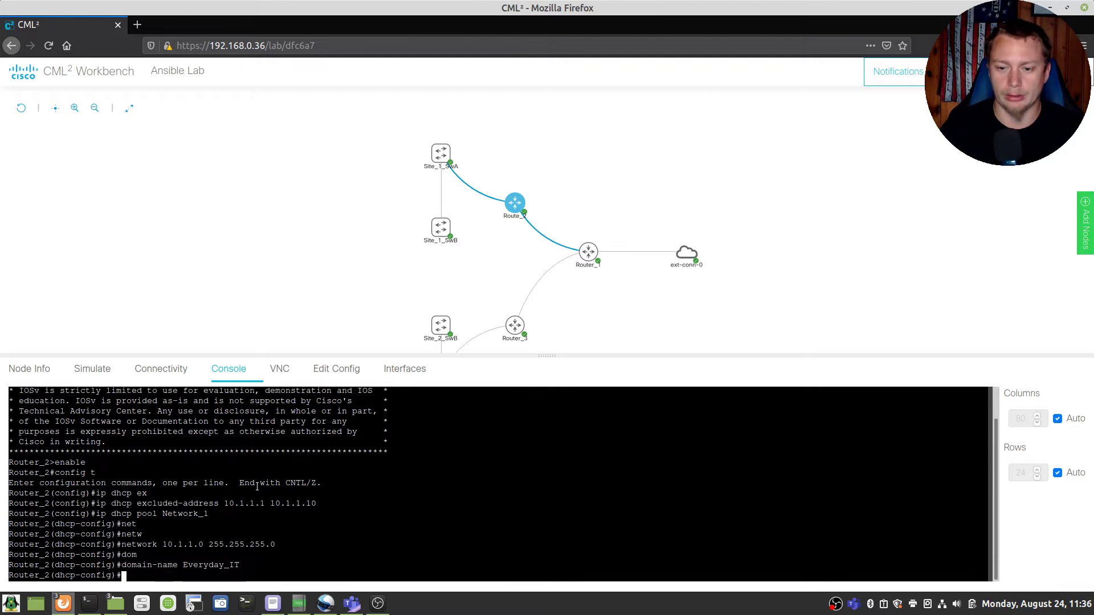
pyautogui.write('dns')
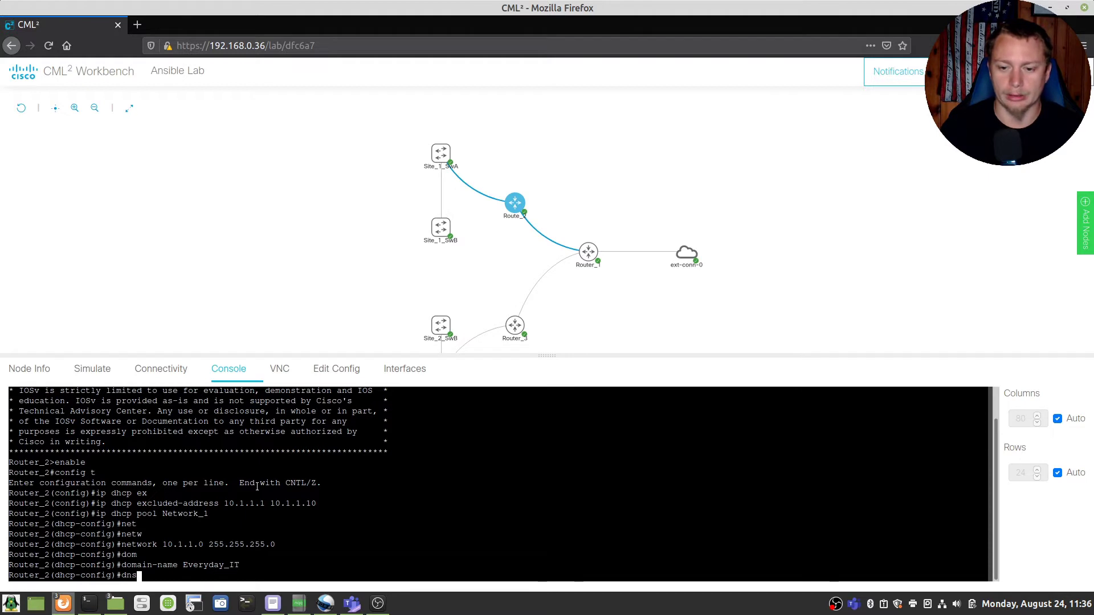
pyautogui.press('Tab')
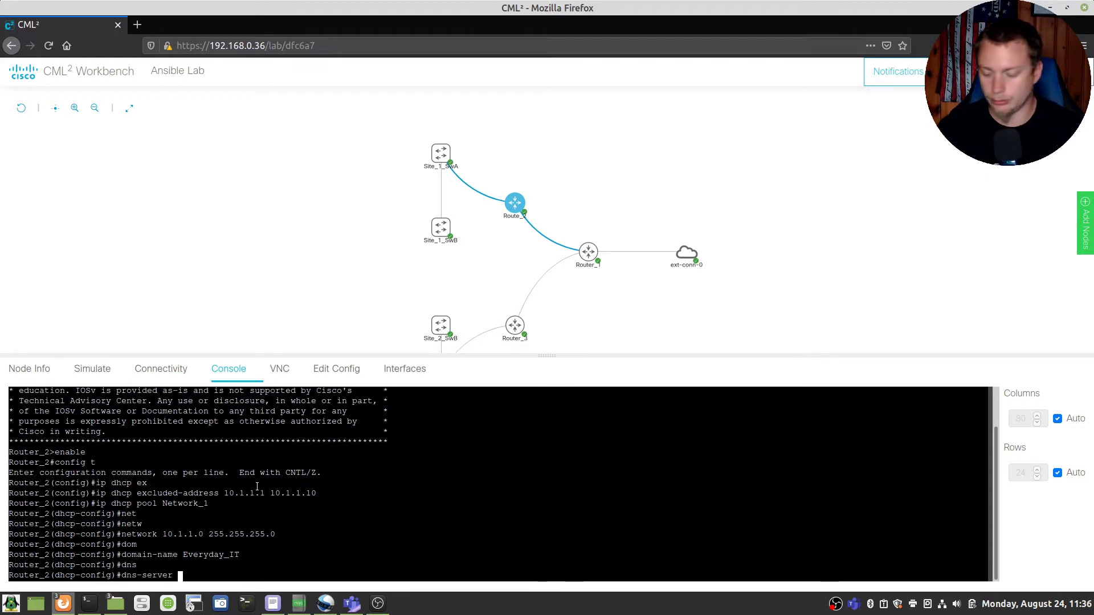
pyautogui.write('8.8.8.8 8.8.')
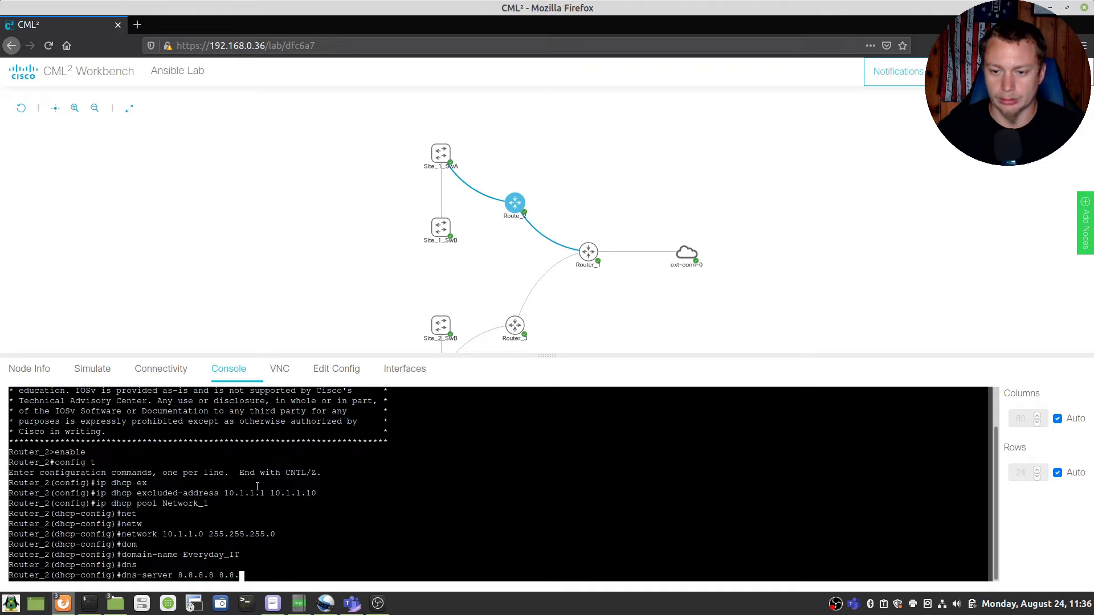
pyautogui.write('4.4')
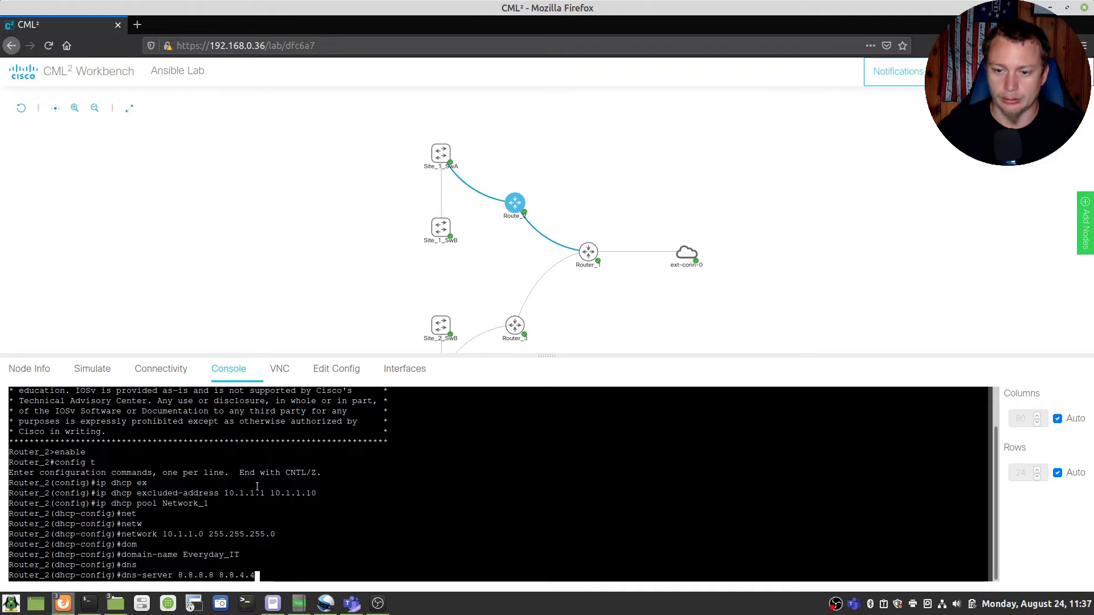
pyautogui.press('Return')
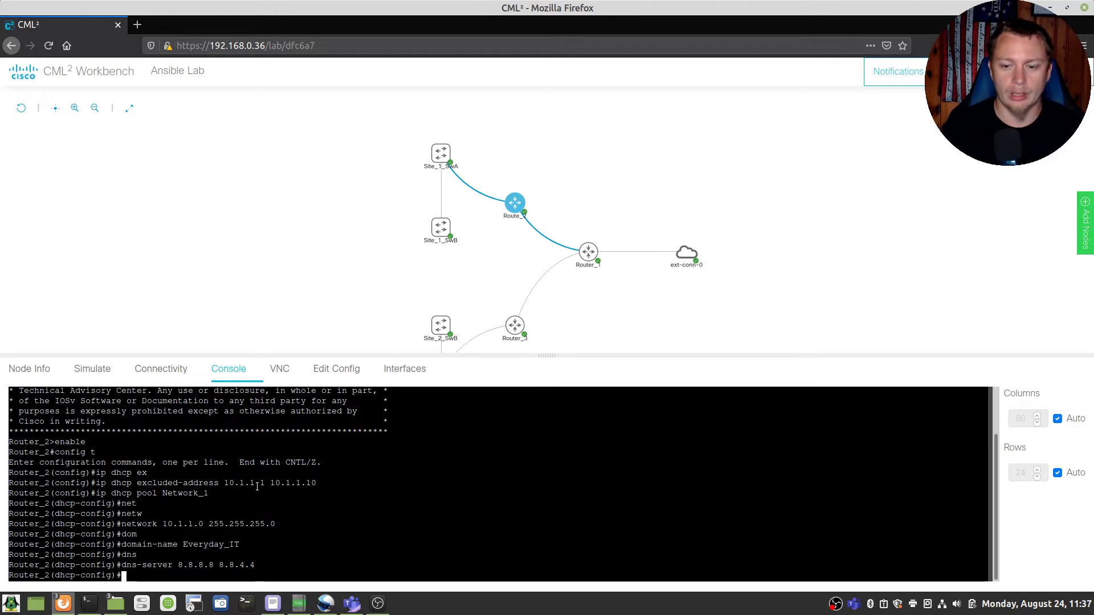
# Step: Leave the DHCP pool and disable DNS name lookup with 'no ip domain lookup'
pyautogui.write('exit')
pyautogui.press('Return')
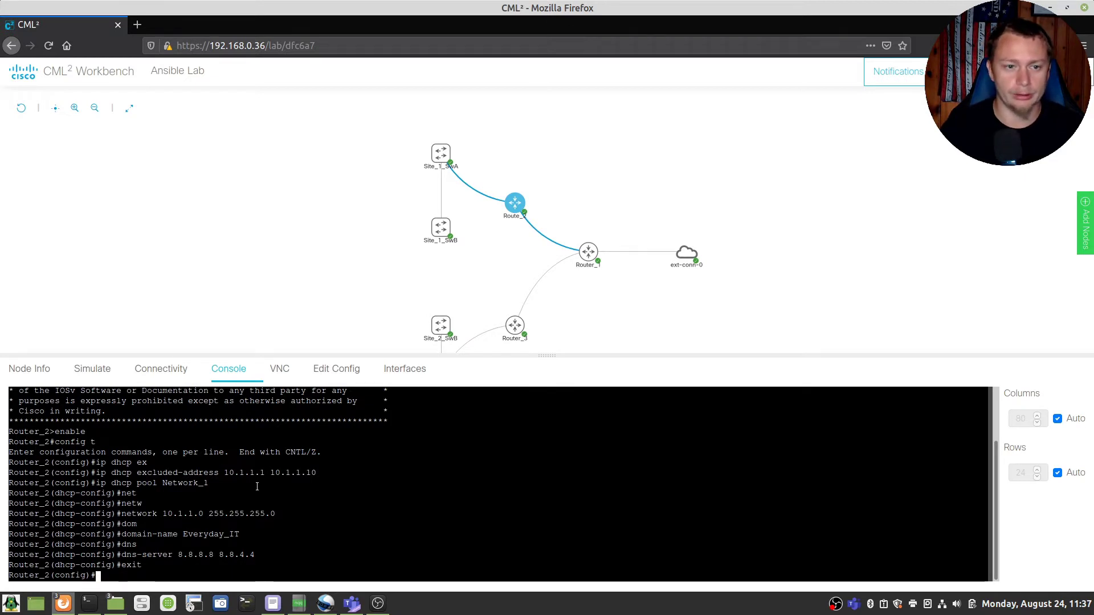
pyautogui.write('no ip do')
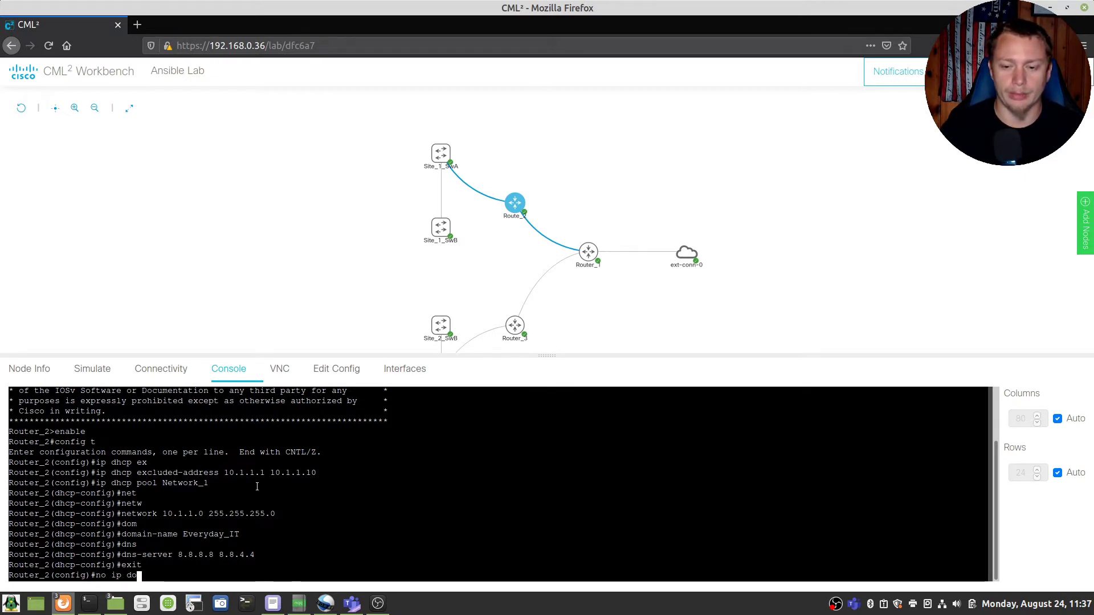
pyautogui.press('Tab')
pyautogui.write('look')
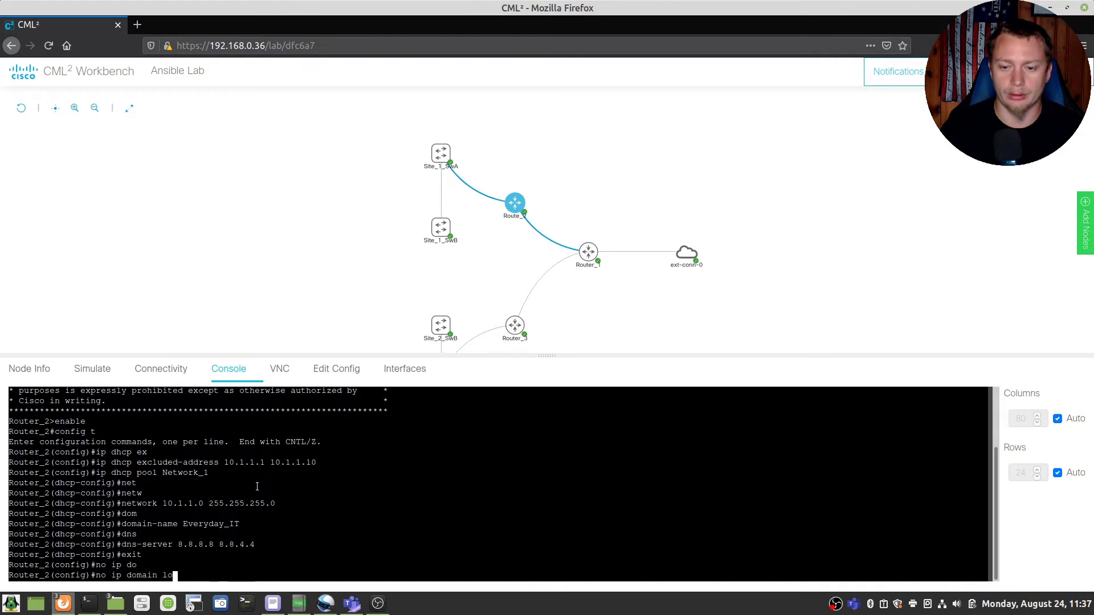
pyautogui.press('Return')
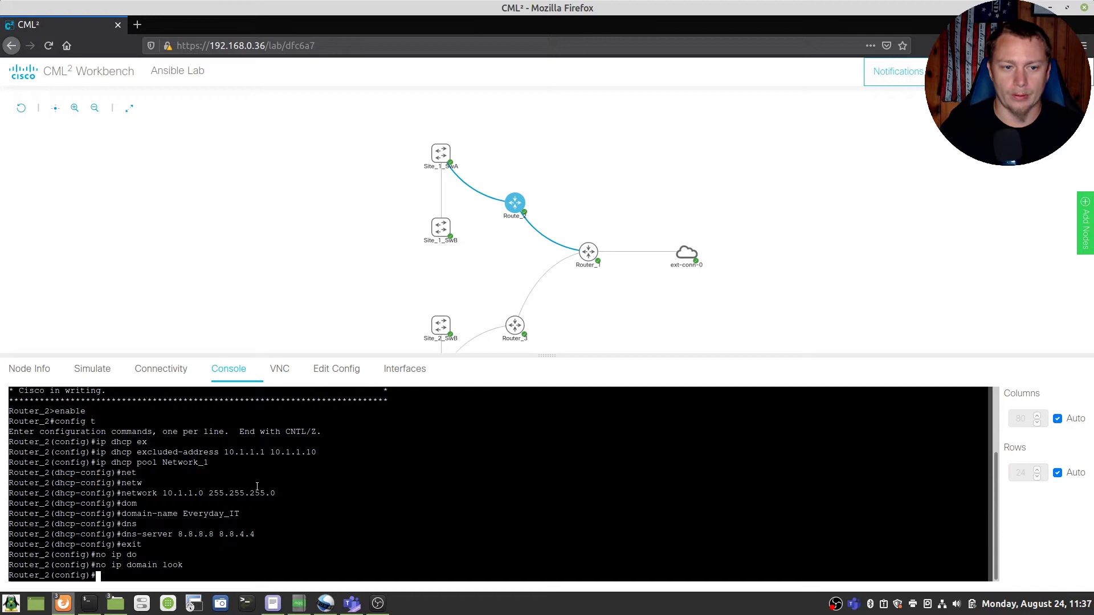
# Step: Try setting the domain with 'domain name Everyday_IT', then 'EverydayIT', without success
pyautogui.write('do')
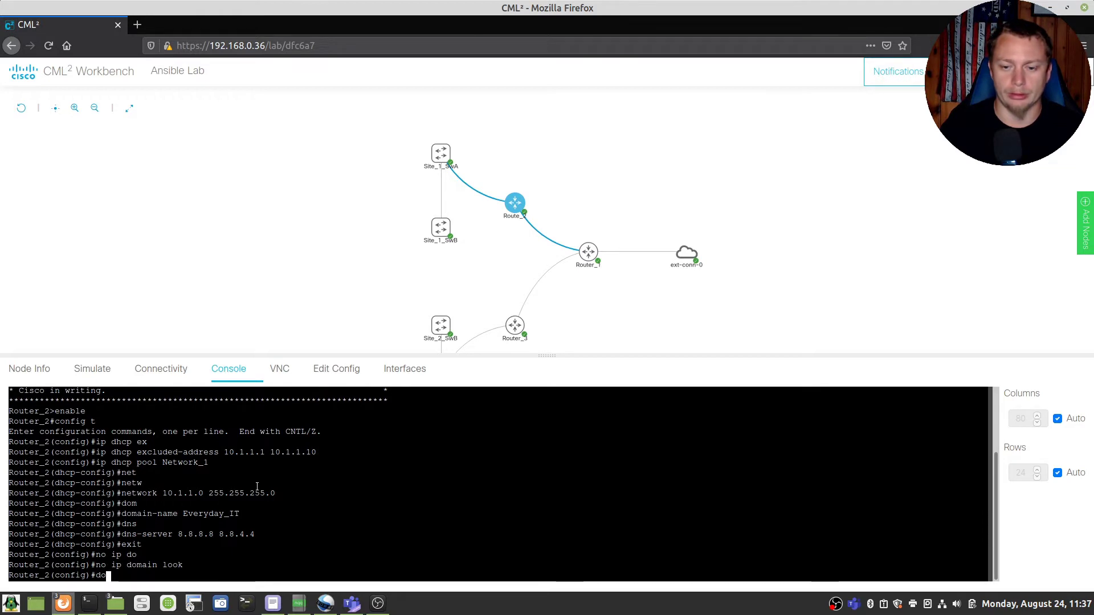
pyautogui.press('Tab')
pyautogui.write('ma')
pyautogui.press('Tab')
pyautogui.write('in n')
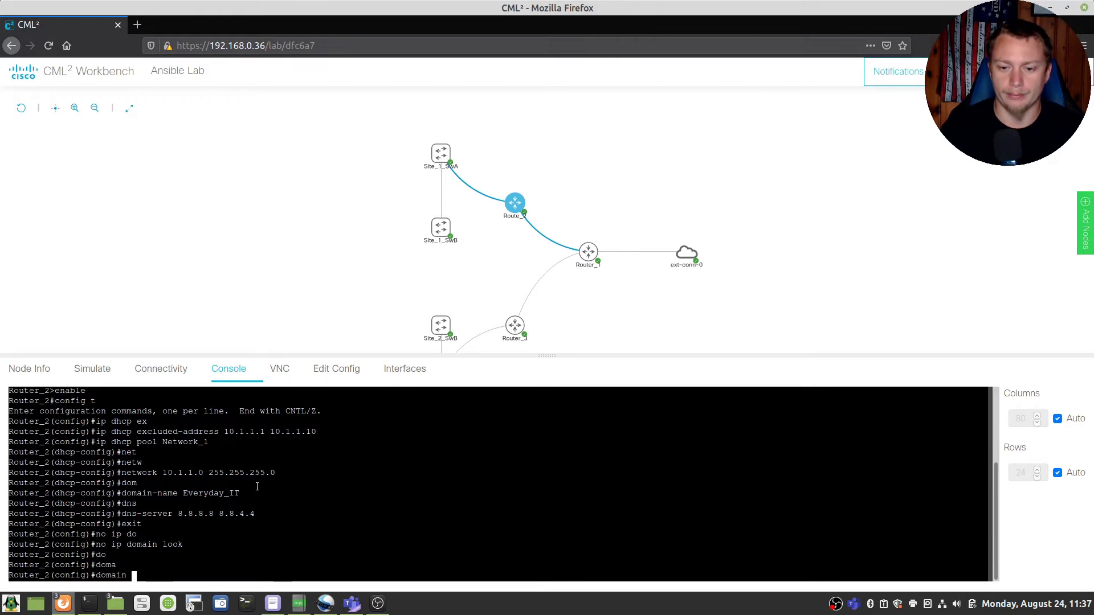
pyautogui.press('Tab')
pyautogui.write('ame')
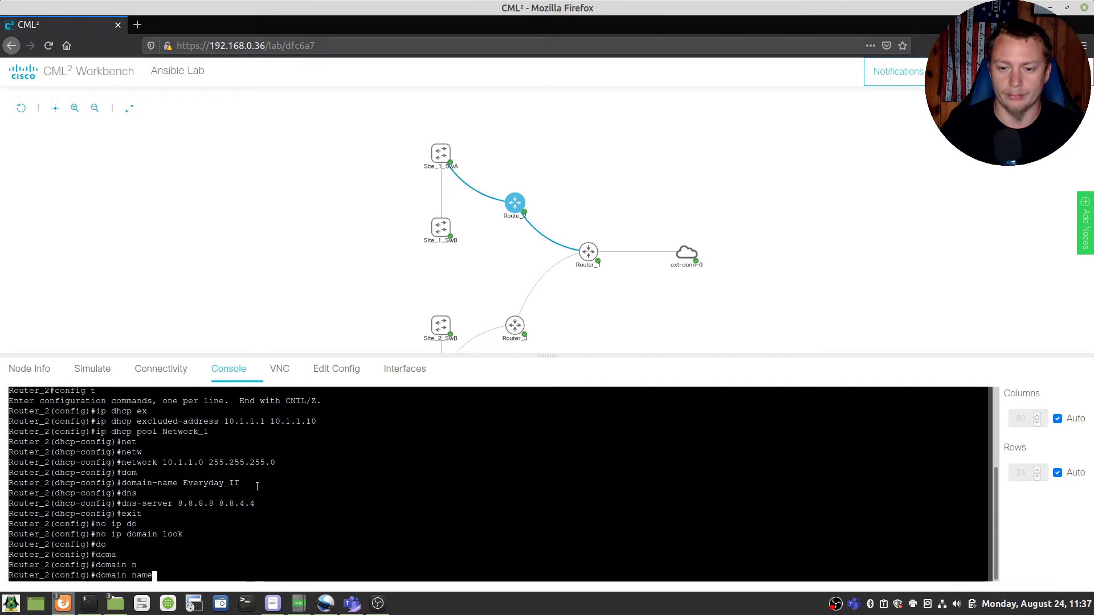
pyautogui.press('Tab')
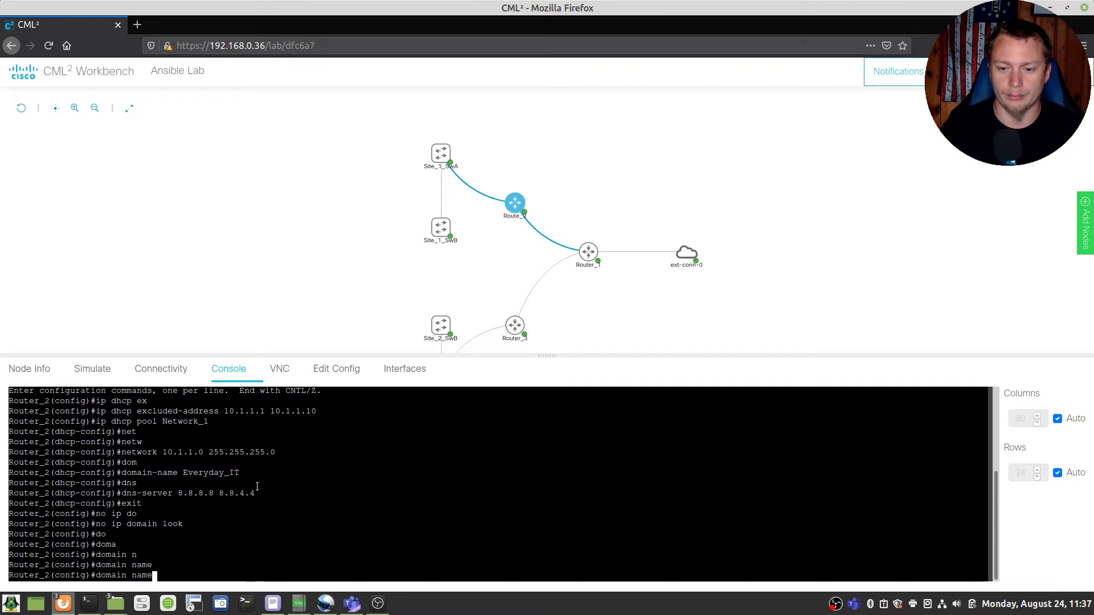
pyautogui.write('? ?')
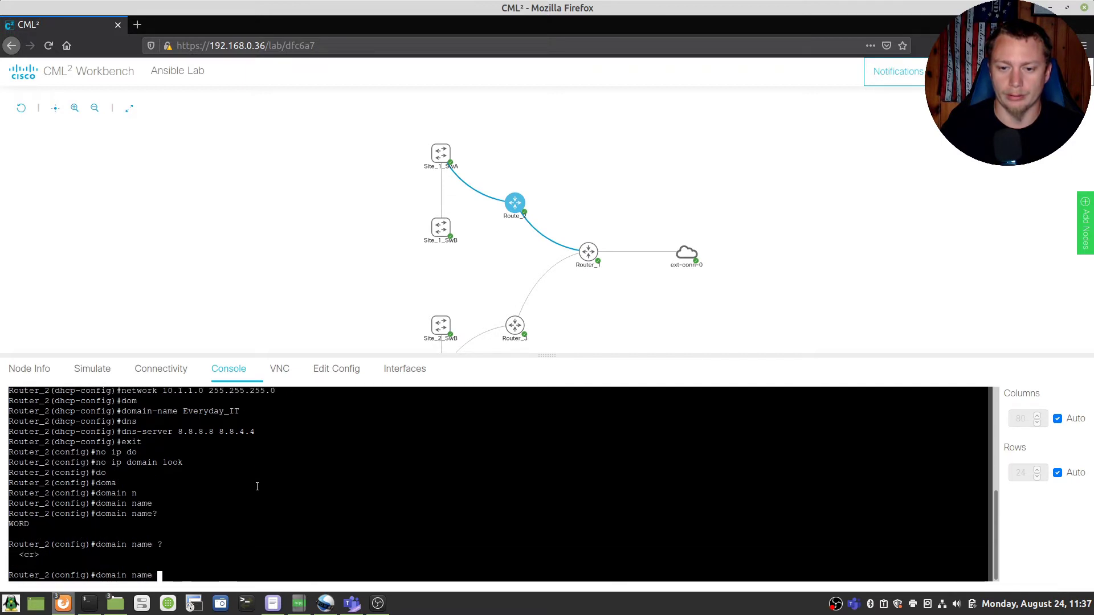
pyautogui.write('Every')
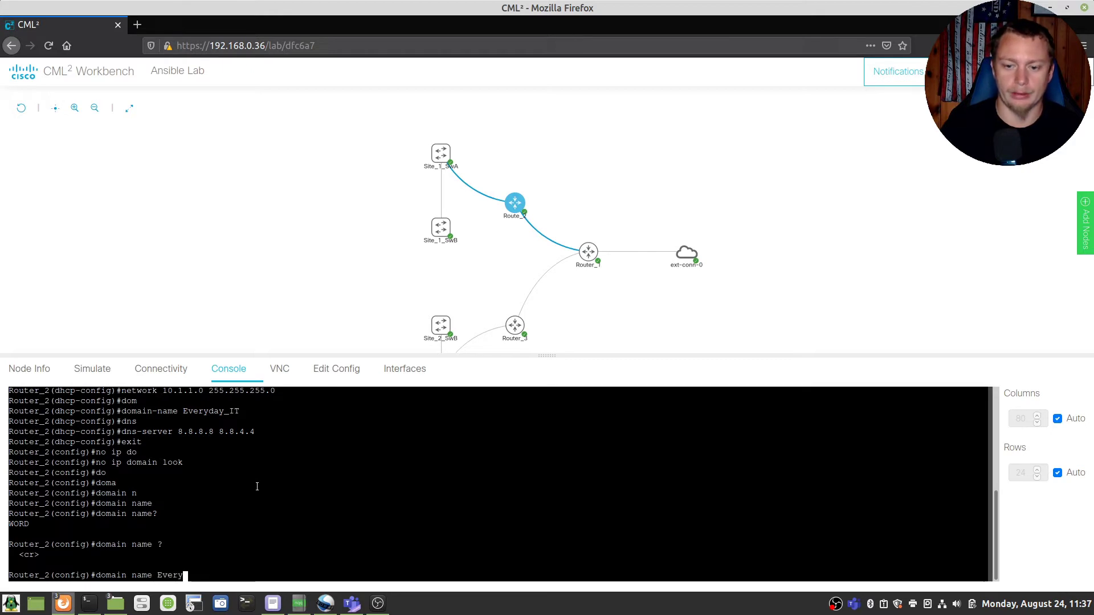
pyautogui.write('day_IT')
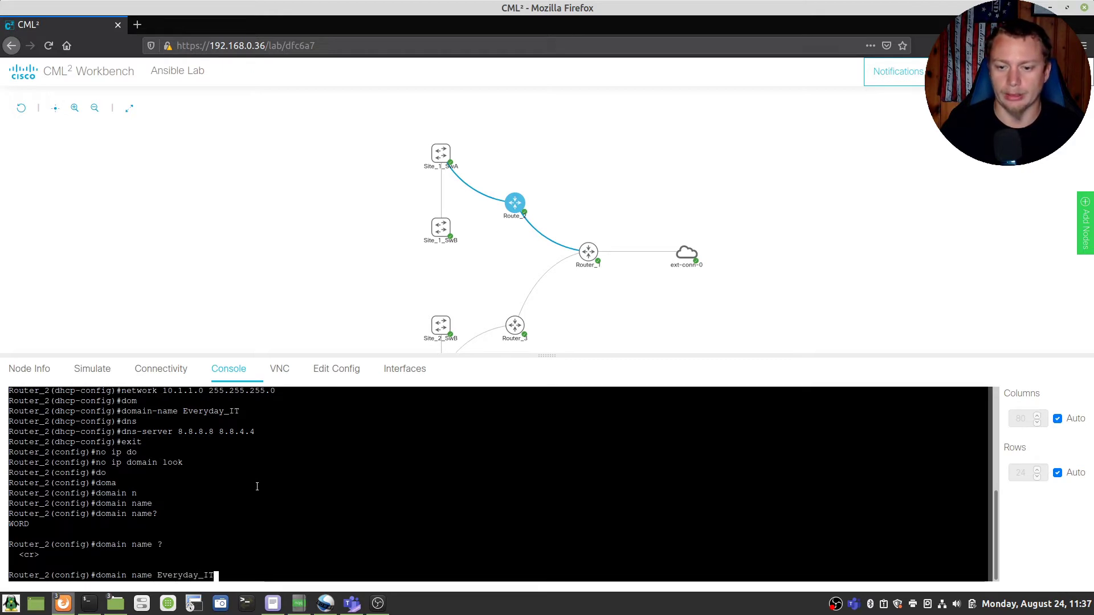
pyautogui.press('Return')
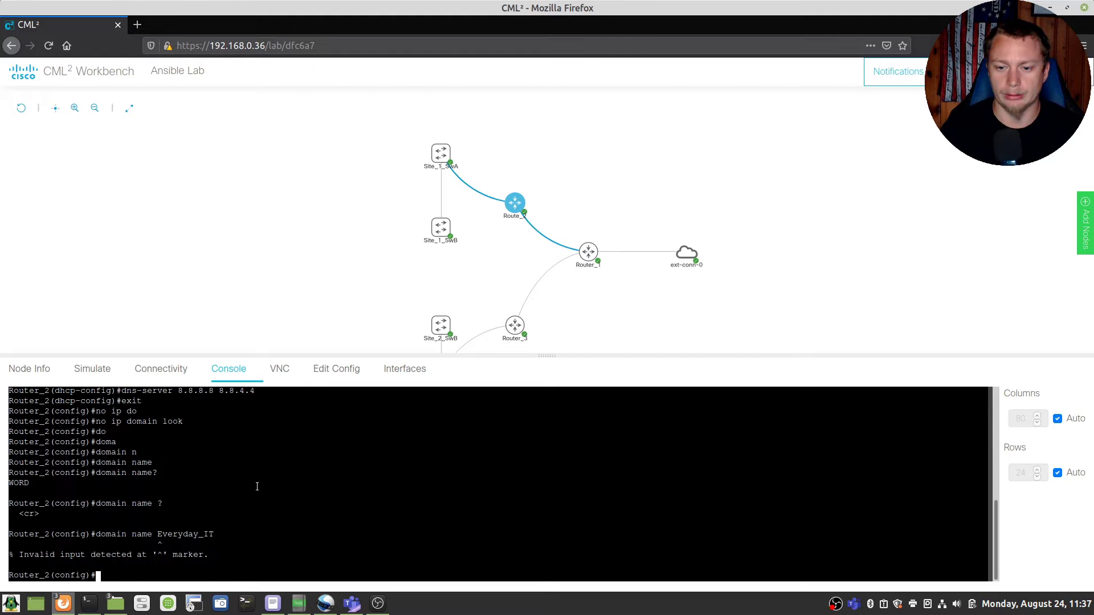
pyautogui.press('Up')
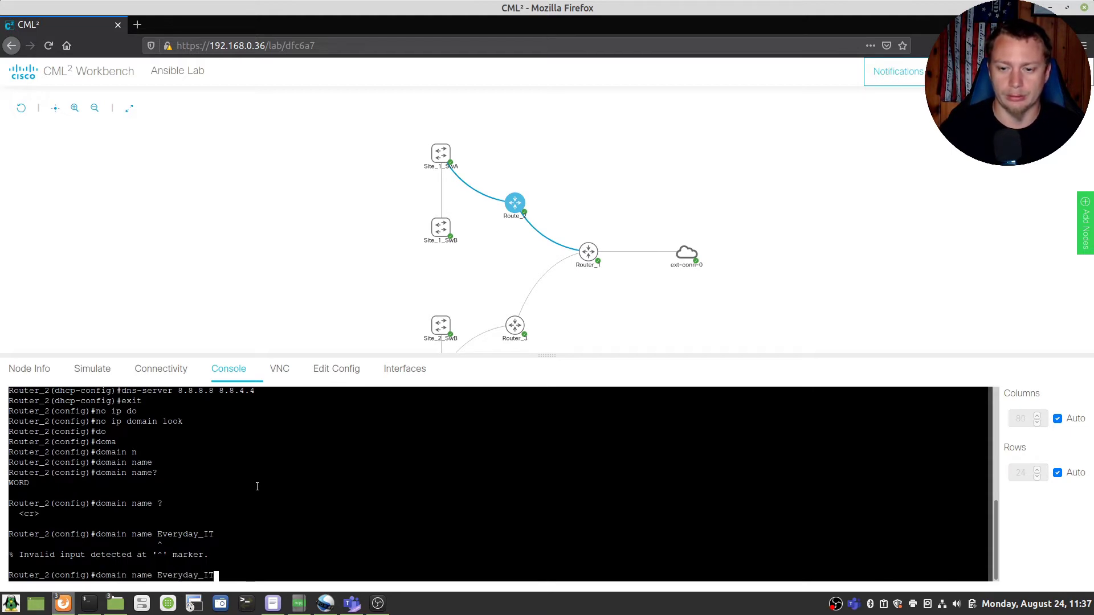
pyautogui.press('BackSpace')
pyautogui.press('BackSpace')
pyautogui.press('BackSpace')
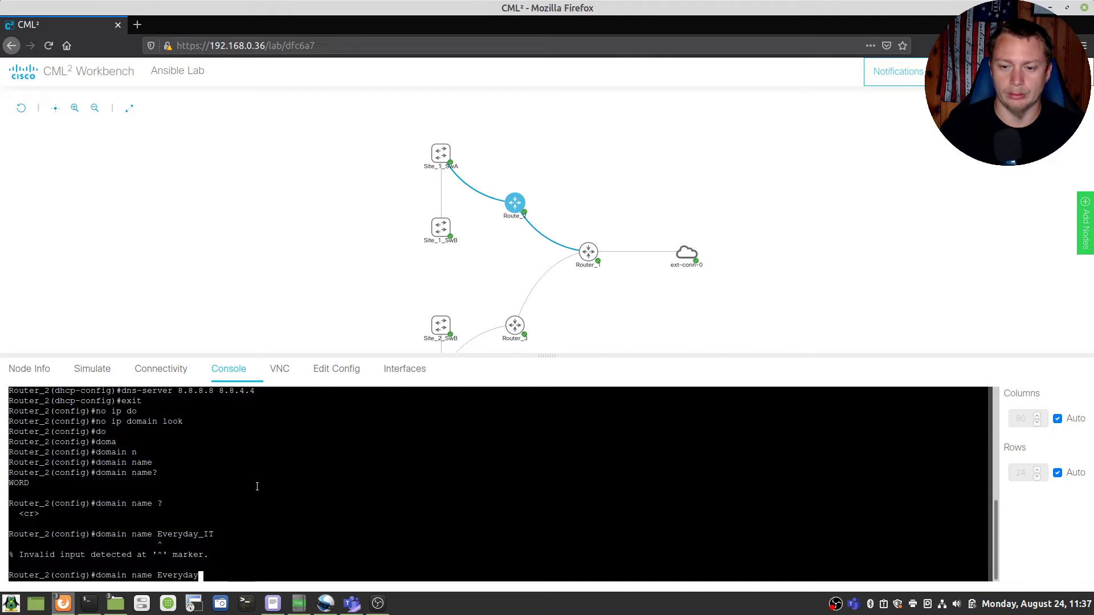
pyautogui.write('IT')
pyautogui.press('Return')
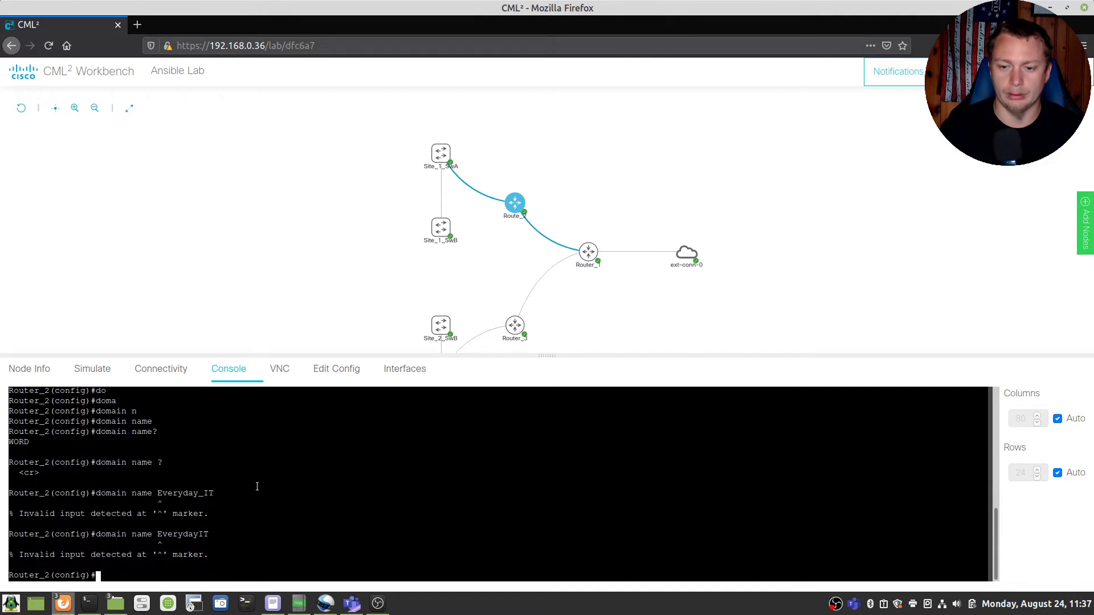
# Step: Set the router's domain with 'ip domain name Everyday_IT'
pyautogui.press('Up')
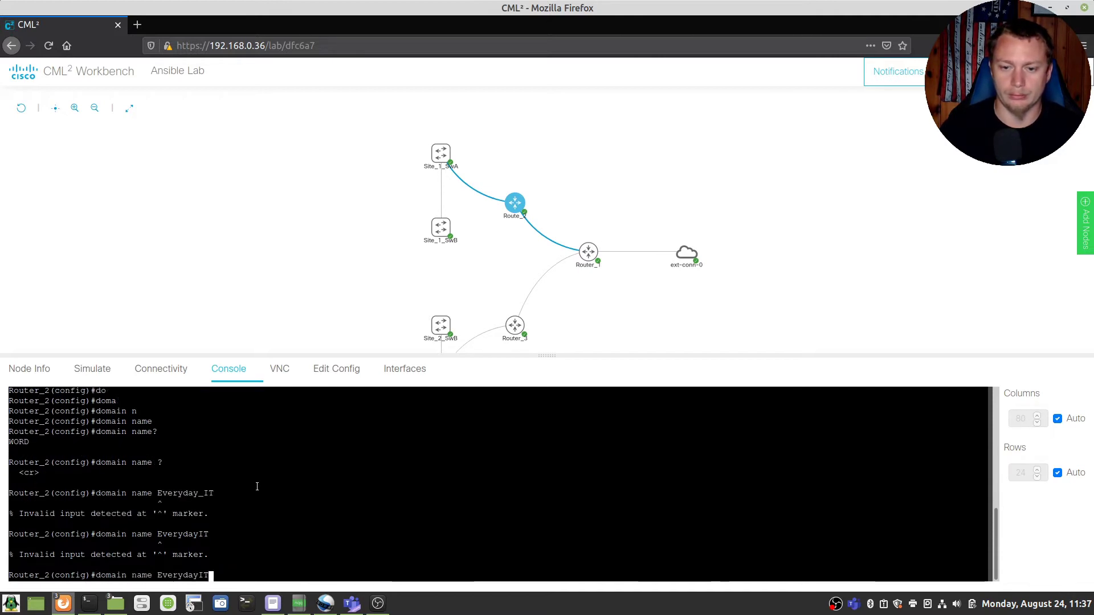
pyautogui.press('BackSpace')
pyautogui.press('BackSpace')
pyautogui.press('BackSpace')
pyautogui.press('BackSpace')
pyautogui.press('BackSpace')
pyautogui.press('BackSpace')
pyautogui.press('BackSpace')
pyautogui.press('BackSpace')
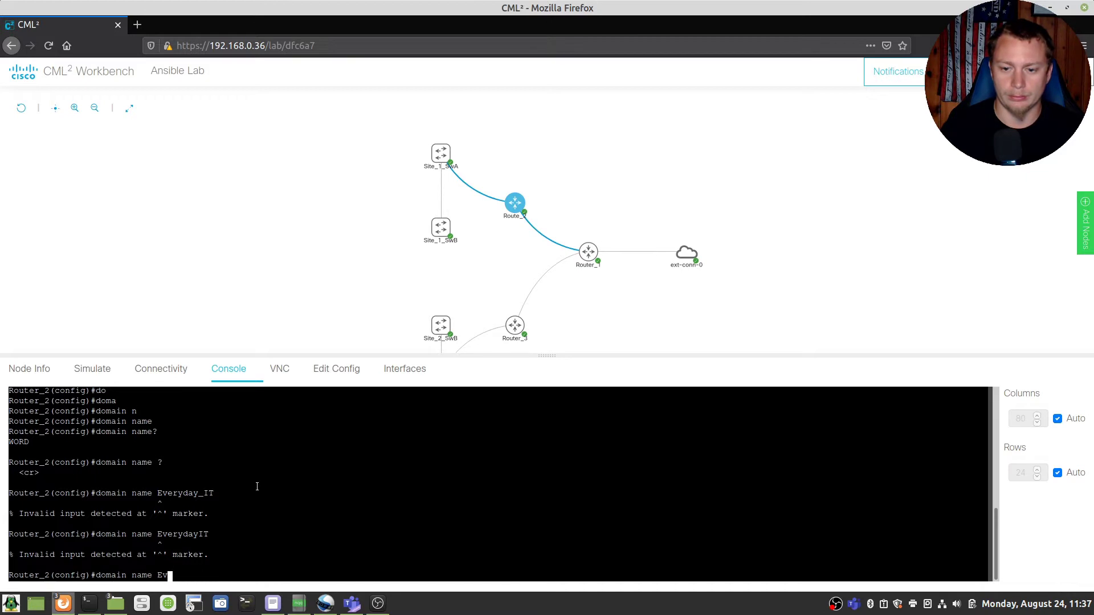
pyautogui.press('BackSpace')
pyautogui.press('BackSpace')
pyautogui.press('BackSpace')
pyautogui.press('BackSpace')
pyautogui.press('BackSpace')
pyautogui.press('BackSpace')
pyautogui.press('BackSpace')
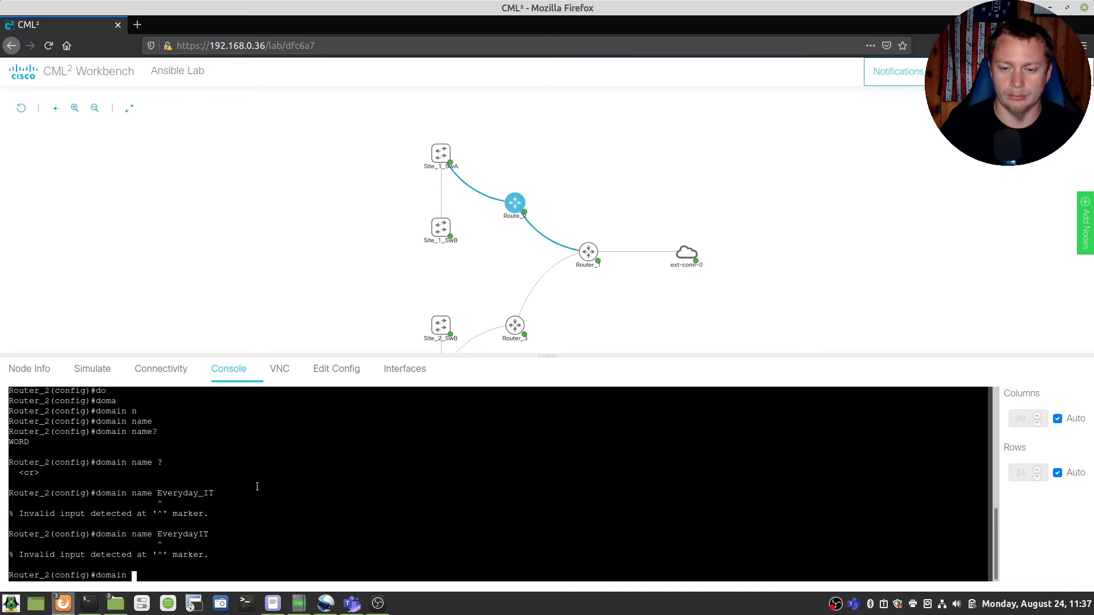
pyautogui.write('?')
pyautogui.press('BackSpace')
pyautogui.press('BackSpace')
pyautogui.press('BackSpace')
pyautogui.press('BackSpace')
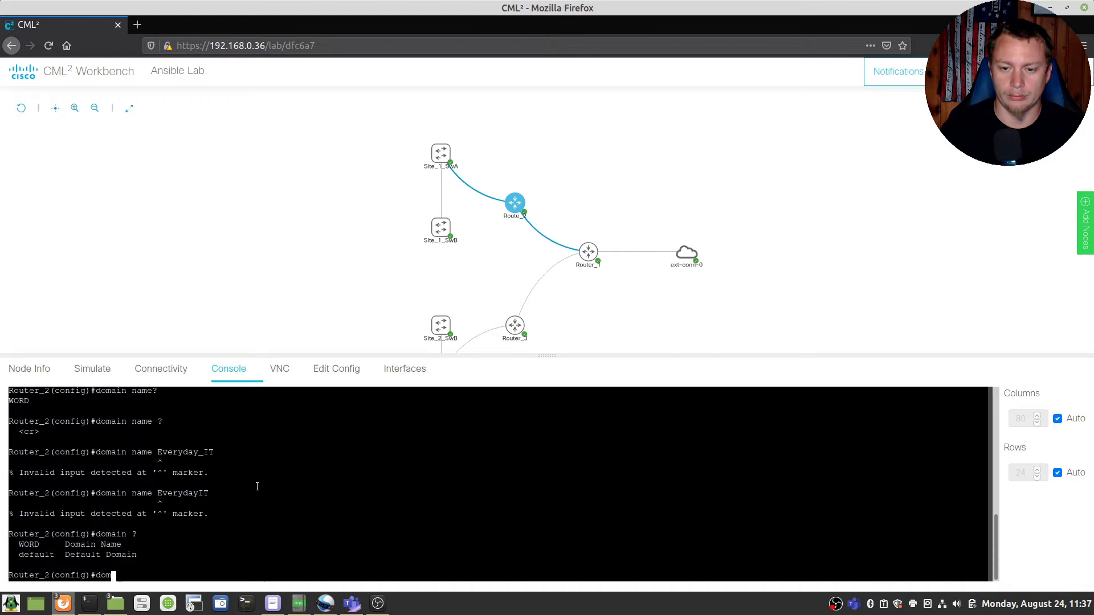
pyautogui.press('BackSpace')
pyautogui.press('BackSpace')
pyautogui.press('BackSpace')
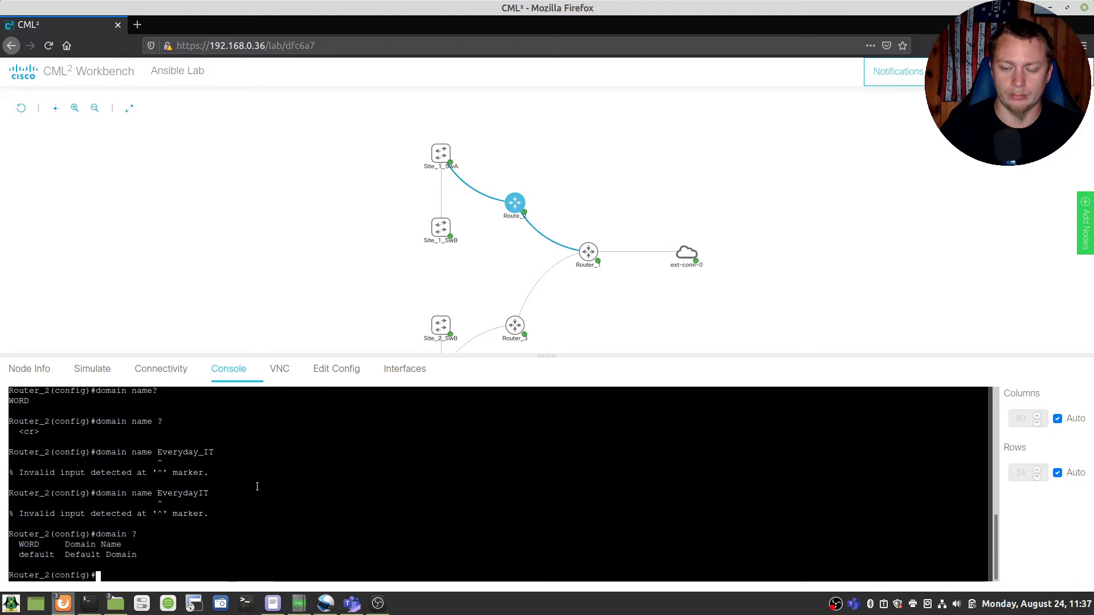
pyautogui.write('ip do')
pyautogui.press('Tab')
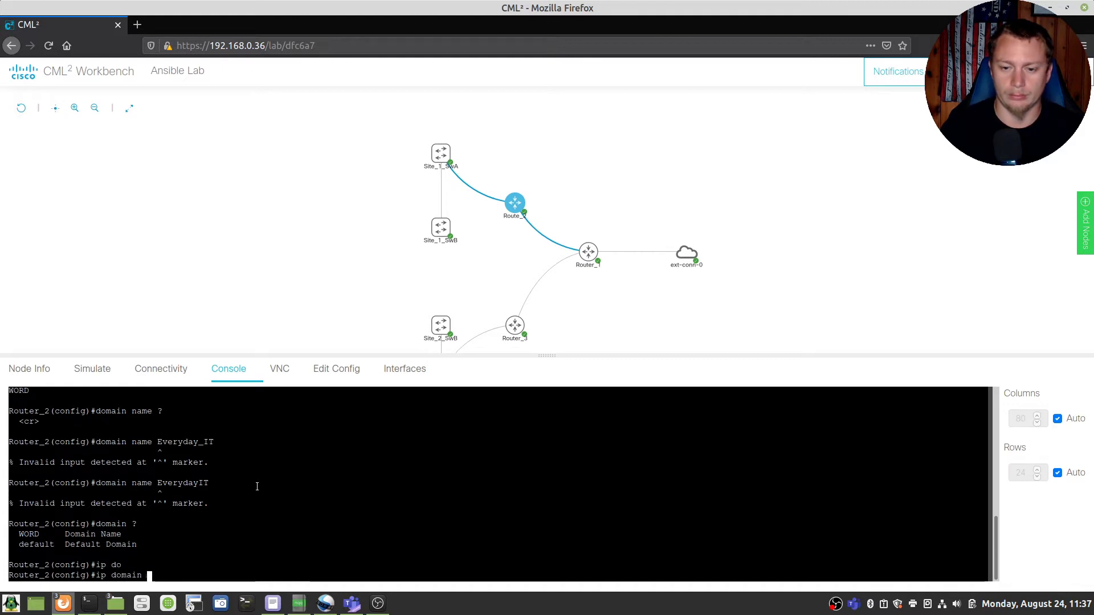
pyautogui.write('?')
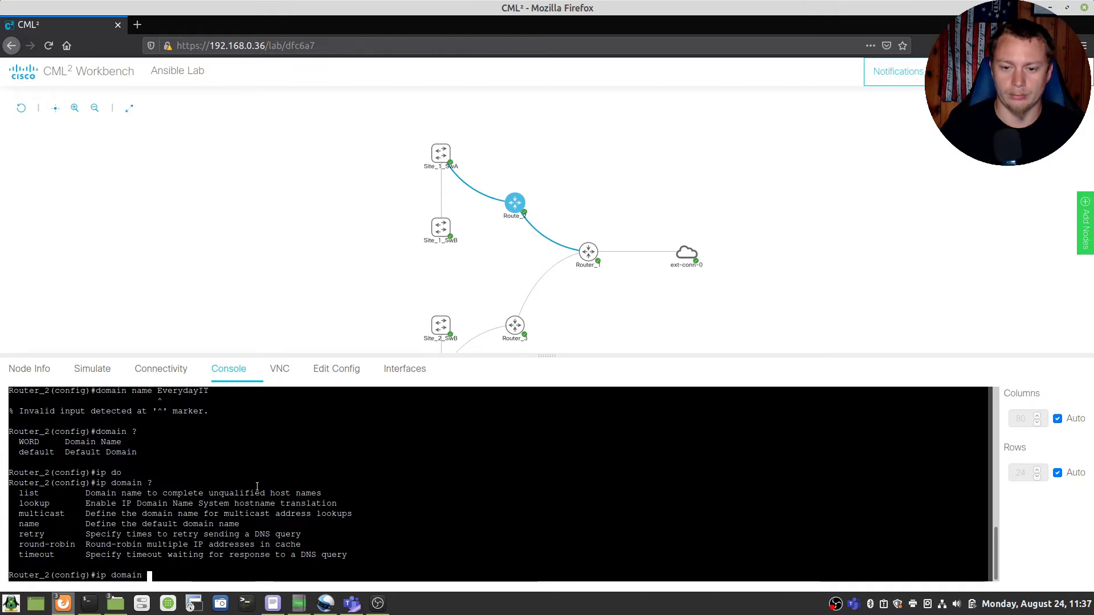
pyautogui.write('na')
pyautogui.press('Tab')
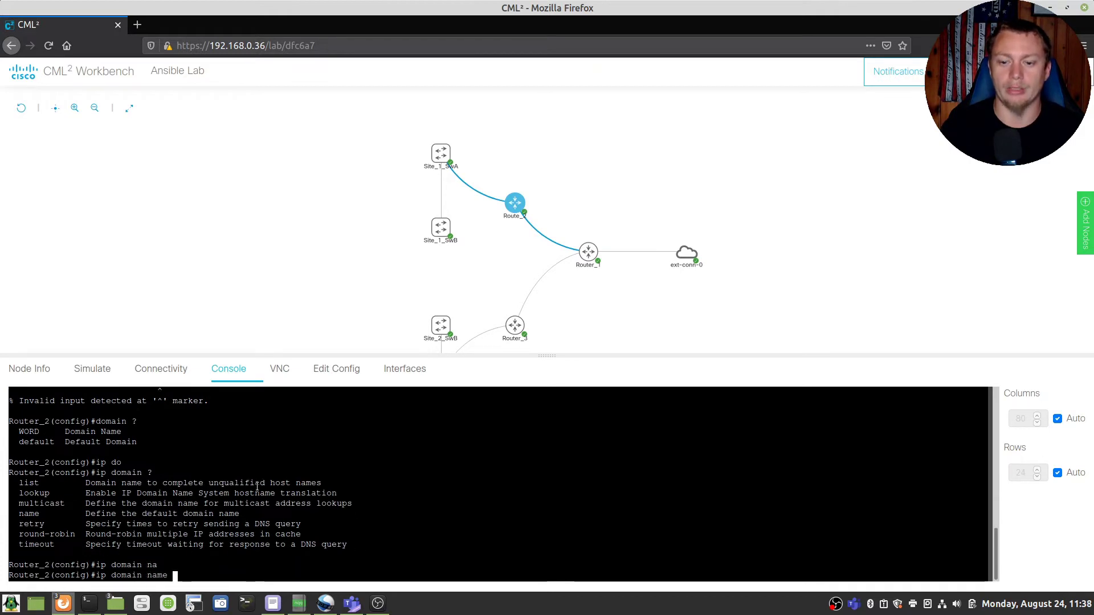
pyautogui.write('Every')
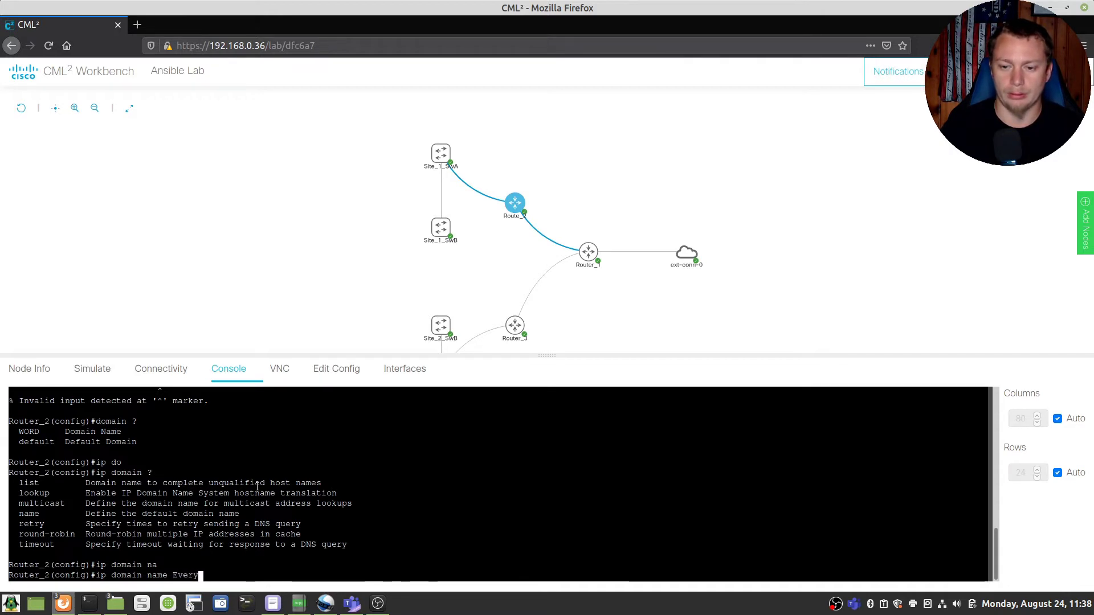
pyautogui.write('day_IT')
pyautogui.press('Return')
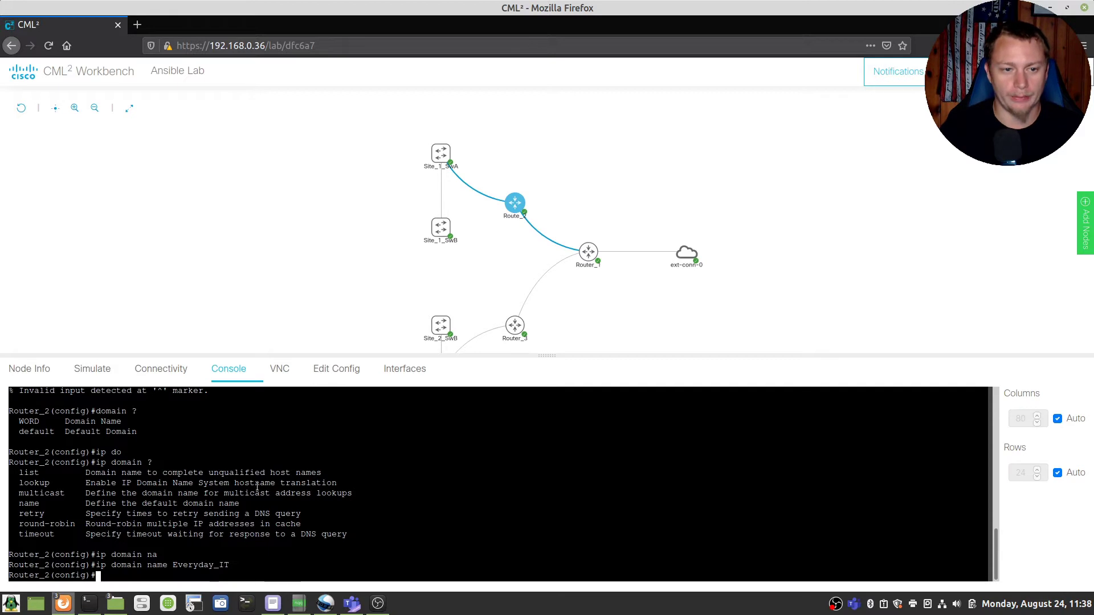
# Step: Create a privilege-15 local user with a password, and set an enable password
pyautogui.write('user')
pyautogui.press('Tab')
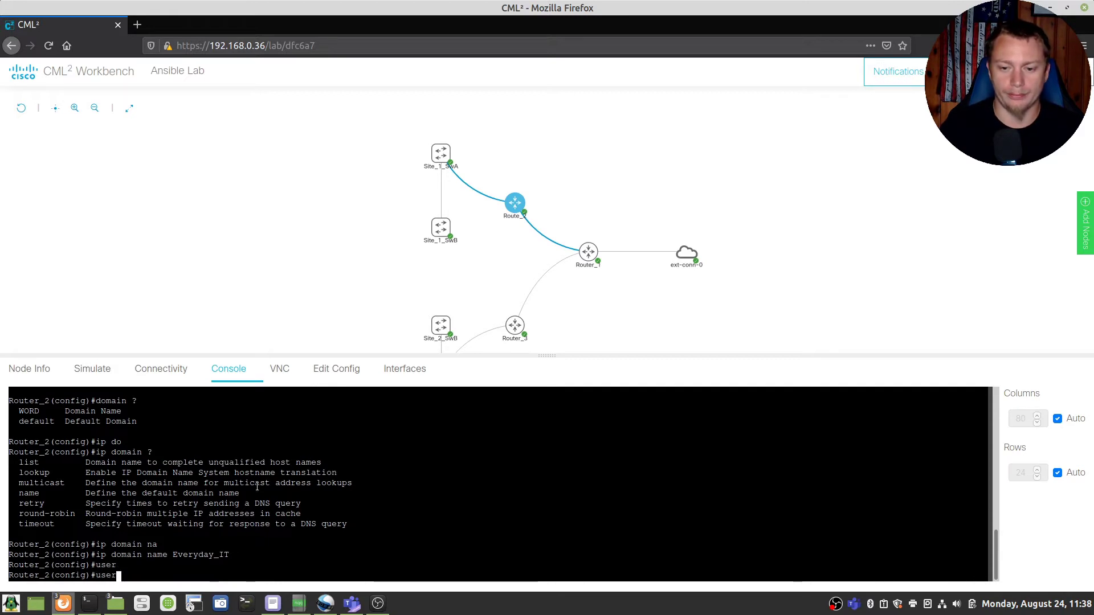
pyautogui.write('na')
pyautogui.press('Tab')
pyautogui.write('scott priv')
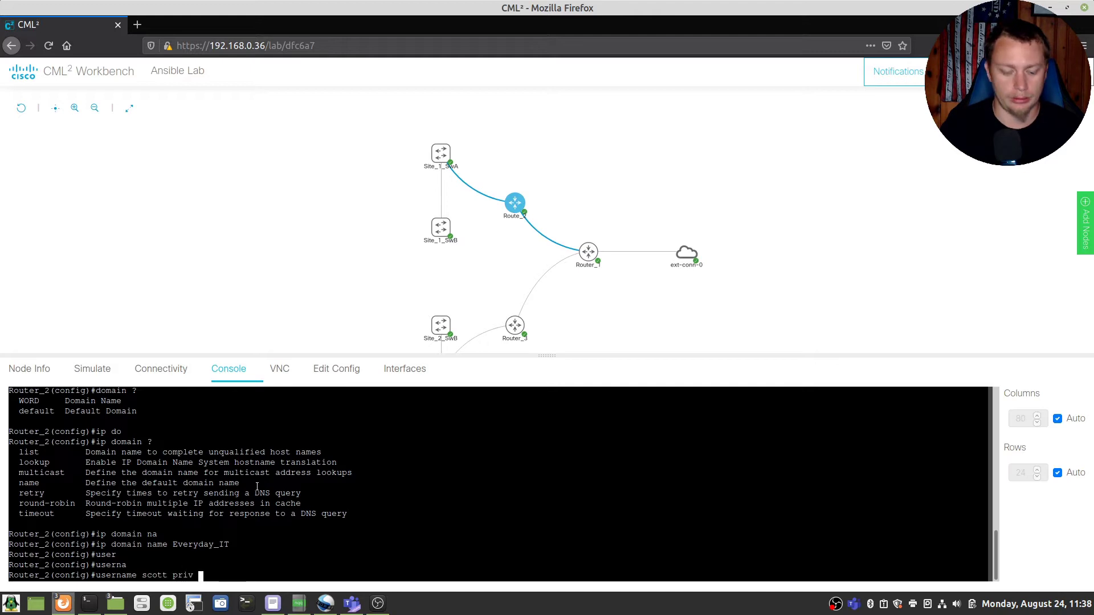
pyautogui.write(' 15')
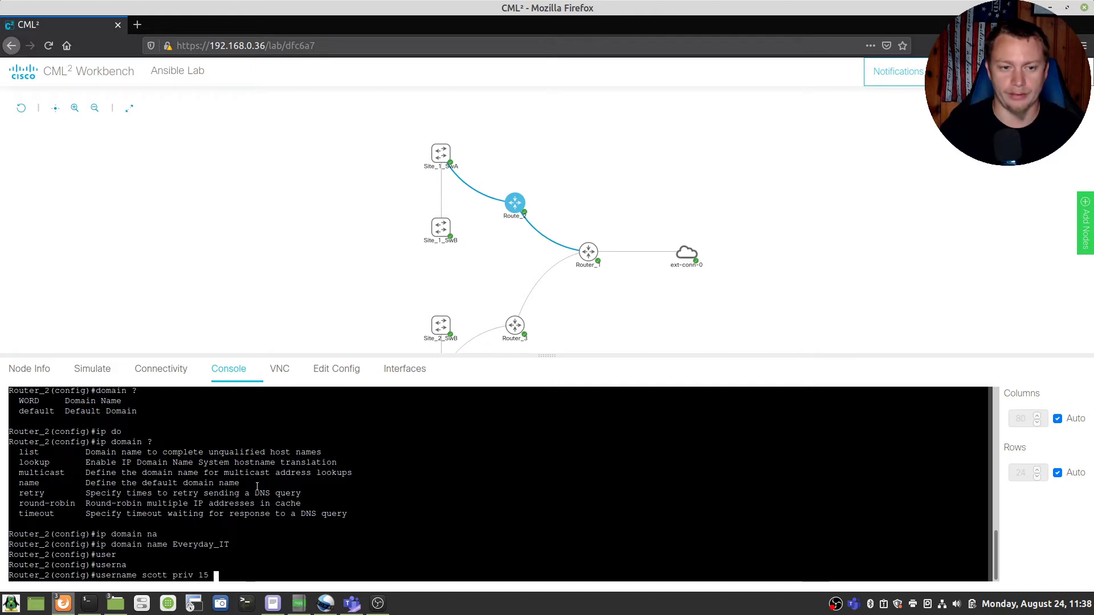
pyautogui.write(' pass cisco')
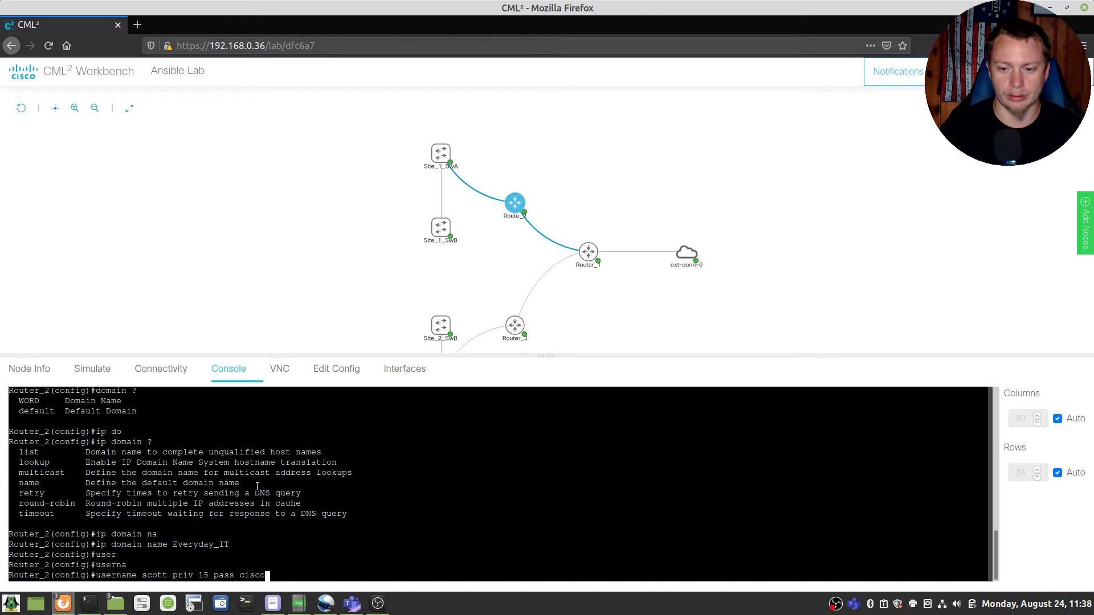
pyautogui.press('Return')
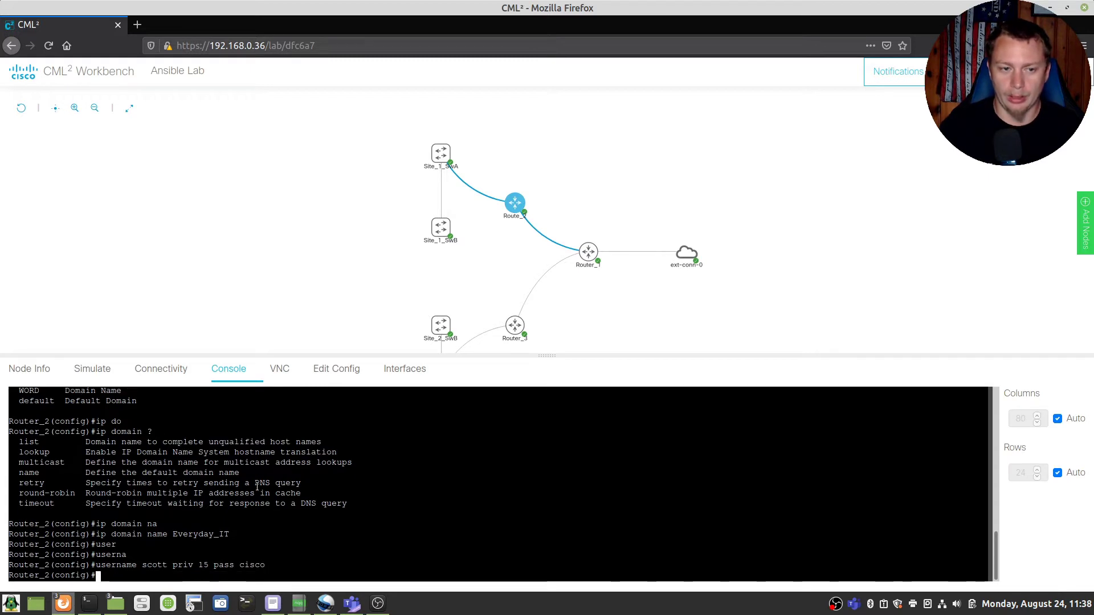
pyautogui.write('enable pass cisco')
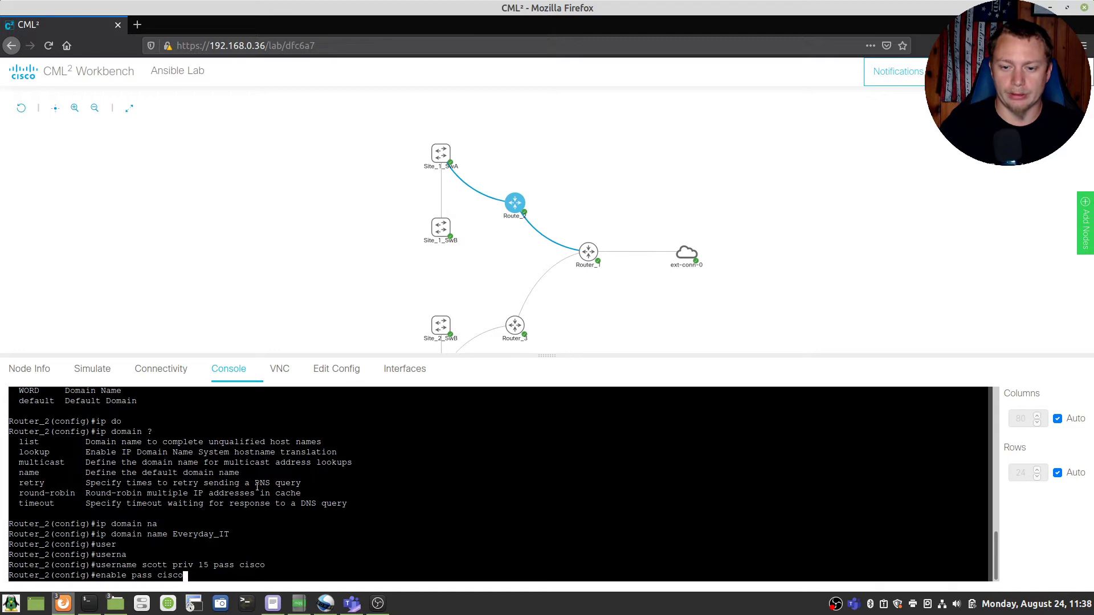
pyautogui.press('Return')
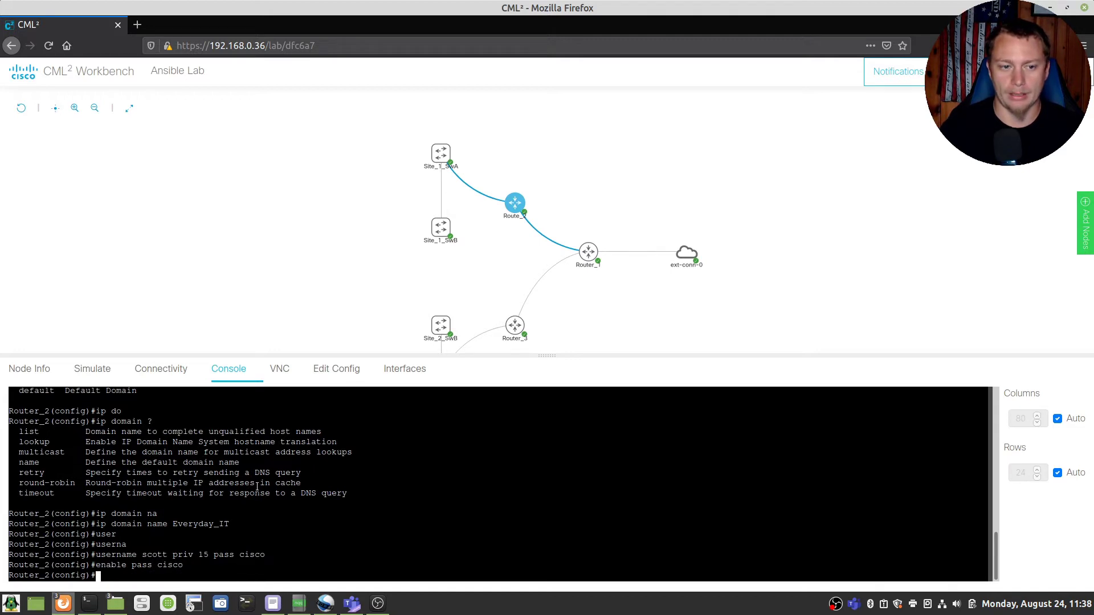
# Step: Run 'crypto key generate rsa' with a 1024-bit modulus, then set 'ip ssh ver 2'
pyautogui.write('cr')
pyautogui.press('Tab')
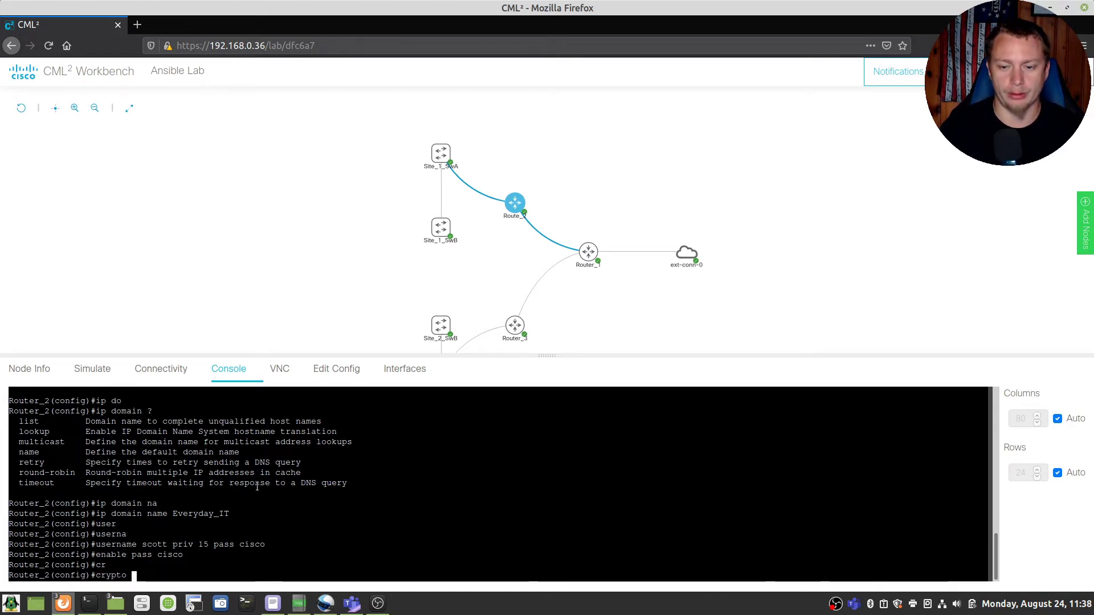
pyautogui.write('key rsa gen')
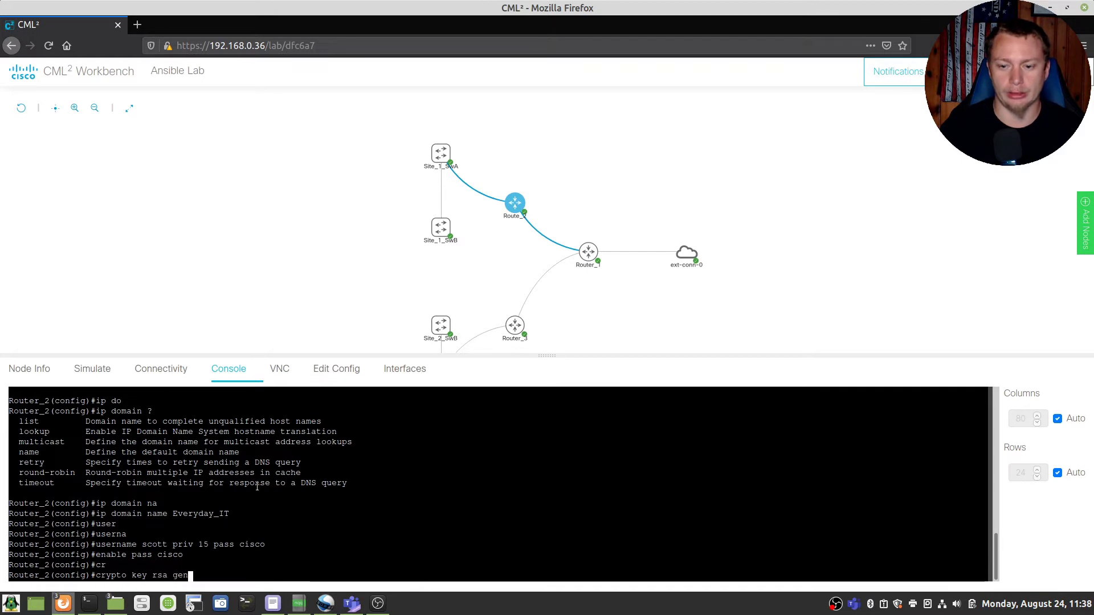
pyautogui.press('Tab')
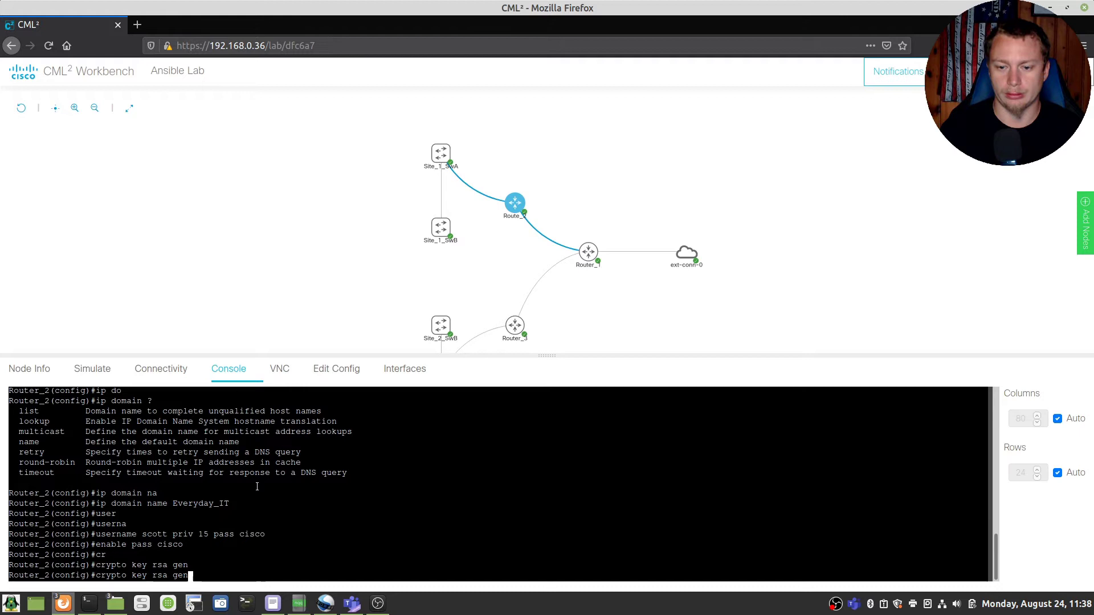
pyautogui.press('BackSpace')
pyautogui.press('BackSpace')
pyautogui.press('BackSpace')
pyautogui.press('BackSpace')
pyautogui.press('BackSpace')
pyautogui.press('BackSpace')
pyautogui.press('BackSpace')
pyautogui.write('gen')
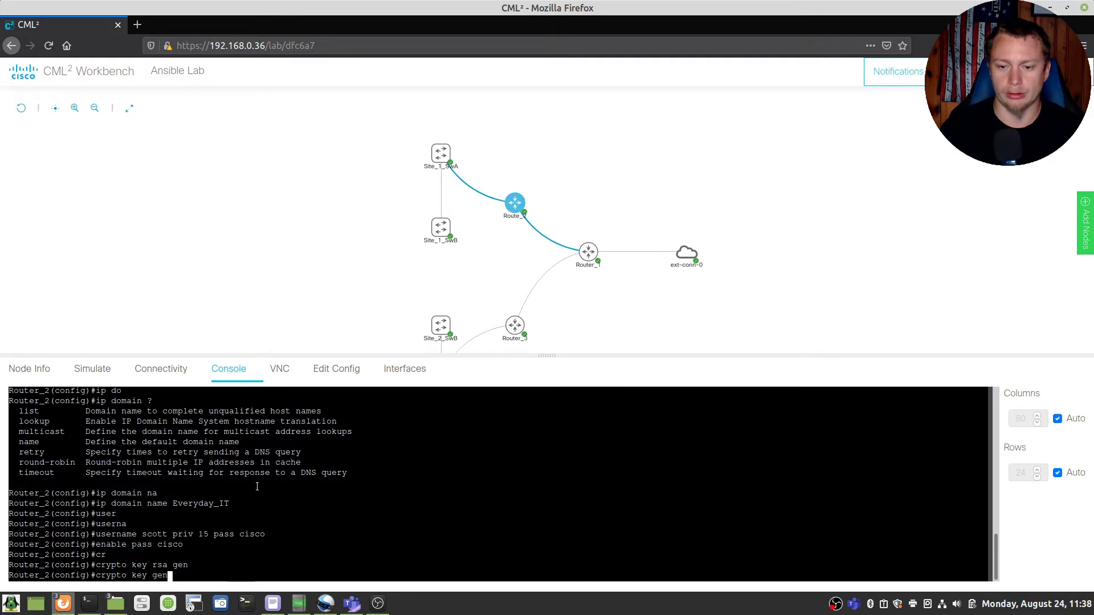
pyautogui.press('Tab')
pyautogui.write('rsa')
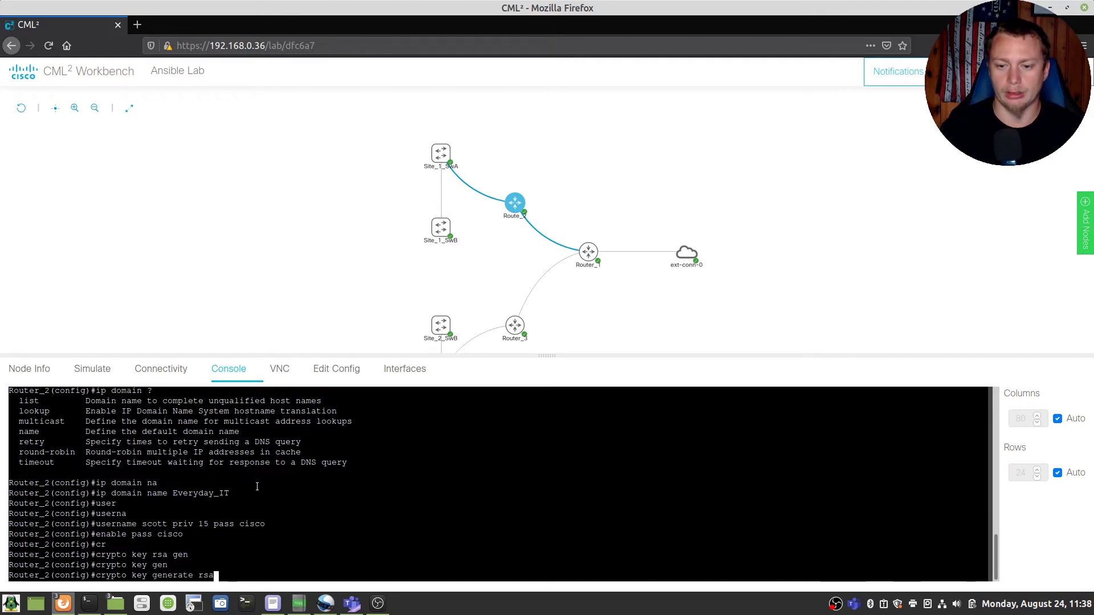
pyautogui.press('Return')
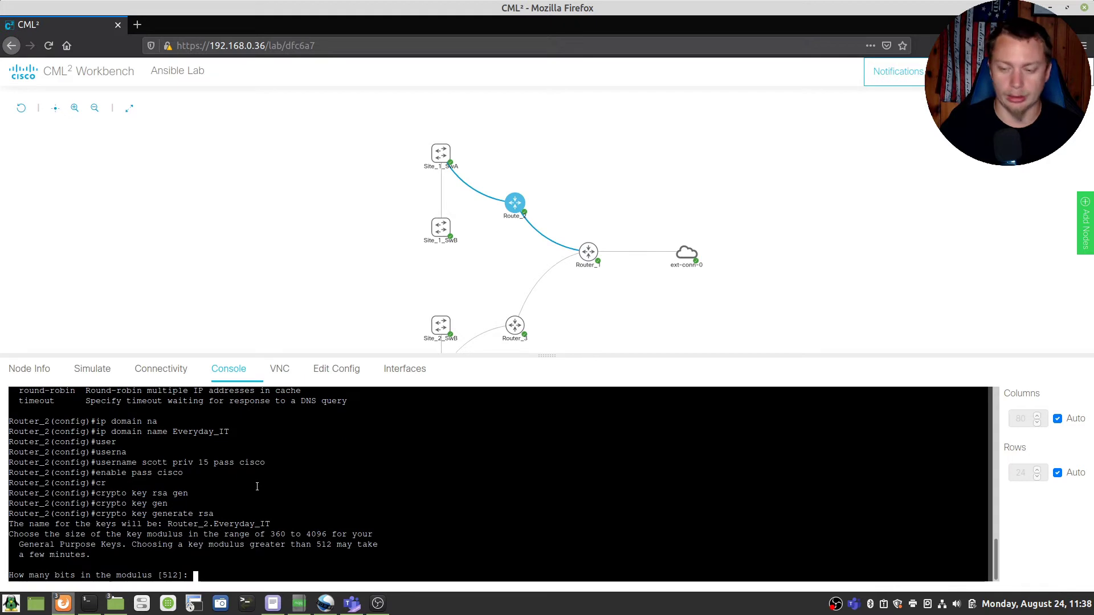
pyautogui.write('1024')
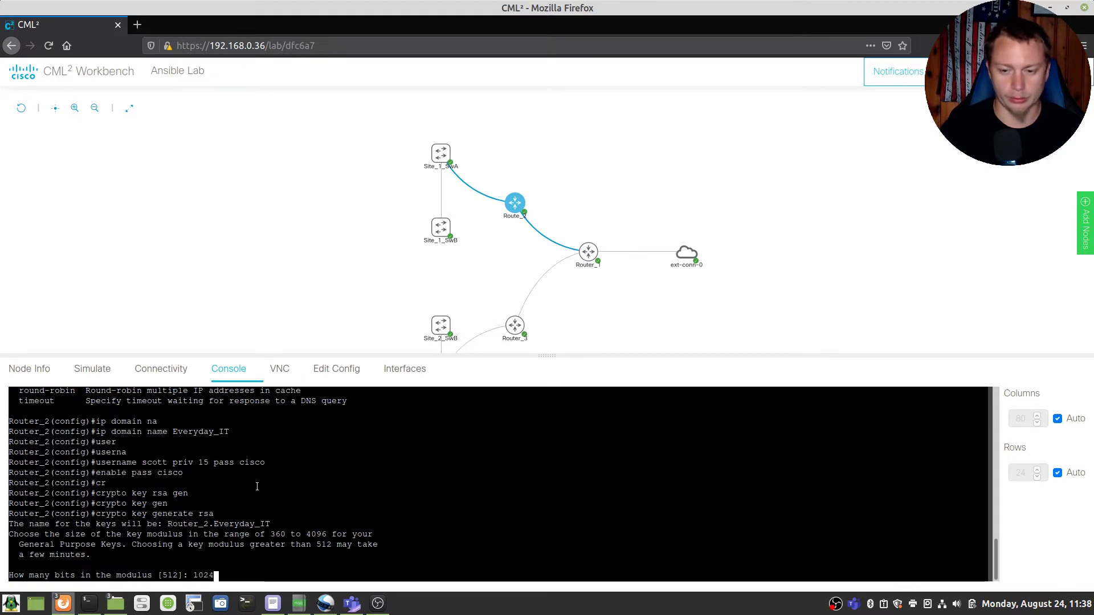
pyautogui.press('Return')
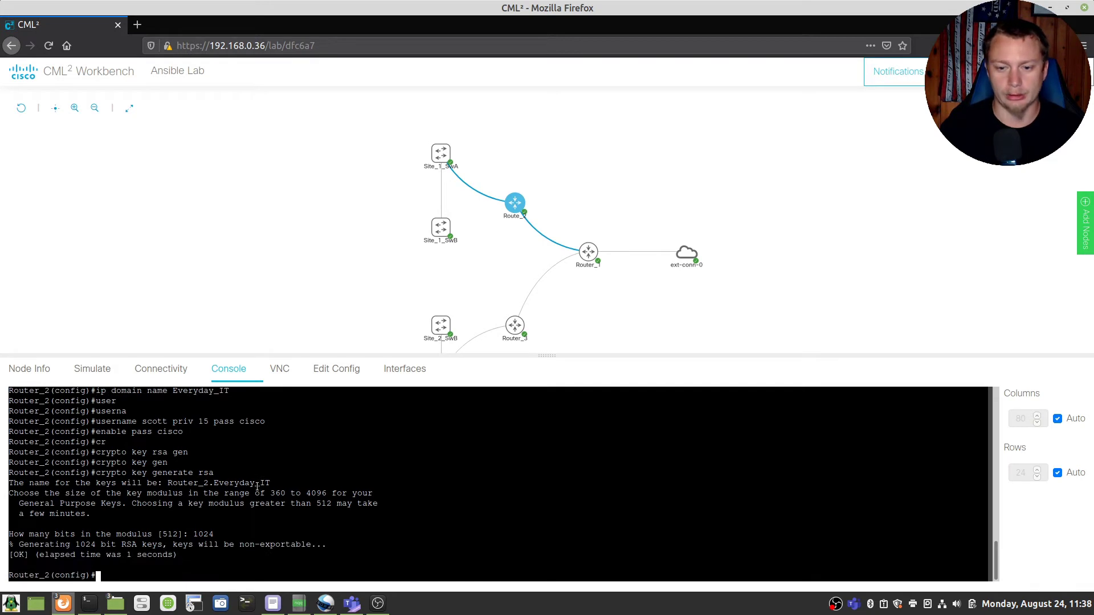
pyautogui.write('ip ')
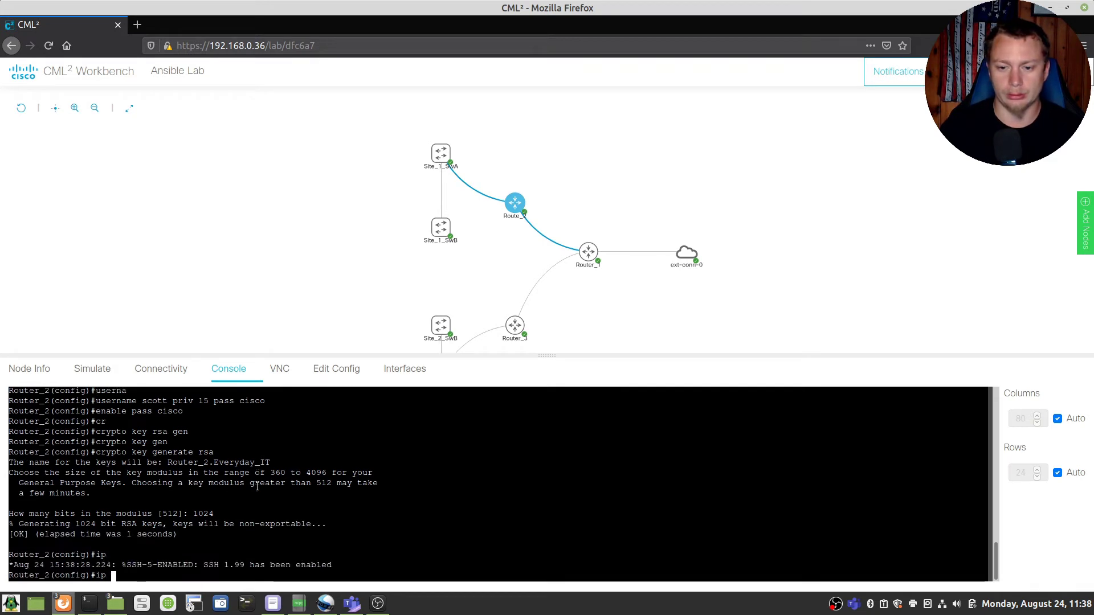
pyautogui.write('ssh ver 2')
pyautogui.press('Return')
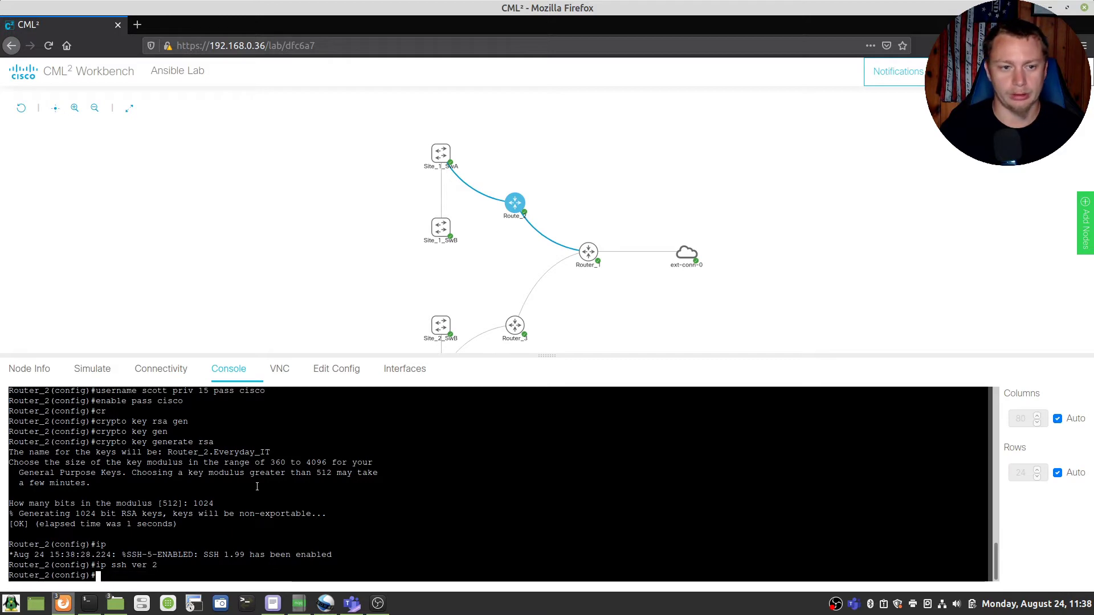
# Step: On line vty 0 4, enable logging synchronous and login local
pyautogui.write('line vty 0 4')
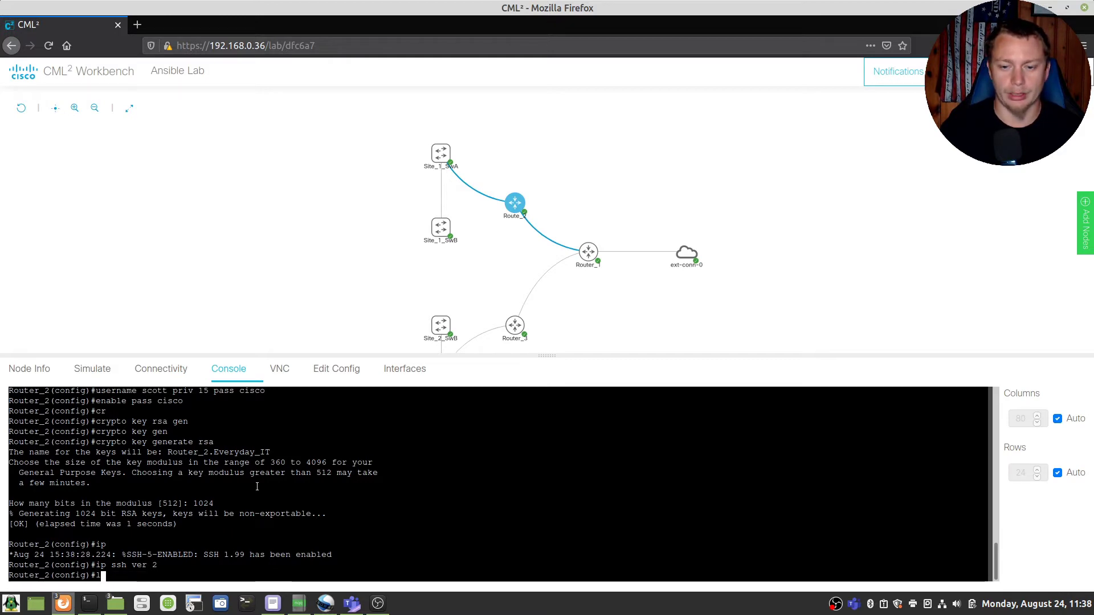
pyautogui.press('Return')
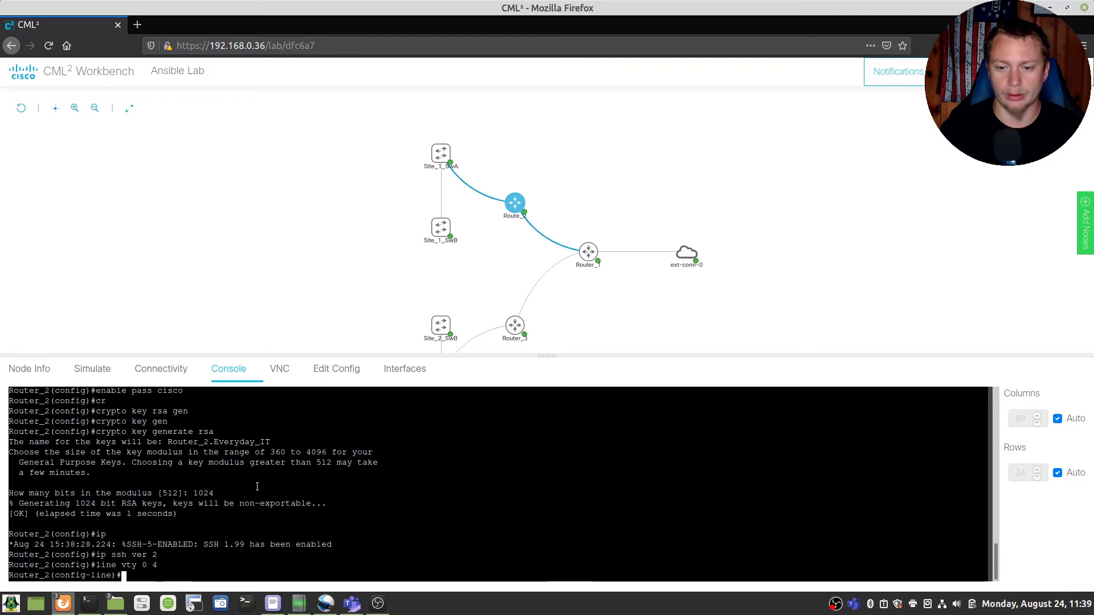
pyautogui.write('logg')
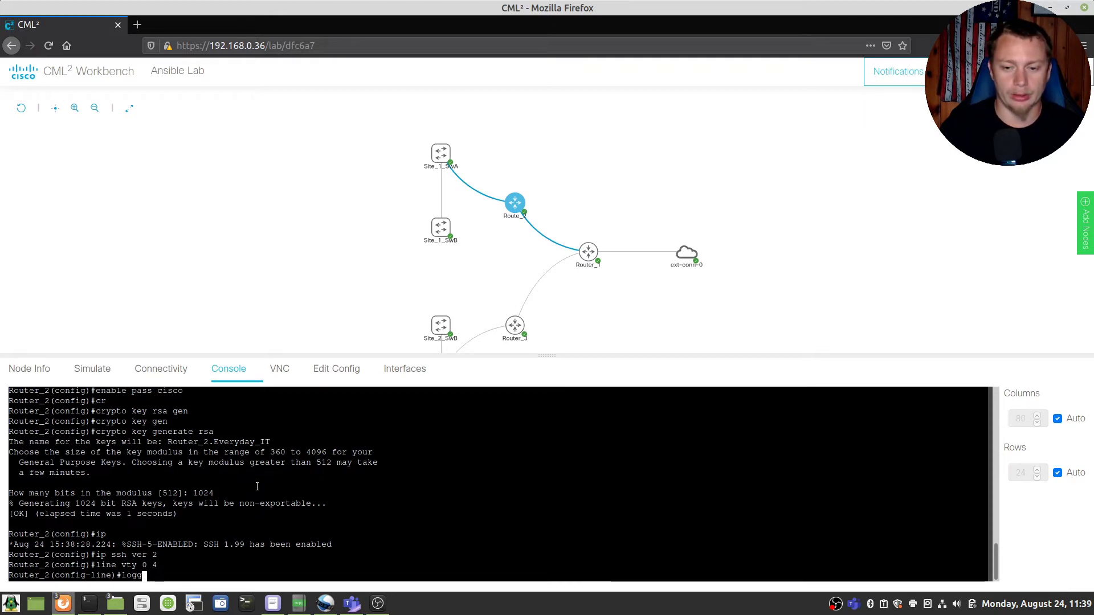
pyautogui.press('Tab')
pyautogui.write('sy')
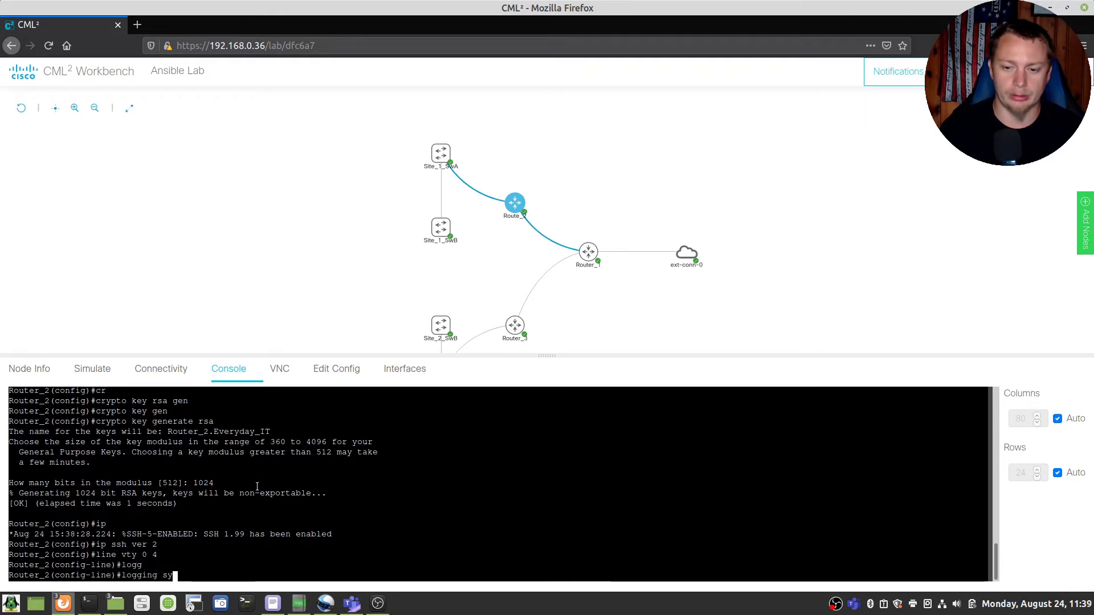
pyautogui.press('Tab')
pyautogui.press('Return')
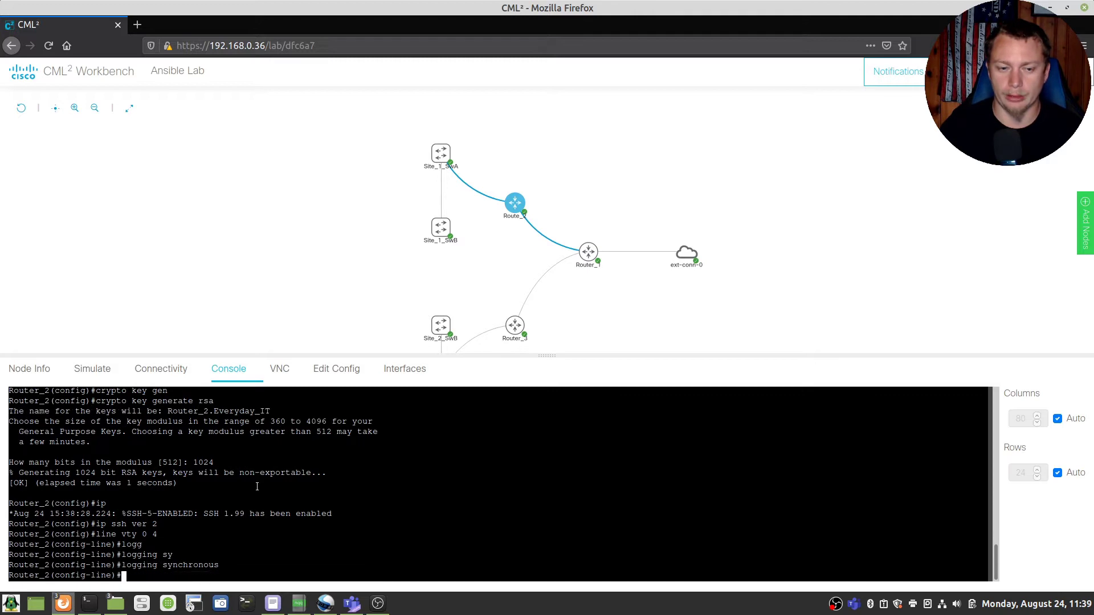
pyautogui.write('log')
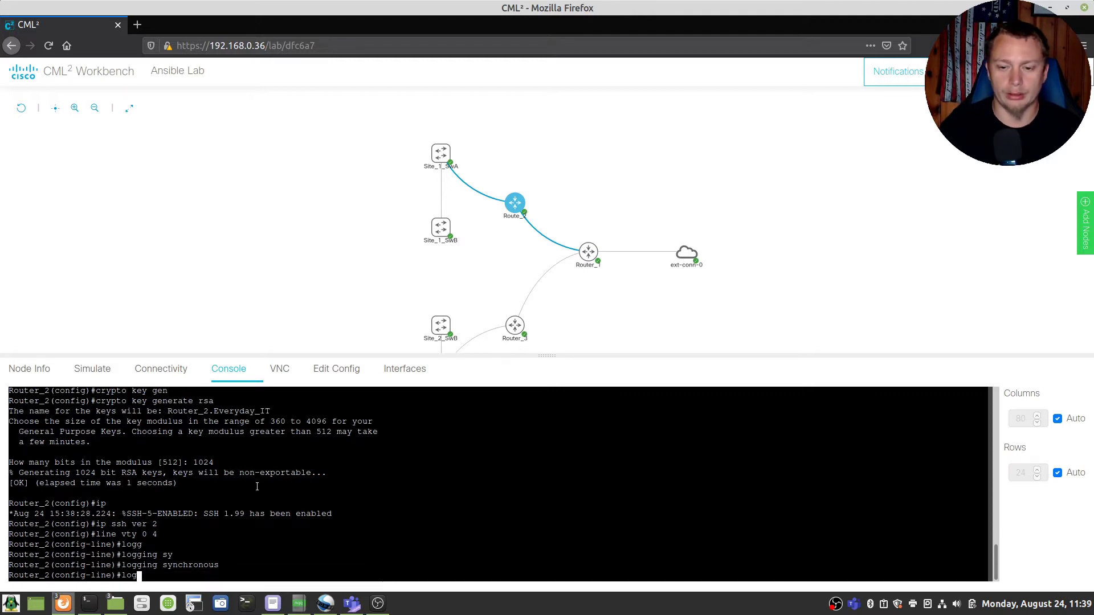
pyautogui.press('Tab')
pyautogui.write('in loc')
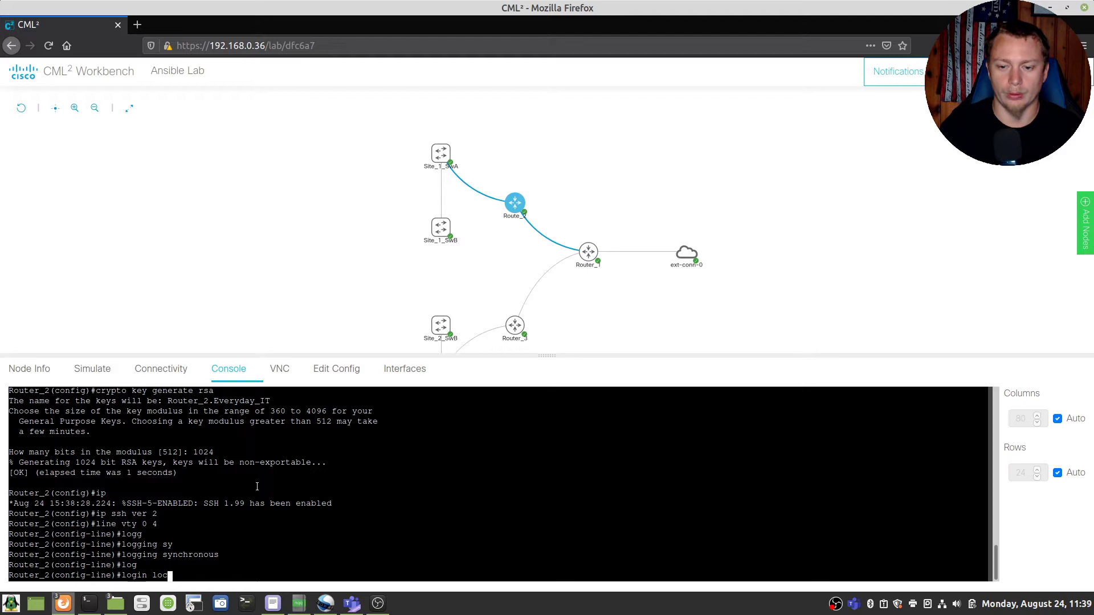
pyautogui.write('al')
pyautogui.press('Return')
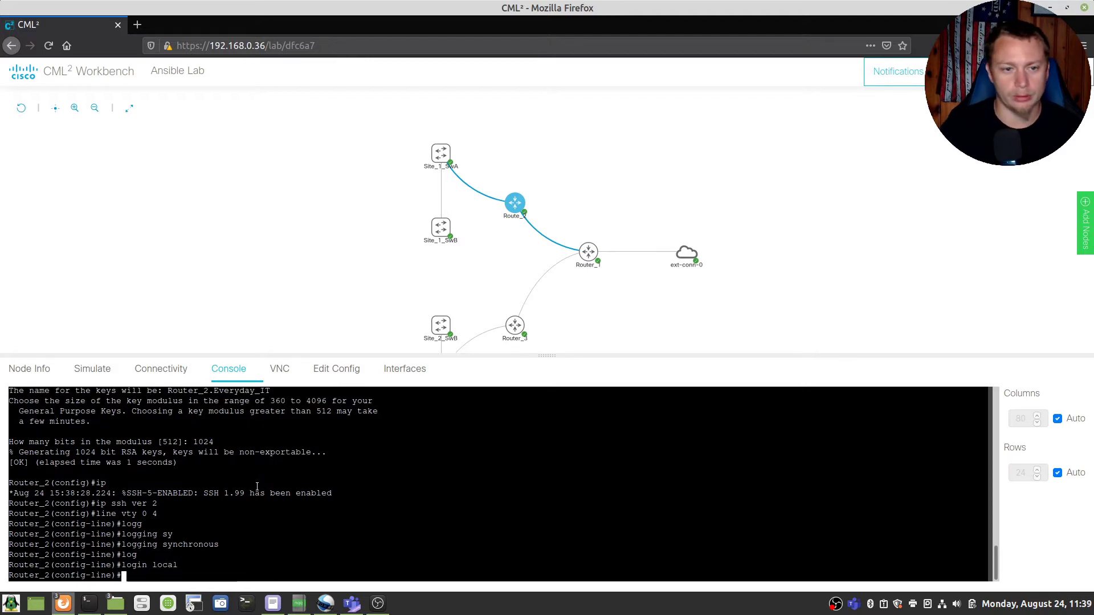
# Step: Set the vty lines to transport input ssh and transport output all
pyautogui.write('tranport')
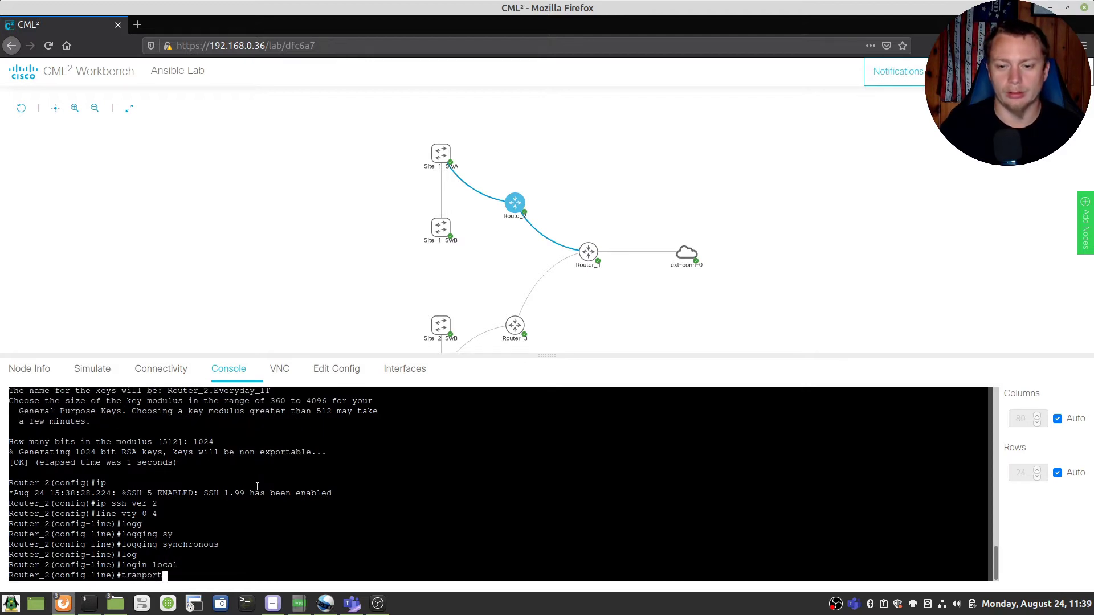
pyautogui.write(' in ssh')
pyautogui.press('Return')
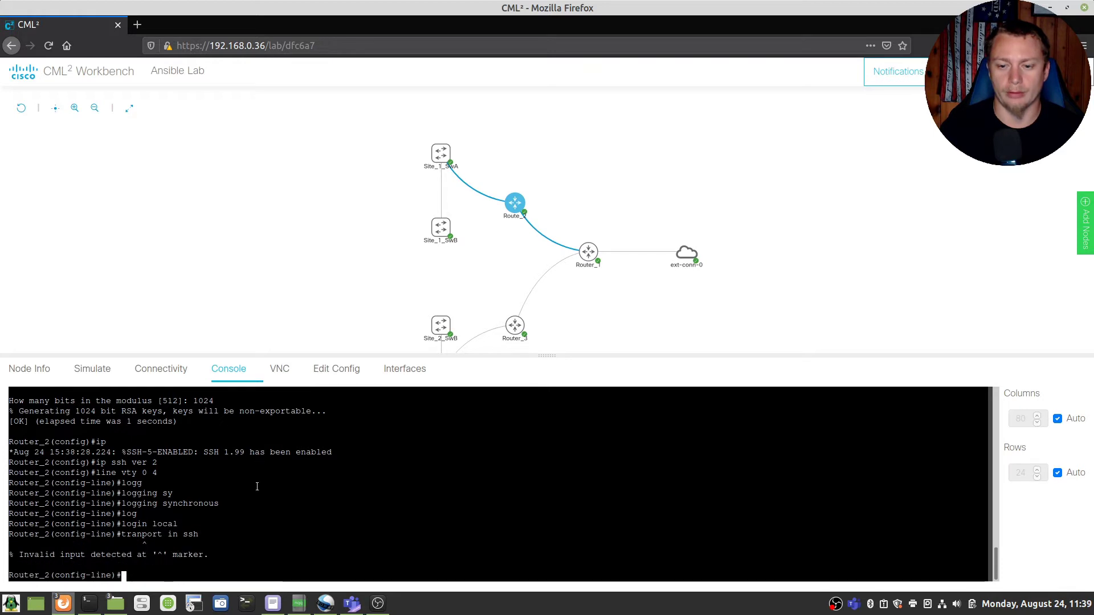
pyautogui.press('Up')
pyautogui.press('Left')
pyautogui.press('Left')
pyautogui.press('Left')
pyautogui.press('Left')
pyautogui.press('Left')
pyautogui.press('Left')
pyautogui.press('Left')
pyautogui.press('Left')
pyautogui.press('Left')
pyautogui.press('Left')
pyautogui.press('Left')
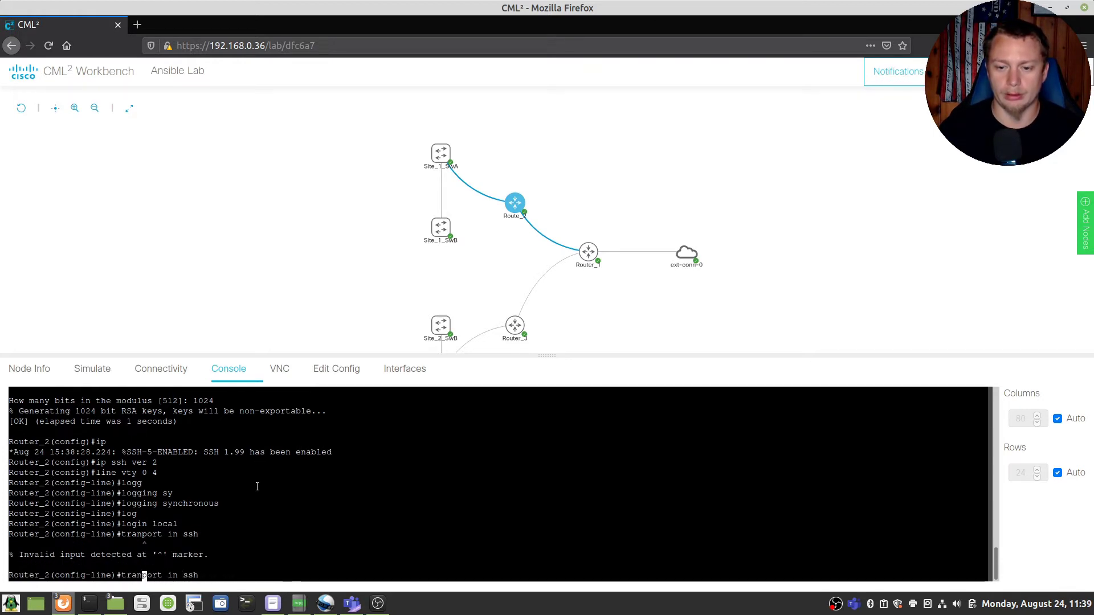
pyautogui.write('s')
pyautogui.press('Return')
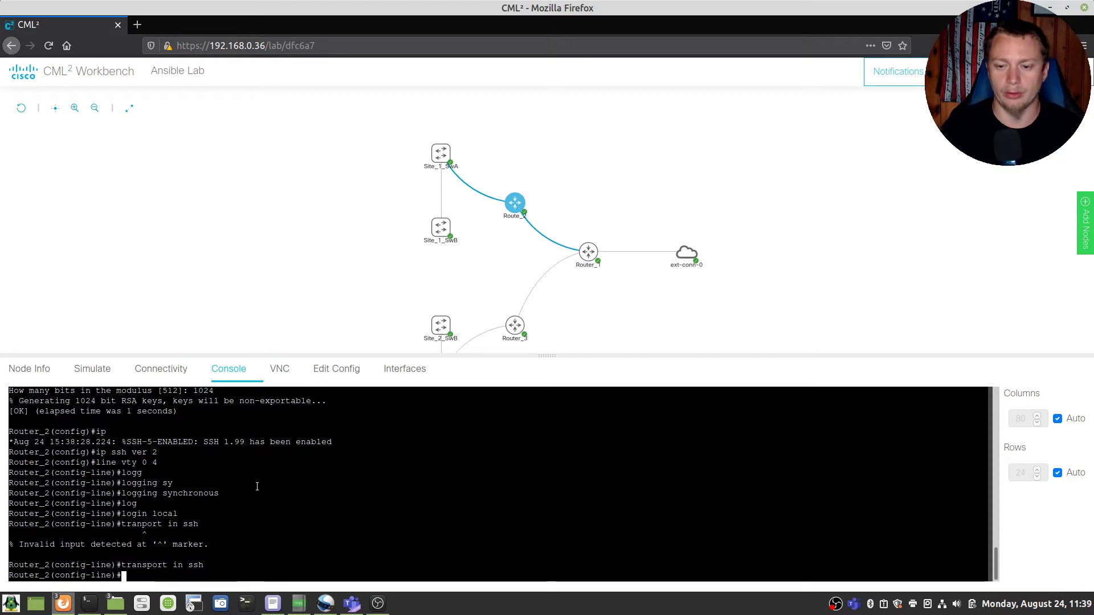
pyautogui.write('transp ')
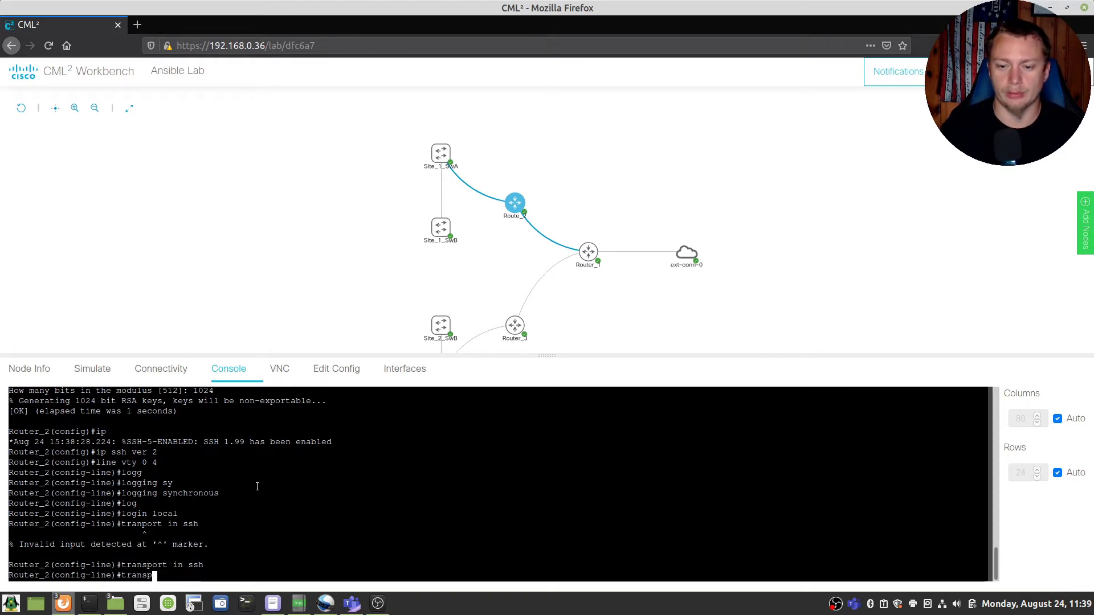
pyautogui.write('o')
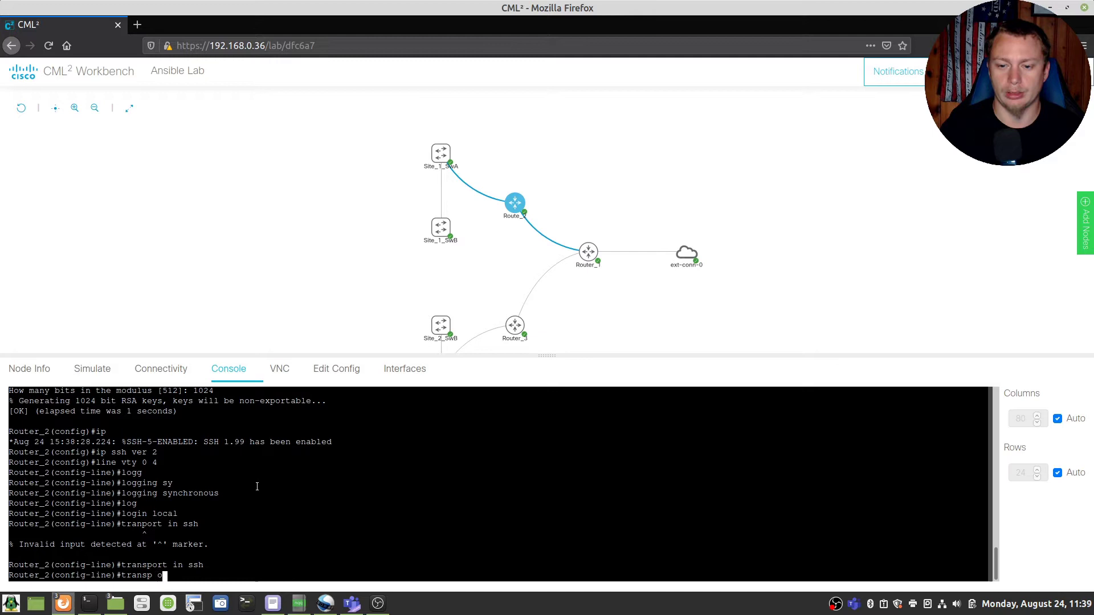
pyautogui.write('ut all')
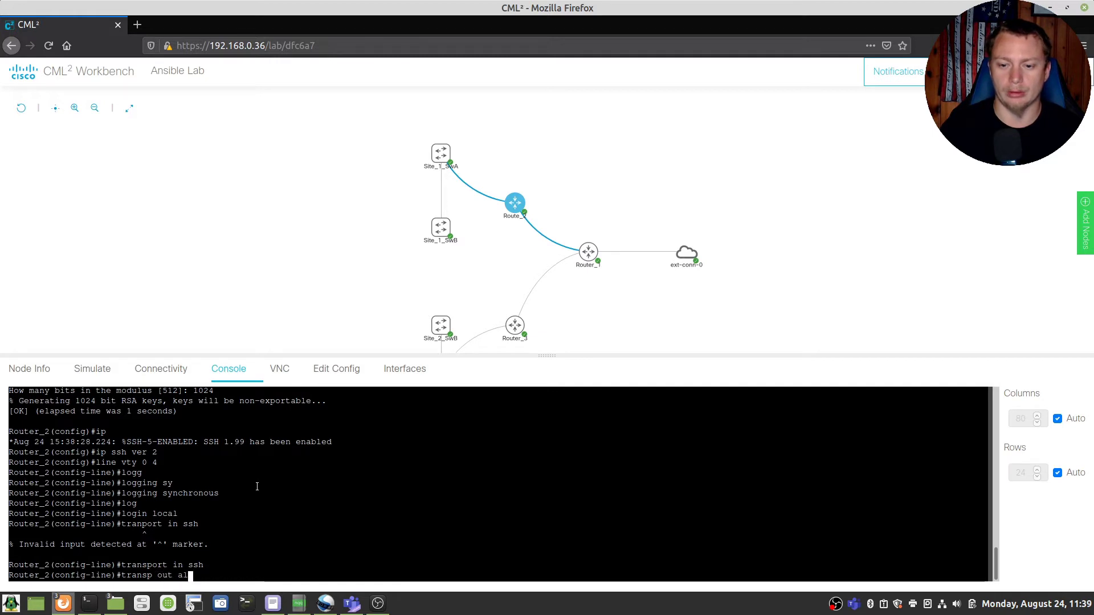
pyautogui.press('Return')
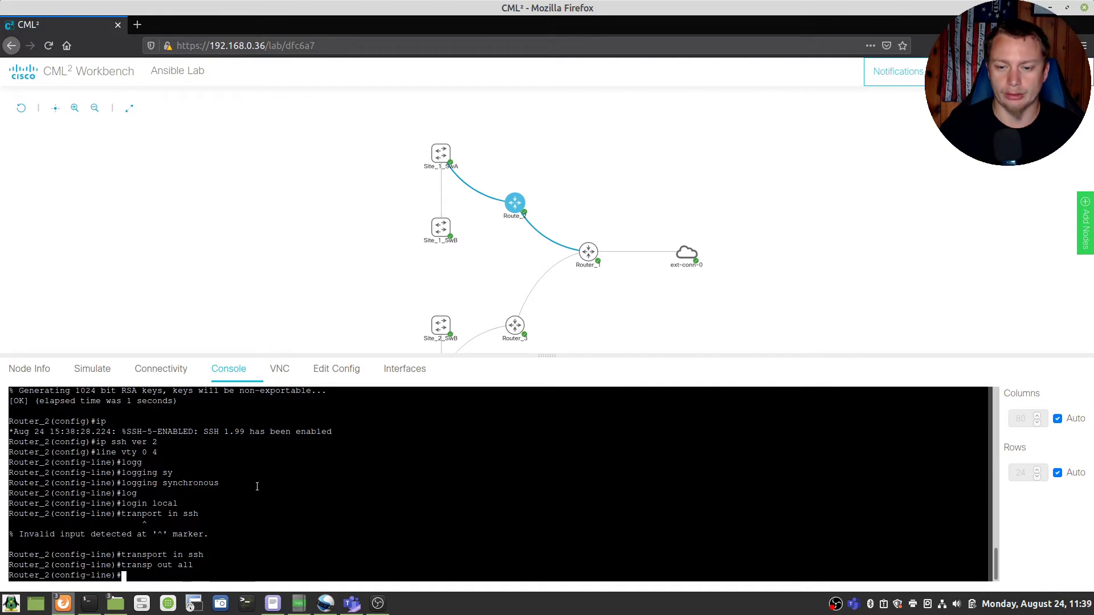
# Step: Give Gi0/1 IP 10.1.1.1/24, bring it up, and add it to OSPF 1 area 0
pyautogui.write('exit')
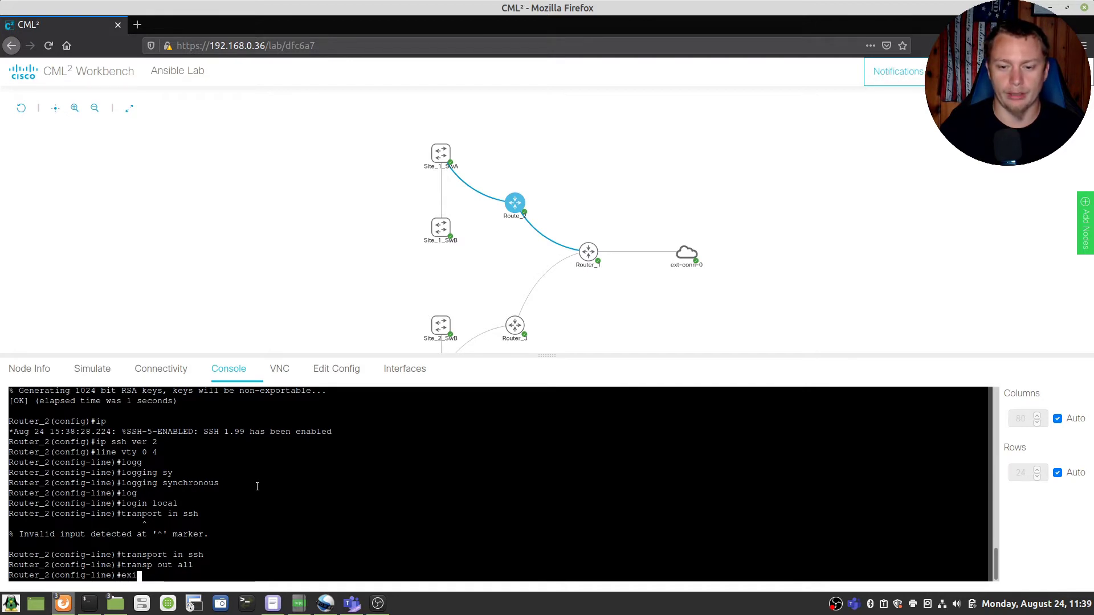
pyautogui.press('Return')
pyautogui.write('int gi 0/1')
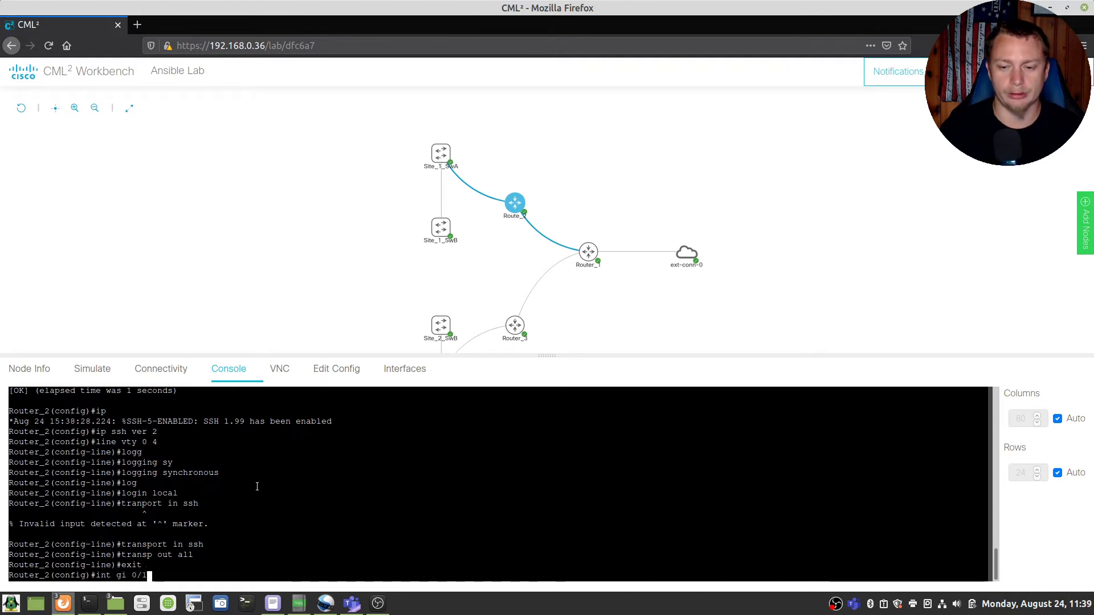
pyautogui.press('Return')
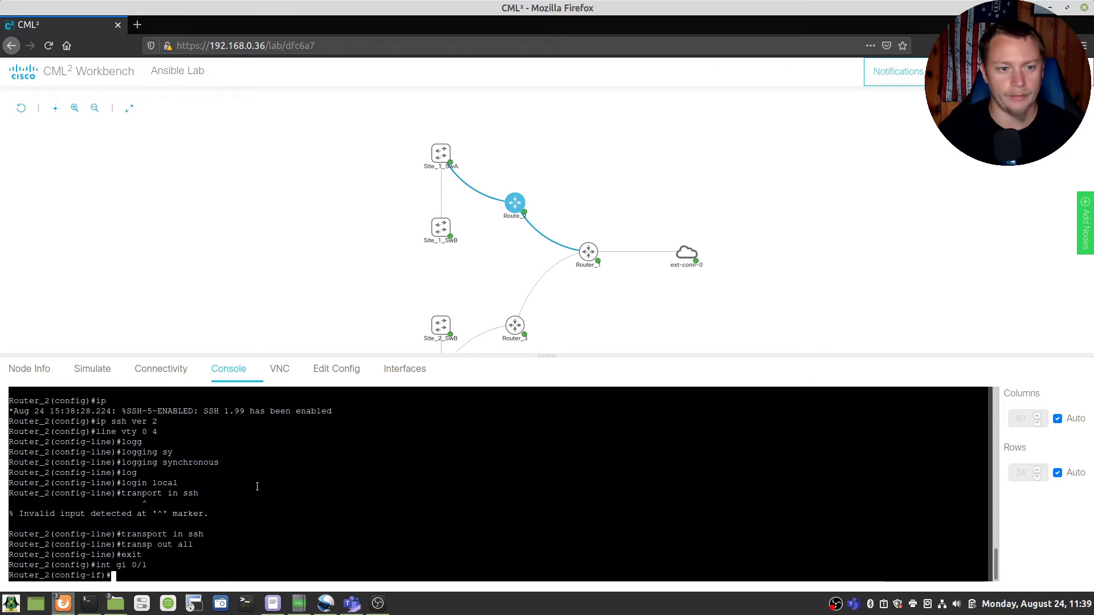
pyautogui.write('ip add ')
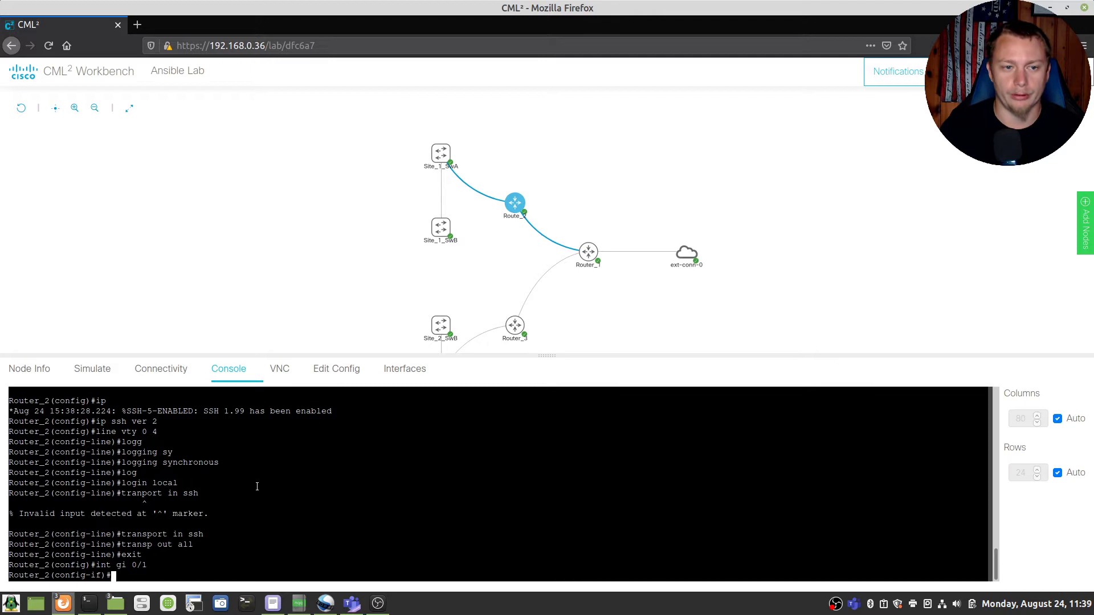
pyautogui.write('10.1.1.1 ')
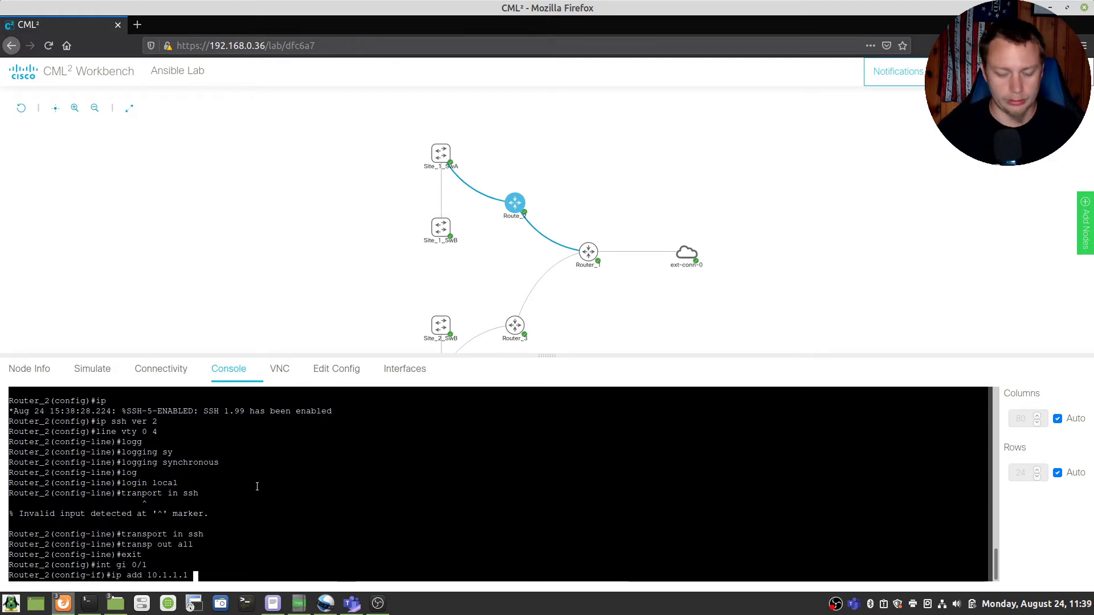
pyautogui.write('255.255.255.255.0')
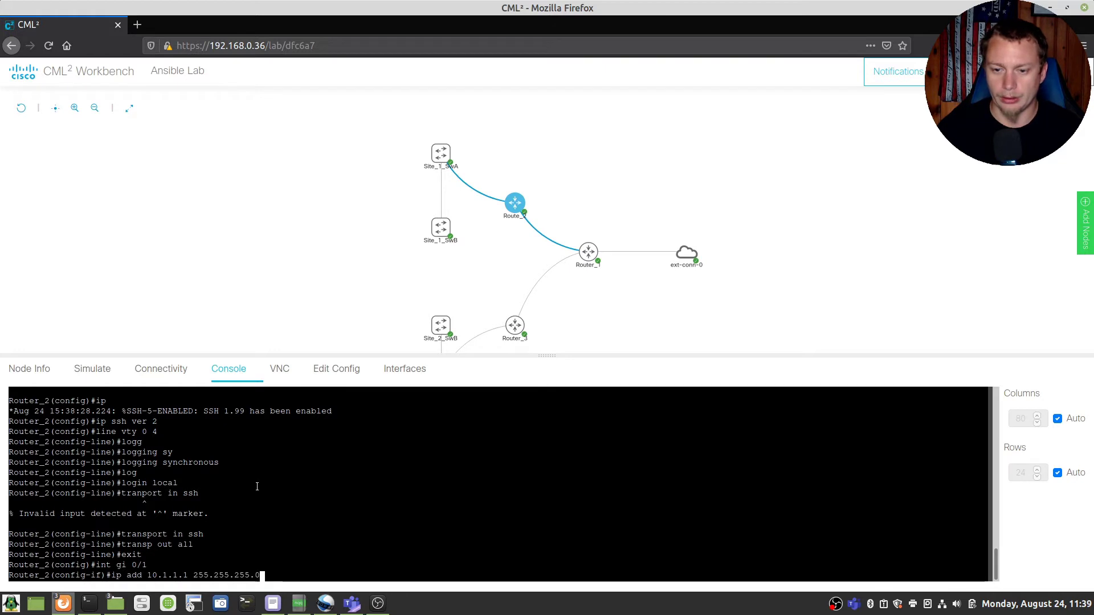
pyautogui.press('Return')
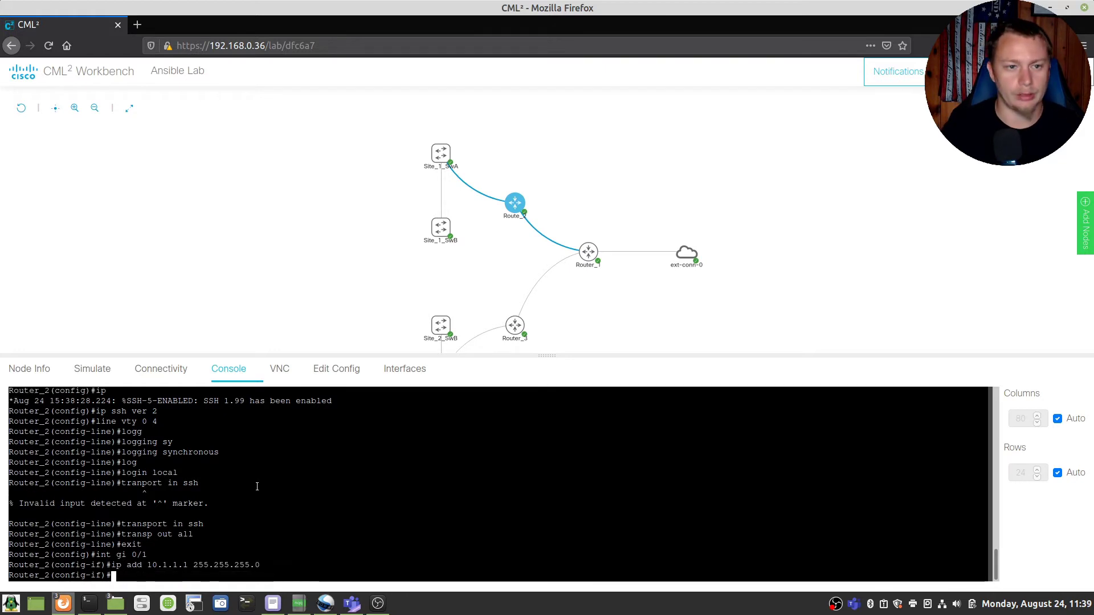
pyautogui.write('no shut')
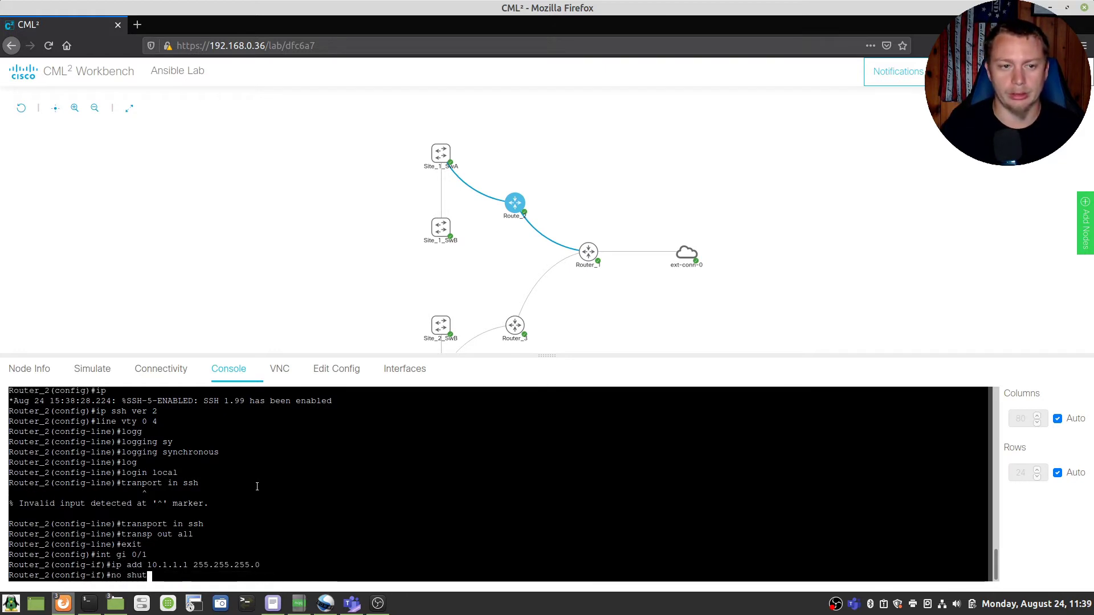
pyautogui.press('Return')
pyautogui.write('ip os')
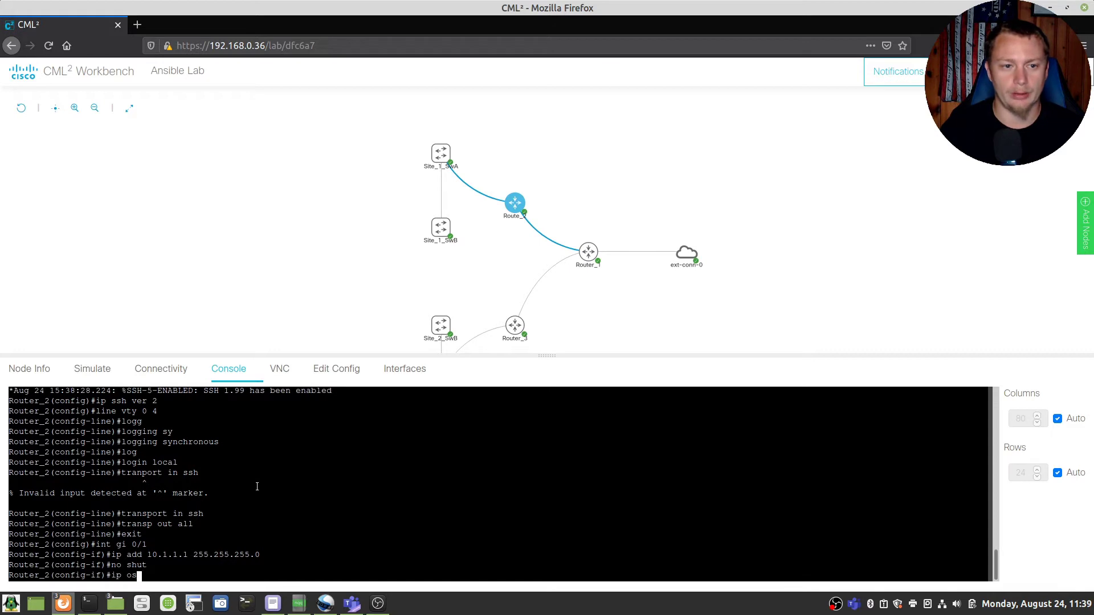
pyautogui.write('pf 1 area 0')
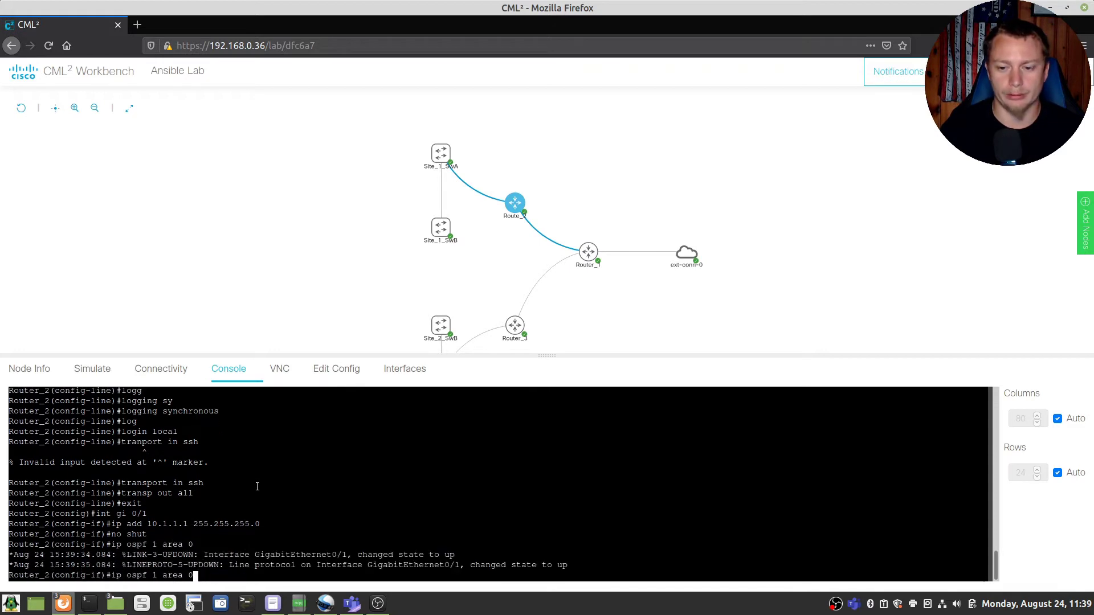
pyautogui.press('Return')
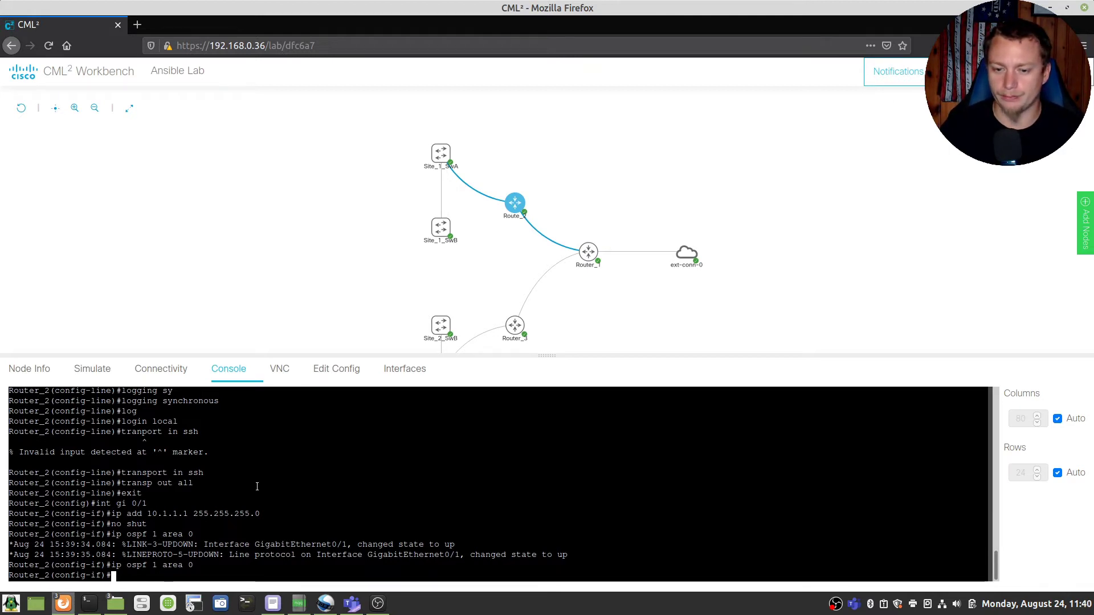
# Step: Exit configuration mode and save the running configuration with write
pyautogui.write('end')
pyautogui.press('Return')
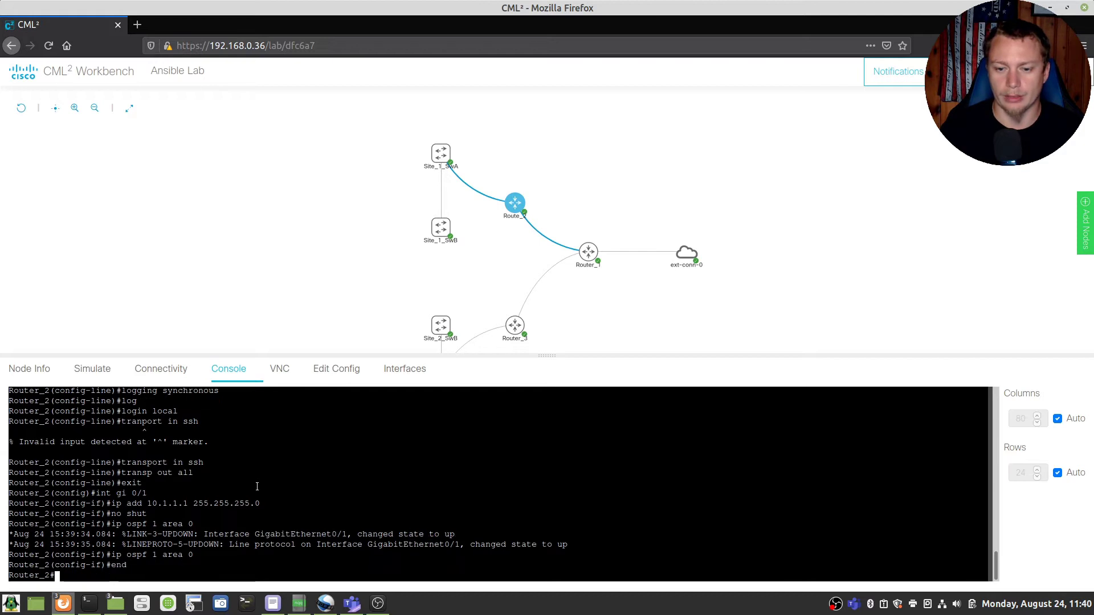
pyautogui.write('write')
pyautogui.press('Return')
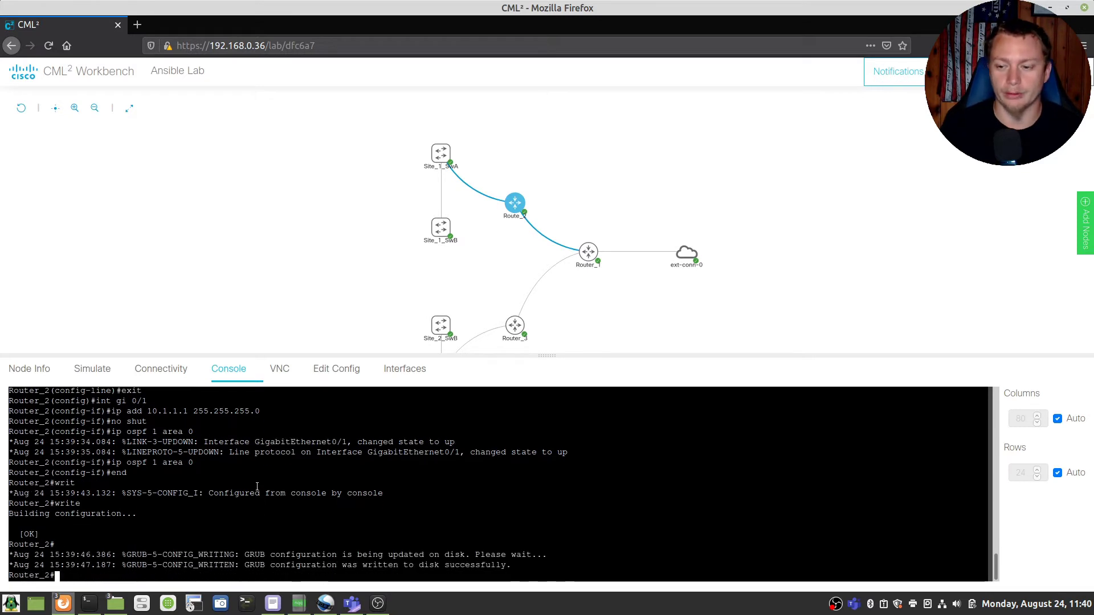
pyautogui.press('Return')
pyautogui.press('Return')
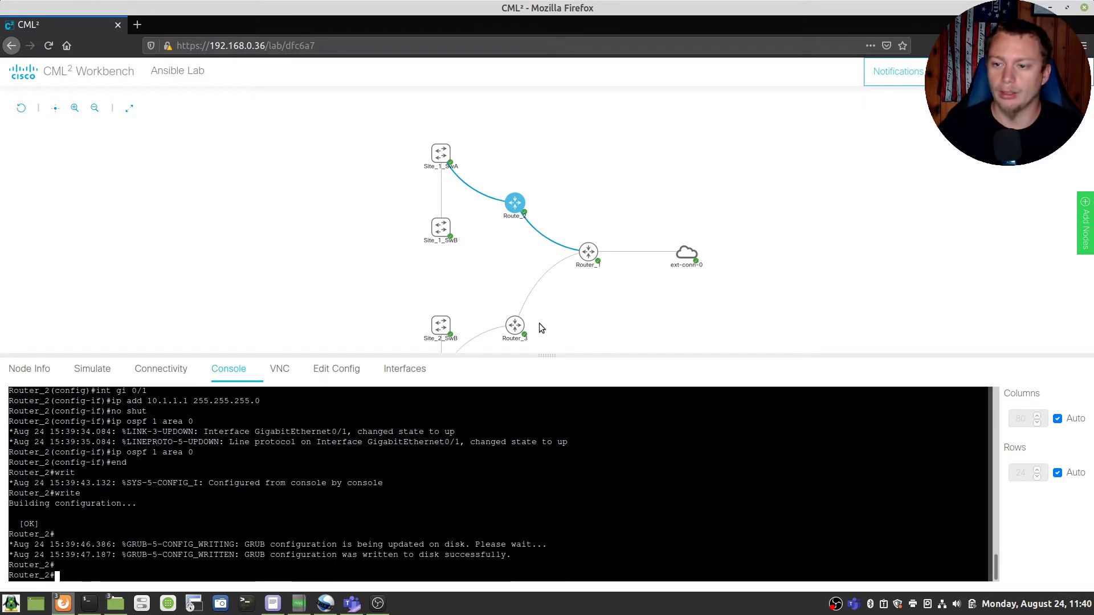
# Step: Open Router_3's console and enter privileged and global configuration mode
pyautogui.click(518, 331)
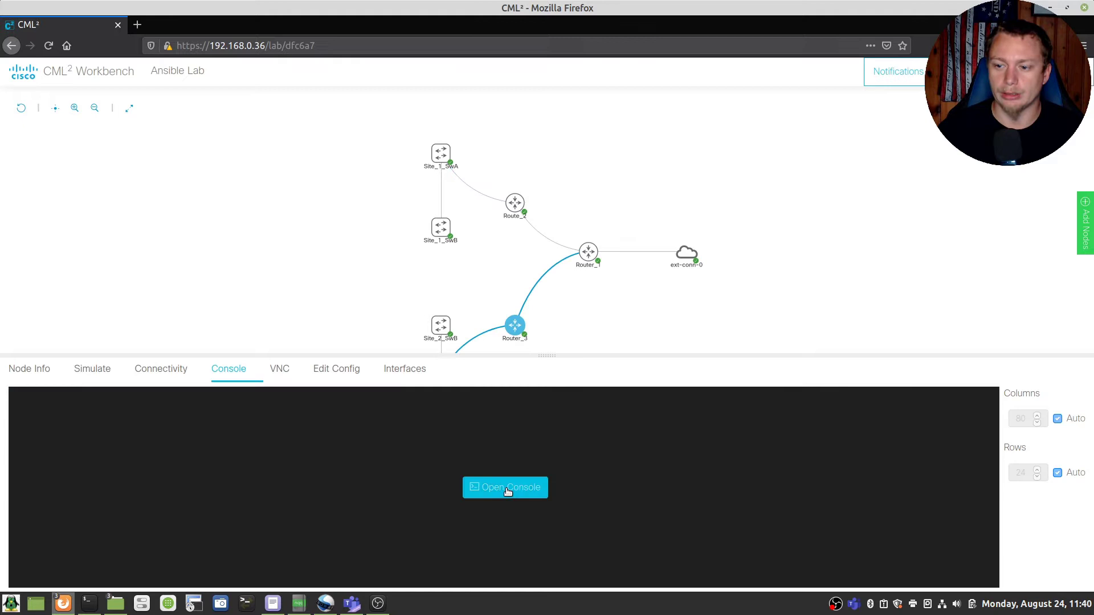
pyautogui.click(531, 494)
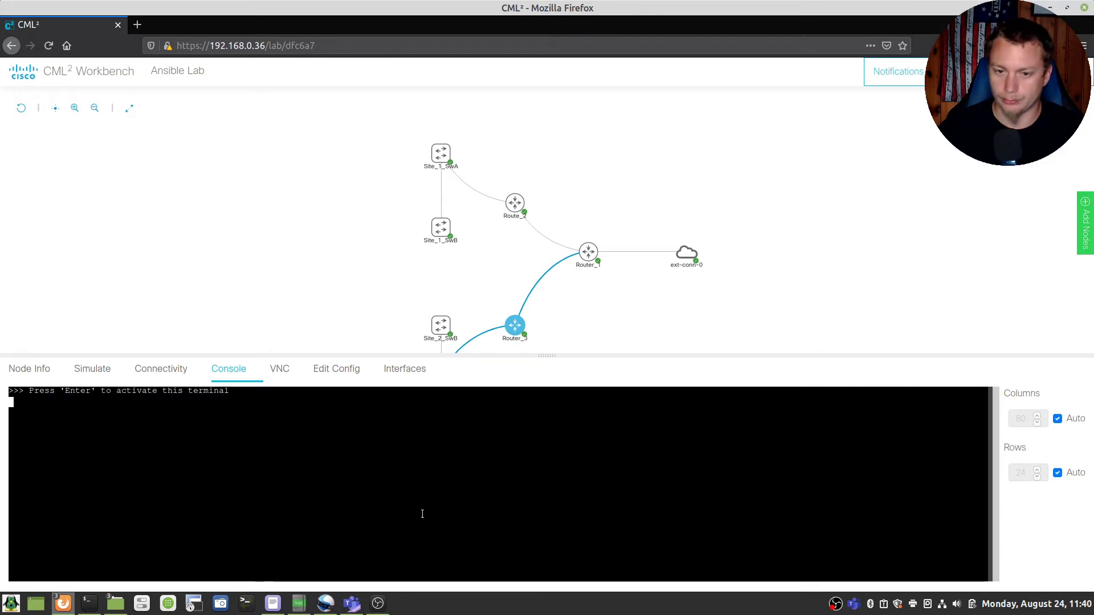
pyautogui.press('Return')
pyautogui.write('en')
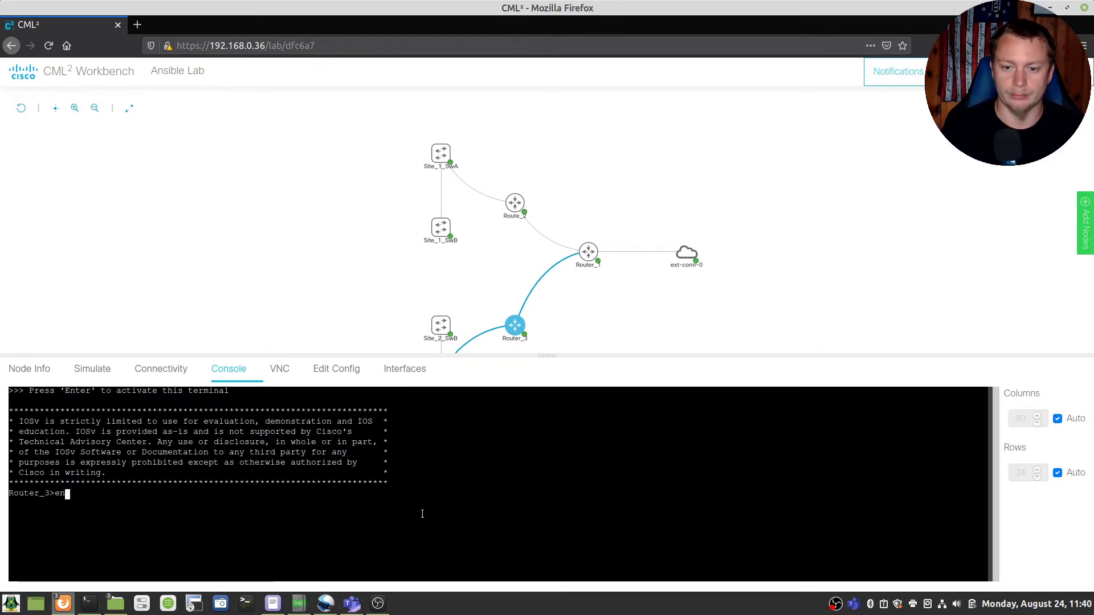
pyautogui.press('Return')
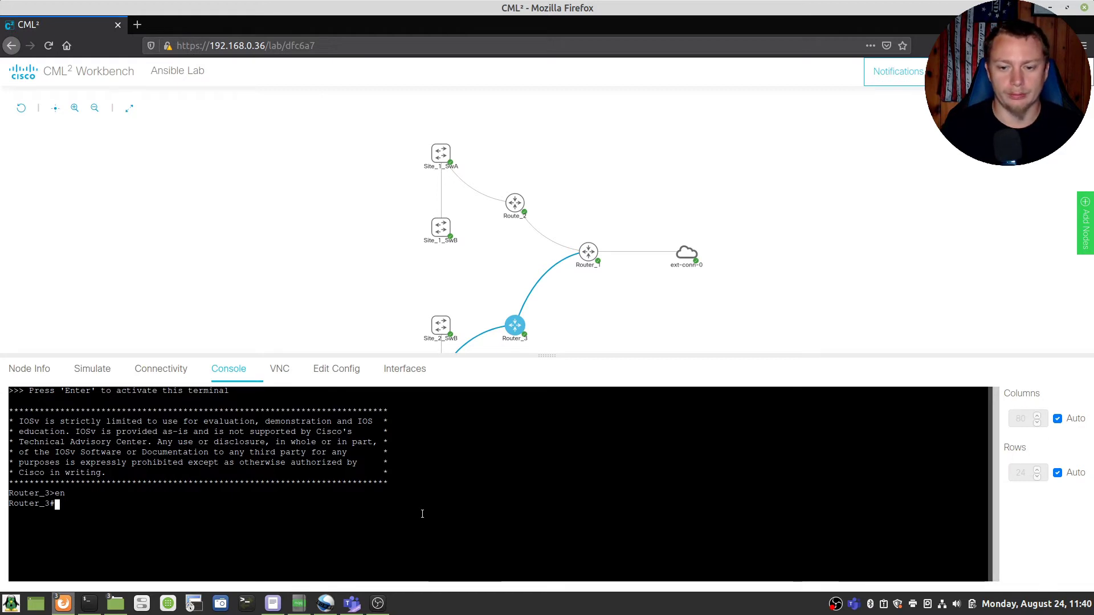
pyautogui.write('config t')
pyautogui.press('Return')
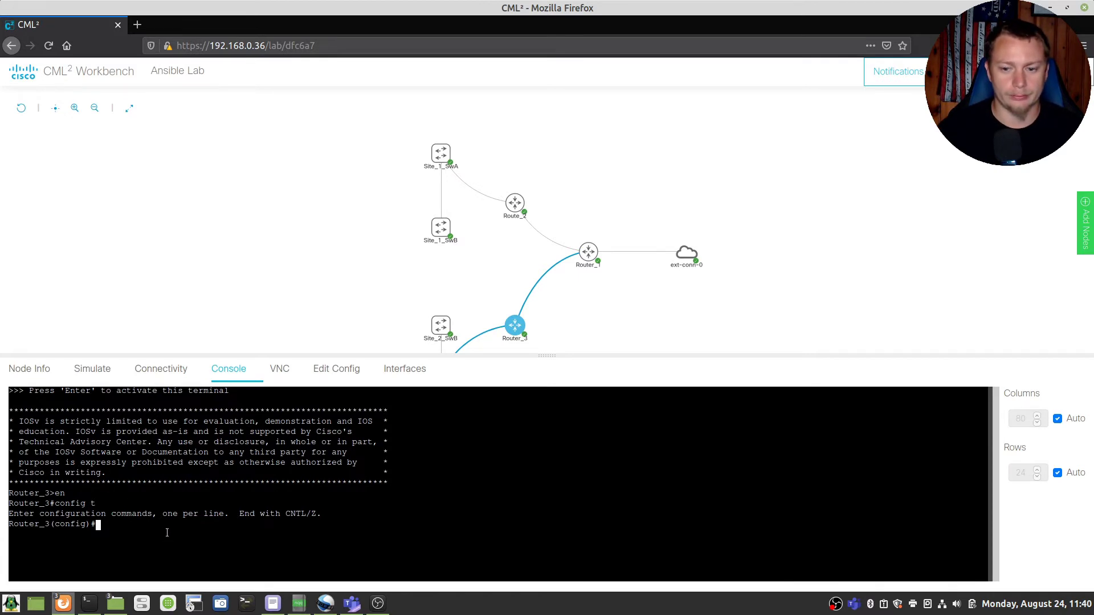
# Step: Exclude 10.2.2.1–10.2.2.10 from DHCP and create pool Network_2
pyautogui.write('ip dh')
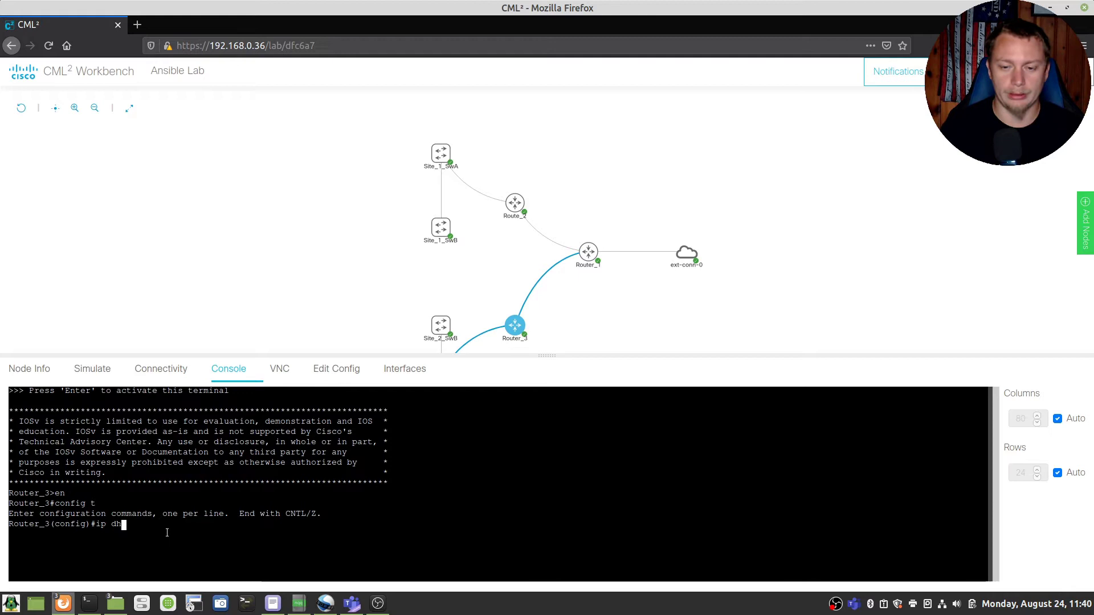
pyautogui.write('c')
pyautogui.press('Tab')
pyautogui.write('ex')
pyautogui.press('Tab')
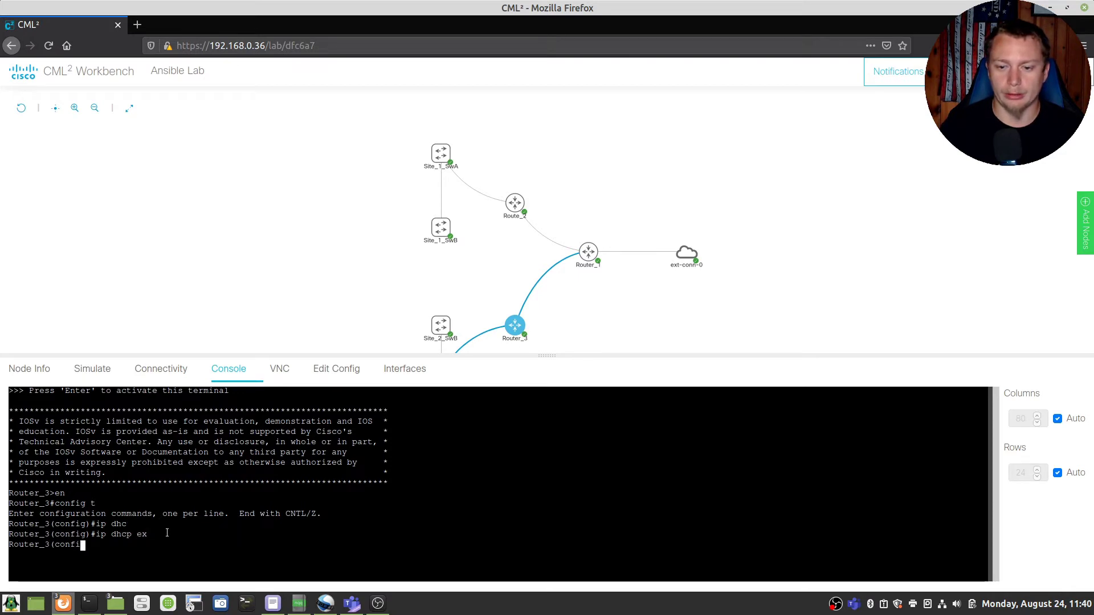
pyautogui.write('10.')
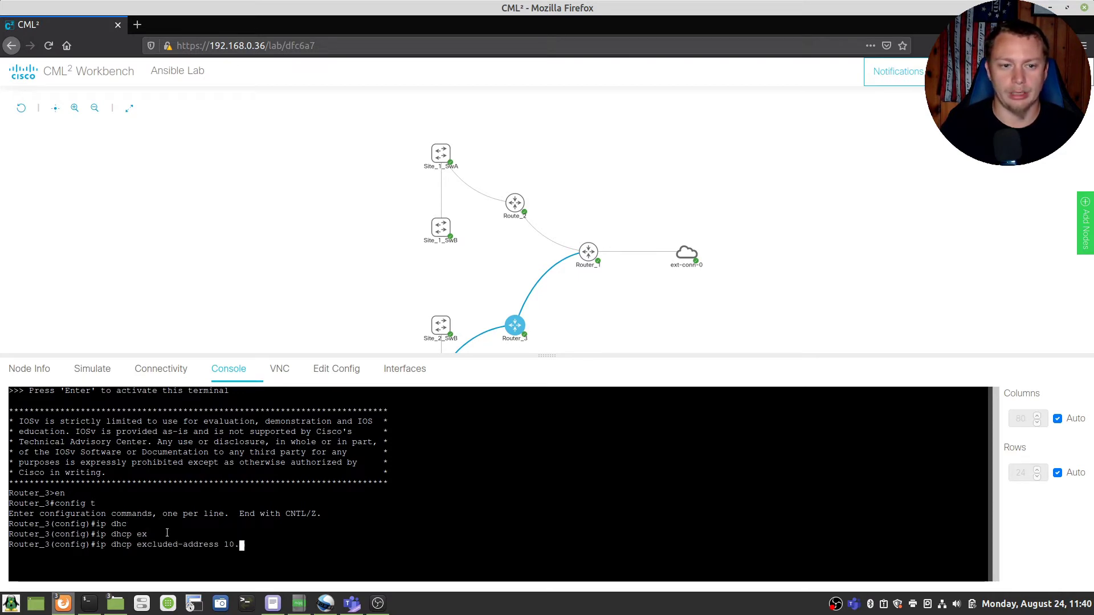
pyautogui.write('2.2.1 255.255.255.')
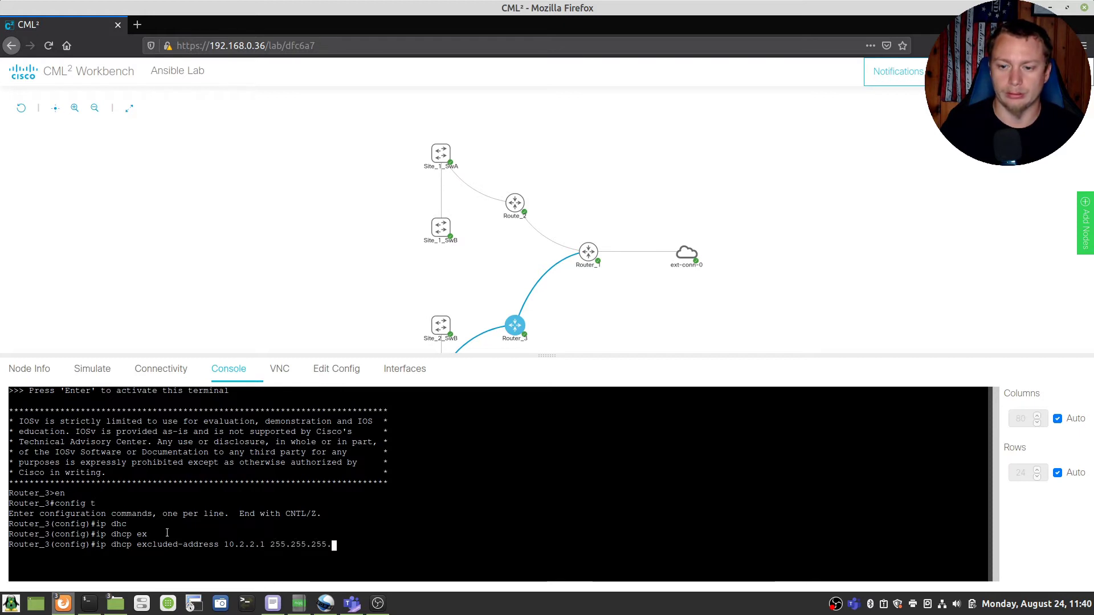
pyautogui.press('BackSpace')
pyautogui.press('BackSpace')
pyautogui.press('BackSpace')
pyautogui.press('BackSpace')
pyautogui.press('BackSpace')
pyautogui.press('BackSpace')
pyautogui.press('BackSpace')
pyautogui.press('BackSpace')
pyautogui.press('BackSpace')
pyautogui.press('BackSpace')
pyautogui.press('BackSpace')
pyautogui.press('BackSpace')
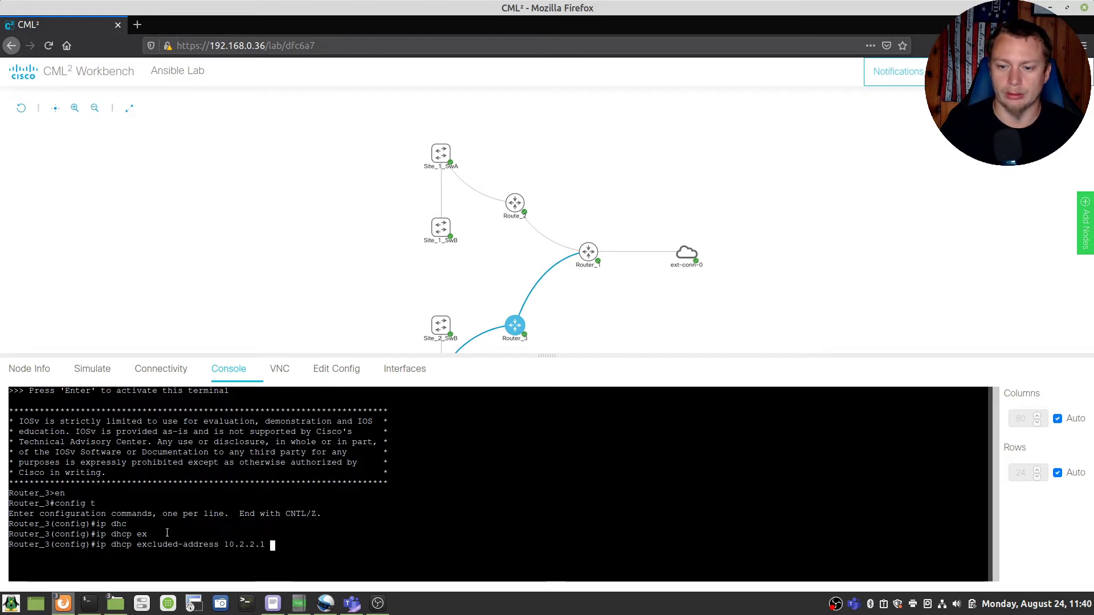
pyautogui.write('10.2.2.1')
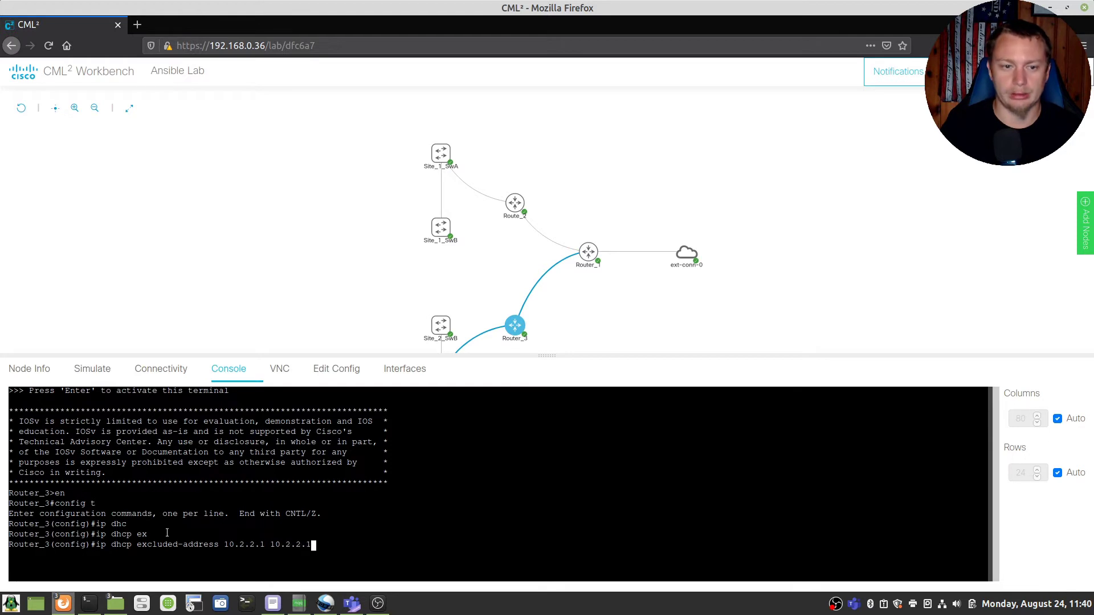
pyautogui.write('0')
pyautogui.press('Return')
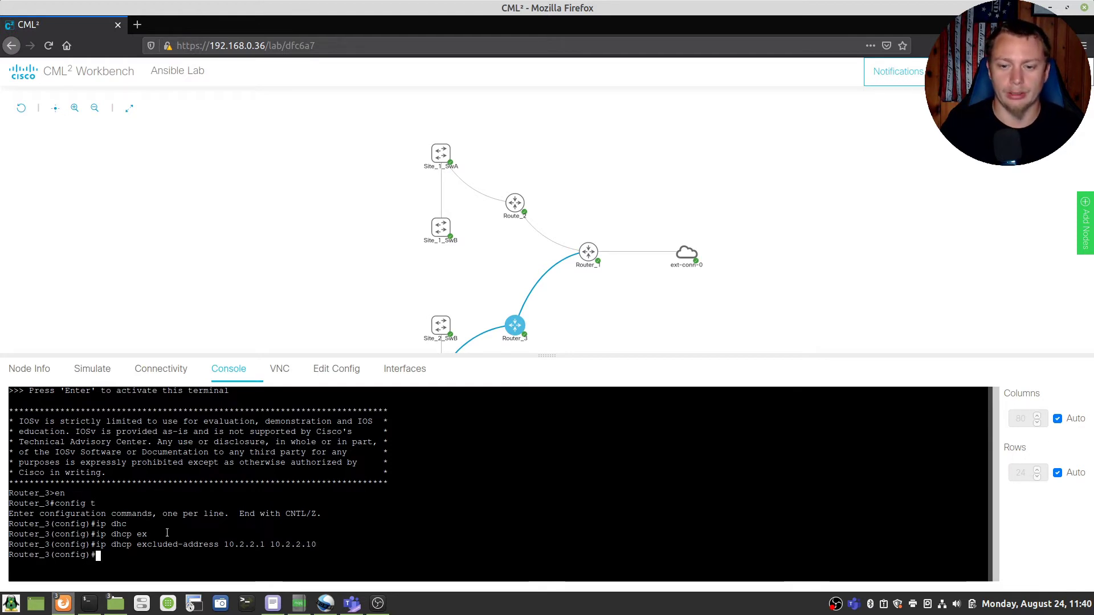
pyautogui.write('ip dhcp poo')
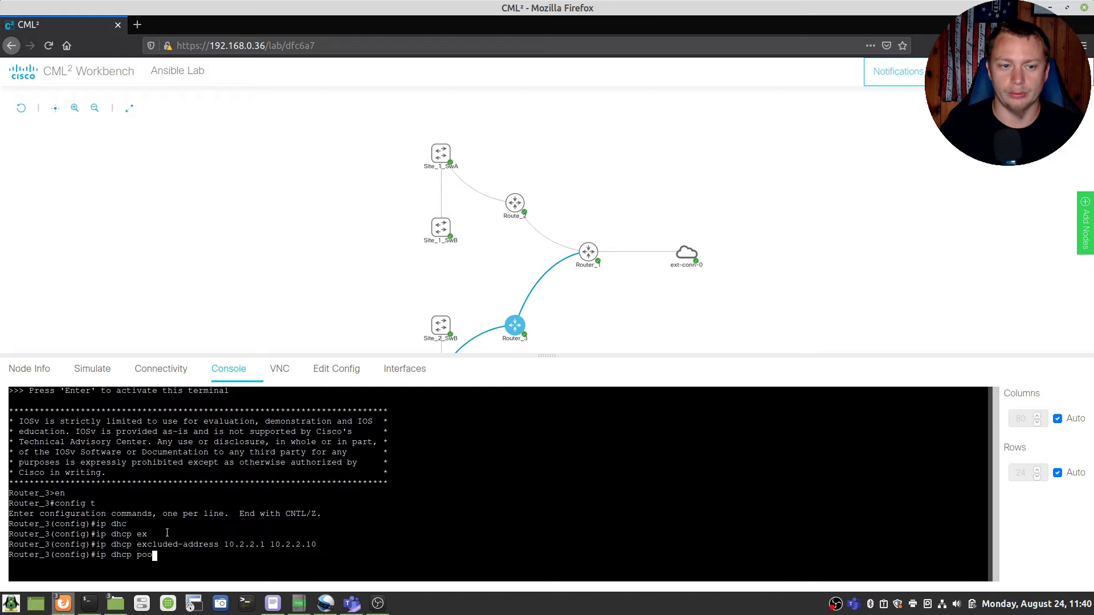
pyautogui.write('l ')
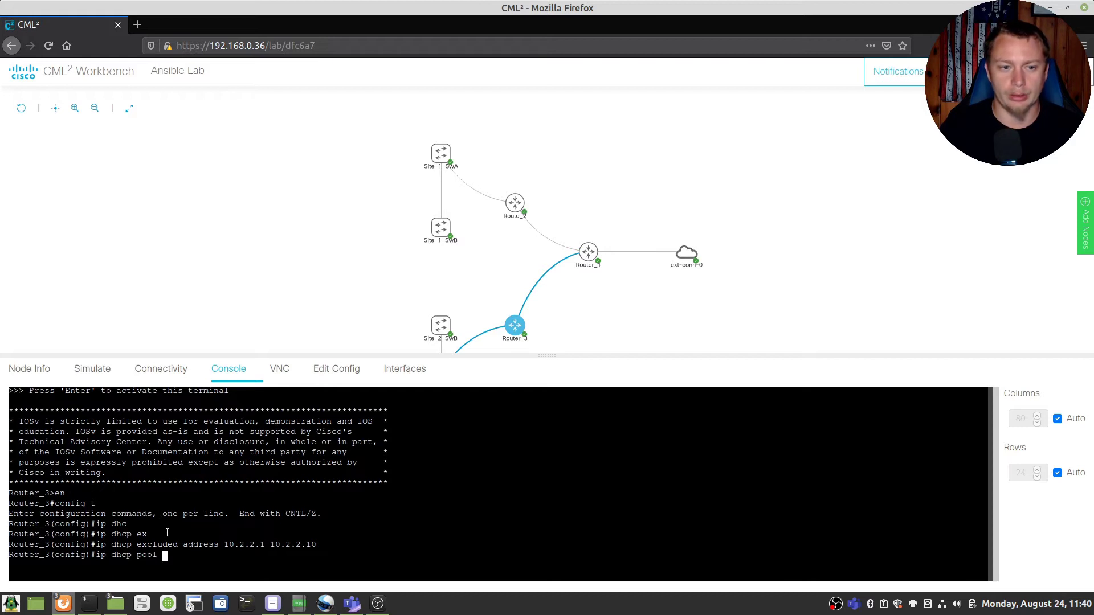
pyautogui.write('Network_')
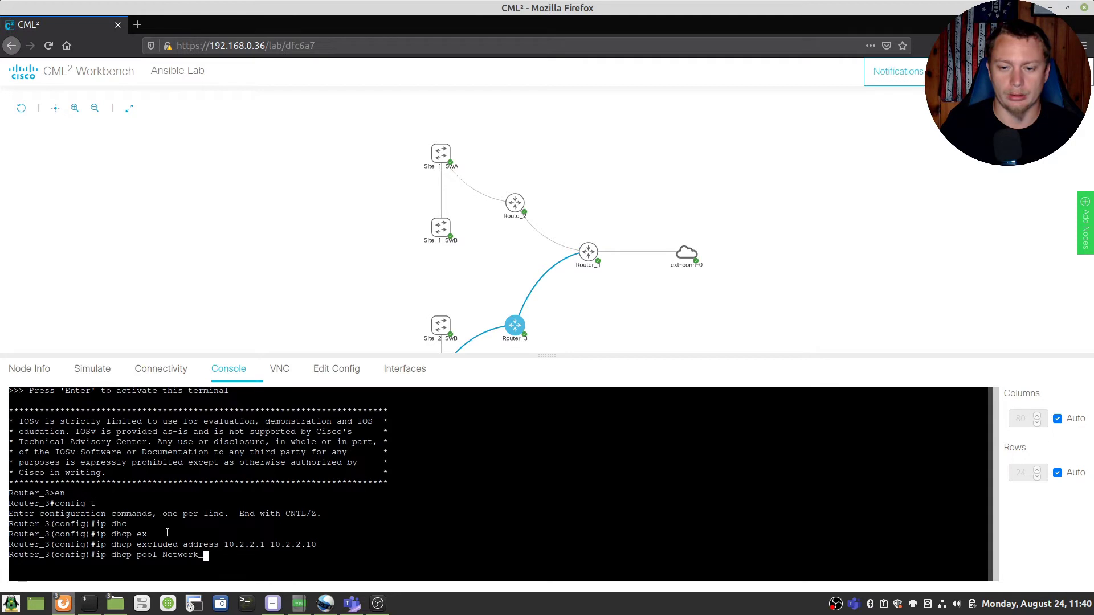
pyautogui.write('2')
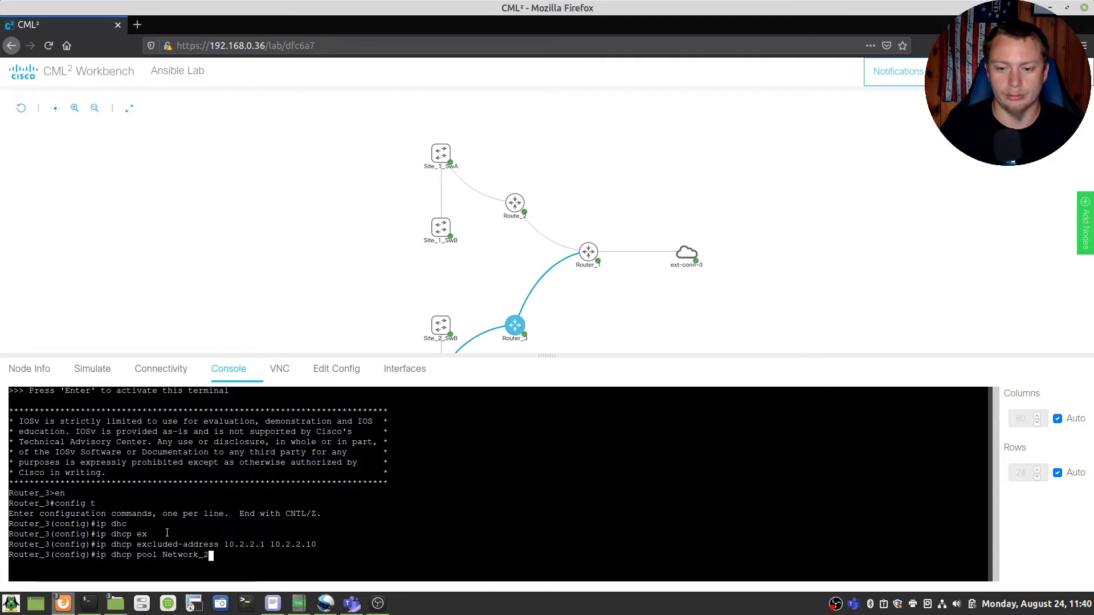
pyautogui.press('Return')
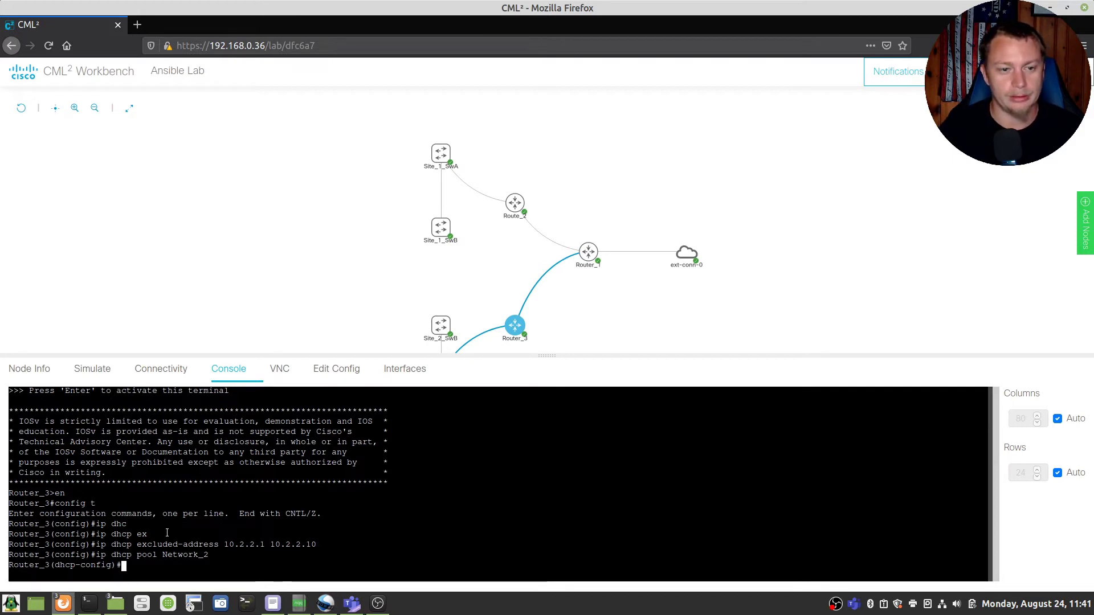
# Step: Assign the pool network 10.2.2.0 255.255.255.0 and the domain name Everday_IT
pyautogui.write('networ')
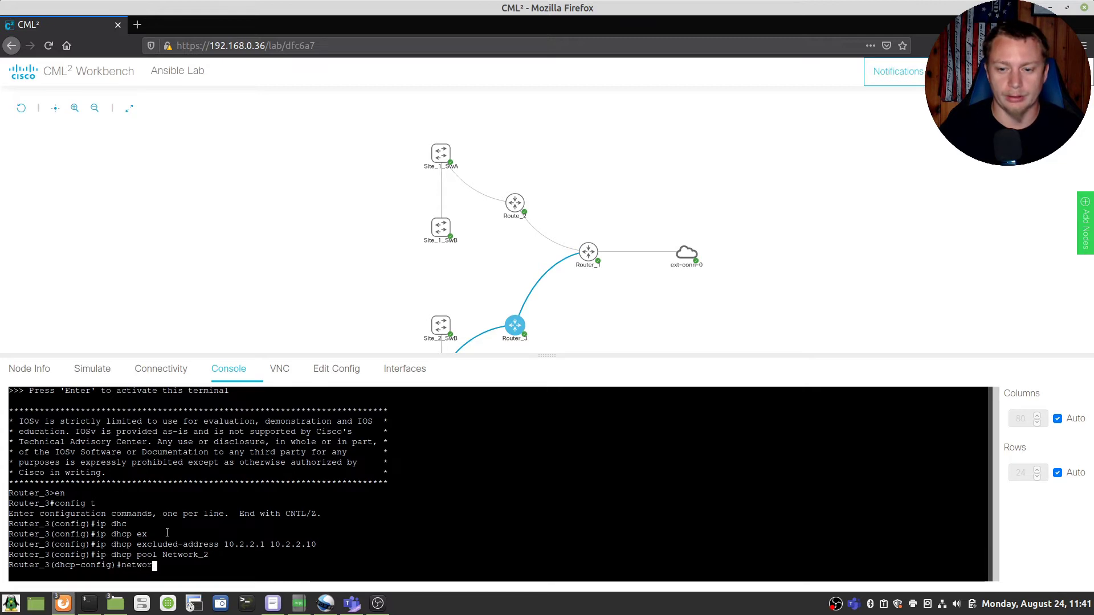
pyautogui.press('Tab')
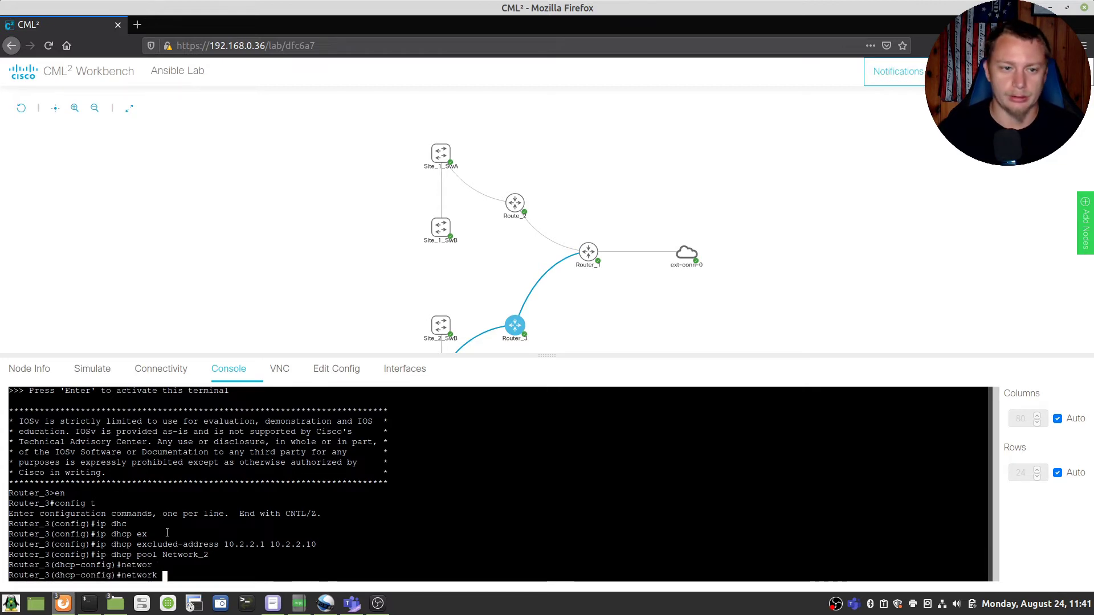
pyautogui.write('10.2.2.0')
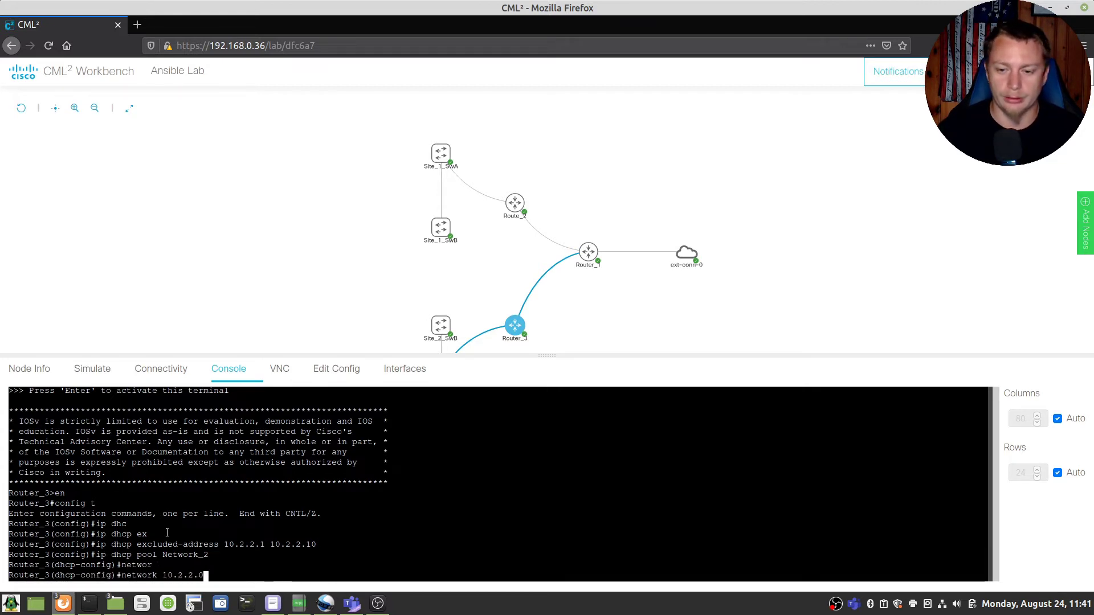
pyautogui.write(' 255.255.255.0')
pyautogui.press('Return')
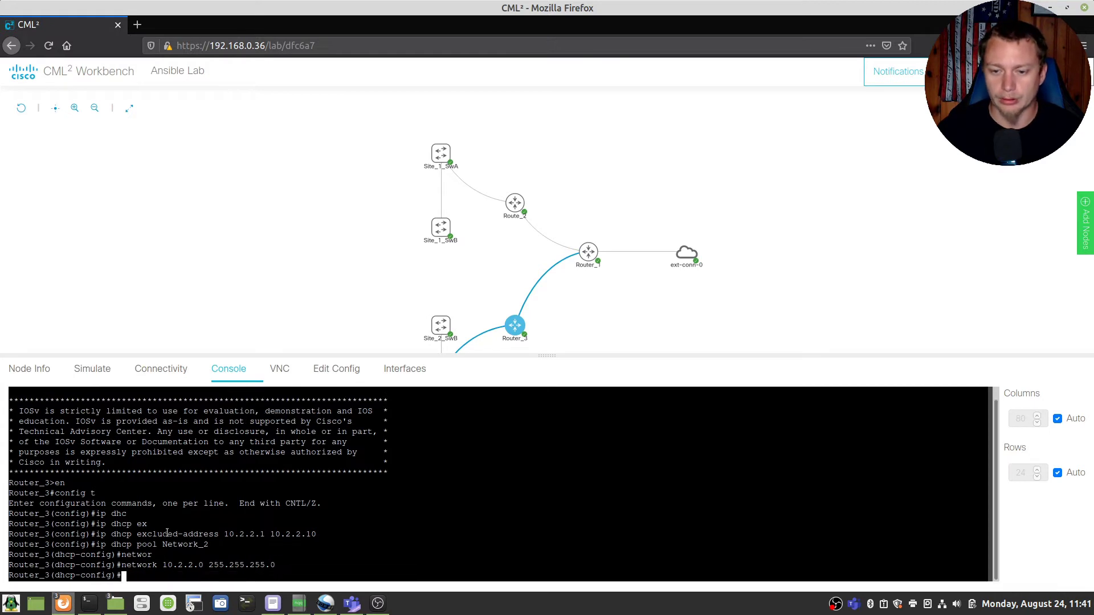
pyautogui.write('do')
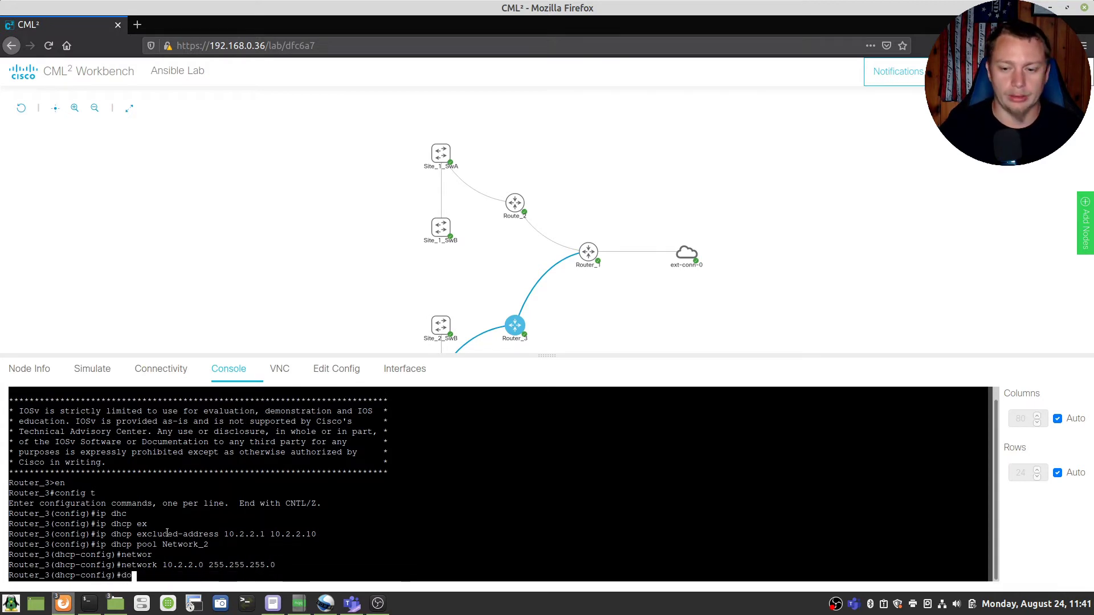
pyautogui.press('Return')
pyautogui.write('domain-name Ever')
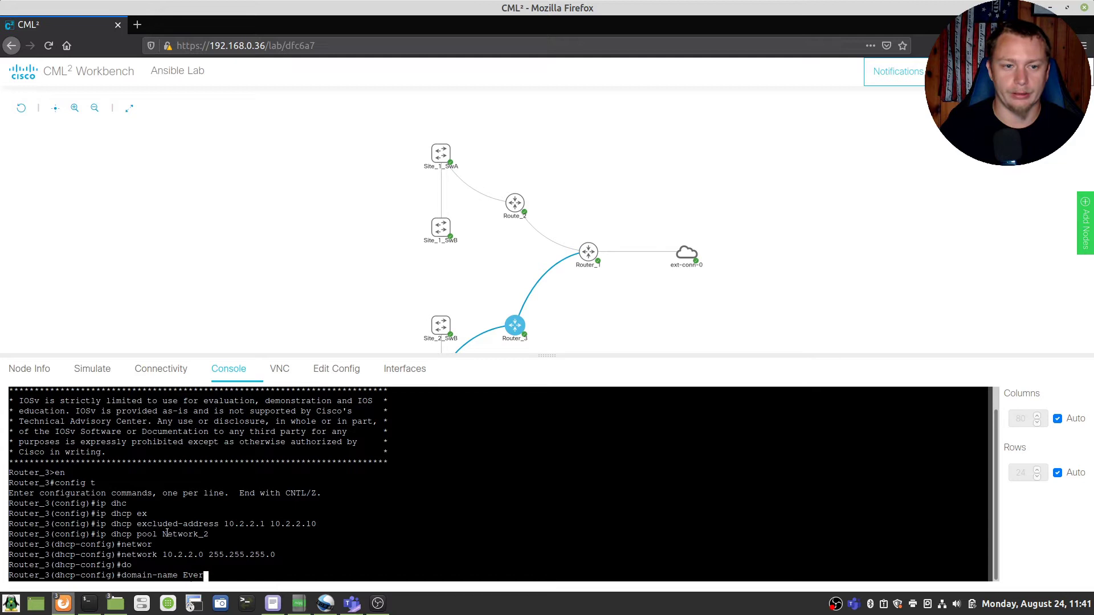
pyautogui.write('day_IT')
pyautogui.press('Return')
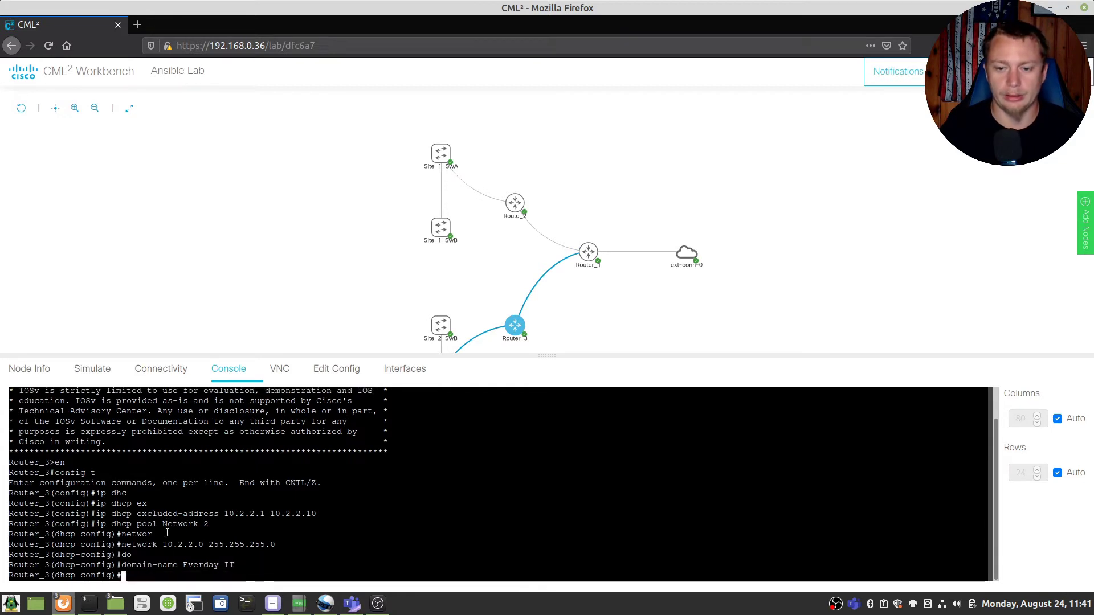
# Step: Add DNS servers 8.8.8.8 and 8.8.4.4, removing the stray 0 between them
pyautogui.write('dns')
pyautogui.press('Tab')
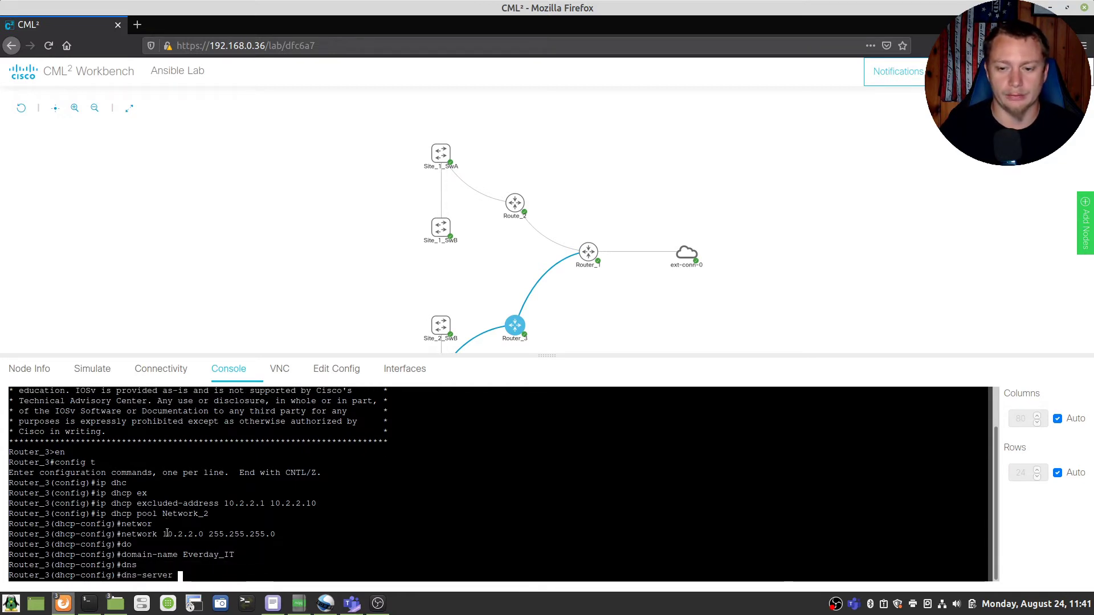
pyautogui.write('8.8.8')
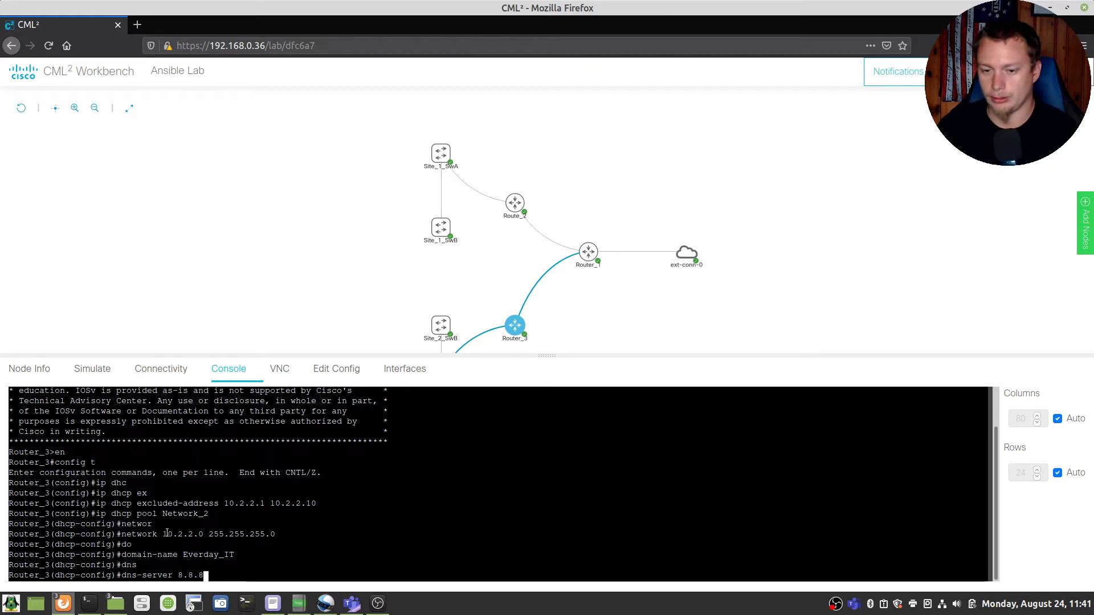
pyautogui.write('.808.8.4.4')
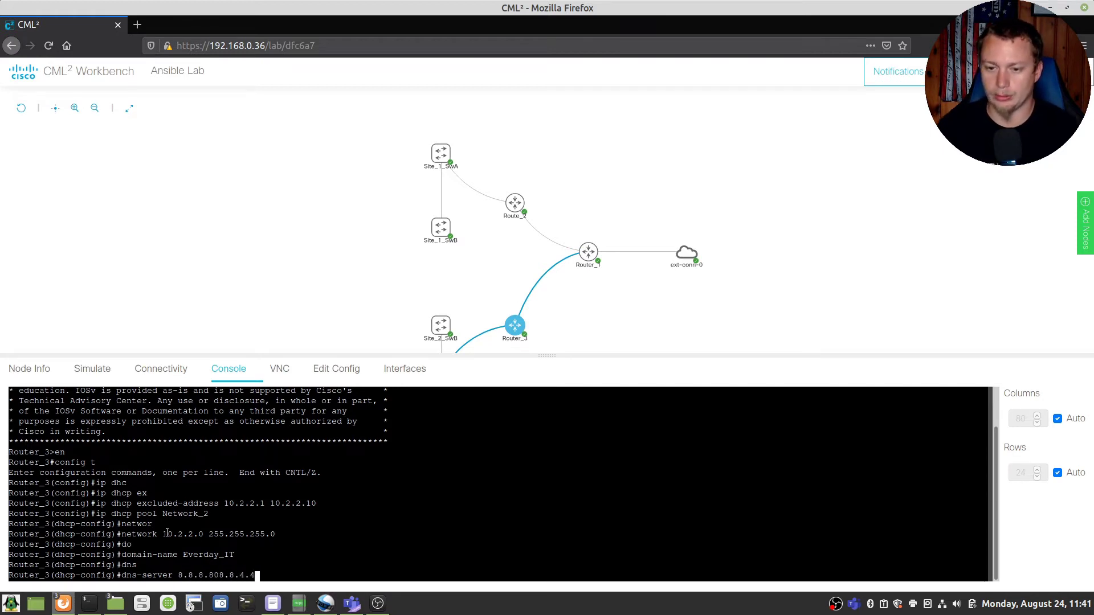
pyautogui.press('Left')
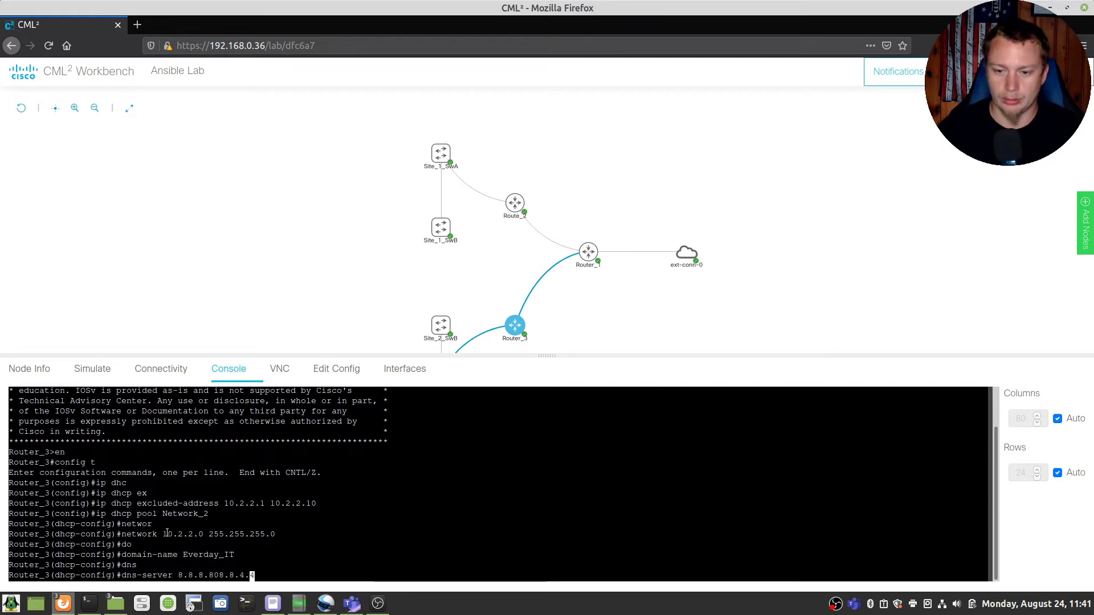
pyautogui.press('Left')
pyautogui.press('Left')
pyautogui.press('Left')
pyautogui.press('Left')
pyautogui.press('Left')
pyautogui.press('Left')
pyautogui.press('BackSpace')
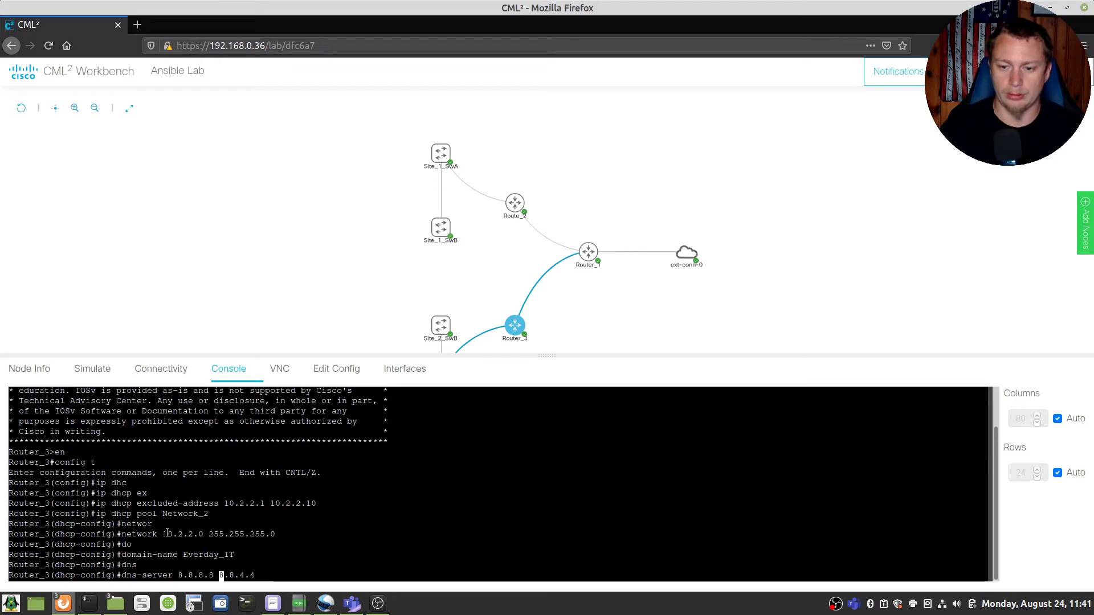
pyautogui.press('Return')
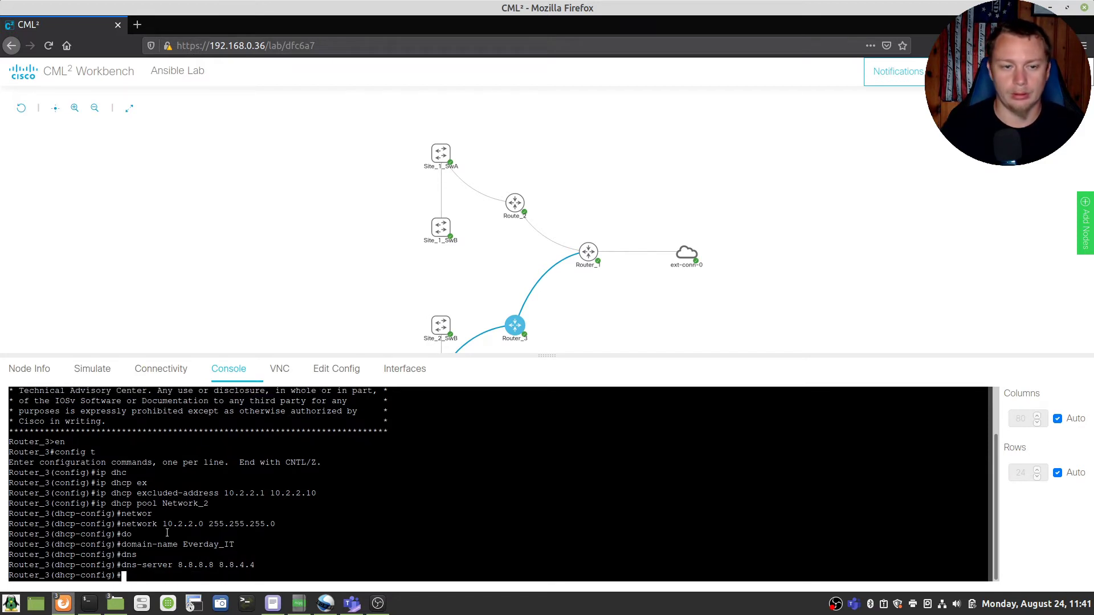
# Step: Leave the DHCP pool, disable DNS lookup and set the domain name Everday_IT
pyautogui.write('exit')
pyautogui.press('Return')
pyautogui.write('no i')
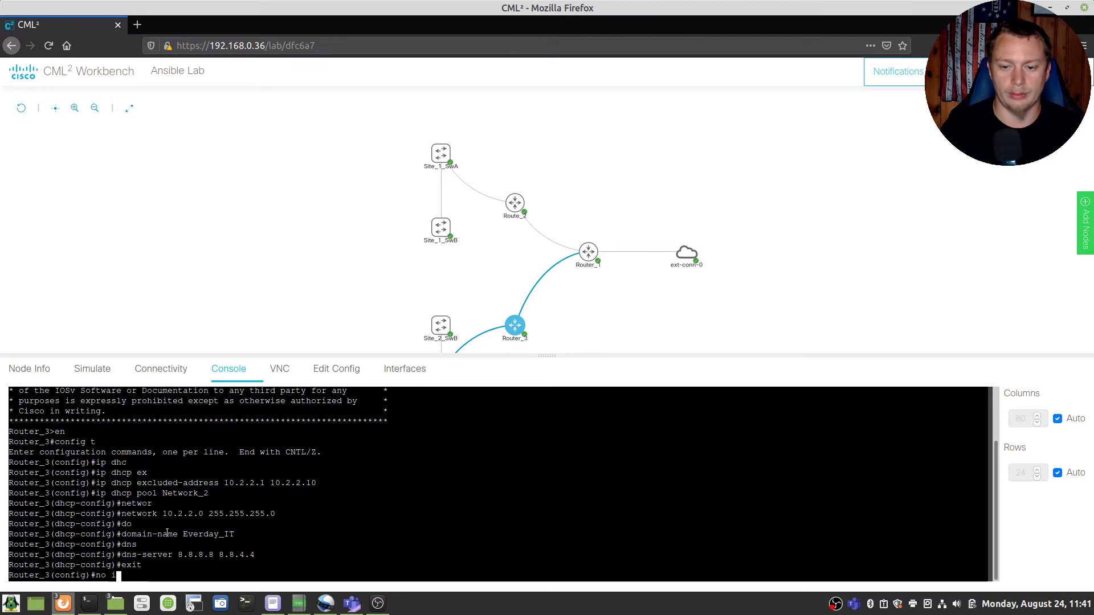
pyautogui.write('p doma look')
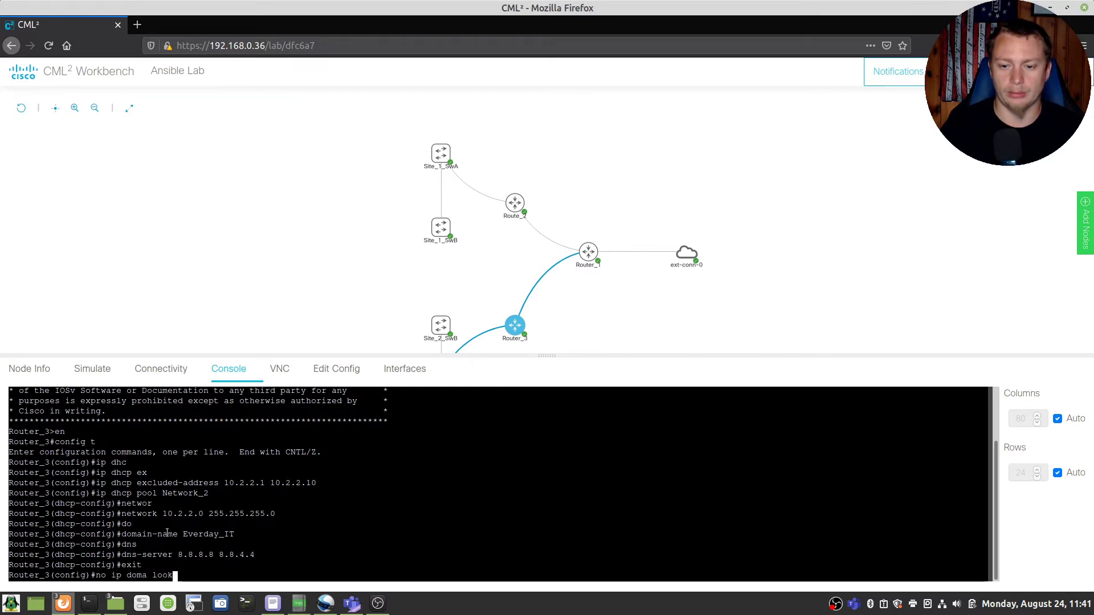
pyautogui.press('Return')
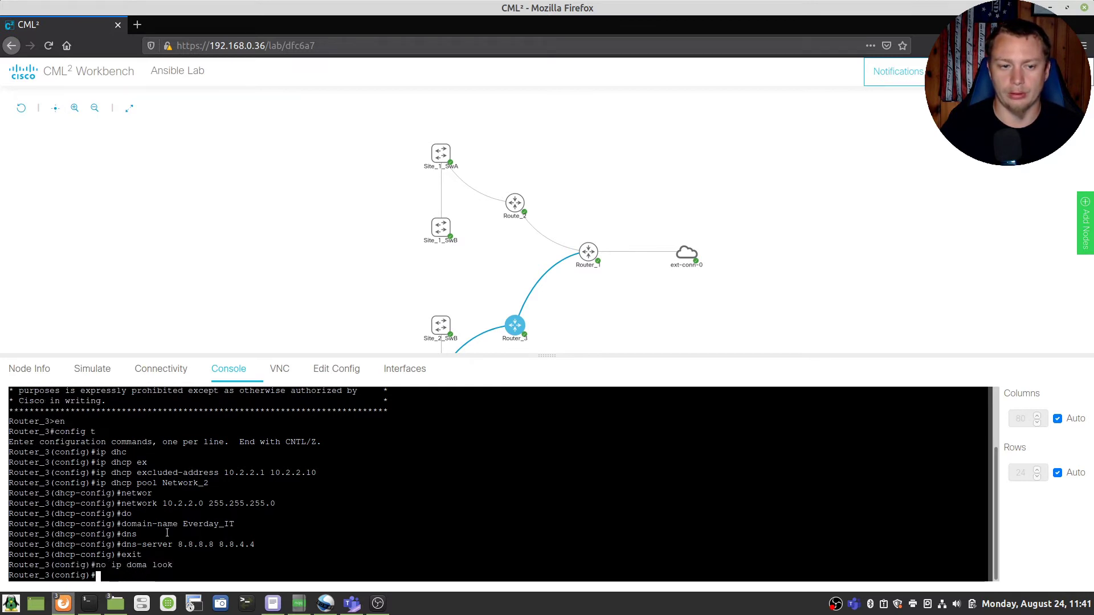
pyautogui.write('ip domai')
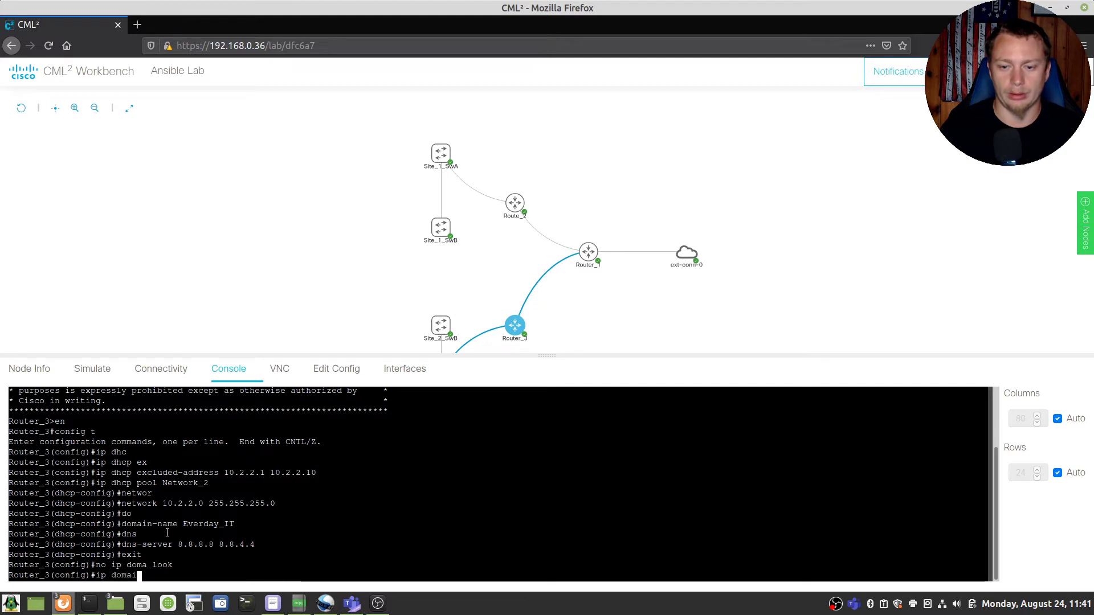
pyautogui.write('n name Everday')
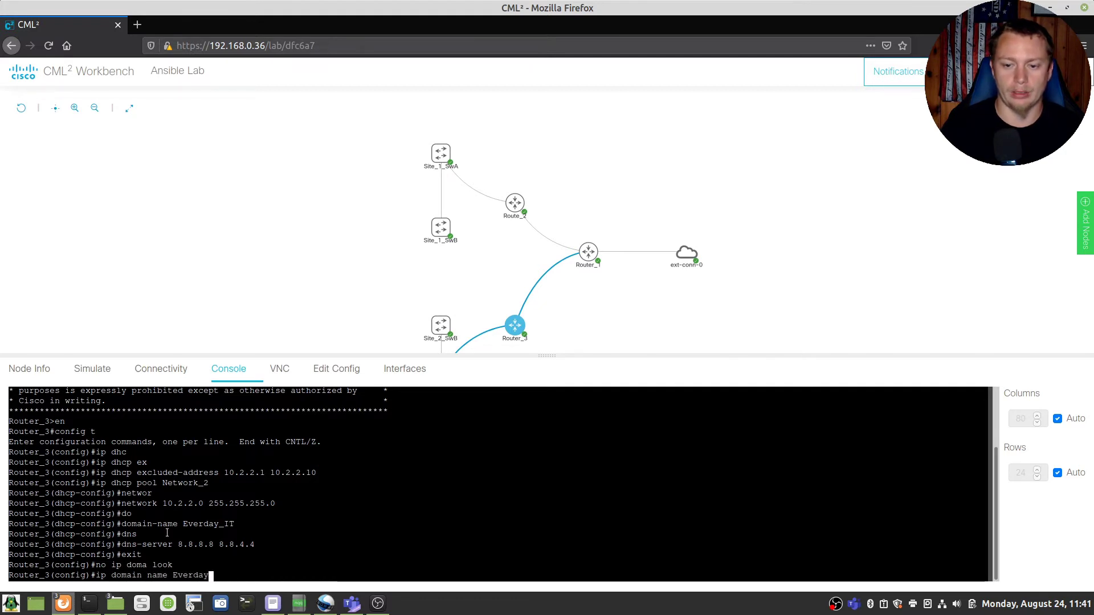
pyautogui.write('_IT')
pyautogui.press('Return')
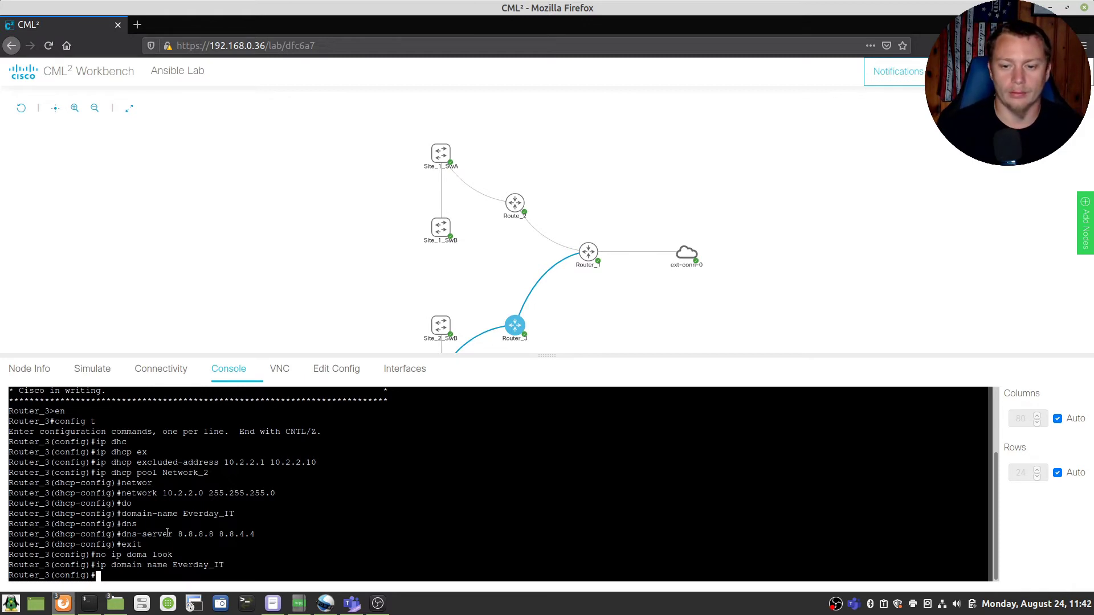
# Step: Create a privilege-15 local user account and set the router's enable password
pyautogui.write('username')
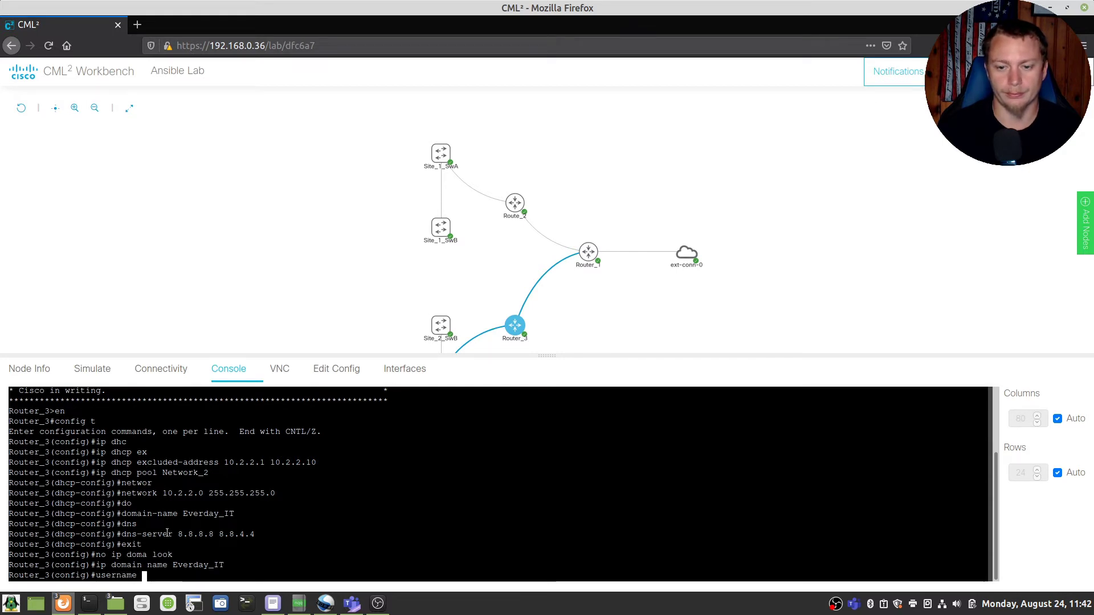
pyautogui.write(' scott ')
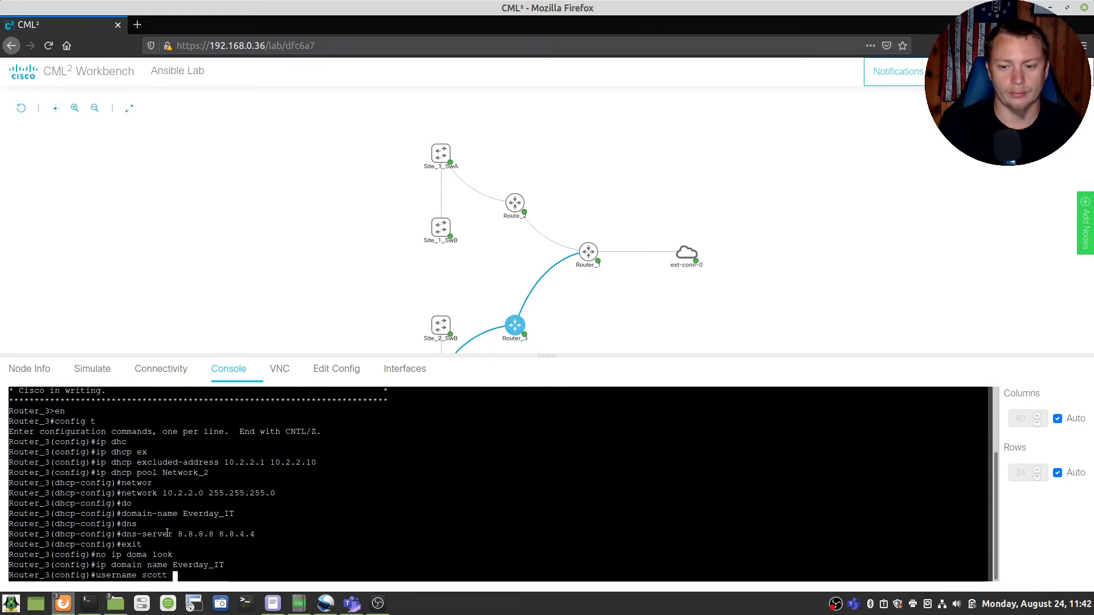
pyautogui.write('priv 15 ')
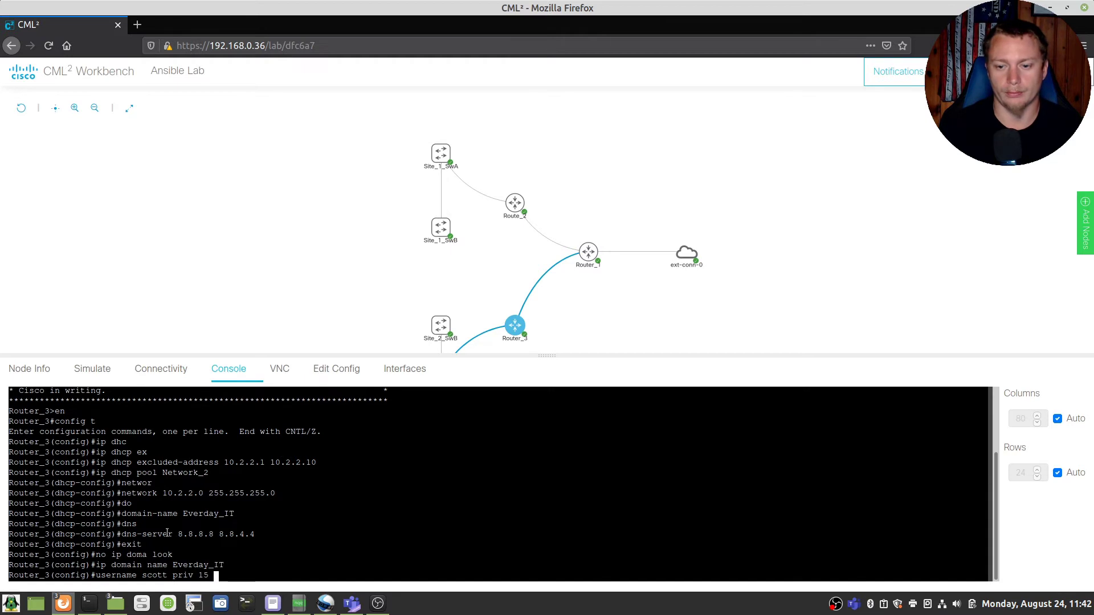
pyautogui.write('pass cisco')
pyautogui.press('Return')
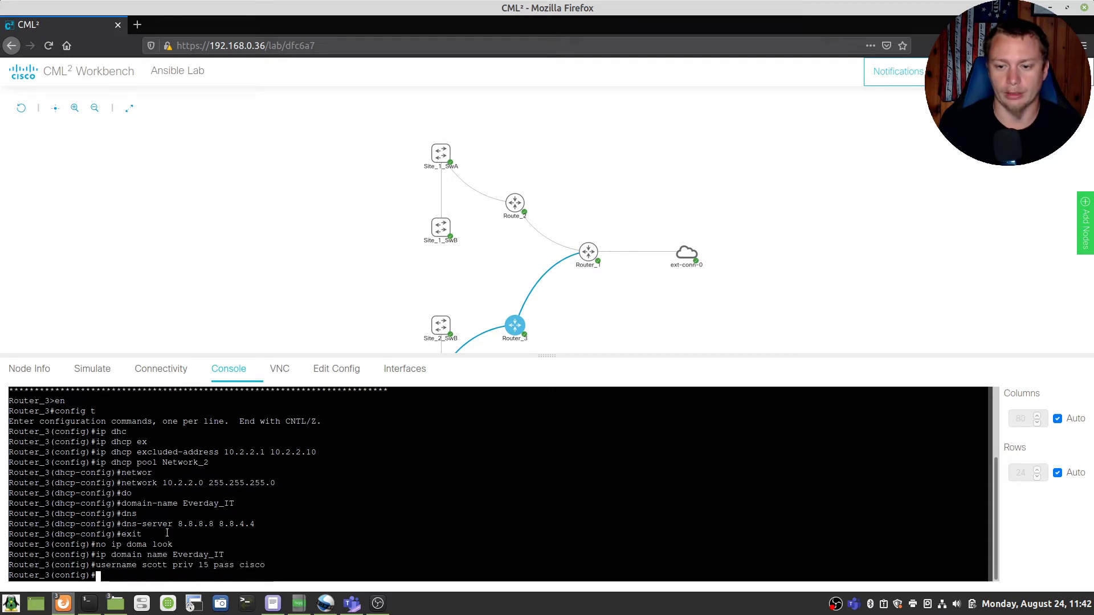
pyautogui.write('enable ')
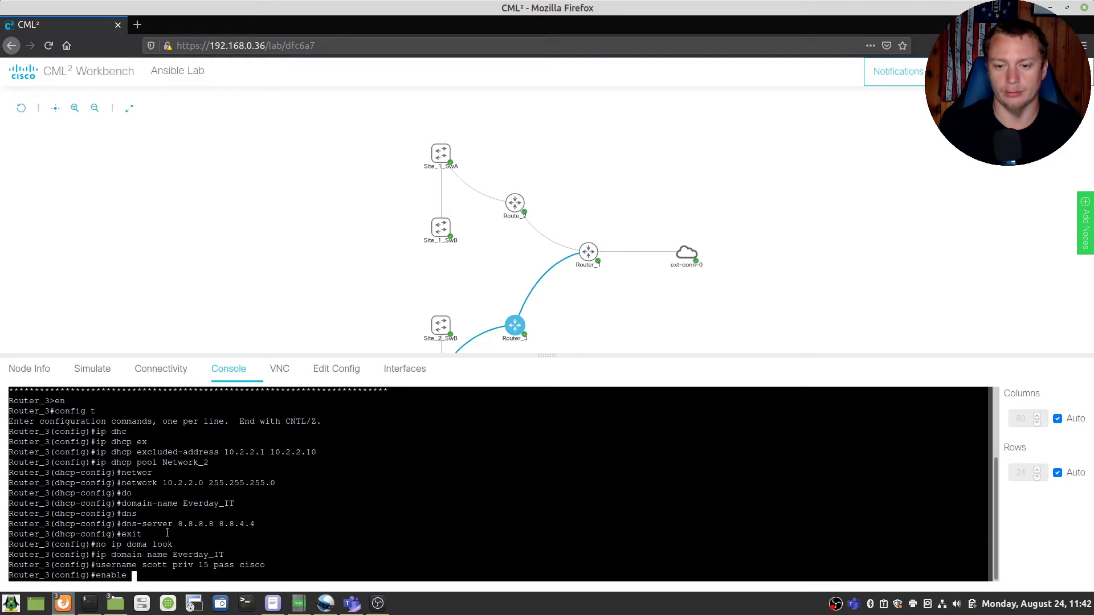
pyautogui.write('pass cisco')
pyautogui.press('Return')
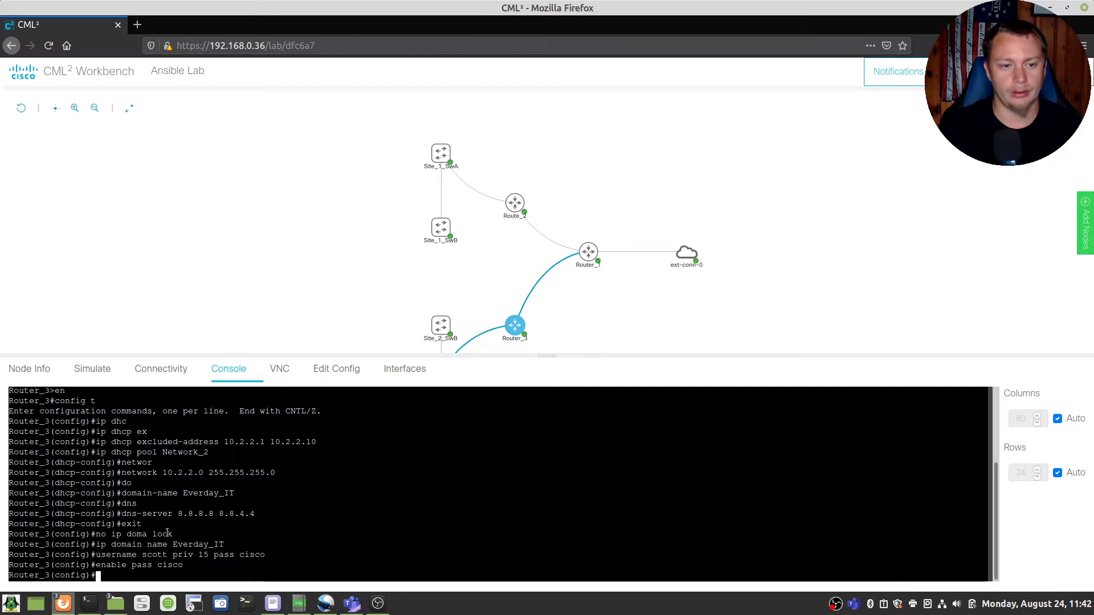
# Step: Give VTY lines 0 4 synchronous logging, local login, SSH-only input and all-protocol output
pyautogui.write('line vty 0 4')
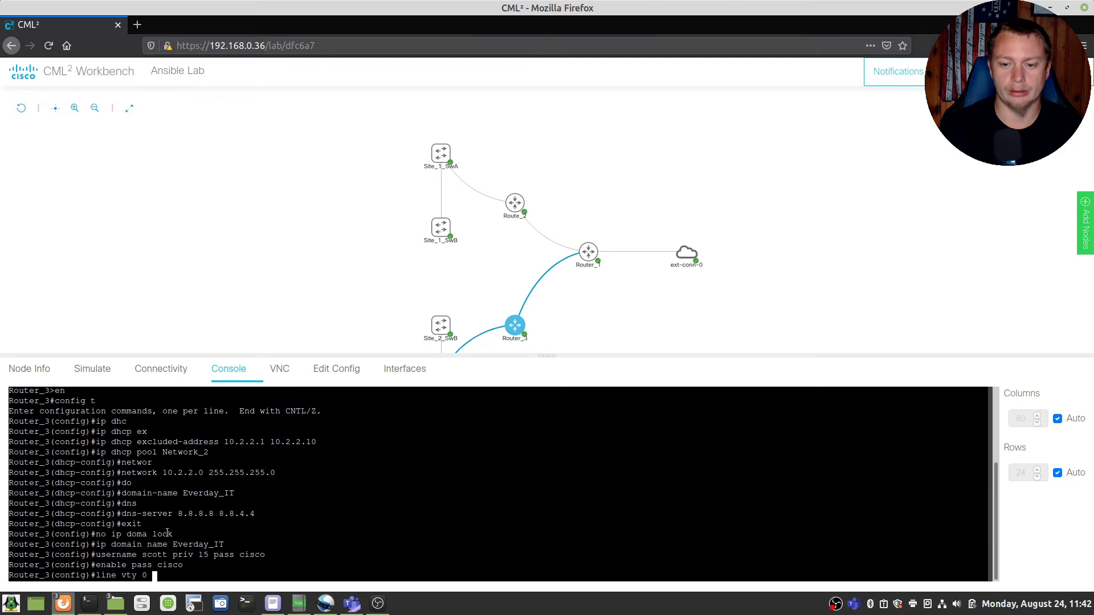
pyautogui.press('Return')
pyautogui.write('line)#l')
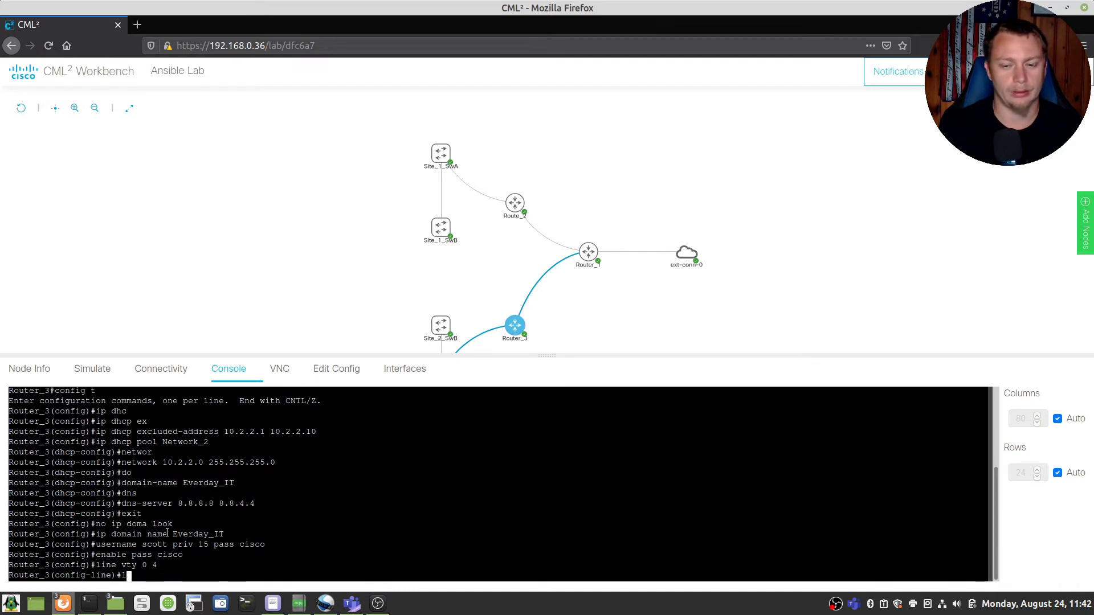
pyautogui.write('ogging sync')
pyautogui.press('Return')
pyautogui.write('login')
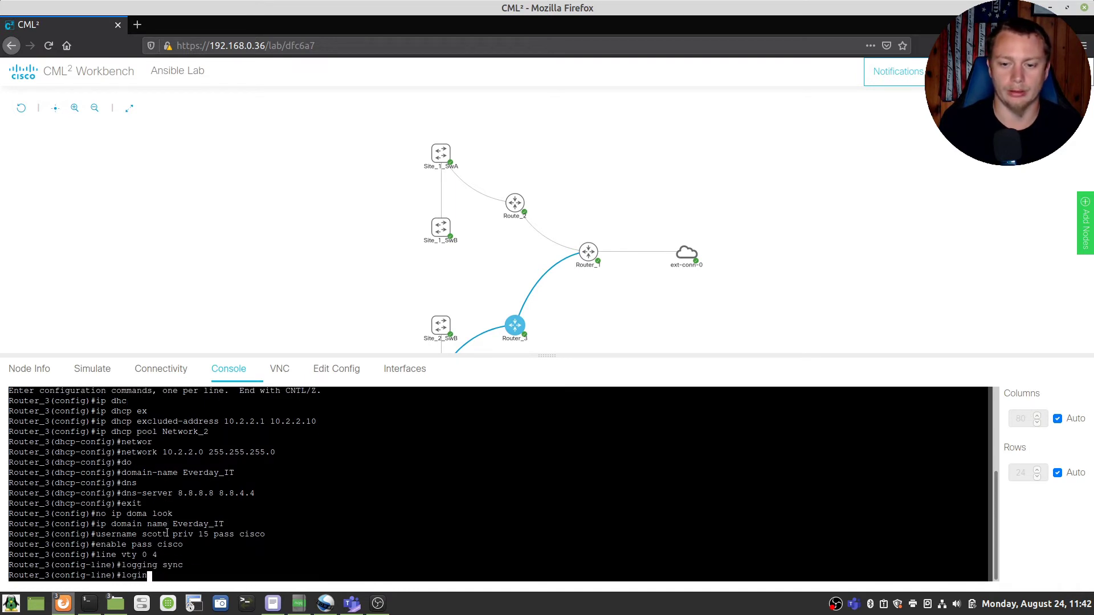
pyautogui.write(' local')
pyautogui.press('Return')
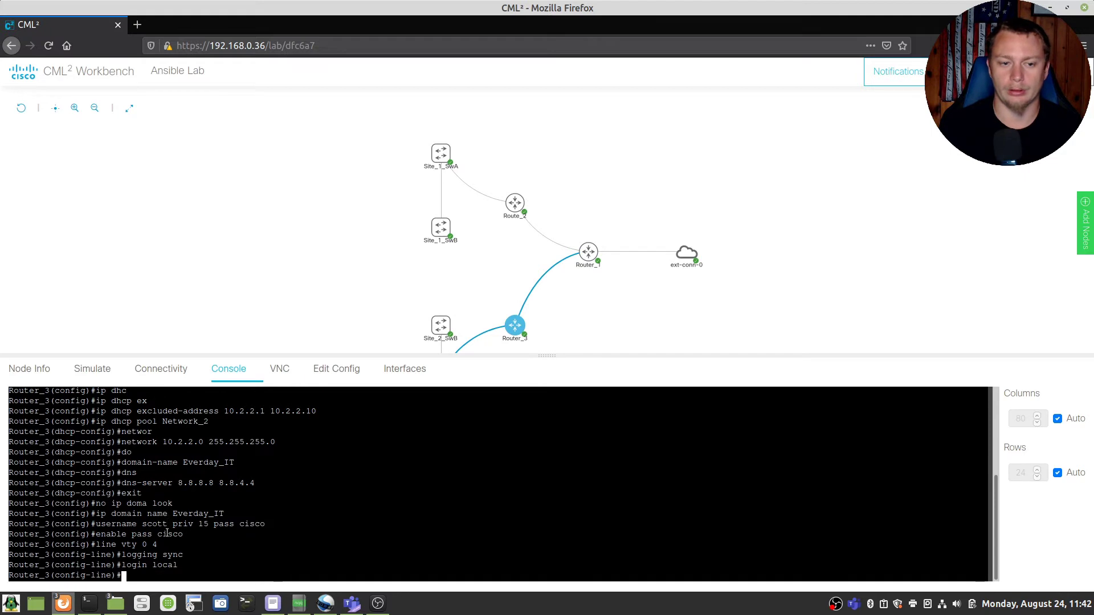
pyautogui.write('tran')
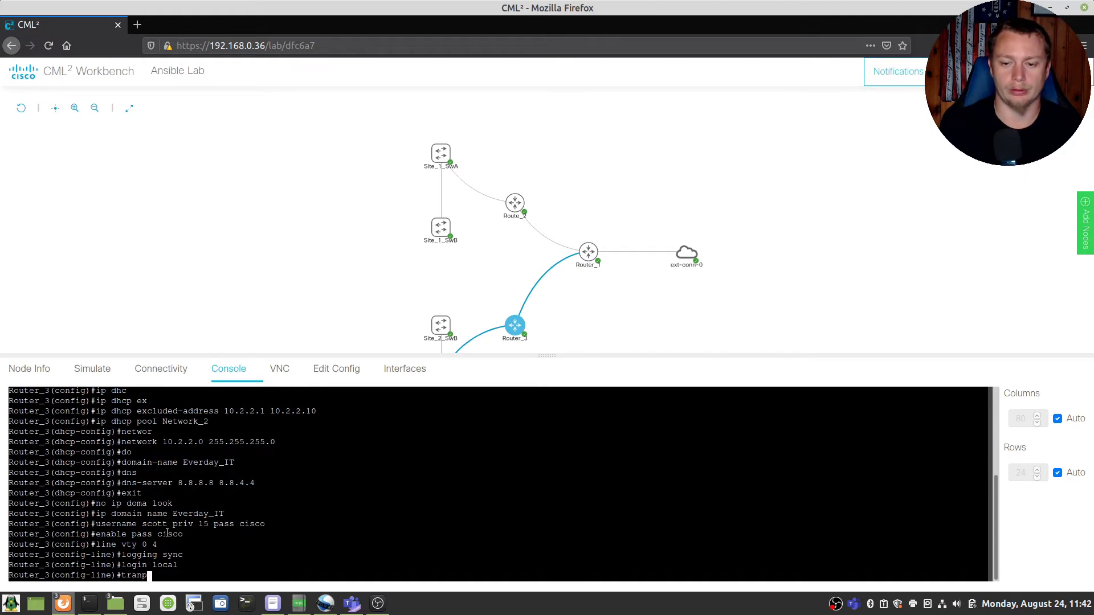
pyautogui.write('sp')
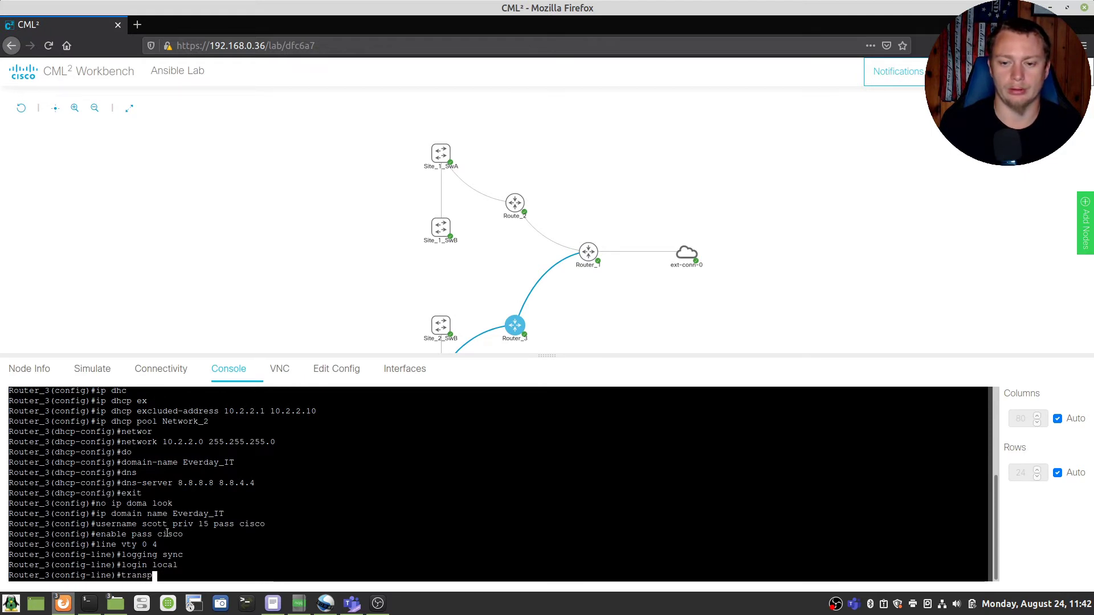
pyautogui.write(' inp ')
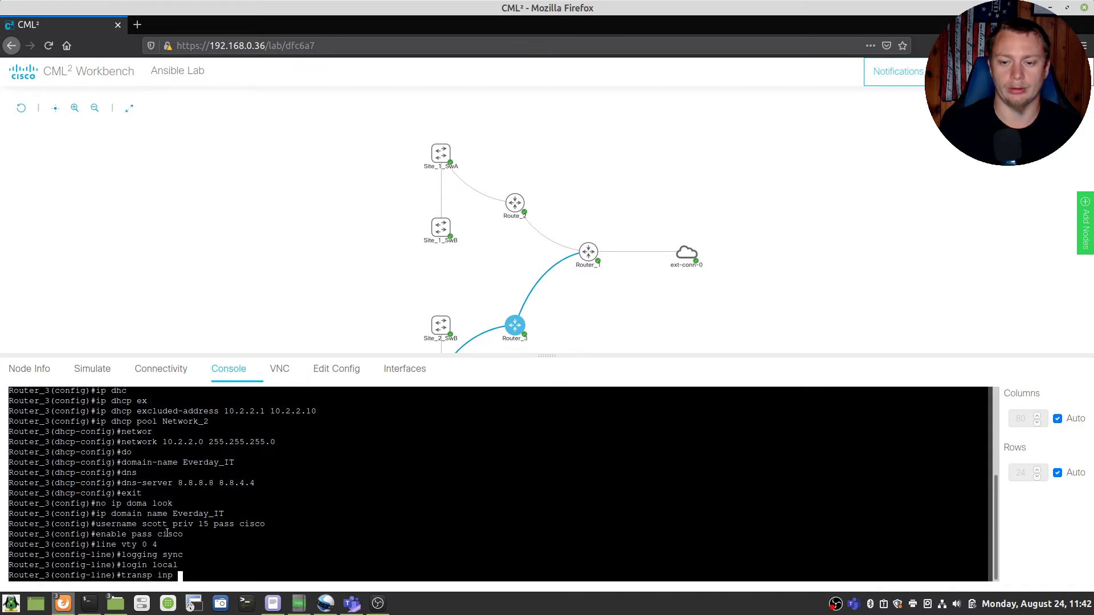
pyautogui.write('ssh')
pyautogui.press('Return')
pyautogui.write('transp ')
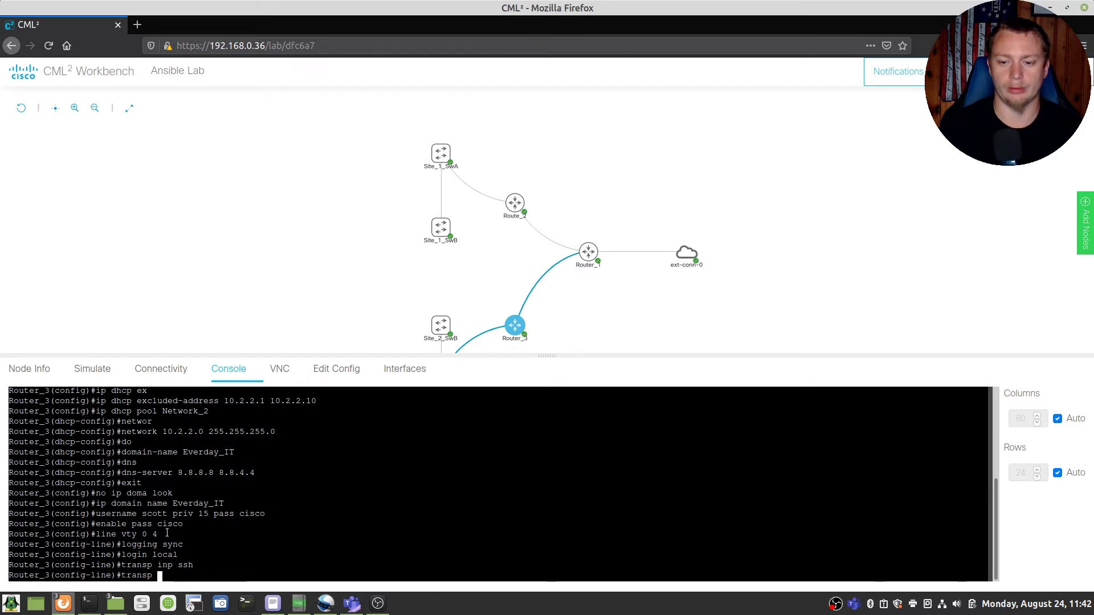
pyautogui.write('out all')
pyautogui.press('Return')
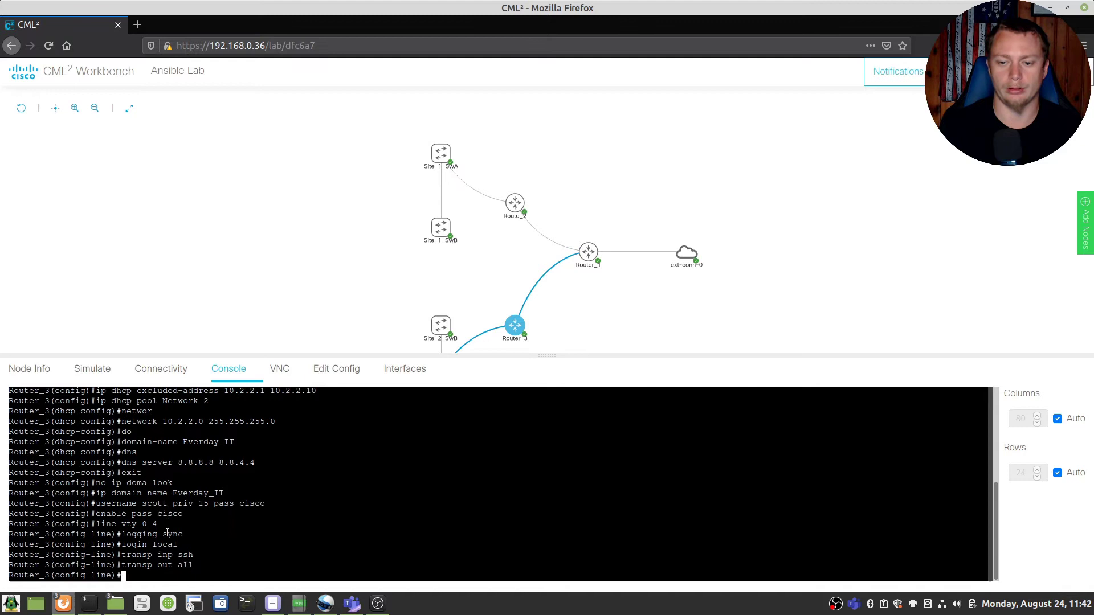
pyautogui.write('exit')
pyautogui.press('Return')
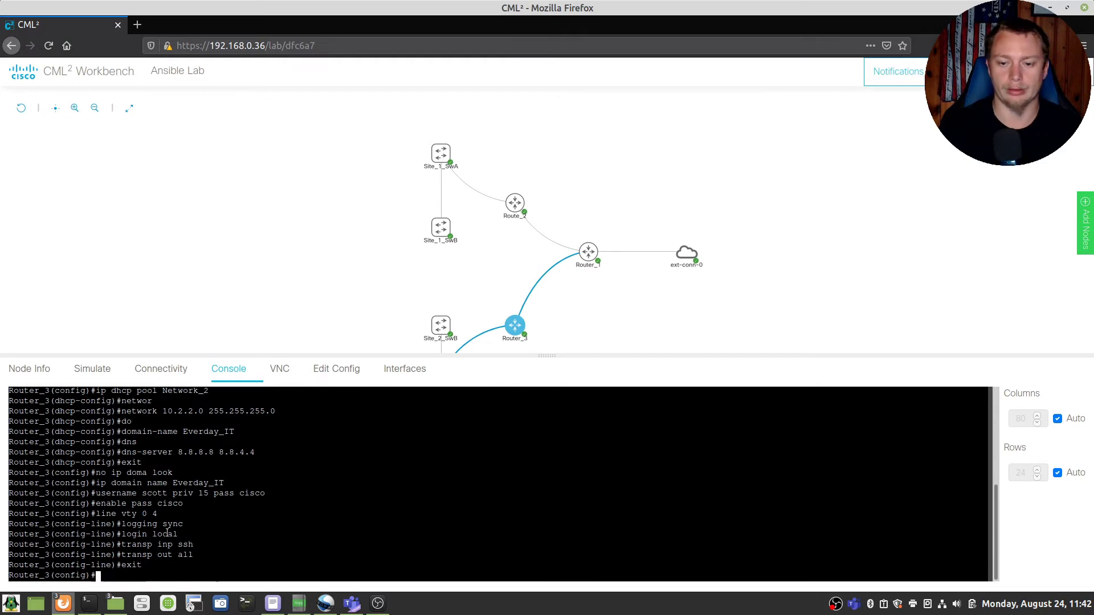
# Step: Give Gi0/1 address 10.2.2.1 255.255.255.0, enable it and add it to OSPF 1 area 0
pyautogui.write('int gi 0/1')
pyautogui.press('Return')
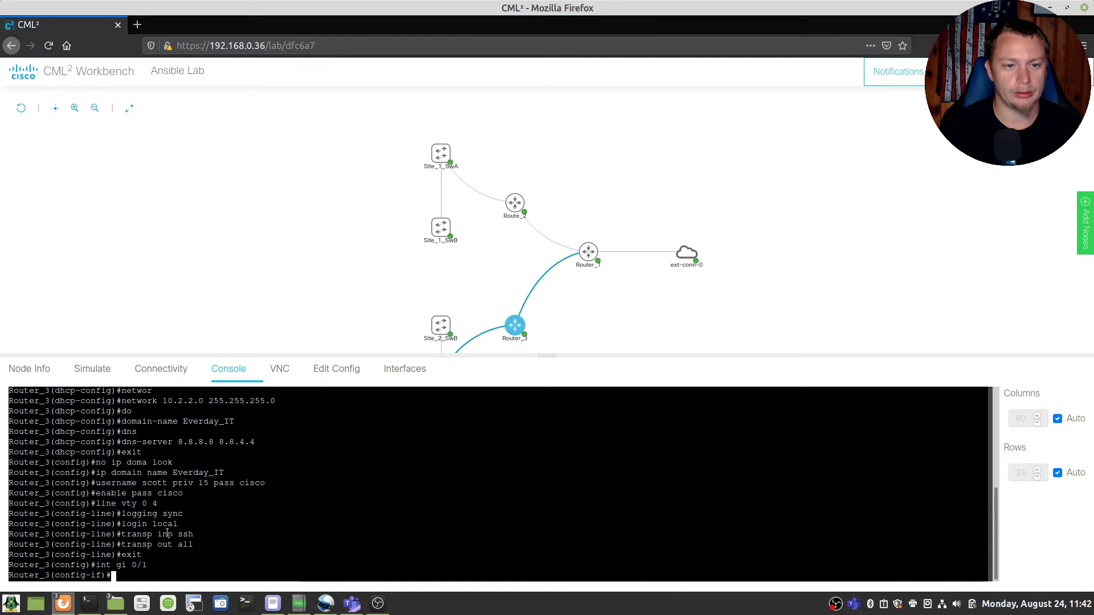
pyautogui.write('i')
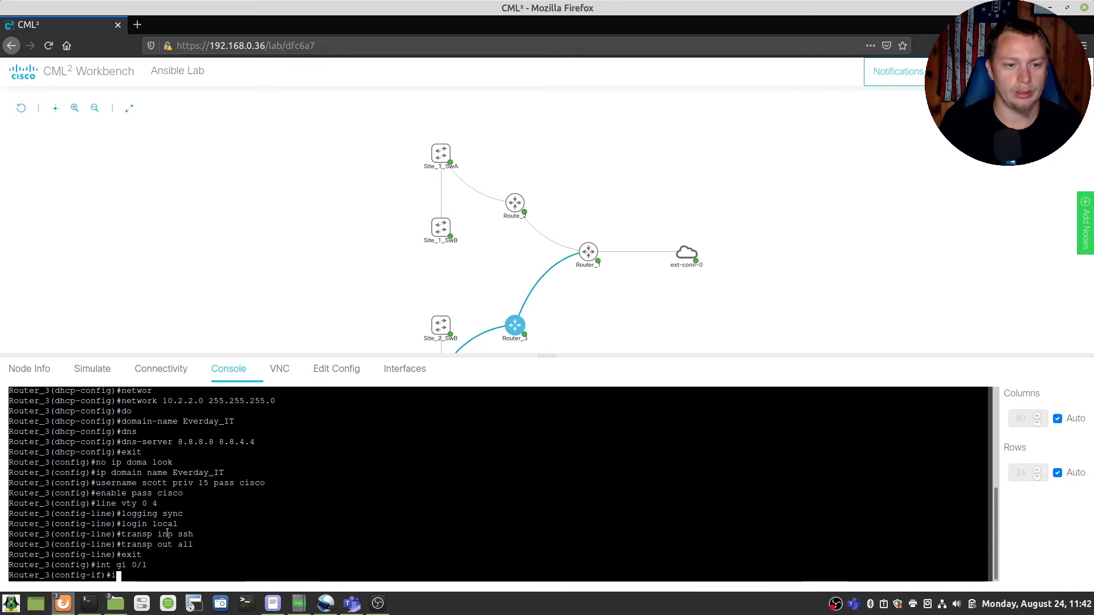
pyautogui.write('p add')
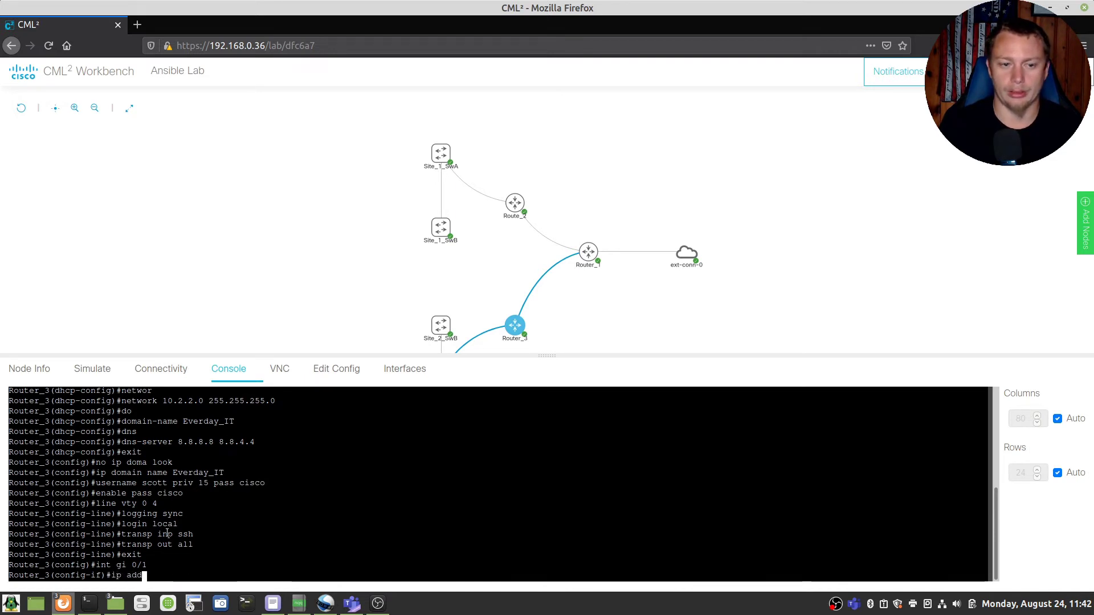
pyautogui.write(' 10.2.2.')
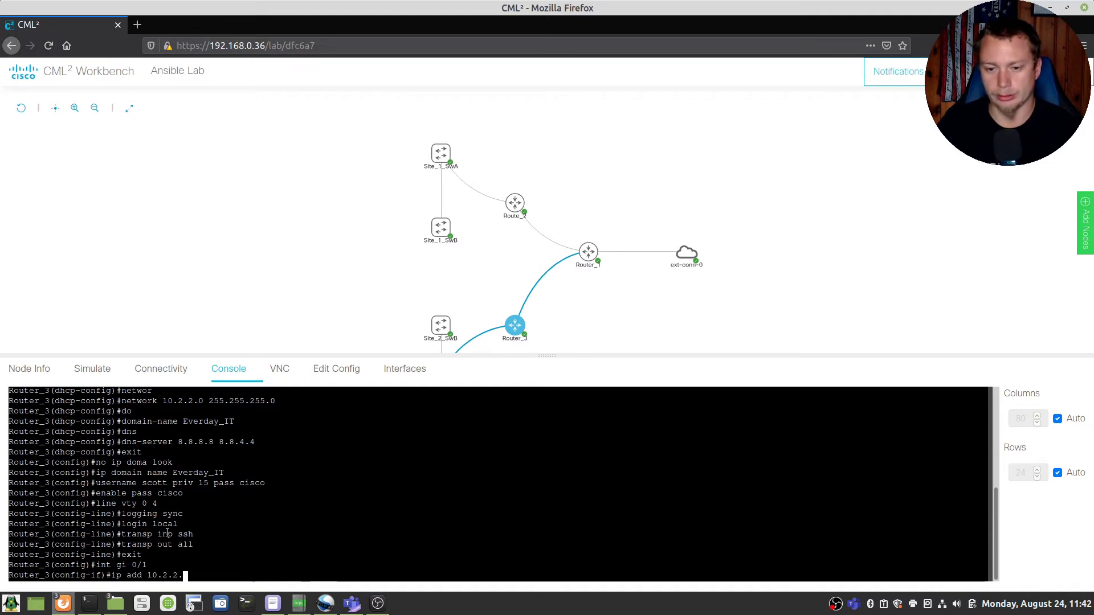
pyautogui.write('1 255')
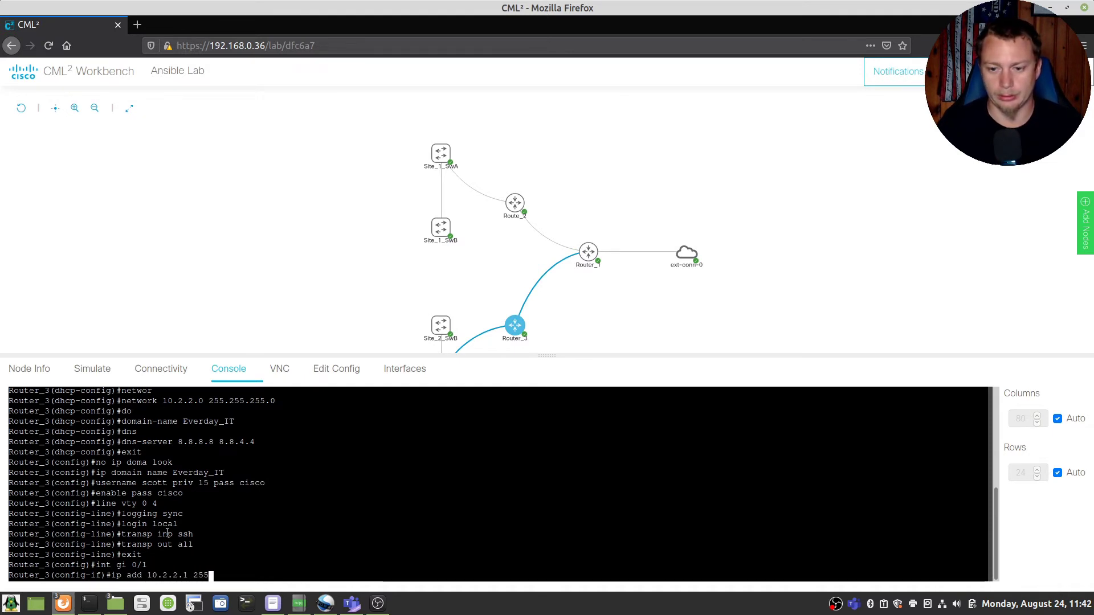
pyautogui.write('.255.255.0')
pyautogui.press('Return')
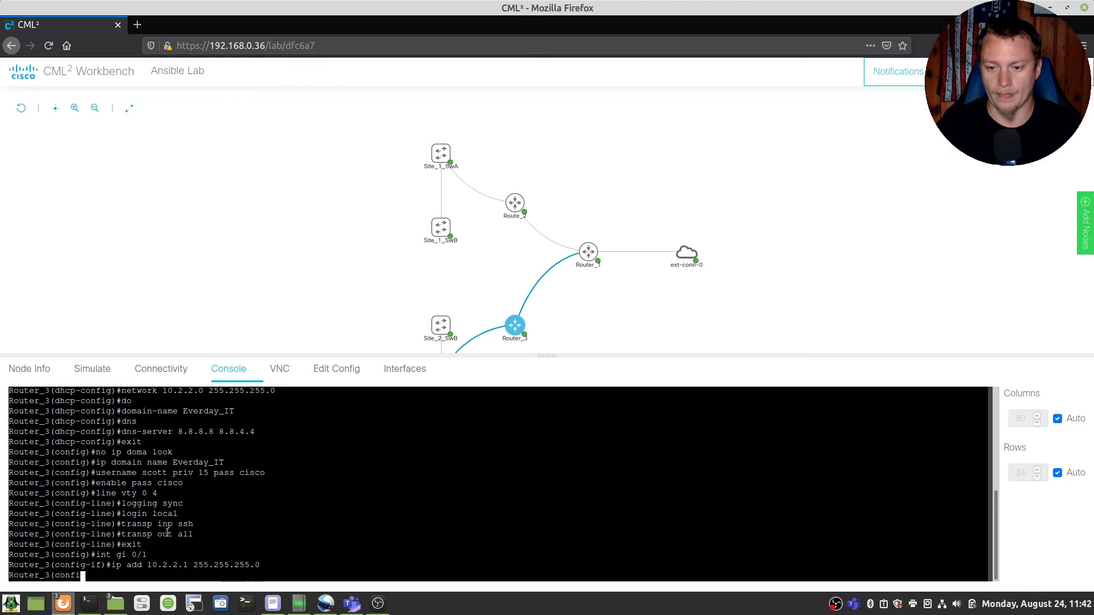
pyautogui.write('no shut')
pyautogui.press('Return')
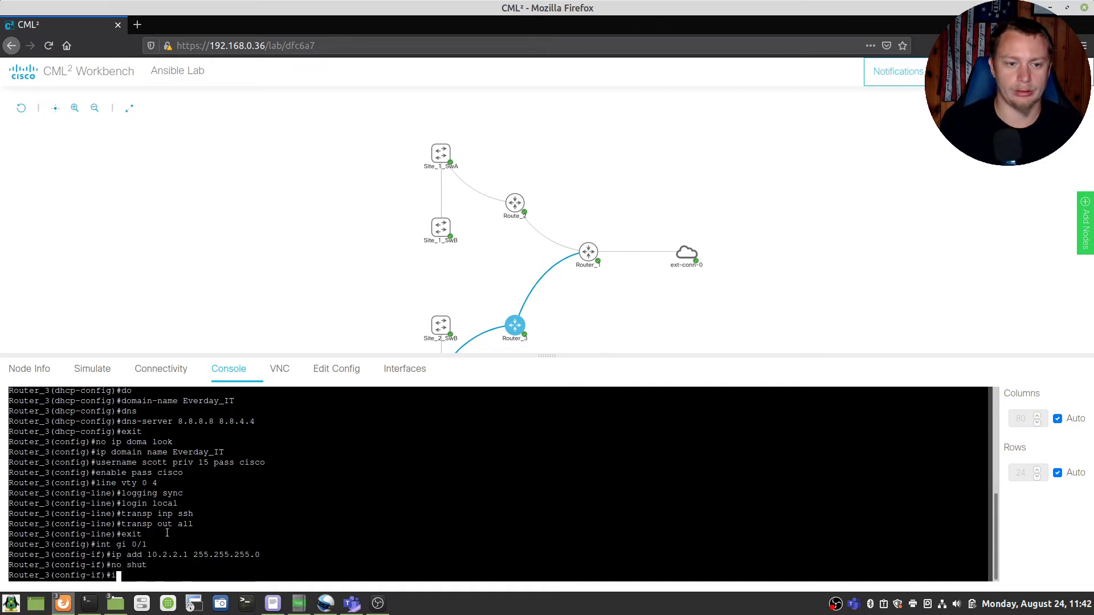
pyautogui.write('ip ospf 1 area 0')
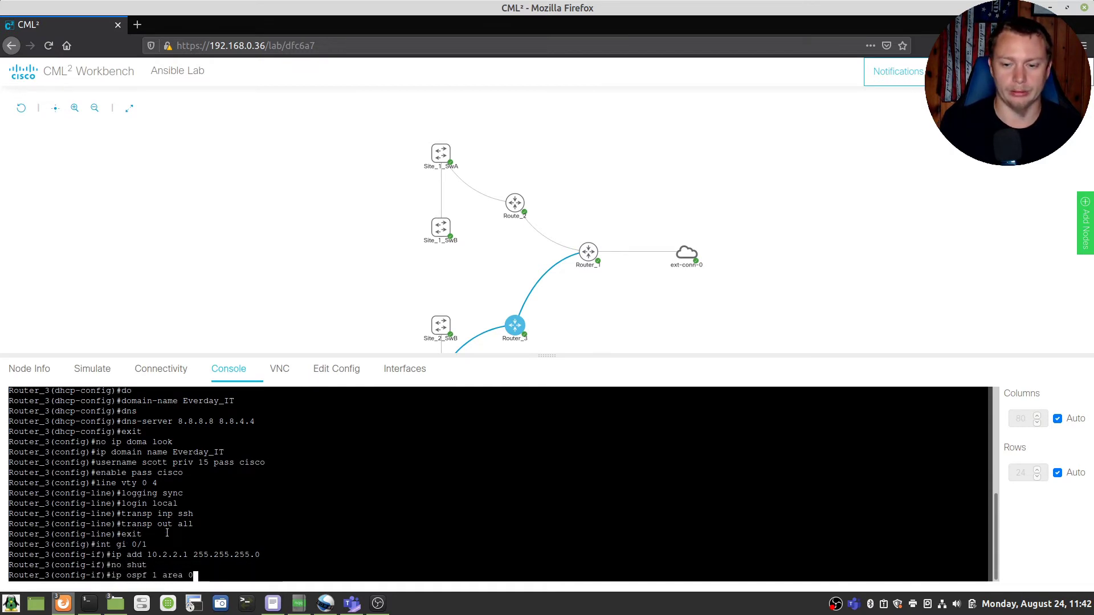
pyautogui.press('Return')
# Step: Exit configuration mode and save the running configuration with write
pyautogui.write('end')
pyautogui.press('Return')
pyautogui.write('write')
pyautogui.press('Return')
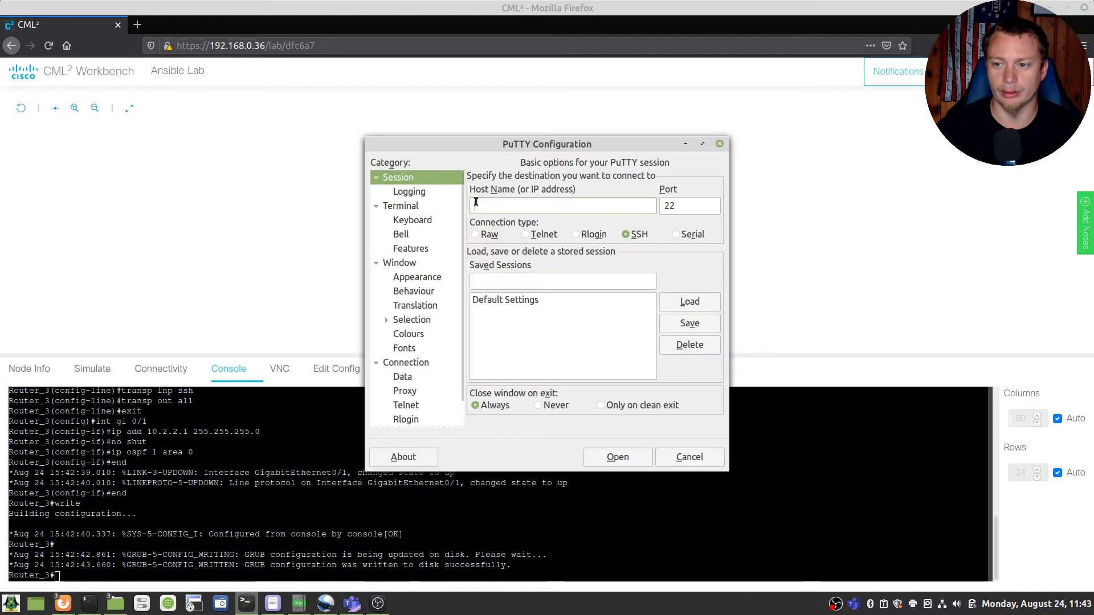
pyautogui.write('10.')
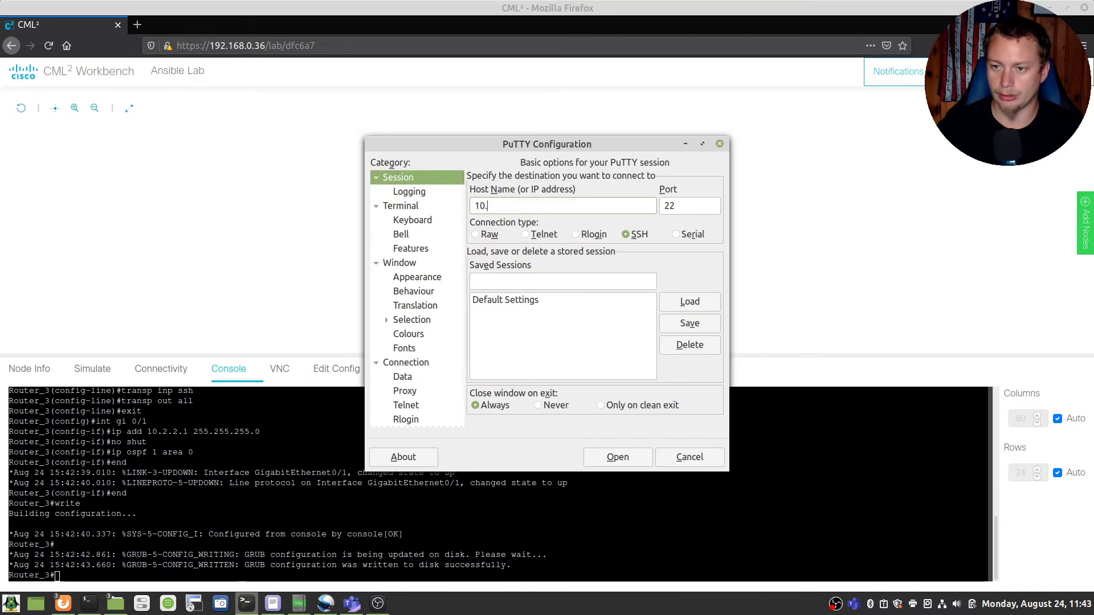
pyautogui.write('0.1.1')
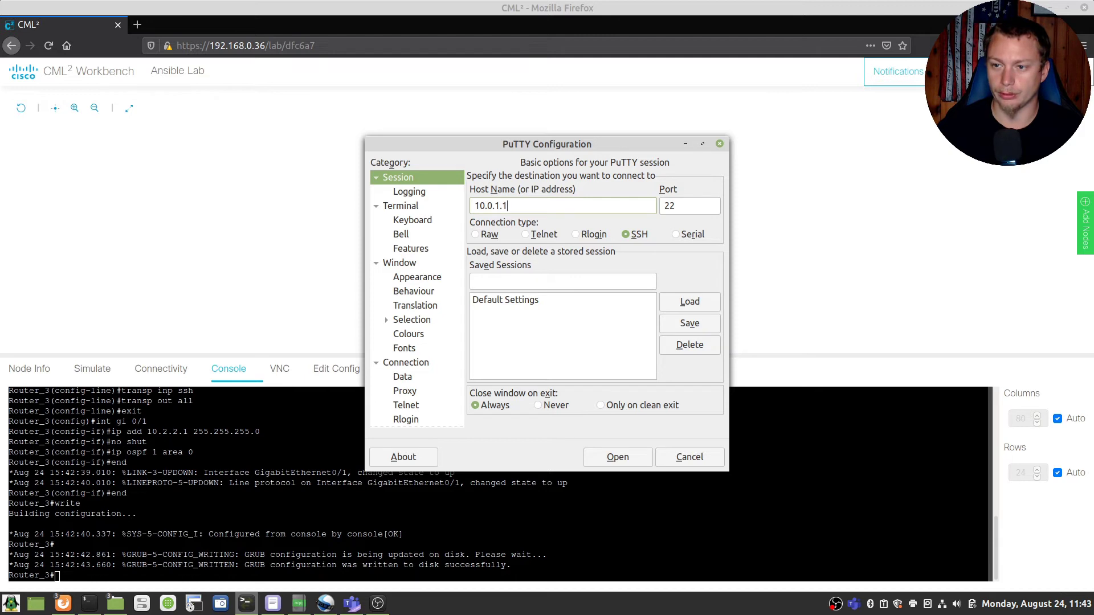
pyautogui.click(613, 456)
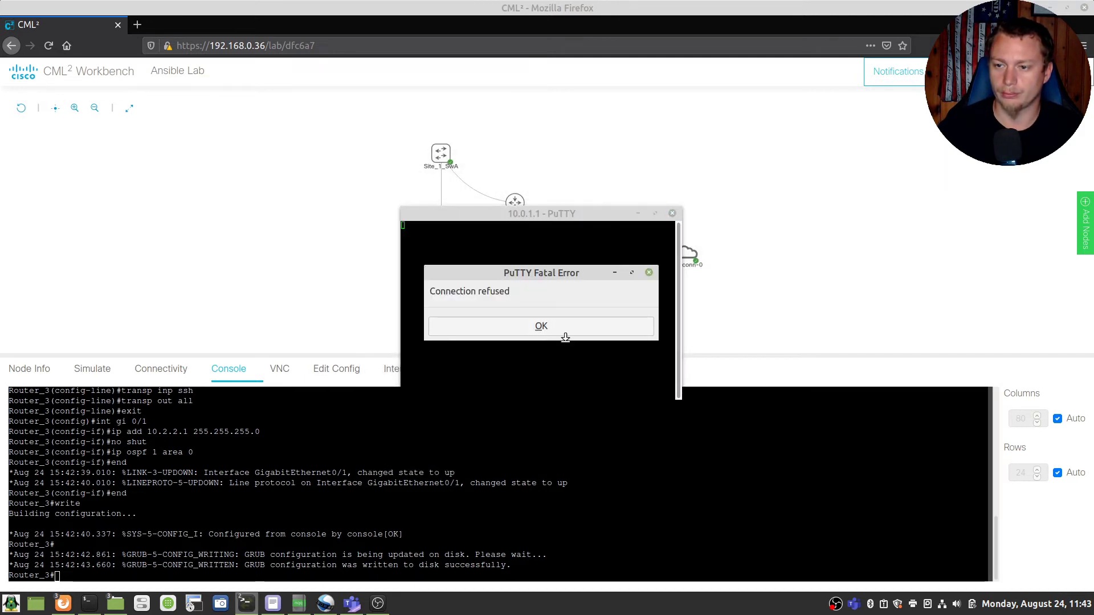
pyautogui.click(549, 332)
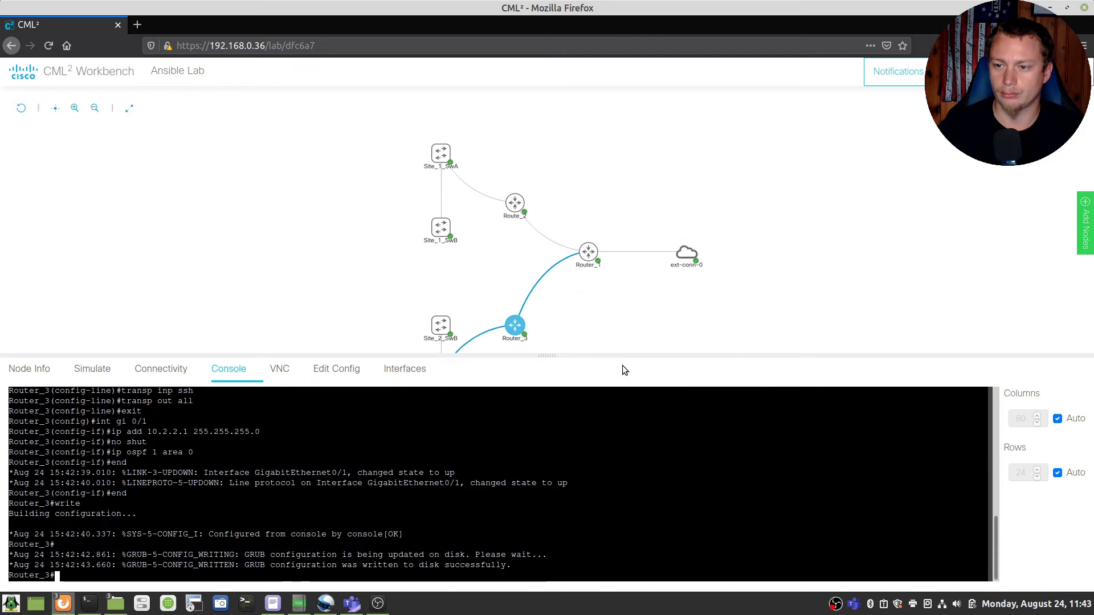
pyautogui.click(248, 605)
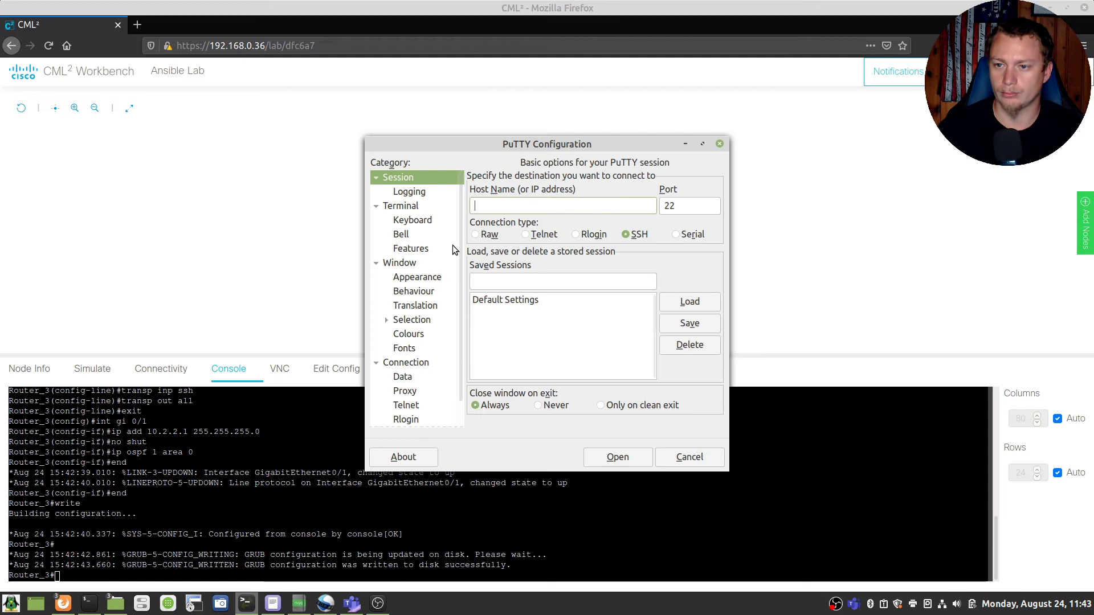
pyautogui.click(485, 206)
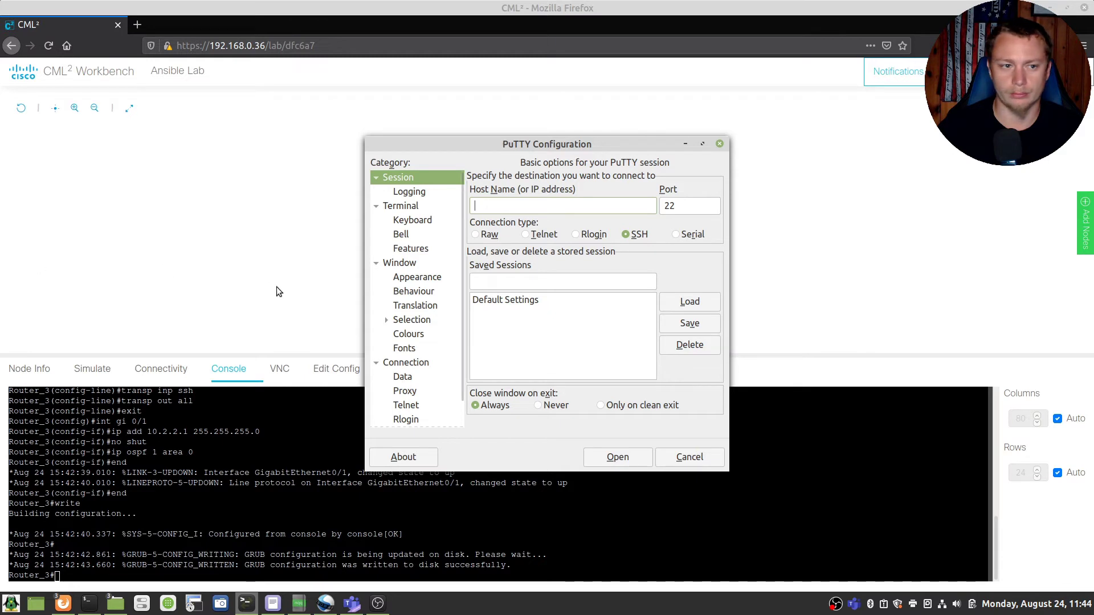
pyautogui.click(687, 145)
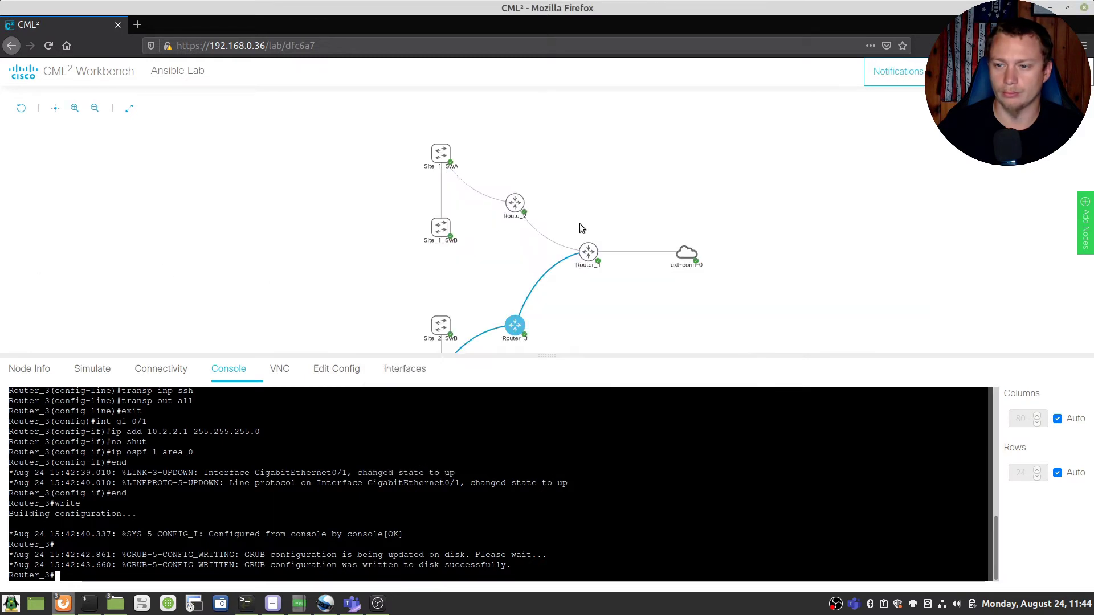
pyautogui.moveTo(532, 200)
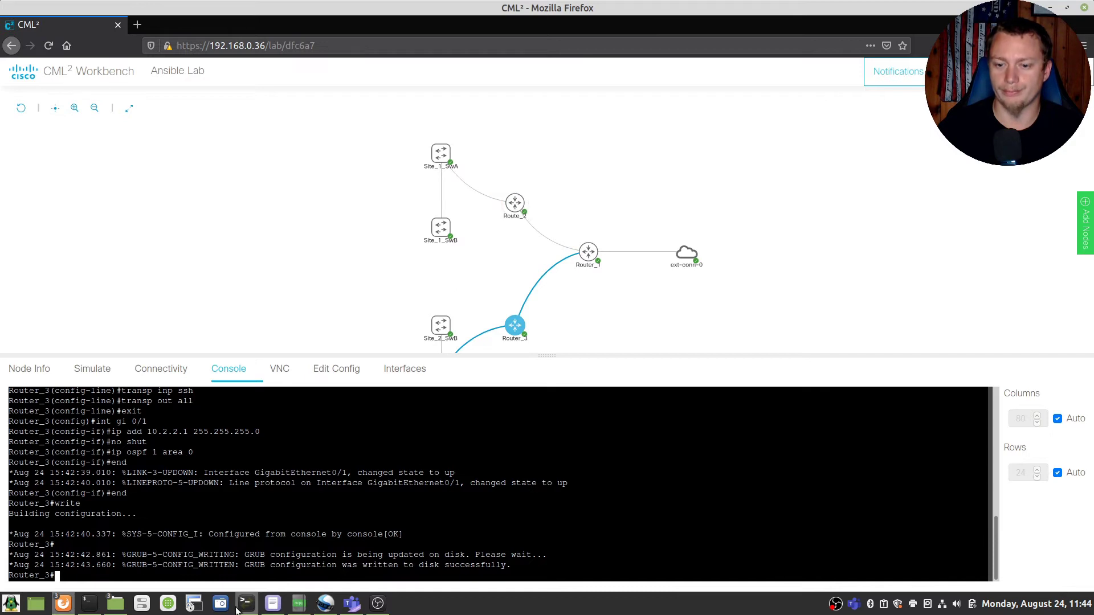
pyautogui.click(256, 541)
pyautogui.click(529, 212)
pyautogui.write('10')
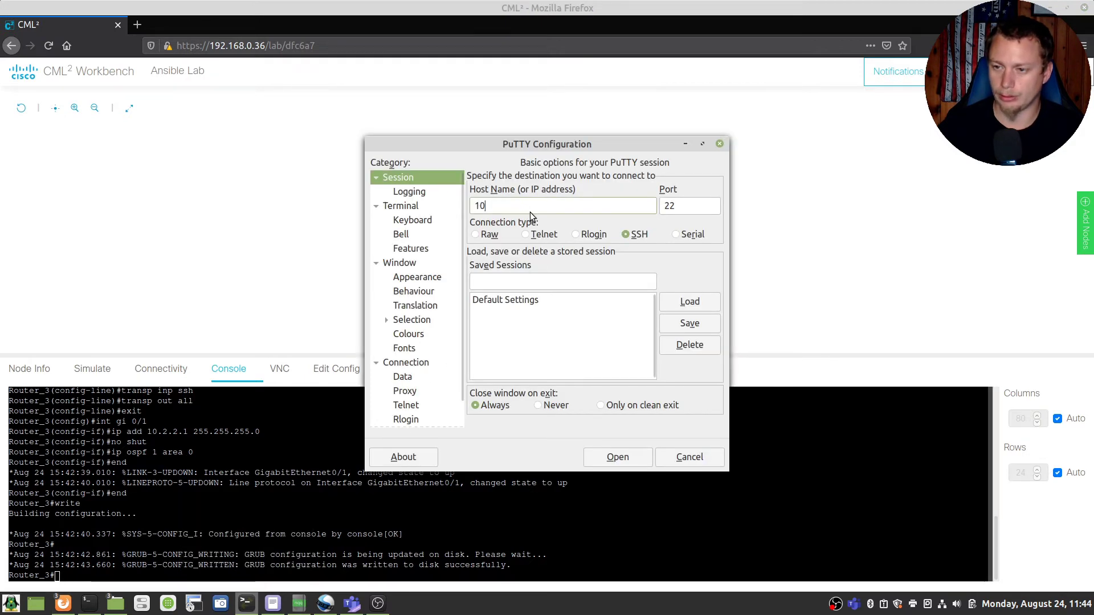
pyautogui.write('.0.1.2')
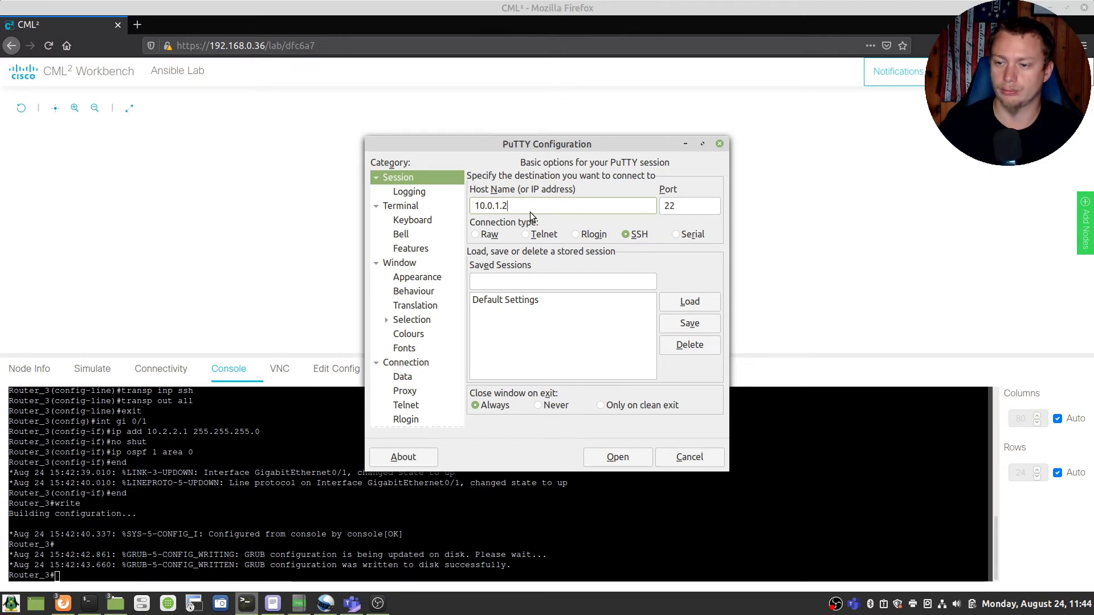
pyautogui.press('Return')
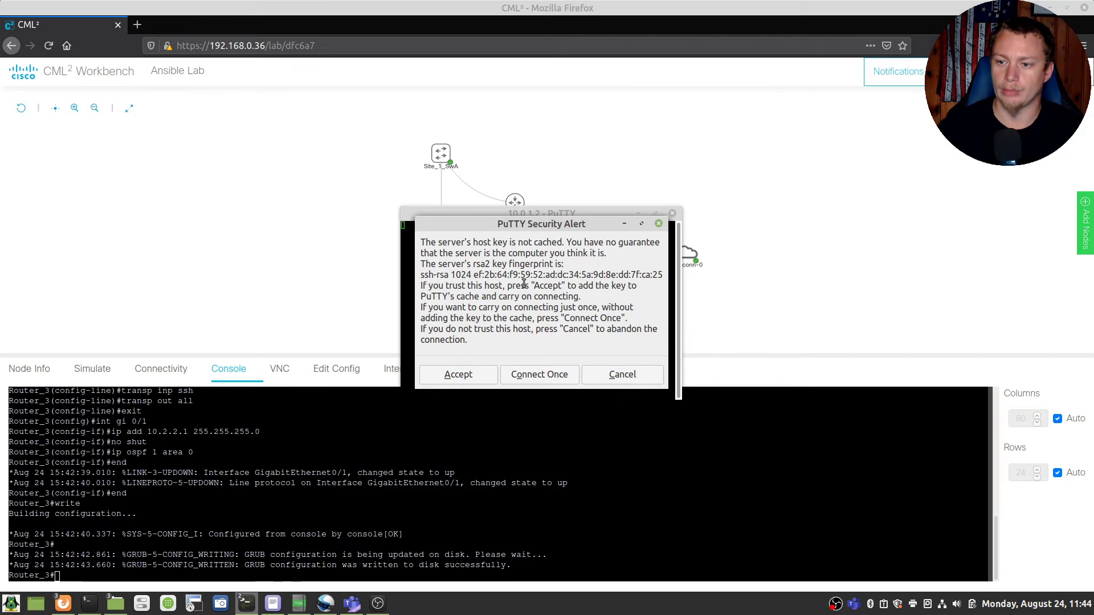
pyautogui.click(460, 375)
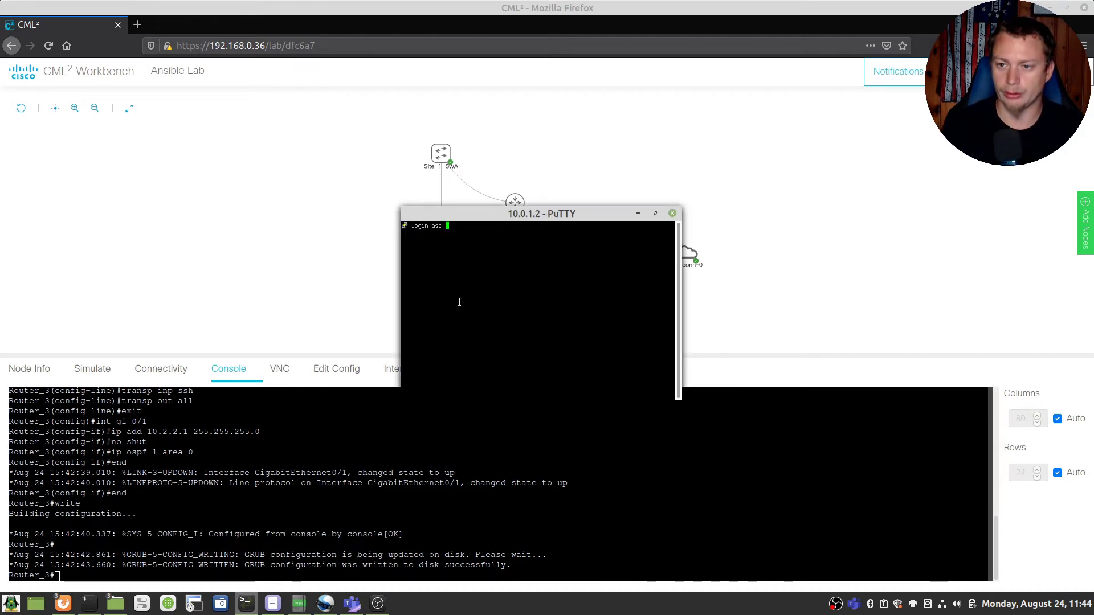
pyautogui.write('scott')
pyautogui.press('Return')
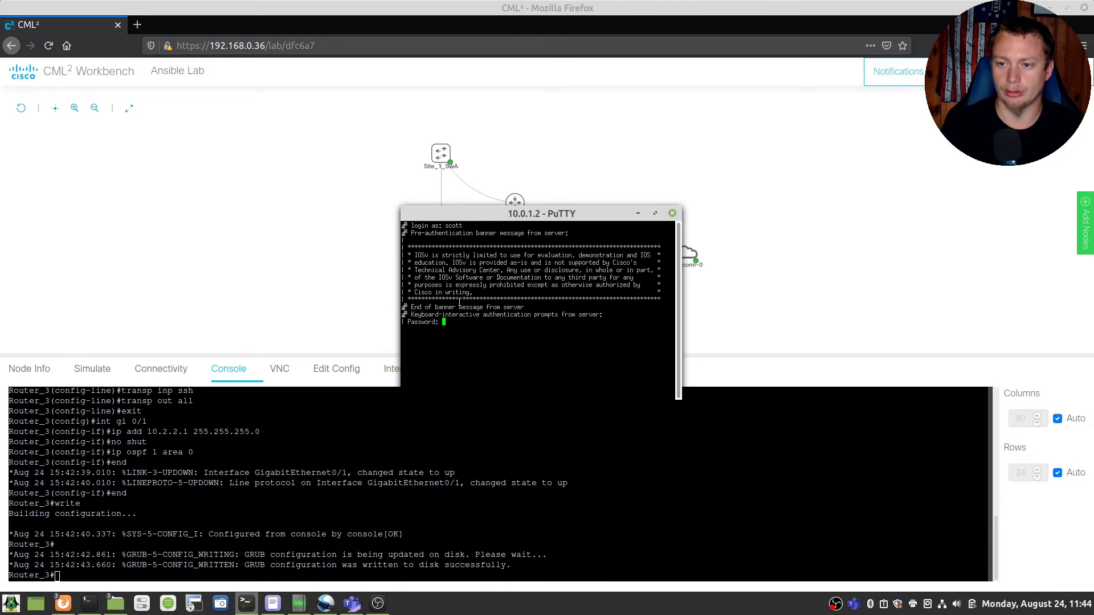
pyautogui.press('Return')
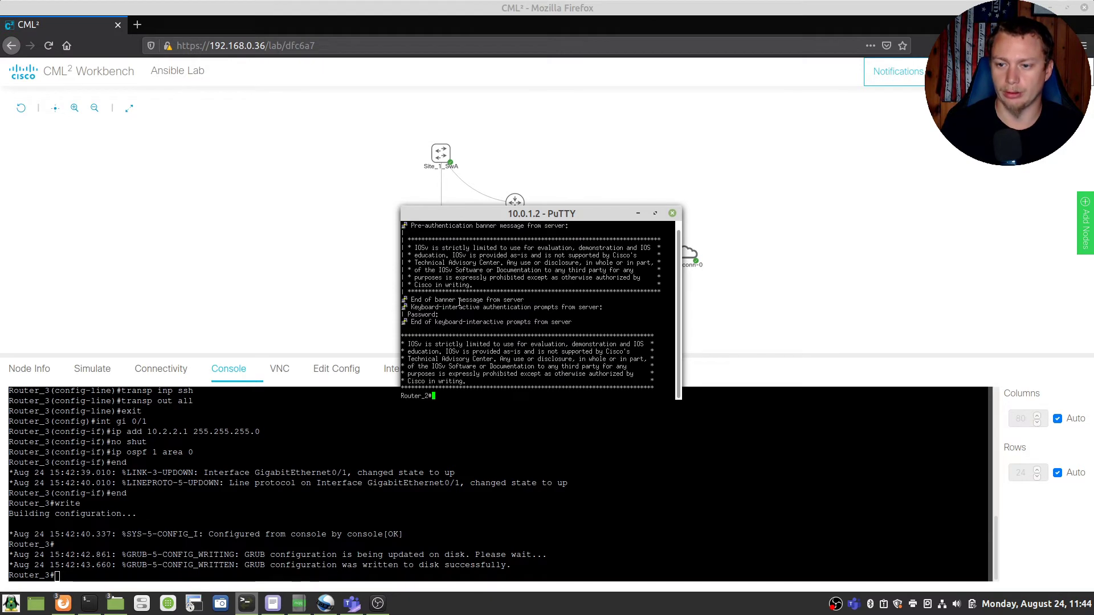
pyautogui.press('Return')
pyautogui.press('Return')
pyautogui.press('Return')
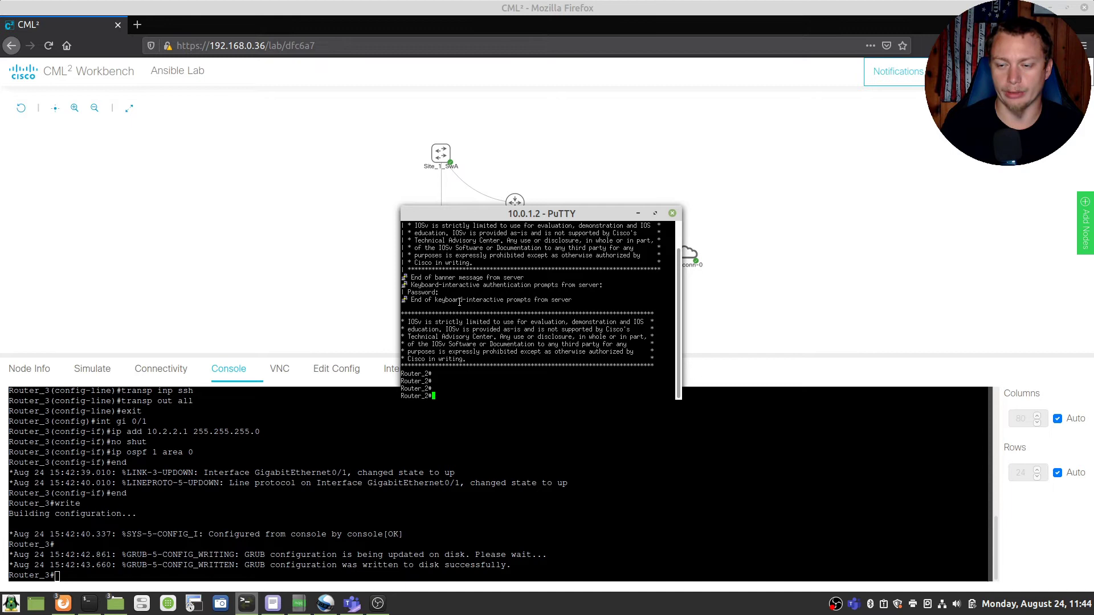
pyautogui.click(672, 215)
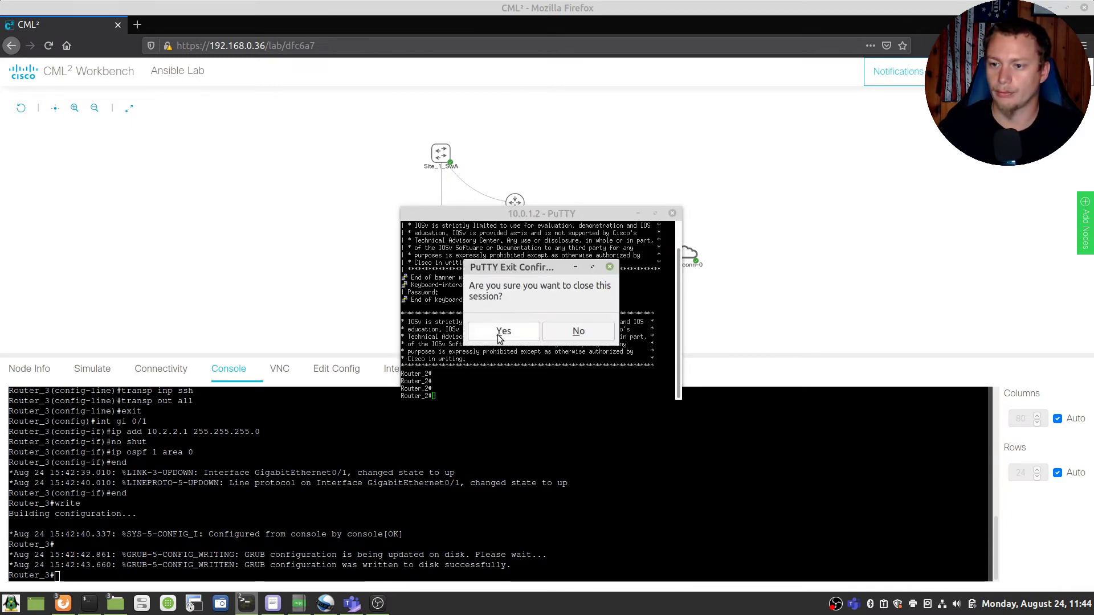
pyautogui.click(501, 333)
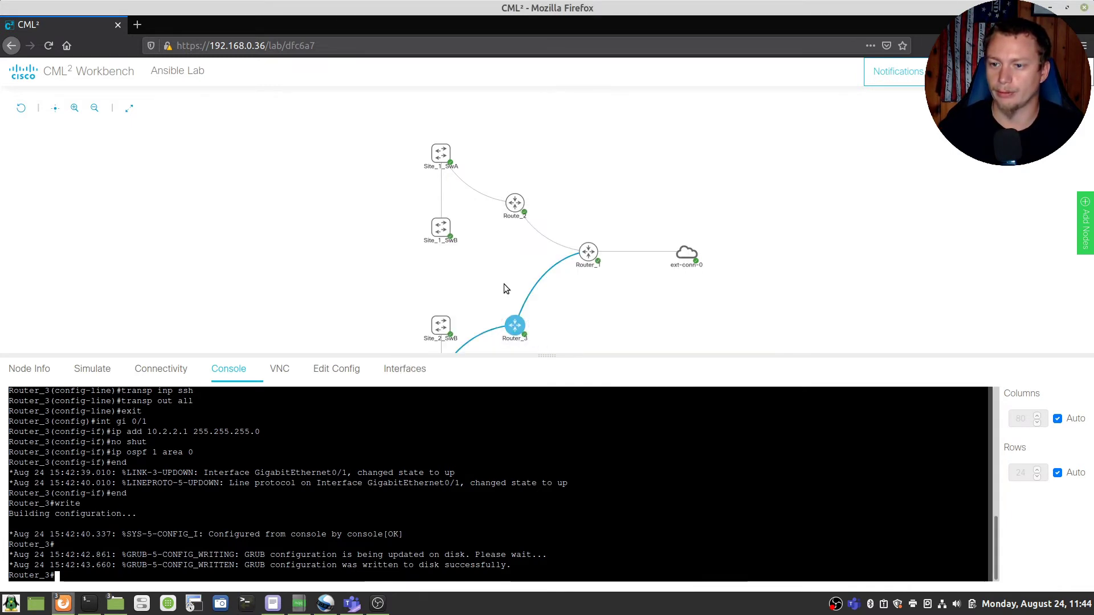
# Step: Open the Site_1_SwA console and enter privileged and global configuration mode
pyautogui.click(440, 155)
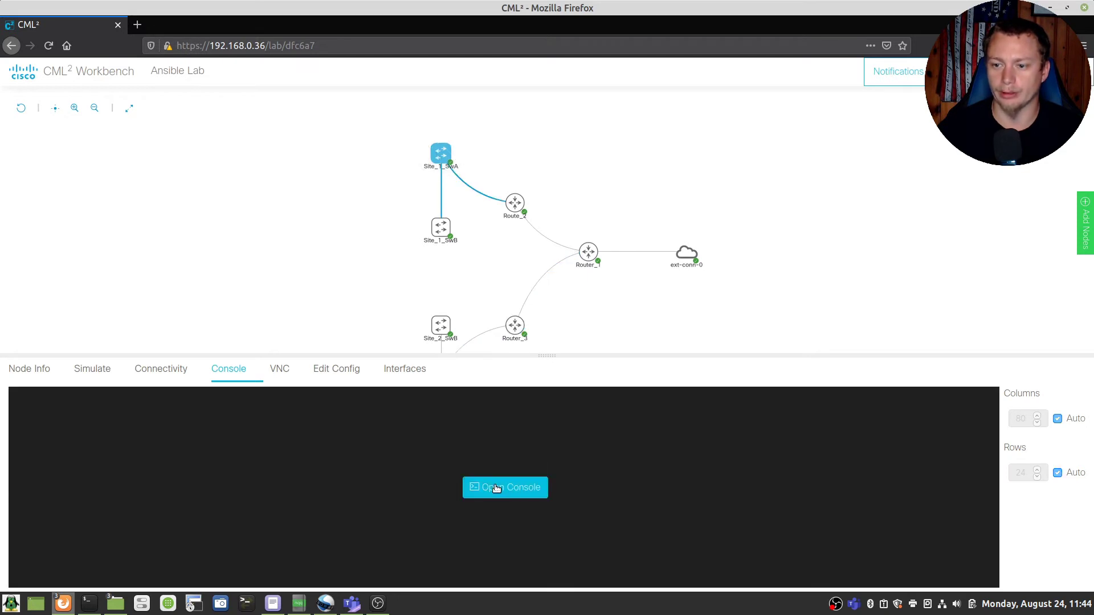
pyautogui.click(497, 489)
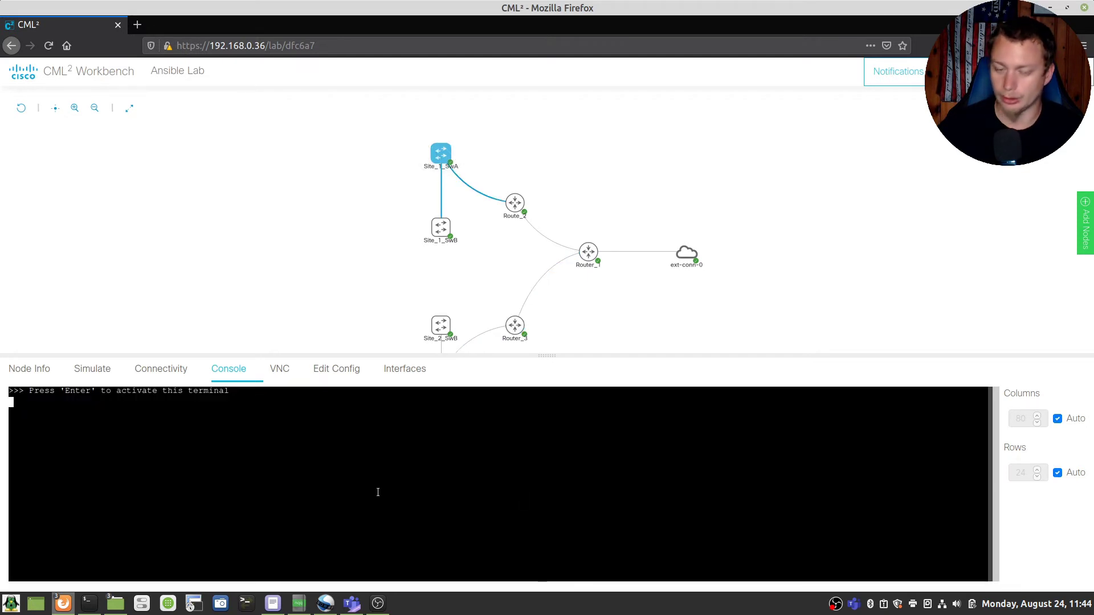
pyautogui.press('Return')
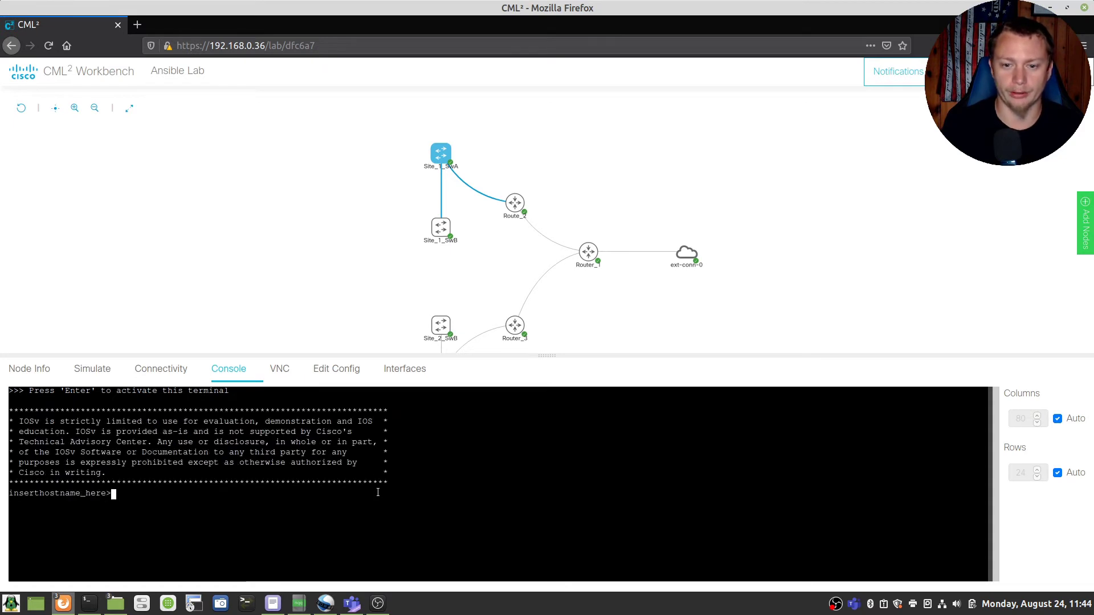
pyautogui.write('en')
pyautogui.press('Return')
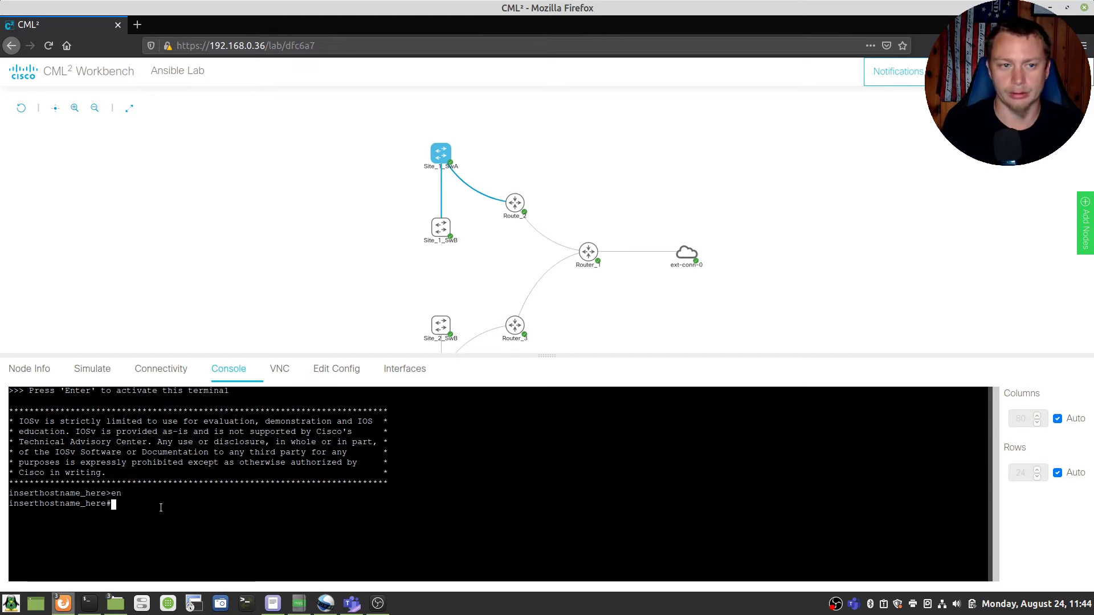
pyautogui.write('config t')
pyautogui.press('Return')
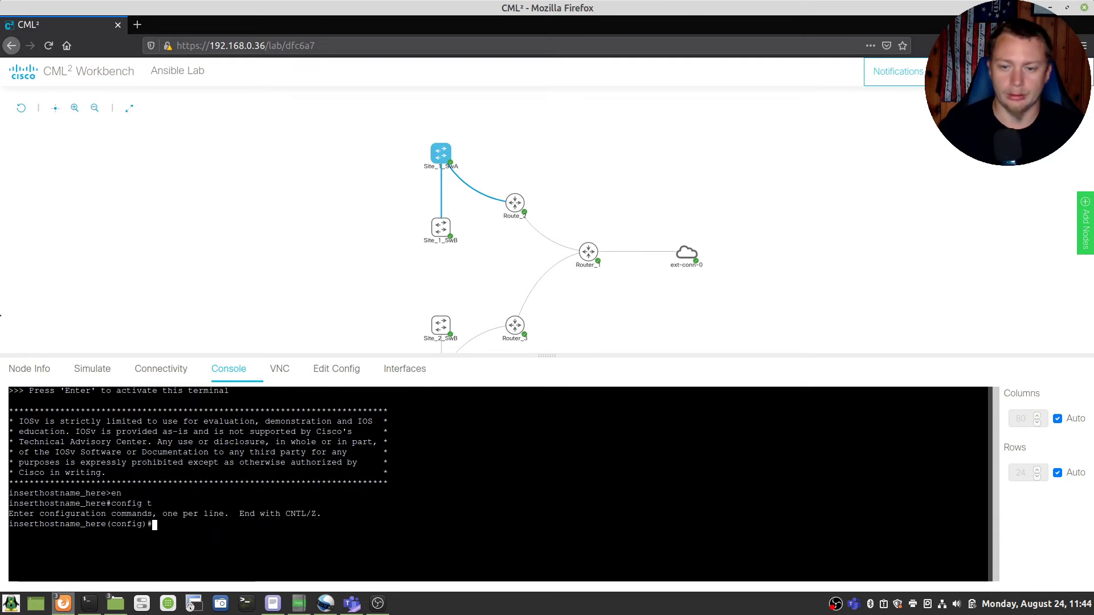
# Step: Set the switch hostname to Site_1_SwA, correcting the mistyped site number
pyautogui.click(299, 603)
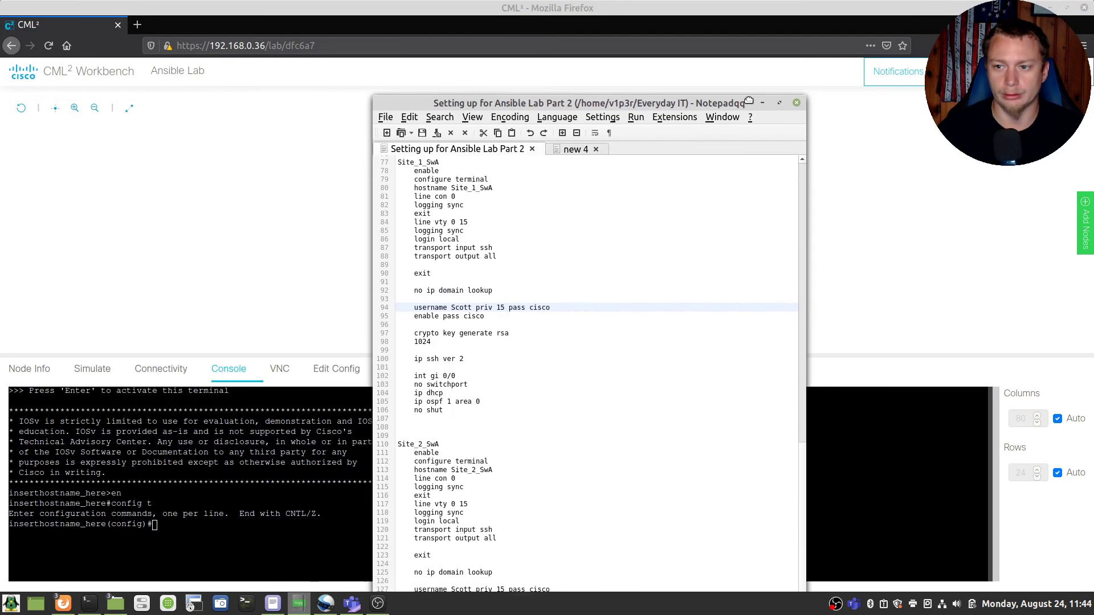
pyautogui.moveTo(659, 103); pyautogui.dragTo(5, 15)
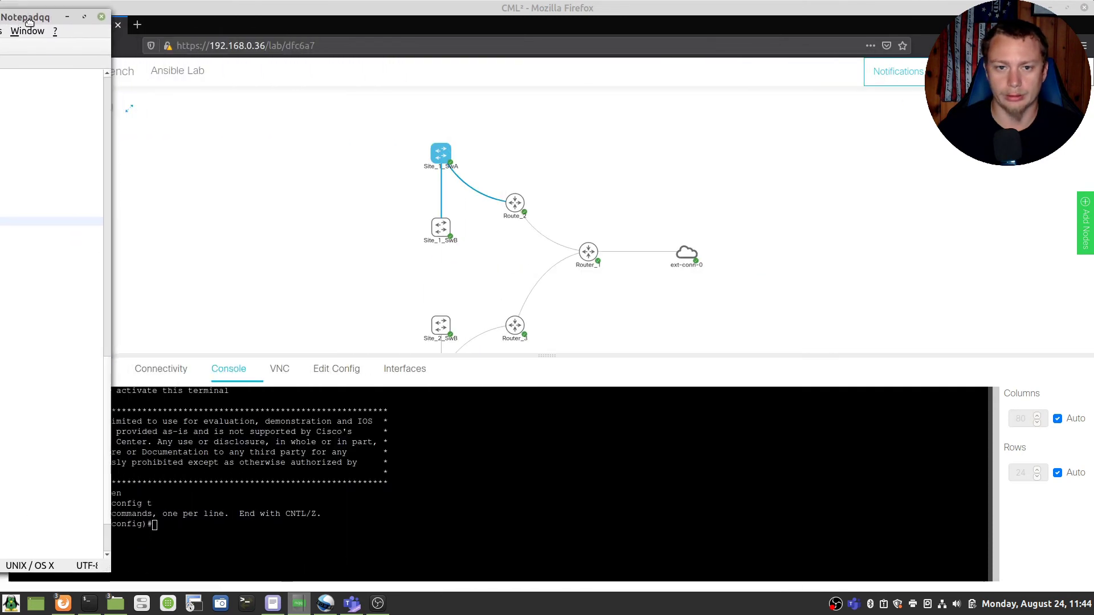
pyautogui.click(283, 551)
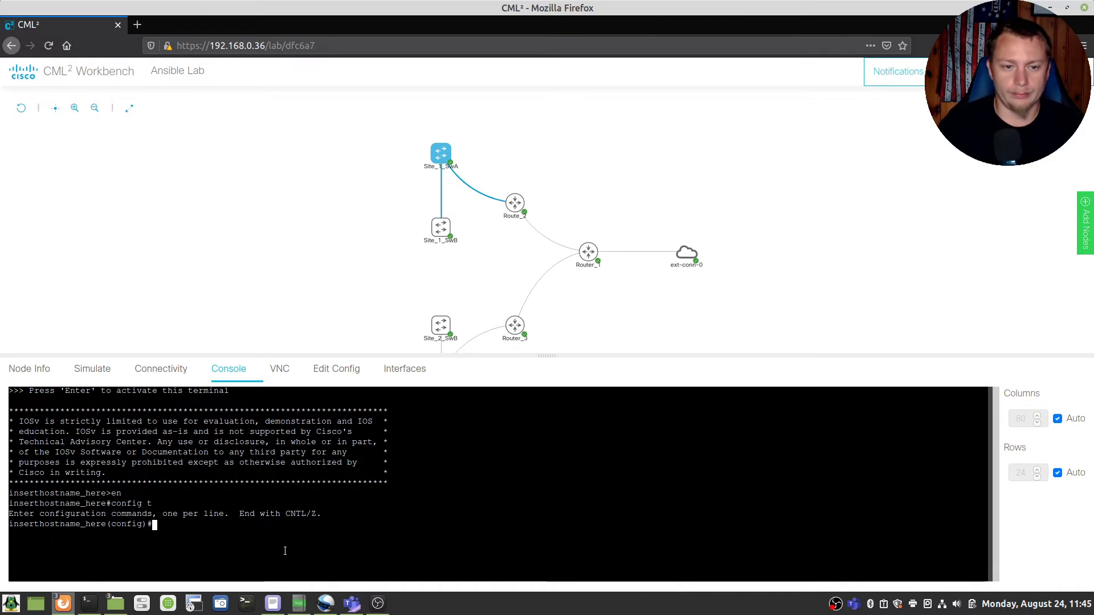
pyautogui.write('hostnam')
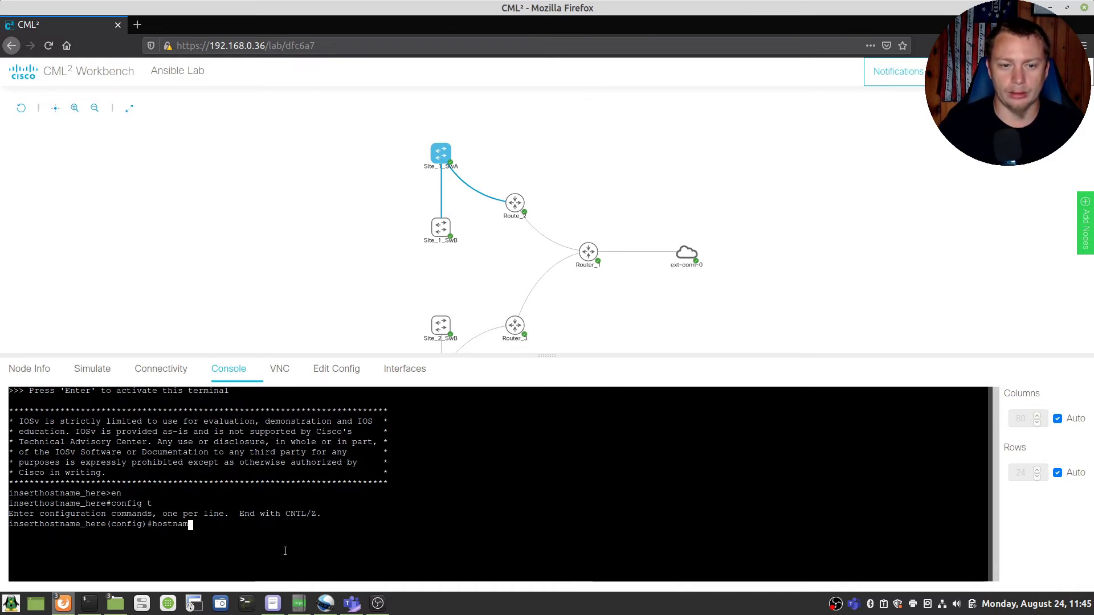
pyautogui.write('e Site_2_s')
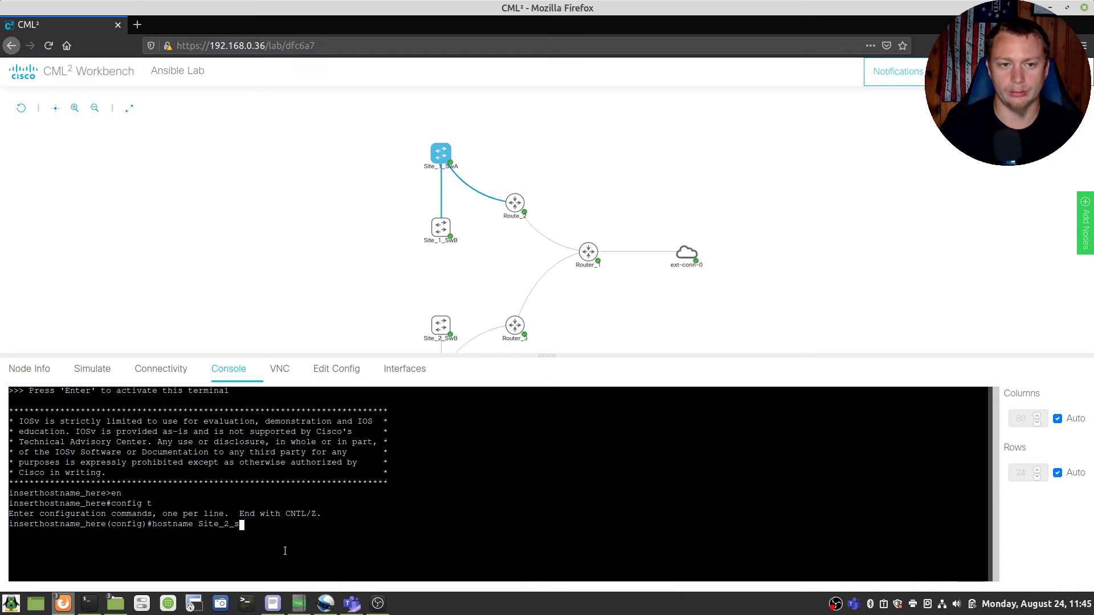
pyautogui.press('BackSpace')
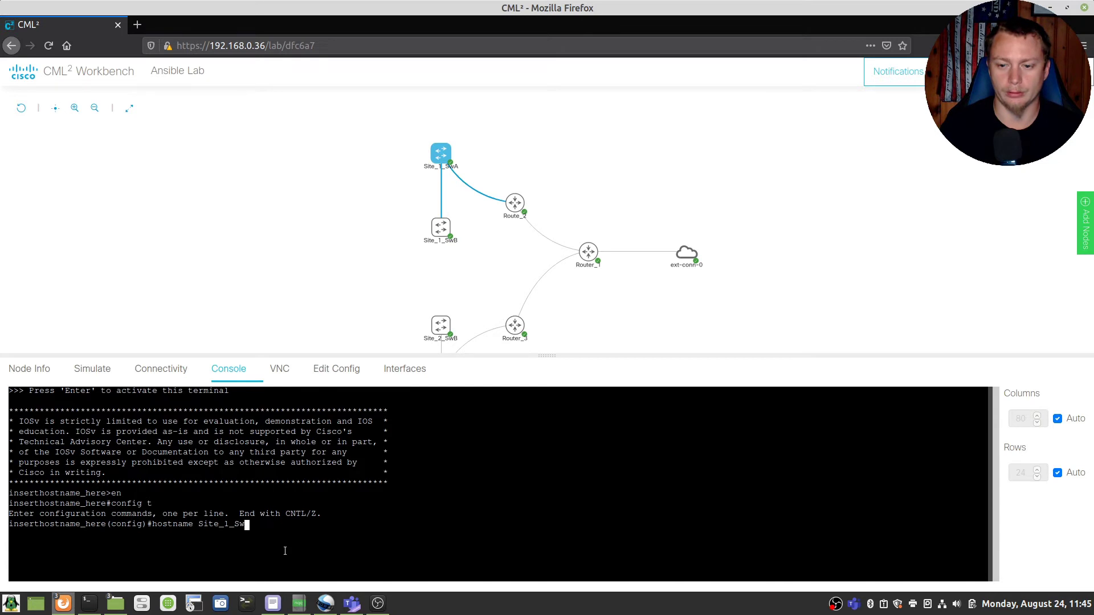
pyautogui.write('_SwA')
pyautogui.press('Return')
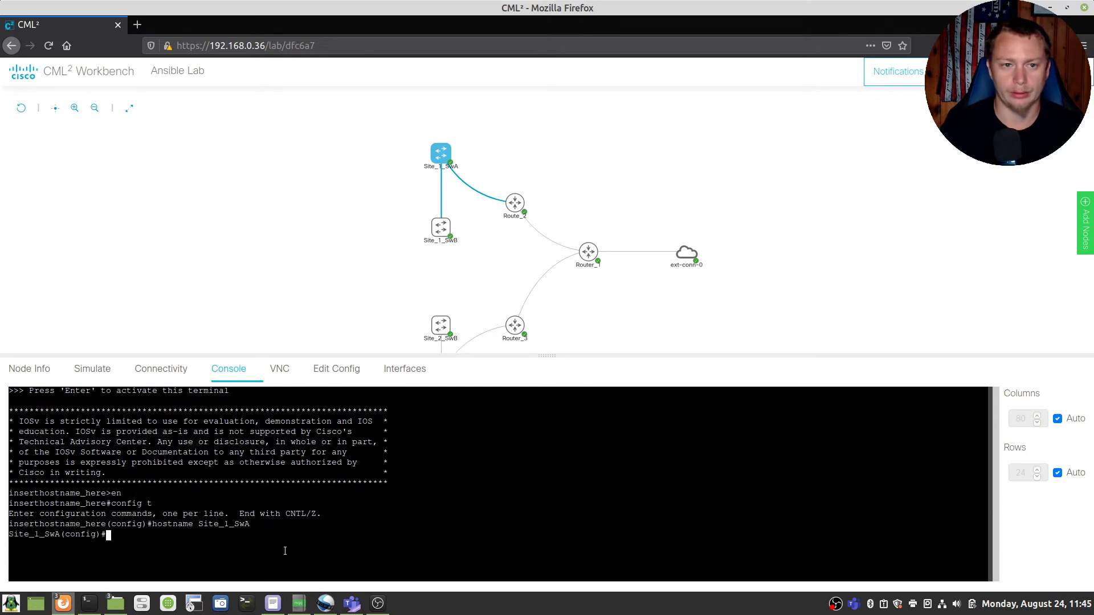
# Step: Enable synchronous logging on console line 0
pyautogui.write('line con 0')
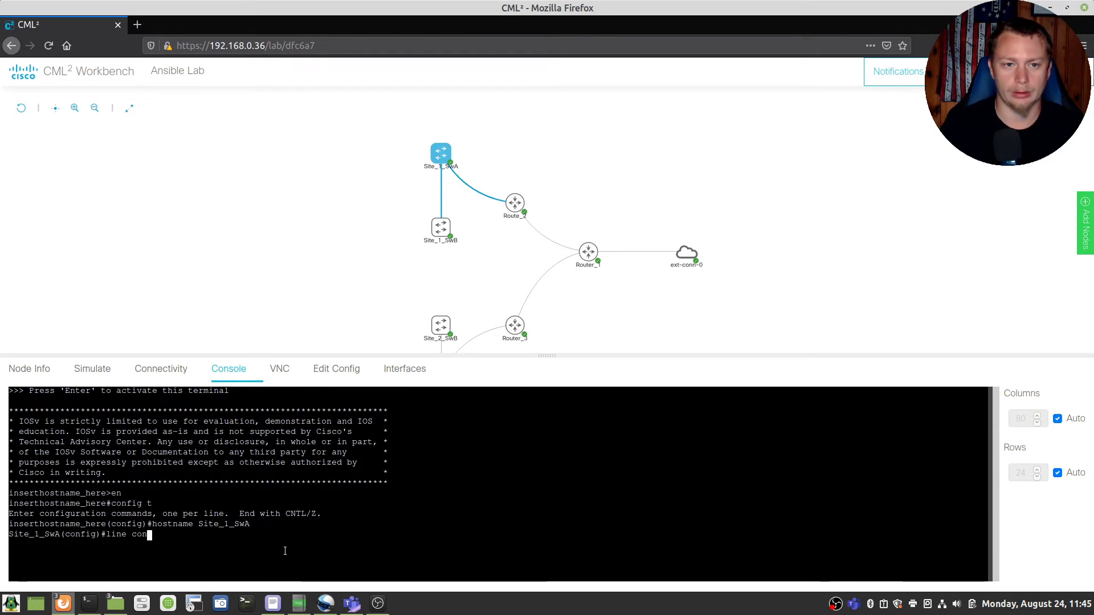
pyautogui.press('Return')
pyautogui.write('logging sync')
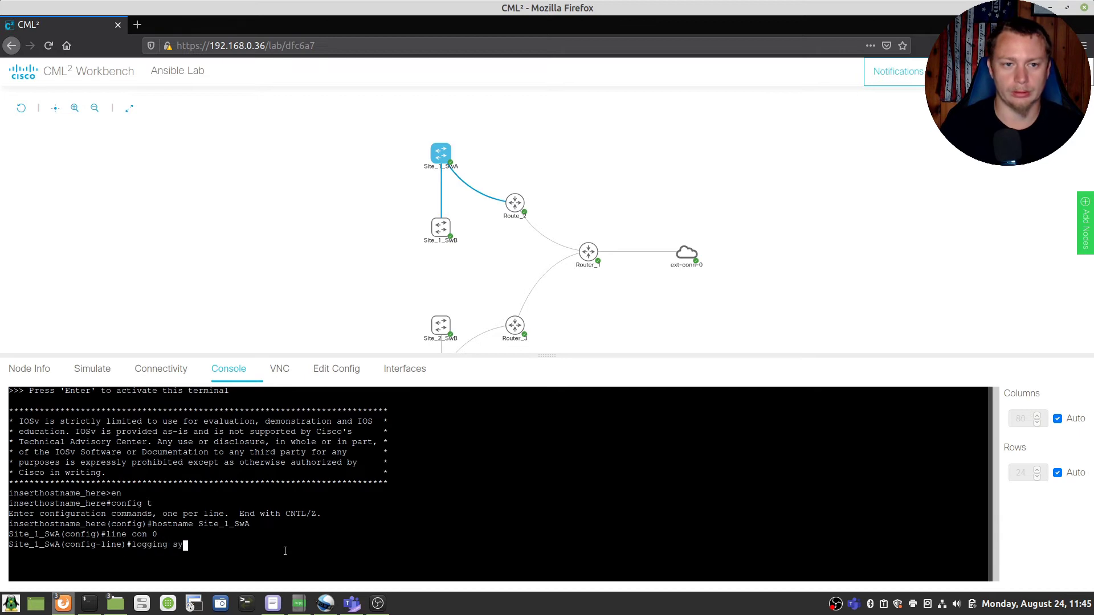
pyautogui.press('Return')
# Step: Give VTY lines 0 15 synchronous logging, local login, SSH-only input and all-protocol output
pyautogui.write('line vty 0 15')
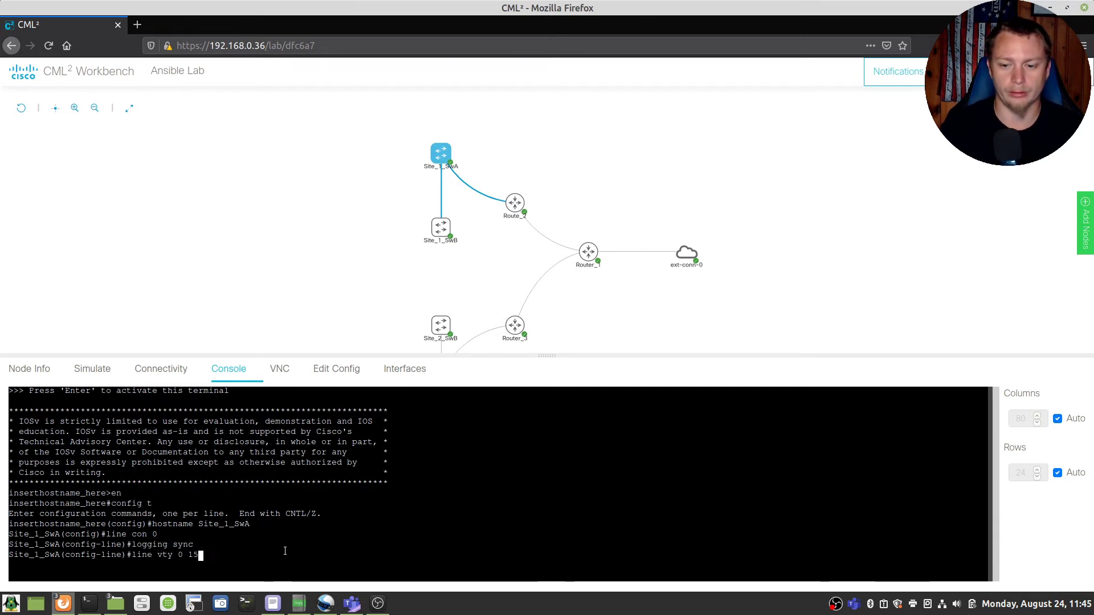
pyautogui.press('Return')
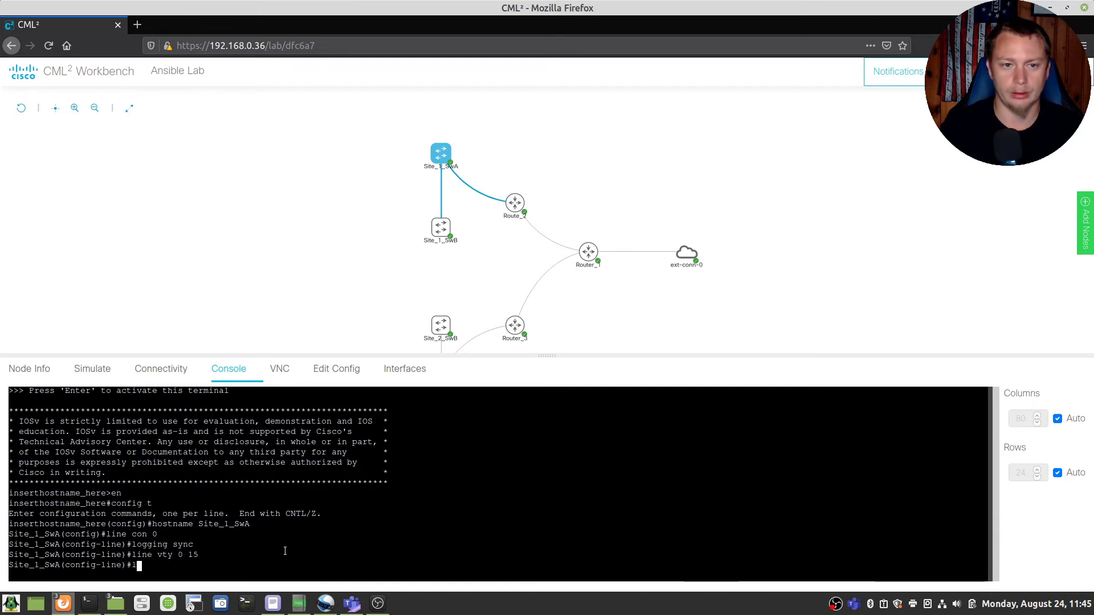
pyautogui.write('logging sync')
pyautogui.press('Return')
pyautogui.write('login local')
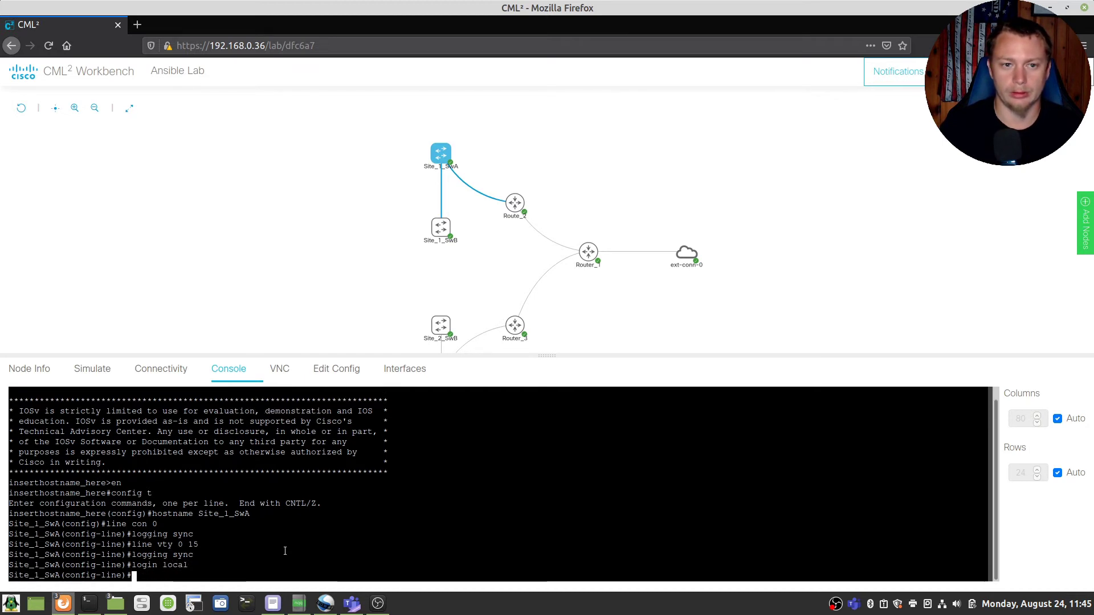
pyautogui.write('transport input s')
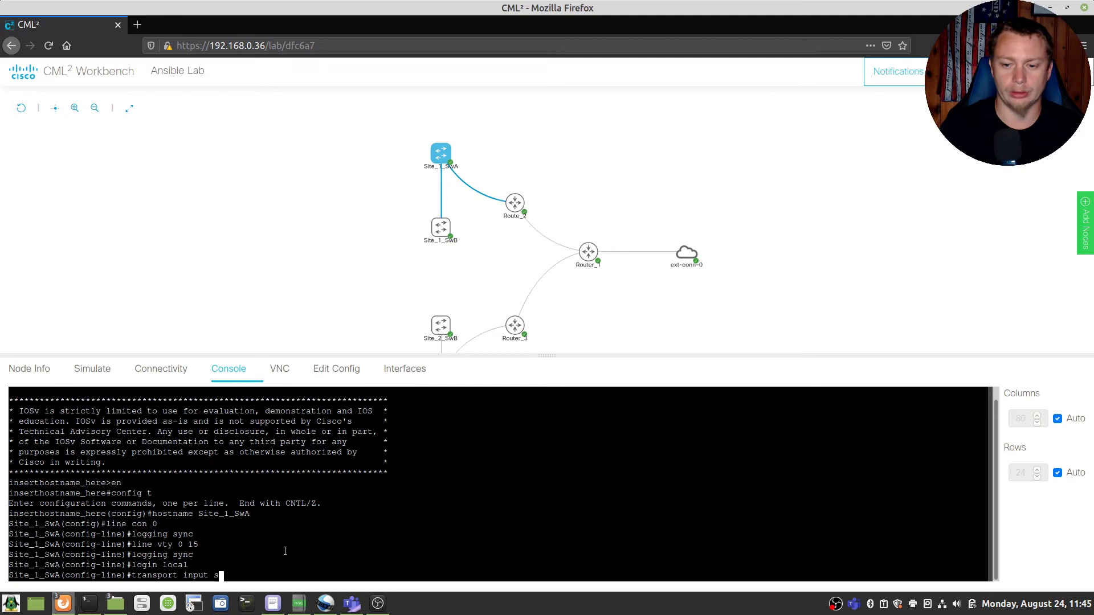
pyautogui.write('sh')
pyautogui.press('Return')
pyautogui.write('transport out')
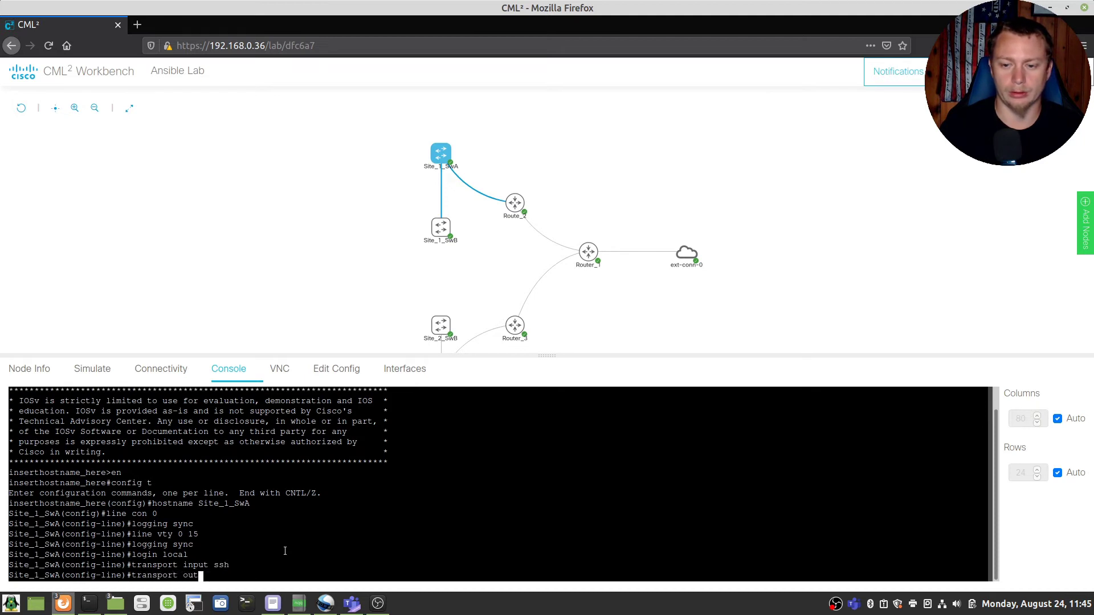
pyautogui.write(' all')
pyautogui.press('Return')
pyautogui.write('exit')
pyautogui.press('Return')
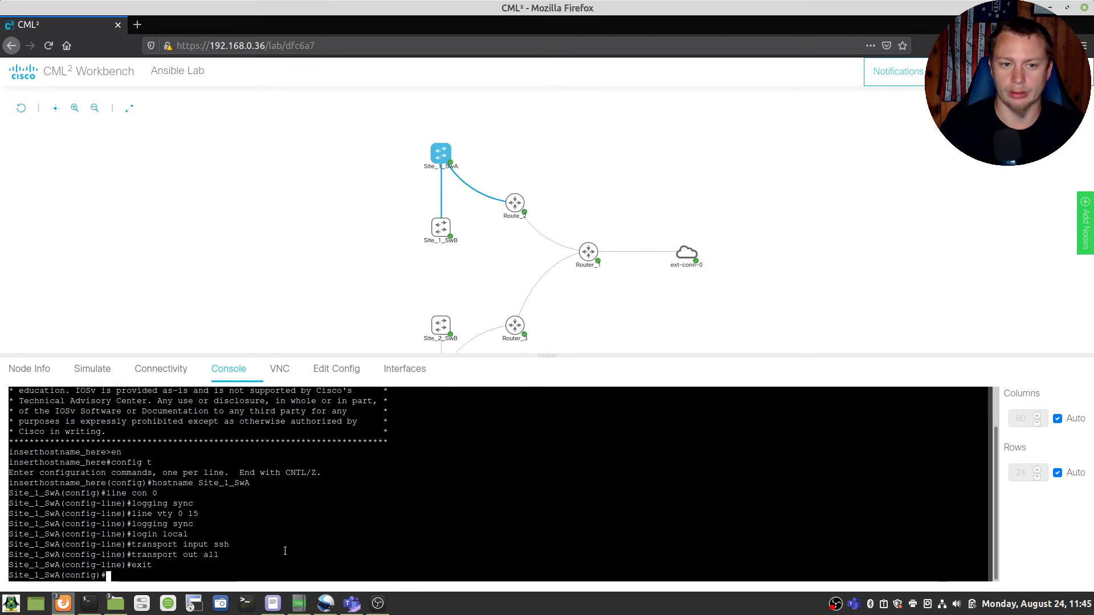
# Step: Disable DNS lookup, set domain EverydayIT, add a privilege-15 local user and set the enable password
pyautogui.write('no ip domai')
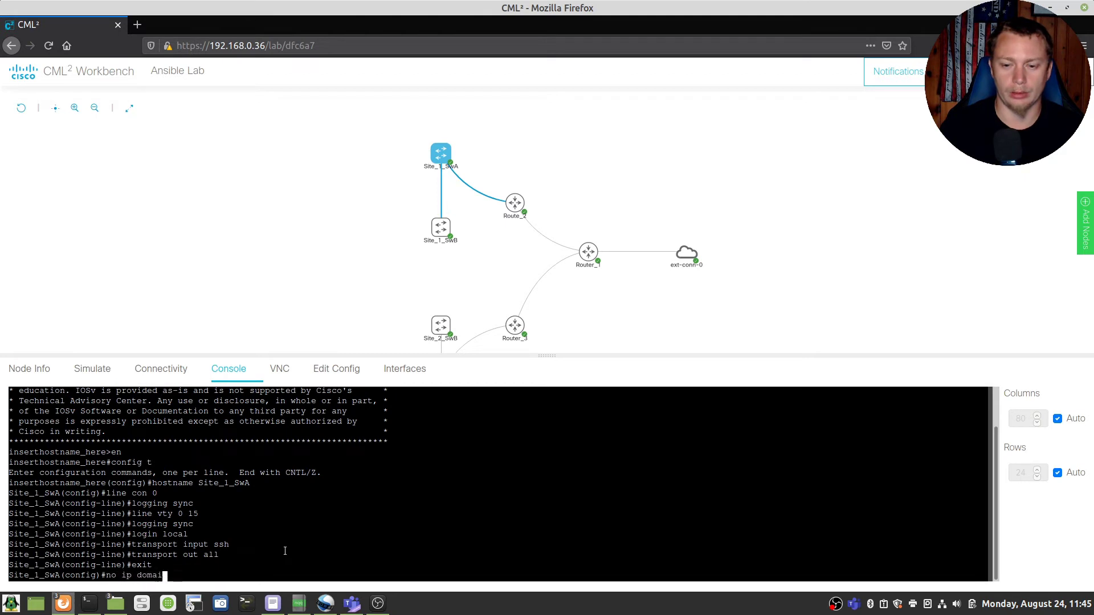
pyautogui.write('n look')
pyautogui.press('Return')
pyautogui.write('ip do')
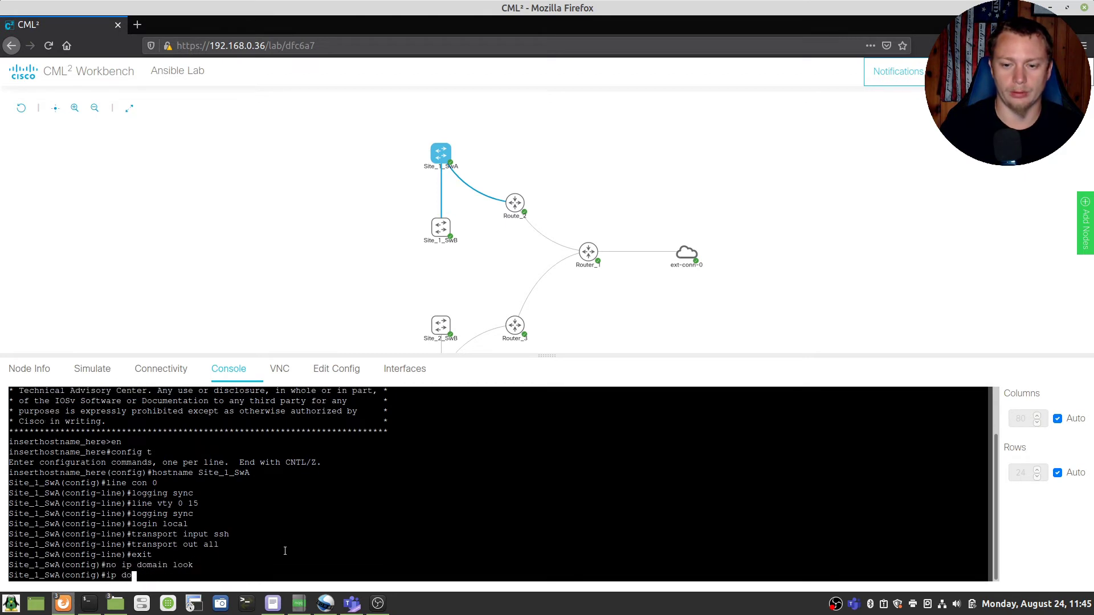
pyautogui.write('main name Ever')
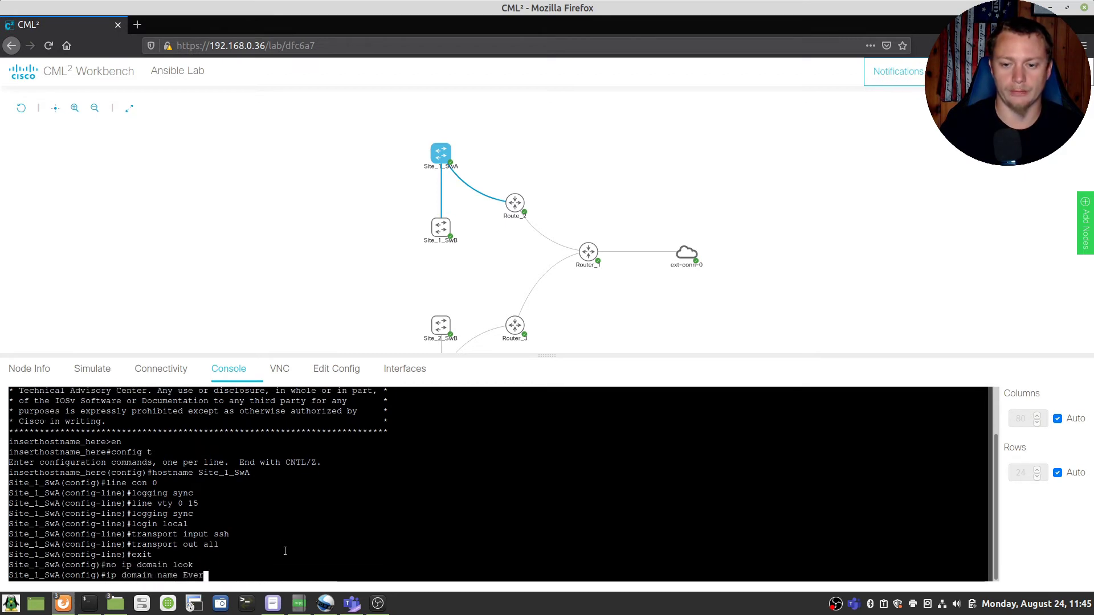
pyautogui.write('ydayIT')
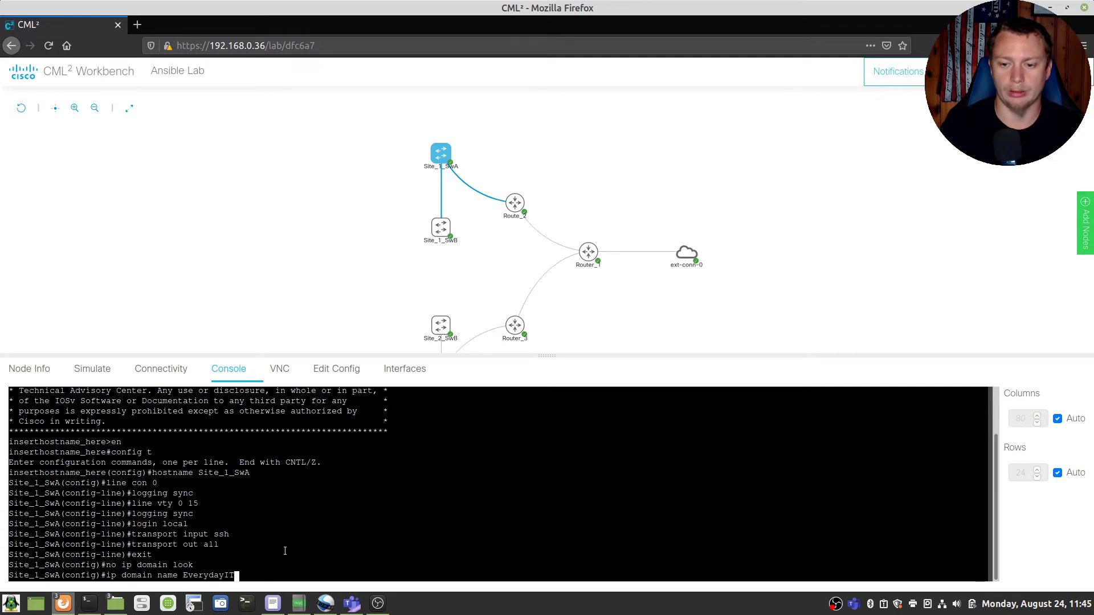
pyautogui.press('Return')
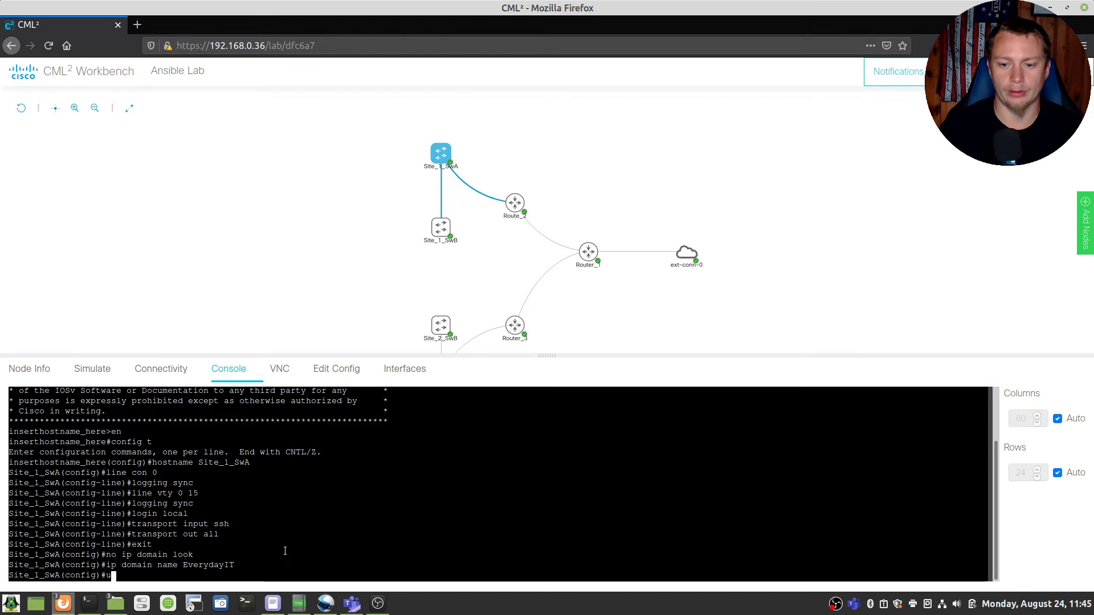
pyautogui.write('username scott priv')
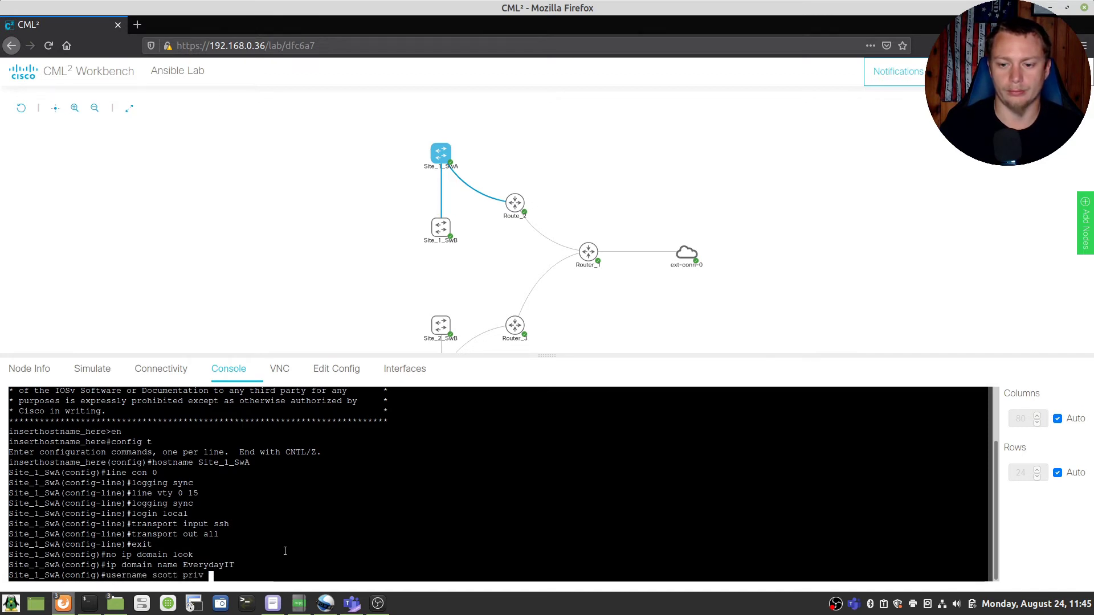
pyautogui.write(' 15 pass cisc')
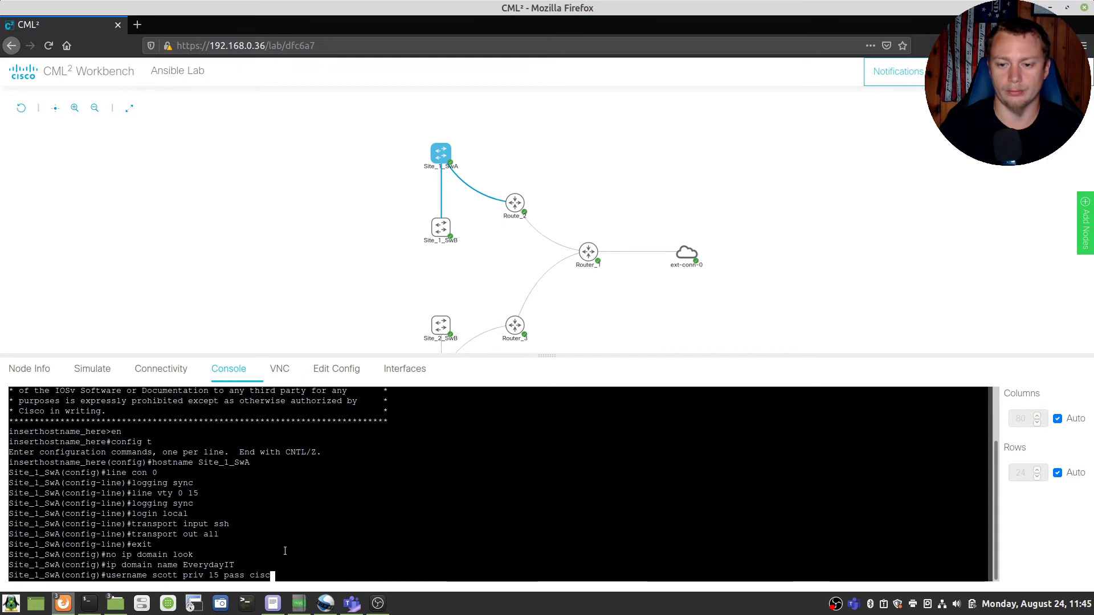
pyautogui.write('o')
pyautogui.press('Return')
pyautogui.write('enable pas')
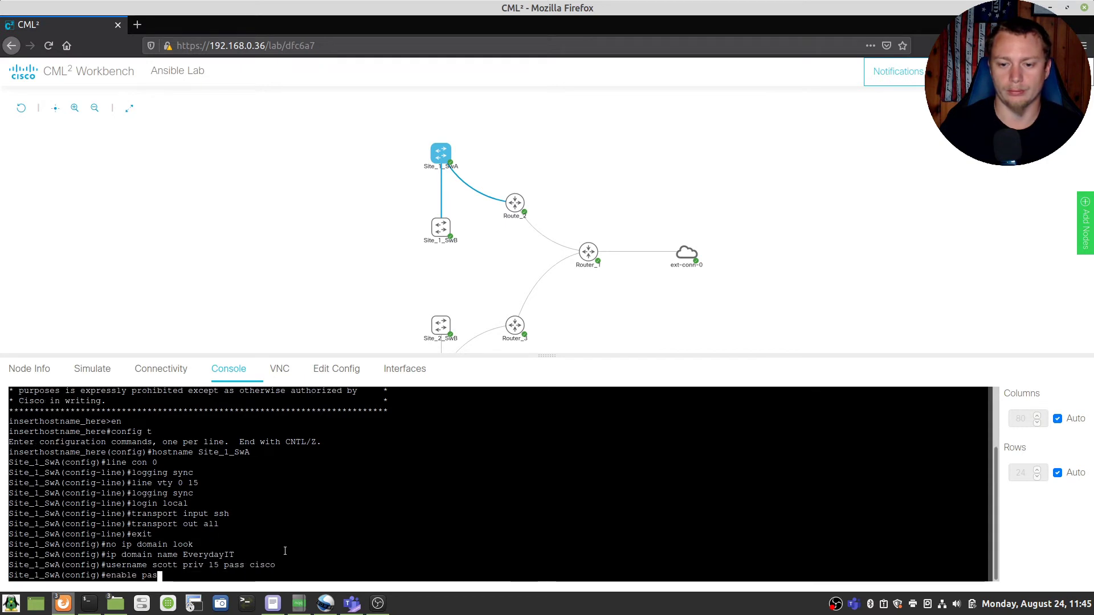
pyautogui.write('s cisco')
pyautogui.press('Return')
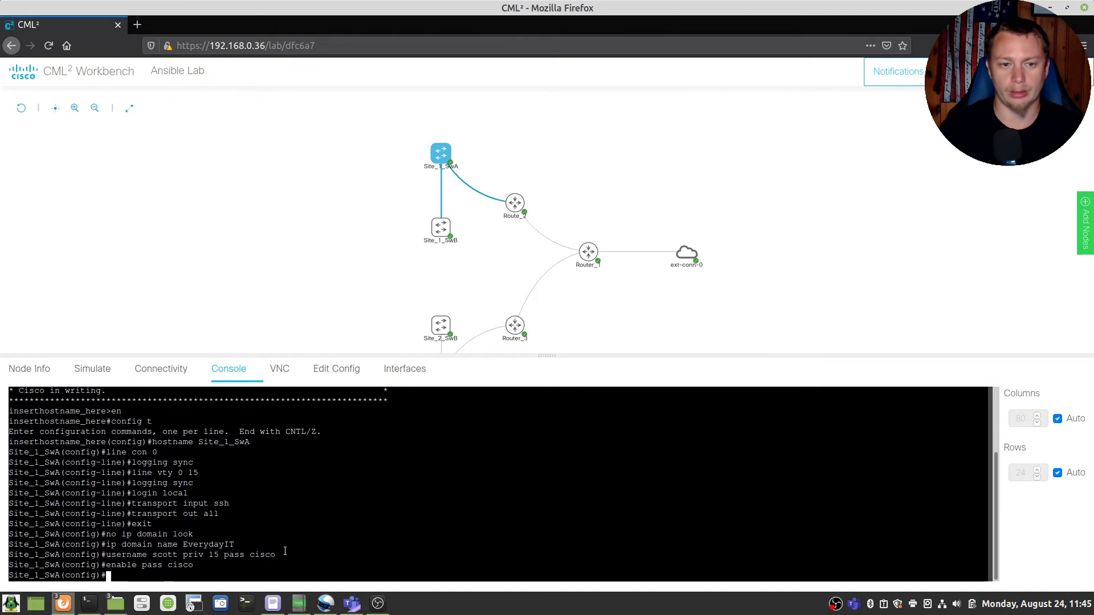
# Step: Generate 1024-bit RSA keys and set SSH to version 2
pyautogui.write('cry')
pyautogui.press('Tab')
pyautogui.write('ke')
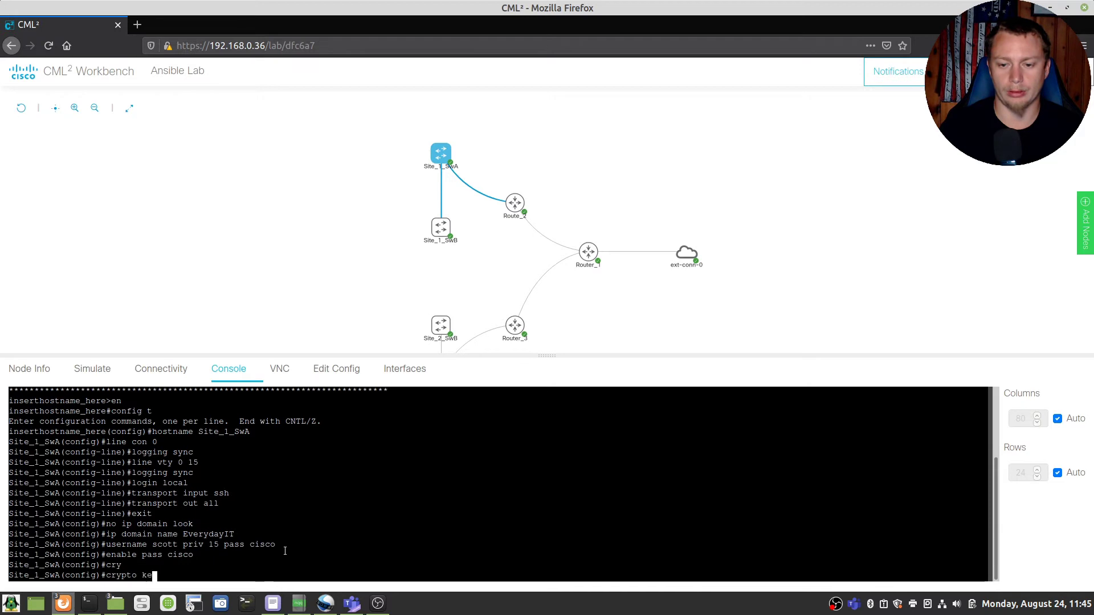
pyautogui.write('y gen rsa')
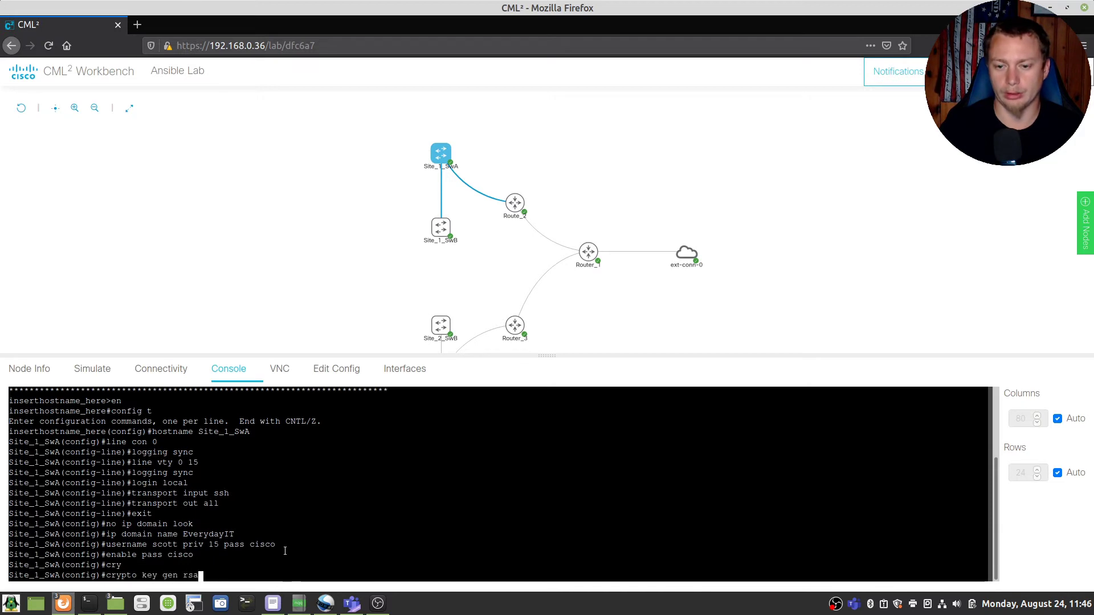
pyautogui.press('Return')
pyautogui.write('10')
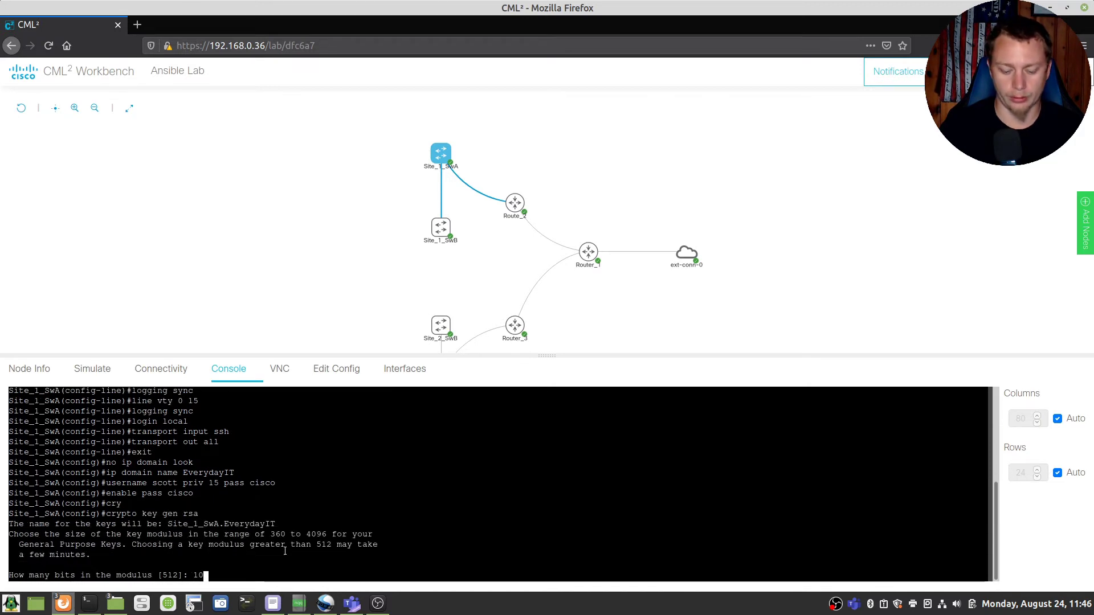
pyautogui.write('24')
pyautogui.press('Return')
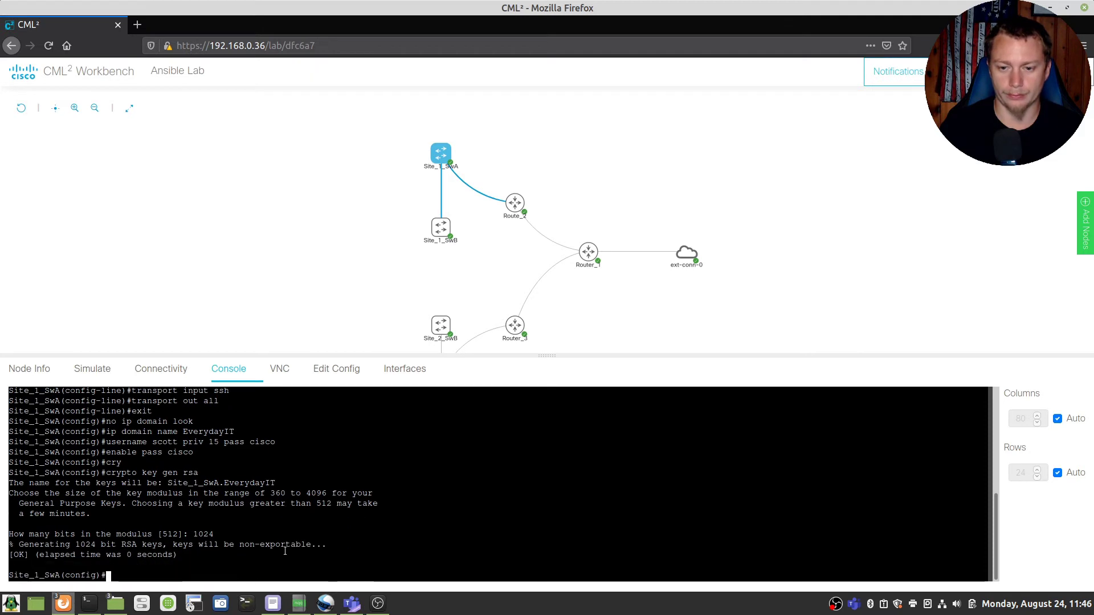
pyautogui.write('ip ')
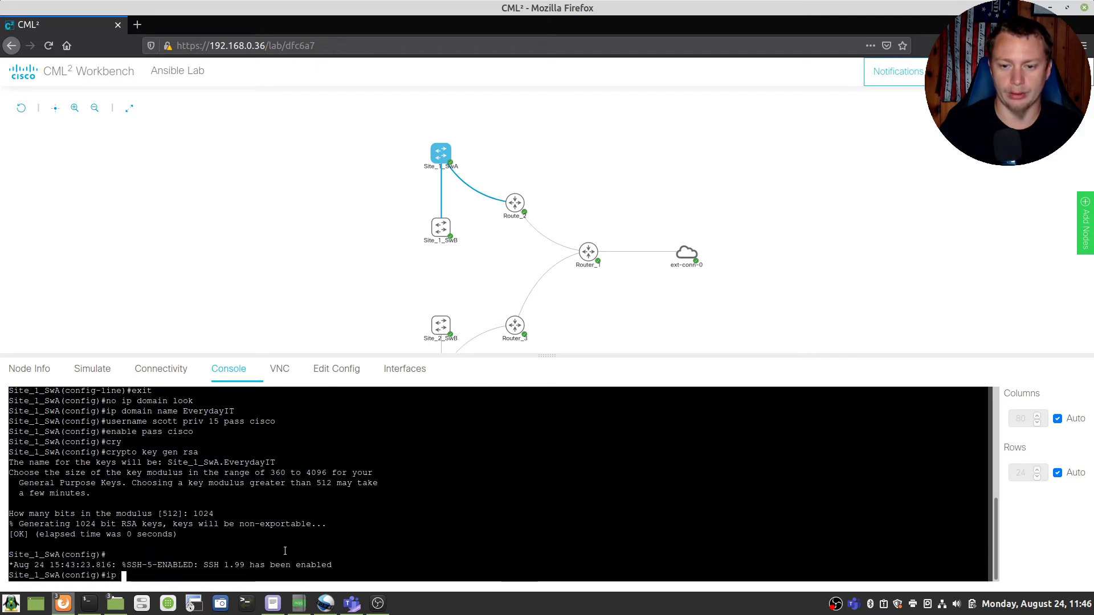
pyautogui.write('ssh ver 2')
pyautogui.press('Return')
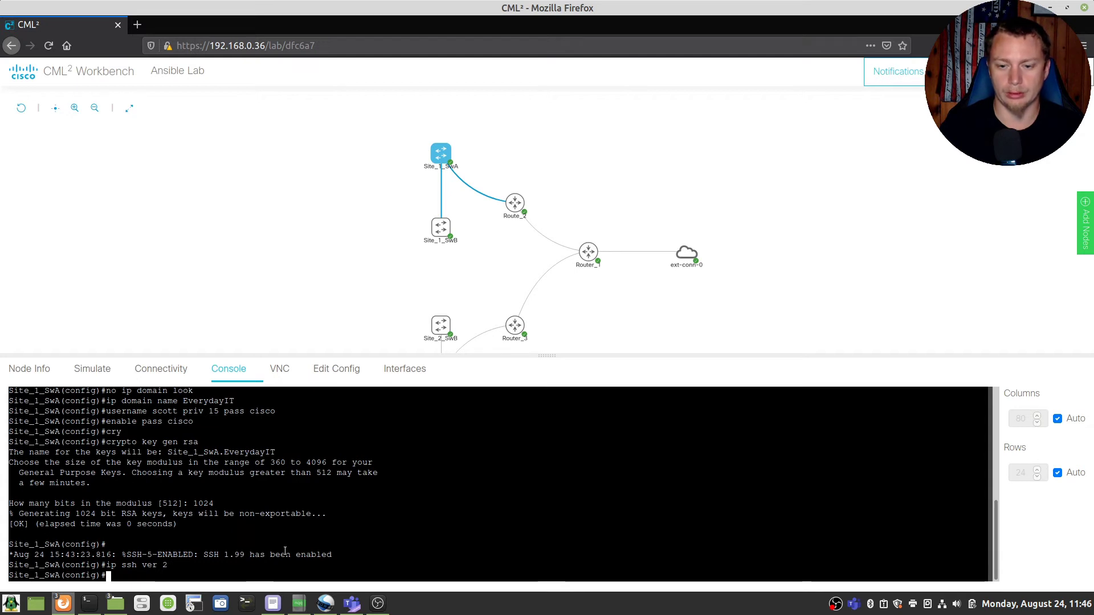
# Step: Make Gi0/0 a routed port that gets its address via DHCP
pyautogui.write('int gi 0/0')
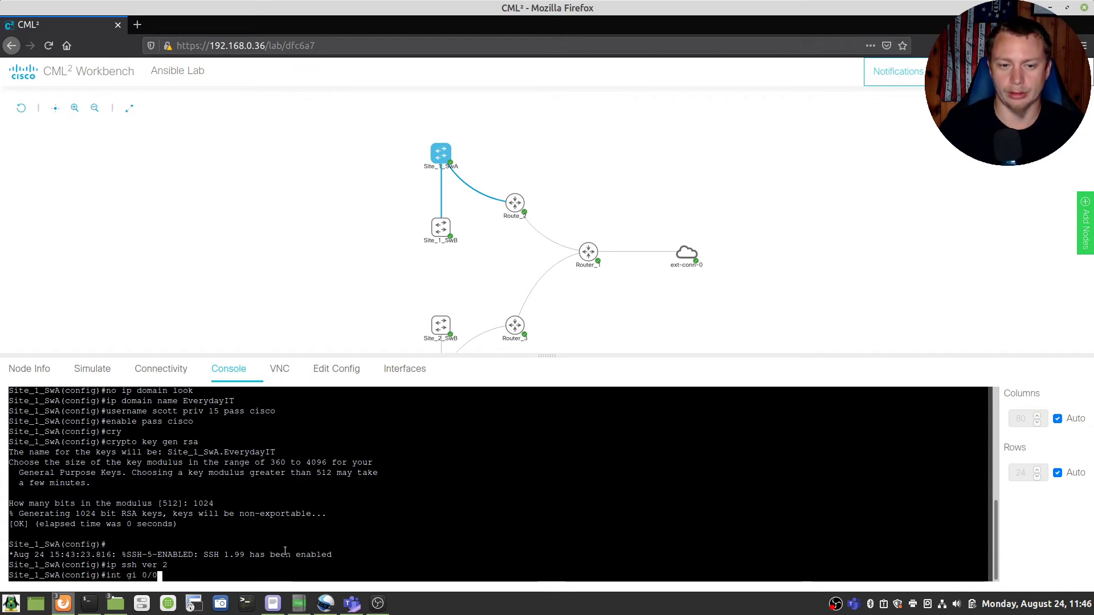
pyautogui.press('Return')
pyautogui.write('no sw')
pyautogui.press('Tab')
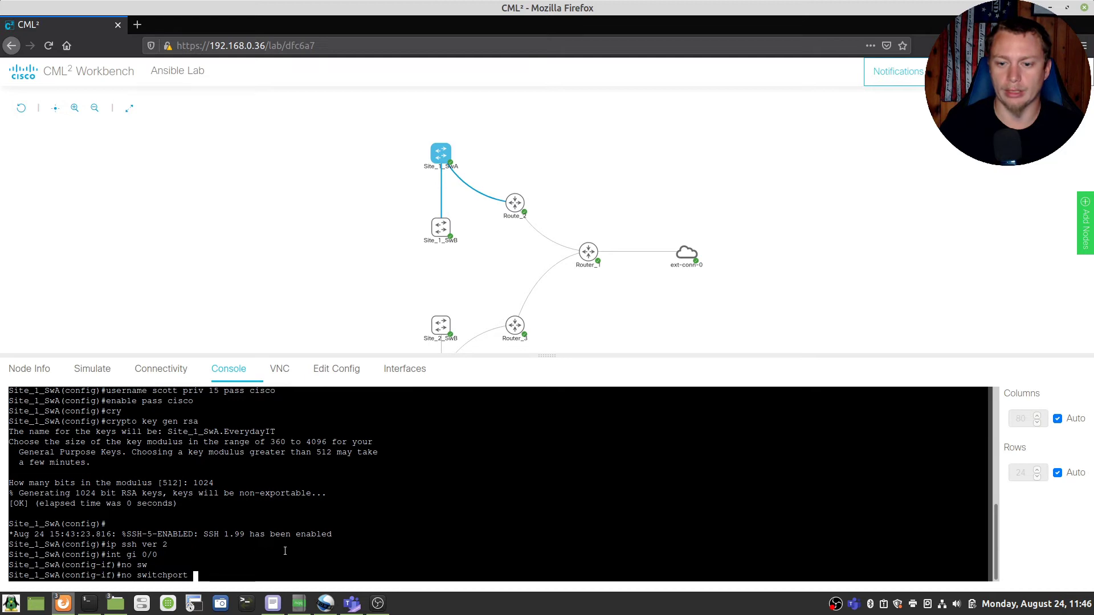
pyautogui.press('Return')
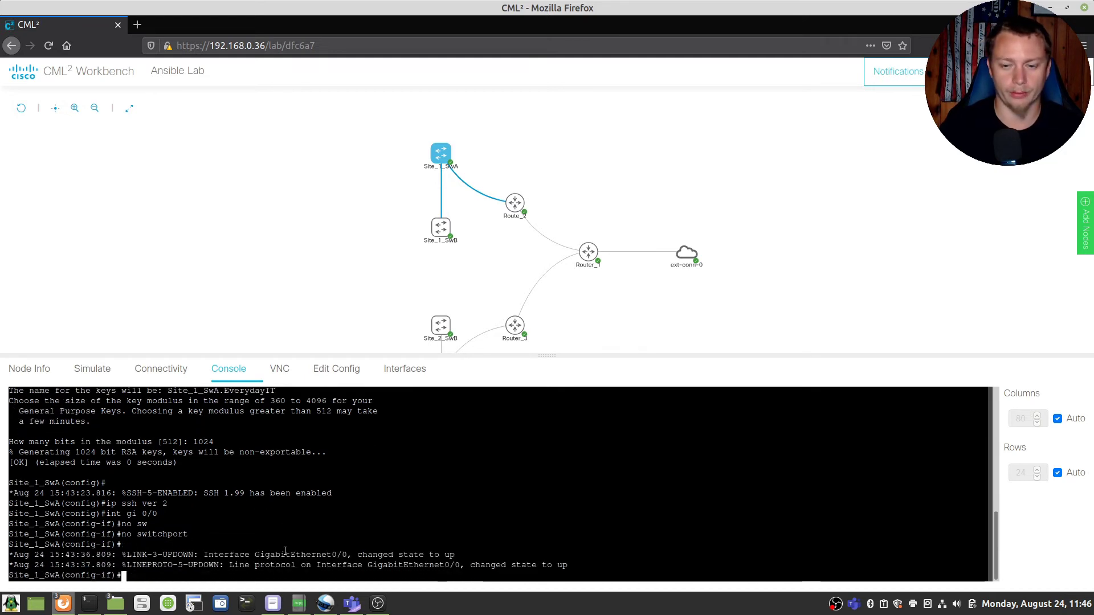
pyautogui.write('ip dhcp')
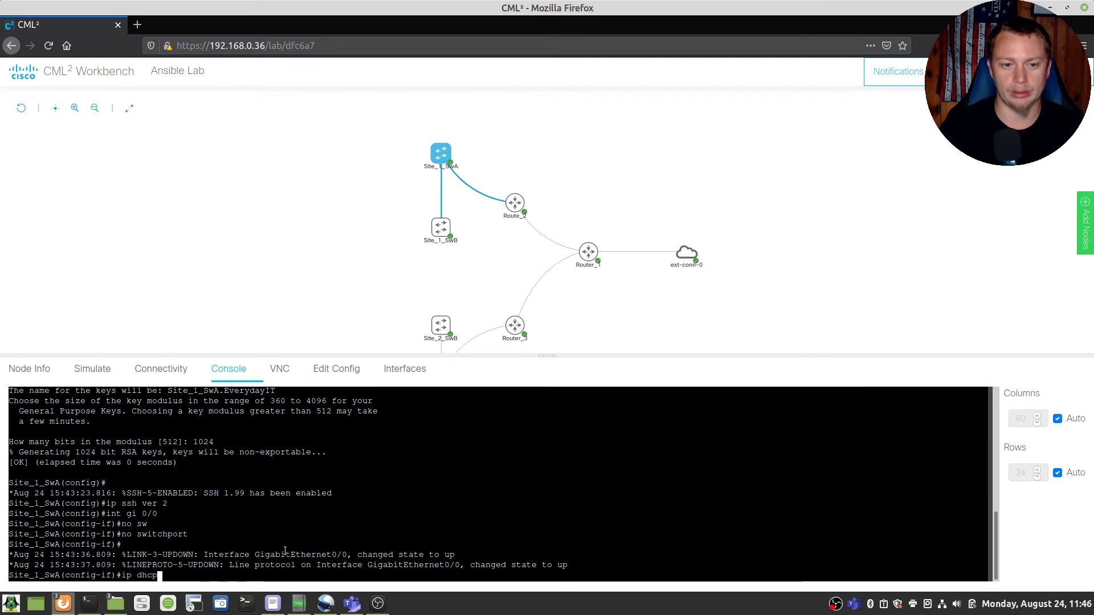
pyautogui.press('Return')
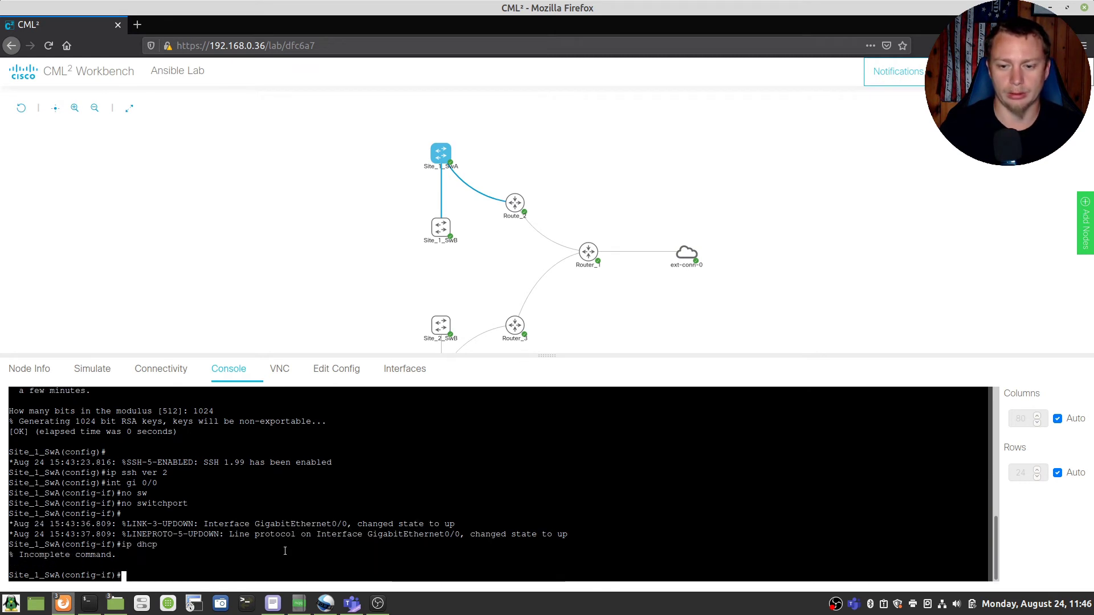
pyautogui.write('ip addr')
pyautogui.press('BackSpace')
pyautogui.press('BackSpace')
pyautogui.press('BackSpace')
pyautogui.press('BackSpace')
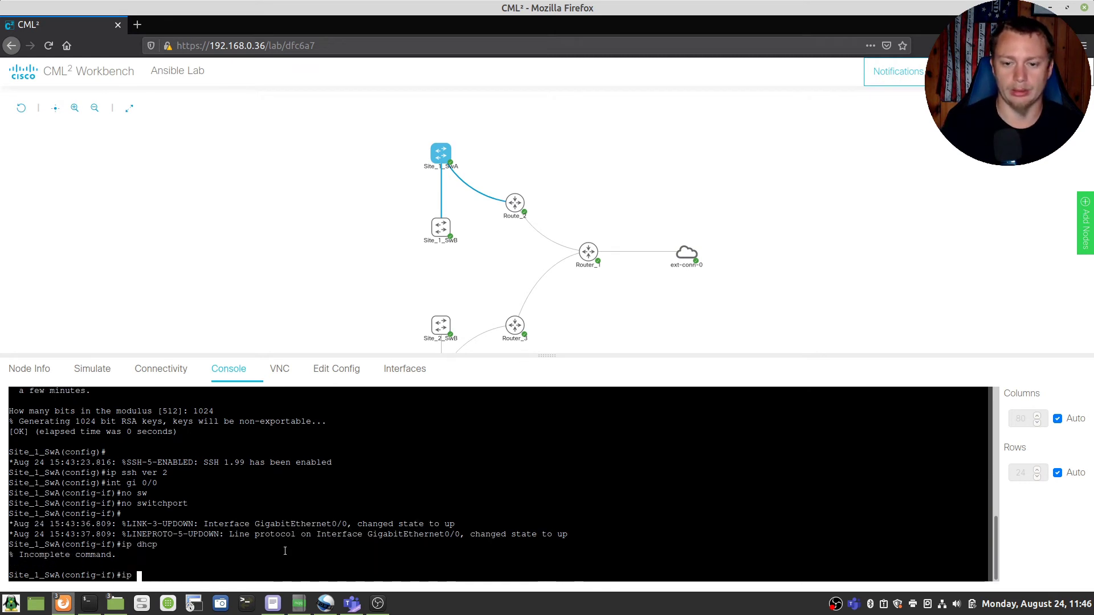
pyautogui.write('add dhcp')
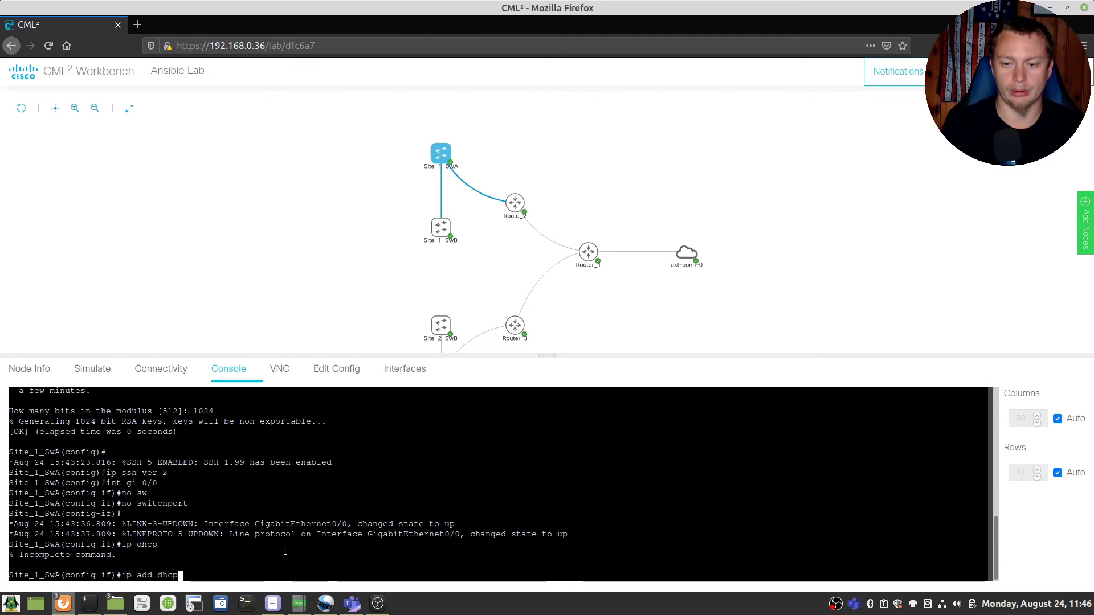
pyautogui.press('Return')
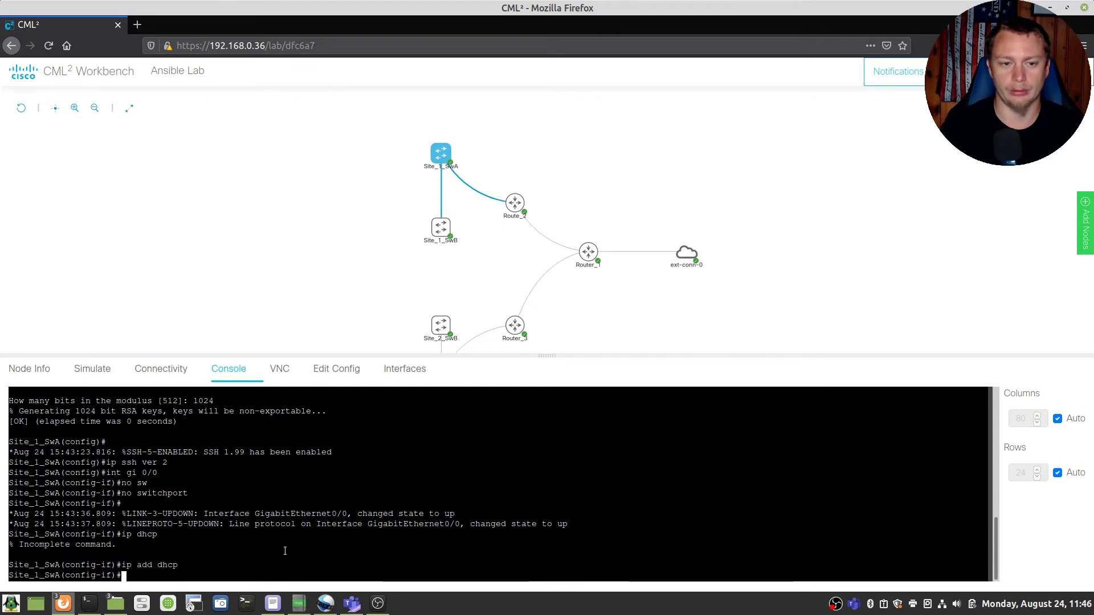
# Step: Add Gi0/0 to OSPF 1 area 0 and bring it up with no shut
pyautogui.write('ip ospf 1 ar')
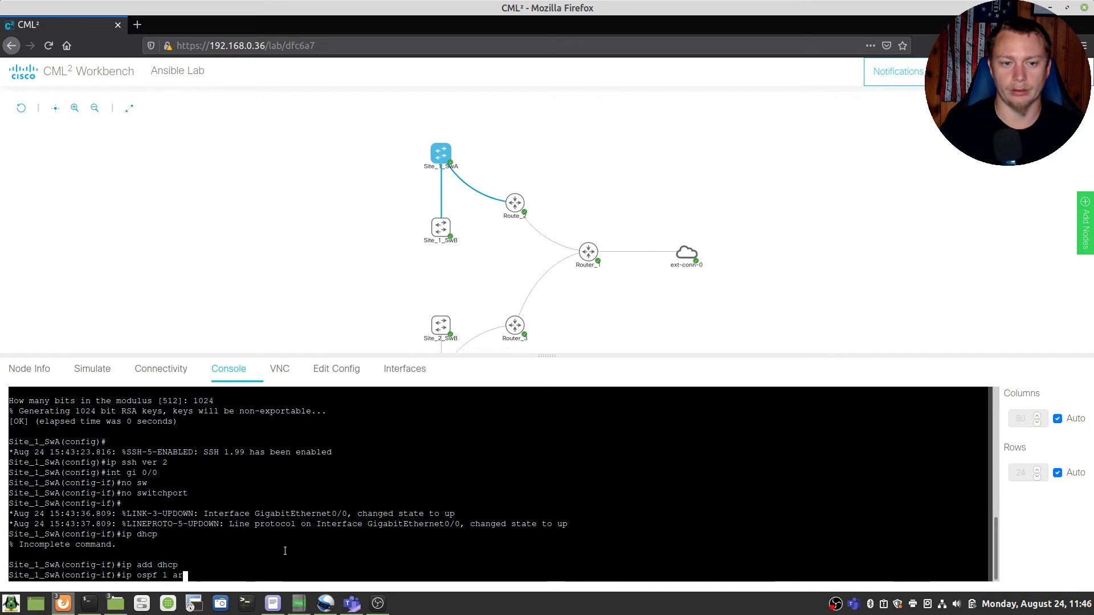
pyautogui.write('ea 0')
pyautogui.press('Return')
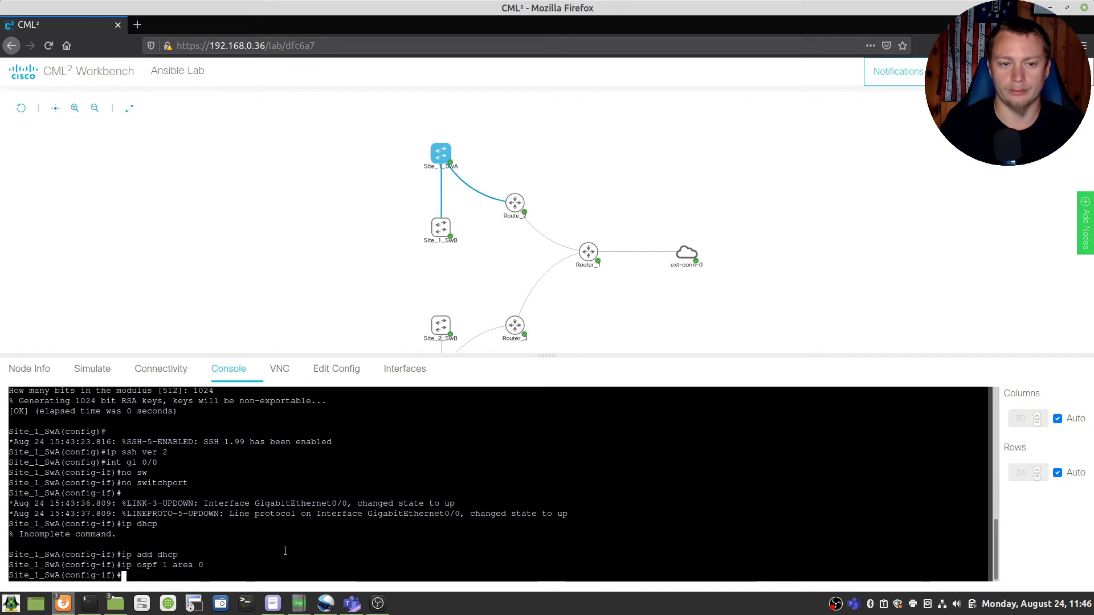
pyautogui.write('no shut')
pyautogui.press('Return')
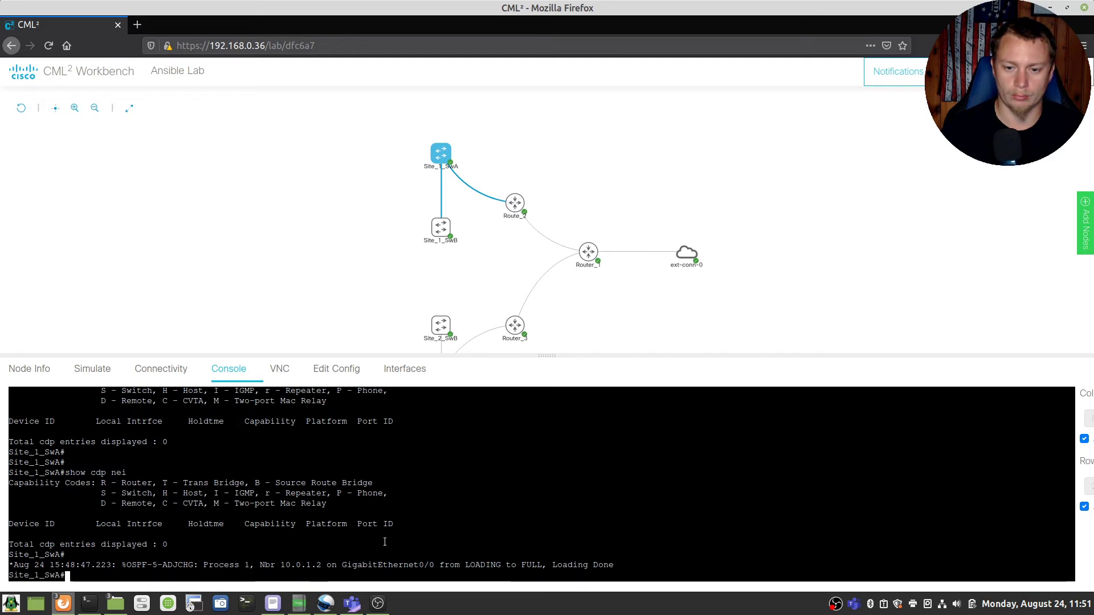
# Step: Run show cdp neighbors to check Router_2 appears on the Gig 0/0 link
pyautogui.press('Return')
pyautogui.press('Return')
pyautogui.press('Return')
pyautogui.press('Return')
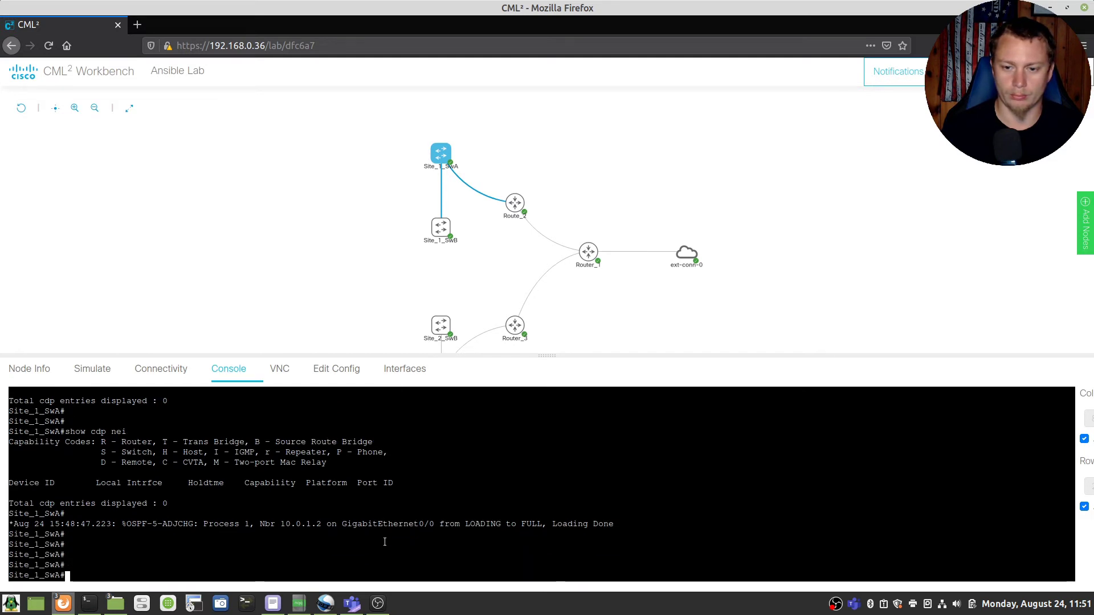
pyautogui.press('Up')
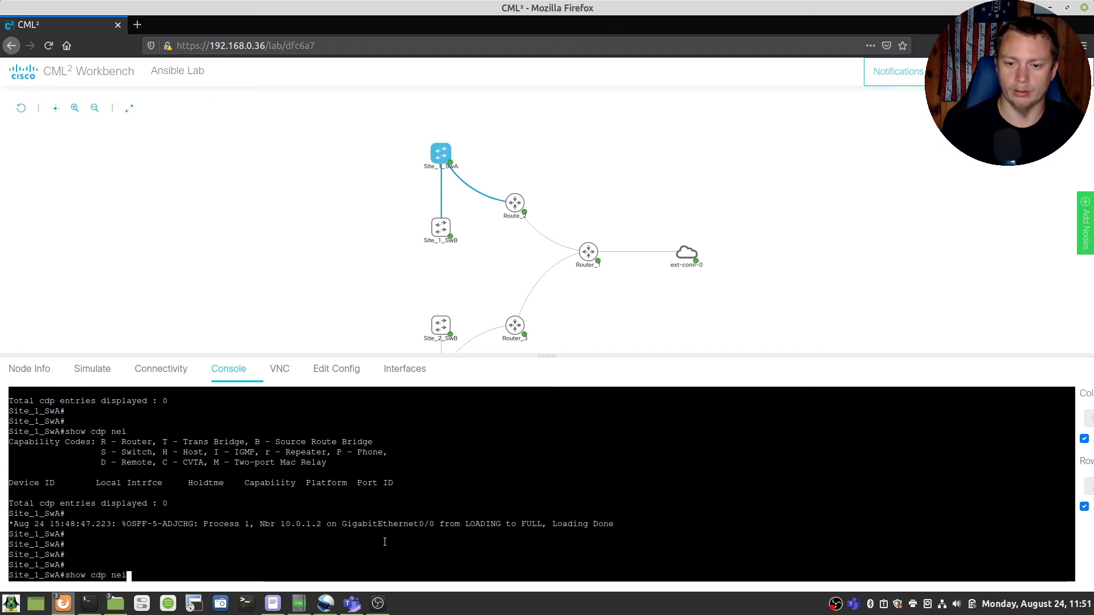
pyautogui.press('Return')
pyautogui.press('Return')
pyautogui.press('Return')
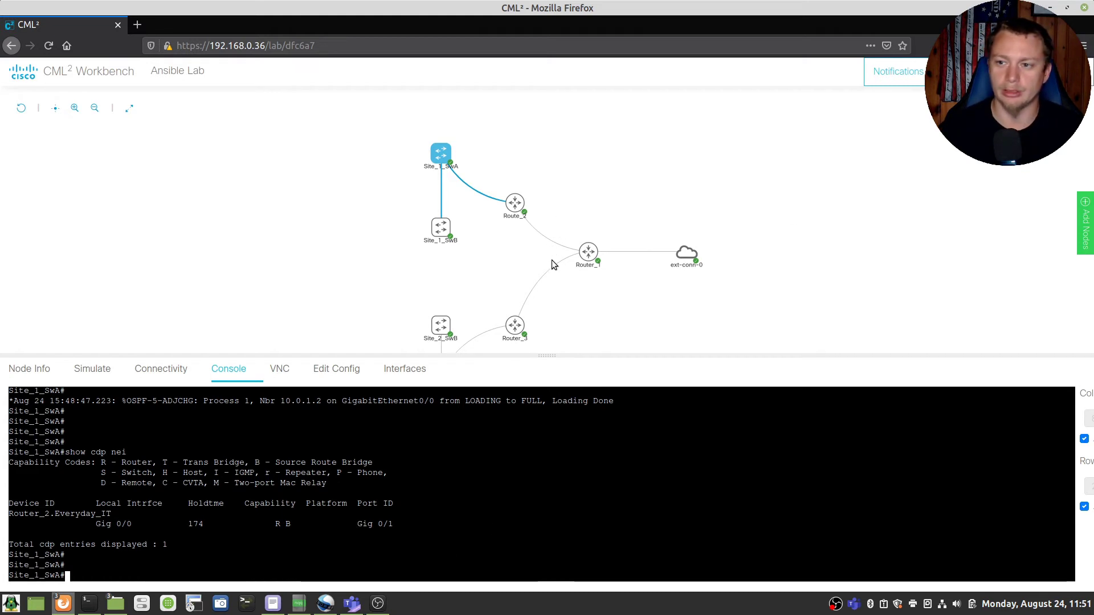
# Step: Filter the running configuration for crypto lines to confirm the RSA key exists
pyautogui.moveTo(582, 300); pyautogui.dragTo(546, 213)
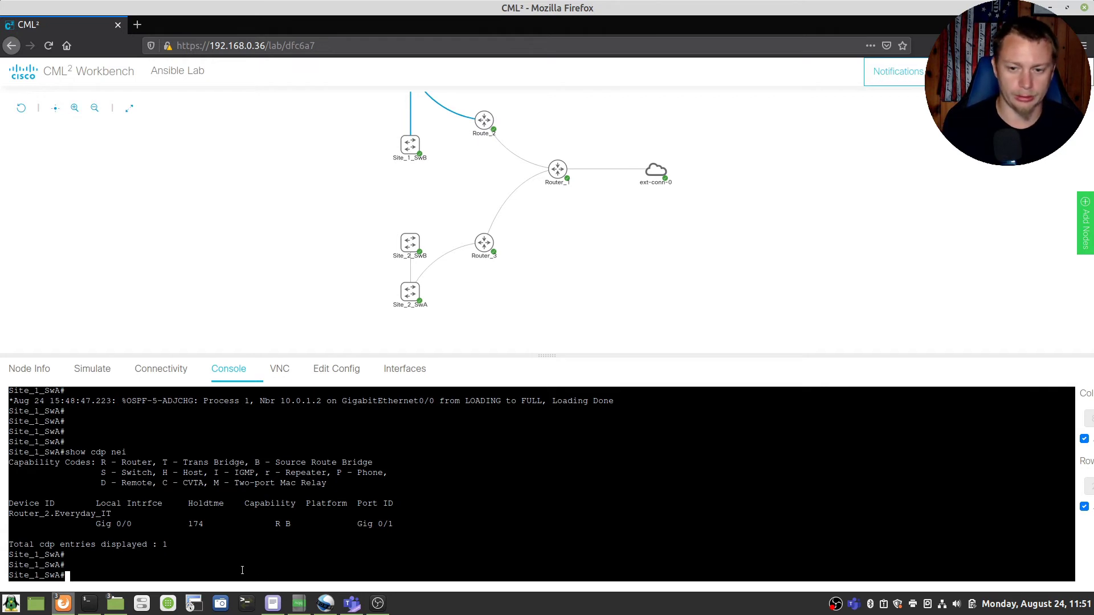
pyautogui.write('show ru')
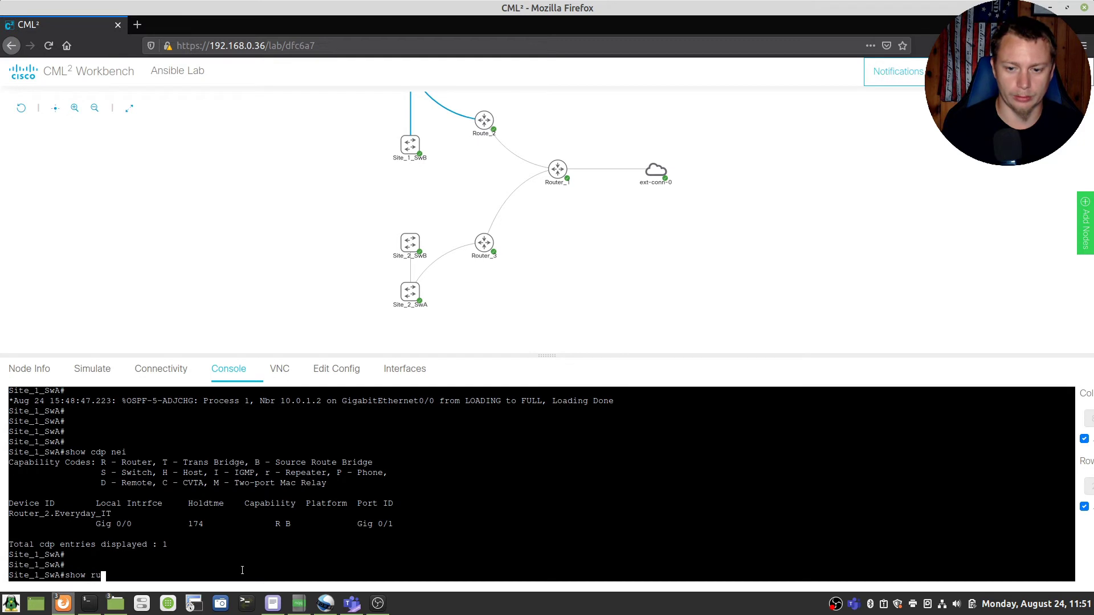
pyautogui.write('n | inc c')
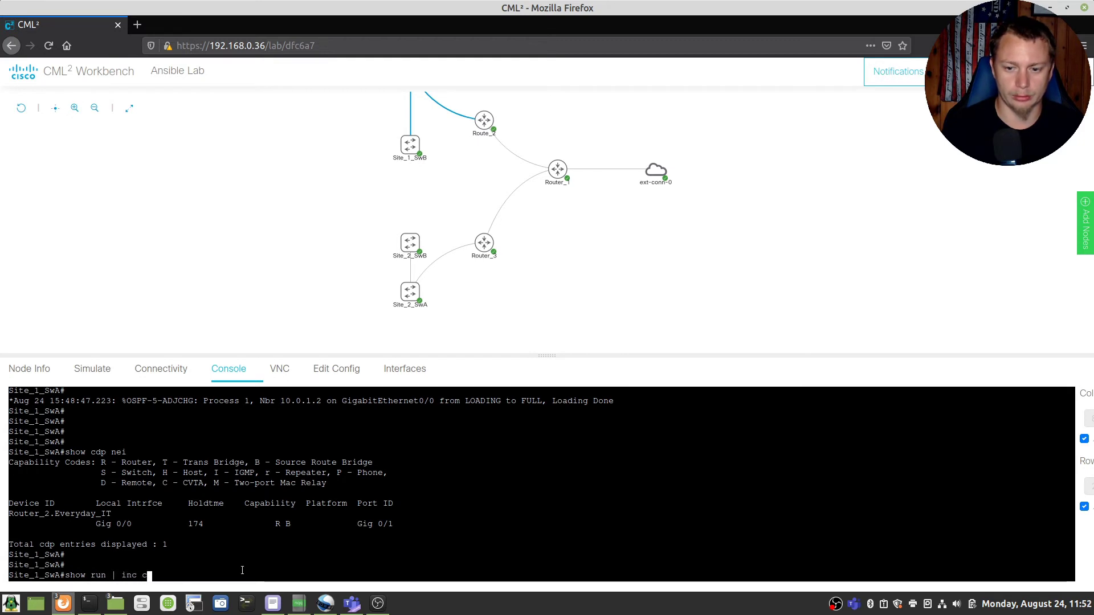
pyautogui.write('r')
pyautogui.press('Tab')
pyautogui.write('y')
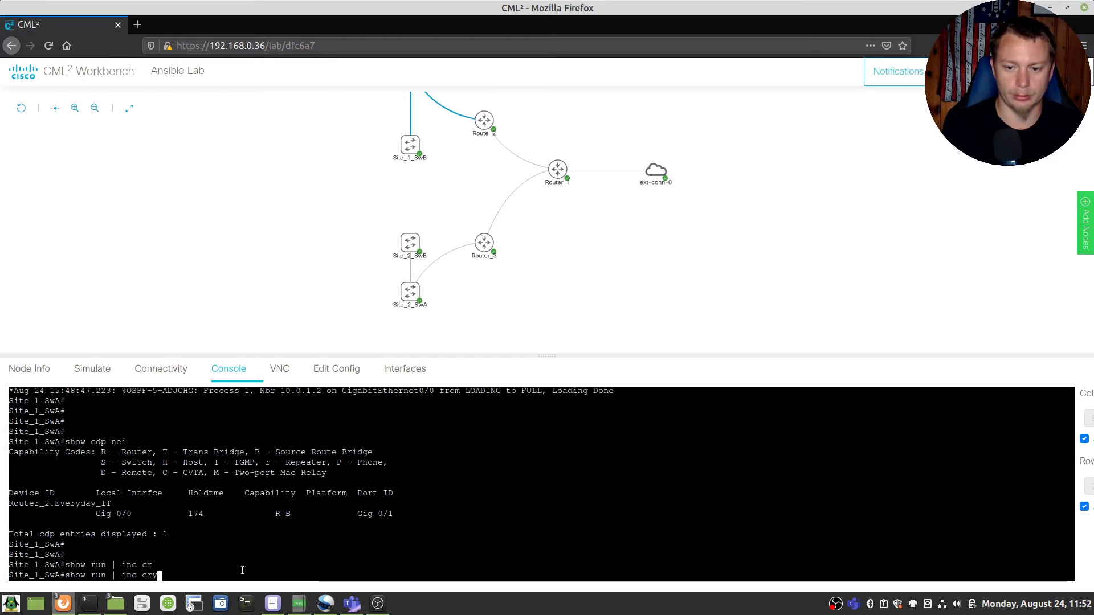
pyautogui.write('pto')
pyautogui.press('Return')
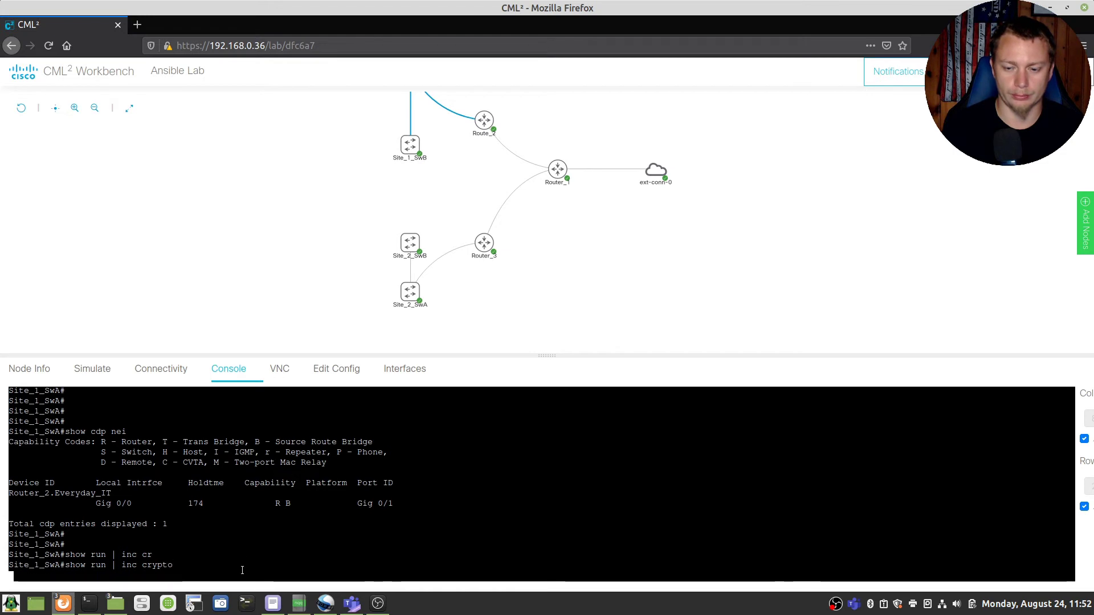
# Step: Run show ip ssh to confirm SSH version 2.0 is enabled
pyautogui.write('show ru')
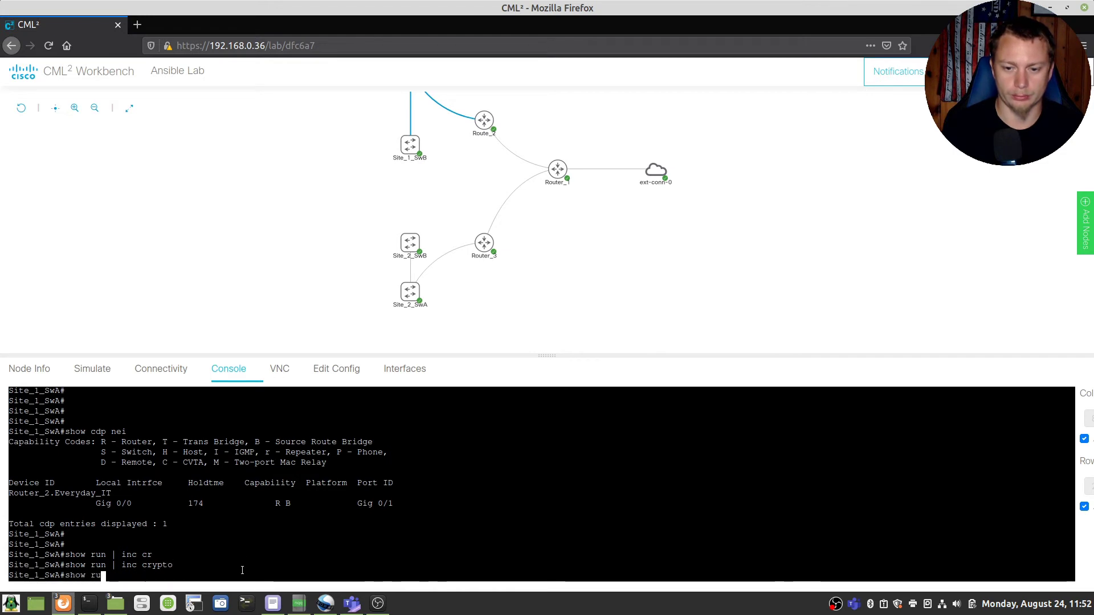
pyautogui.write('n')
pyautogui.press('BackSpace')
pyautogui.press('BackSpace')
pyautogui.press('BackSpace')
pyautogui.write('ip ssh')
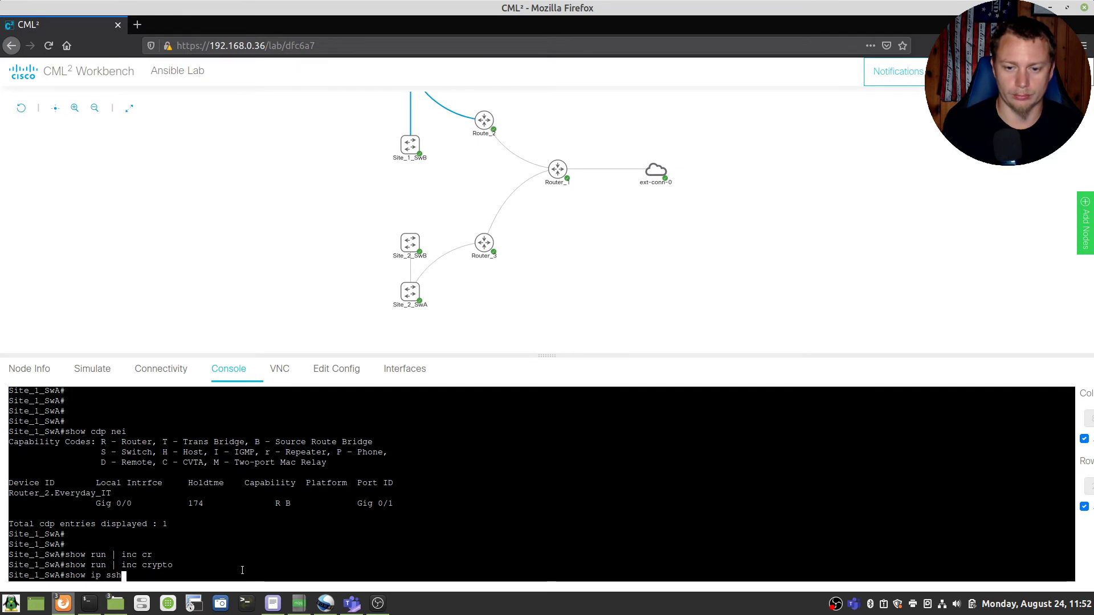
pyautogui.press('Return')
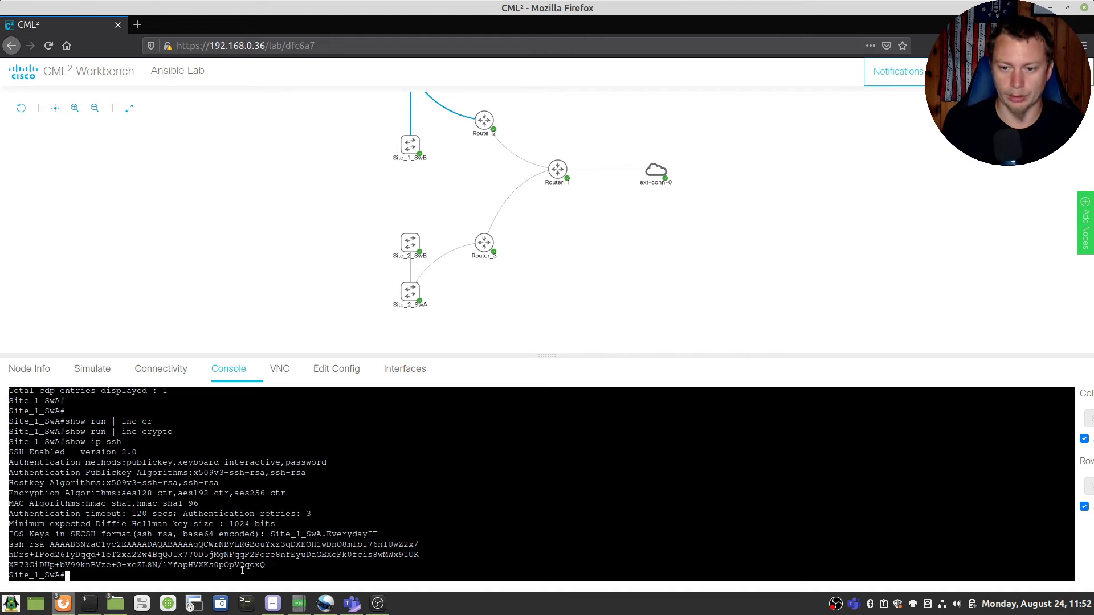
pyautogui.press('Return')
pyautogui.press('Return')
pyautogui.press('Return')
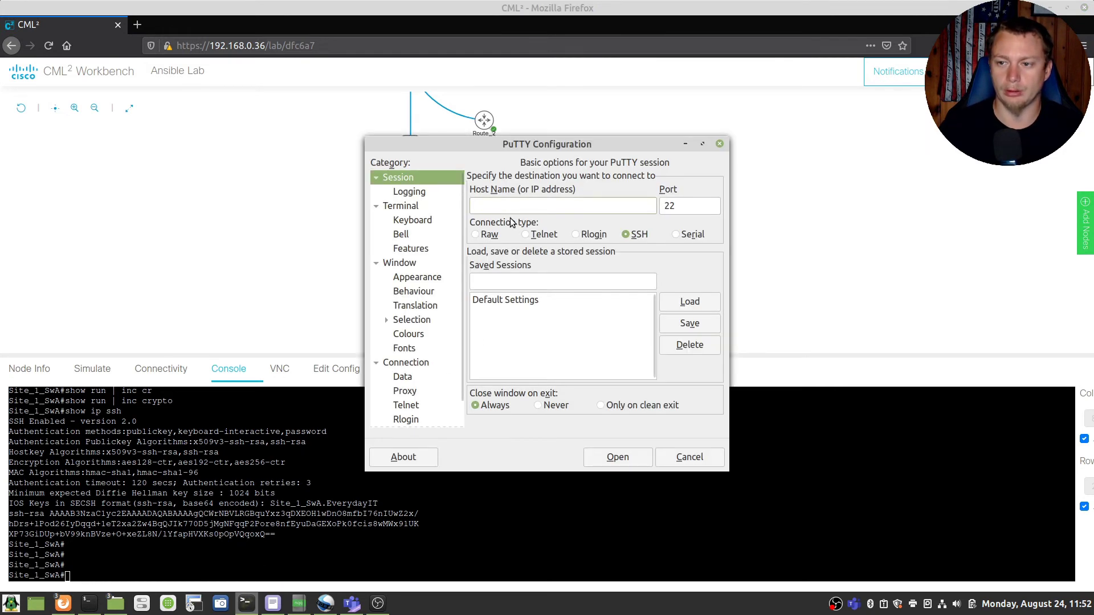
# Step: SSH into 10.1.1.2, accept the host key, log in as the local user, then close the session
pyautogui.write('10.1.1.2')
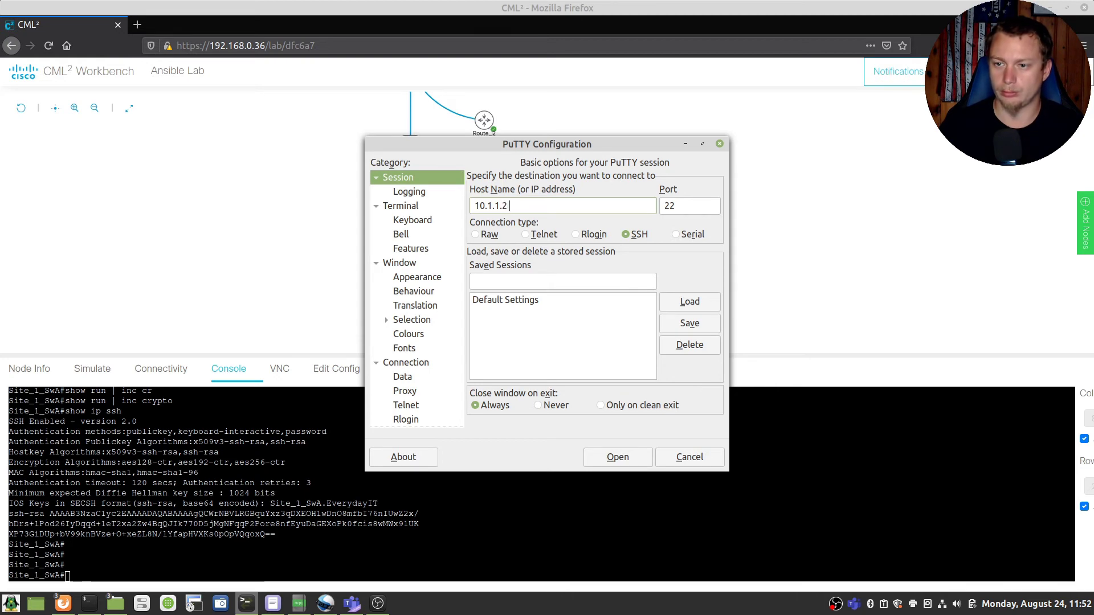
pyautogui.click(627, 458)
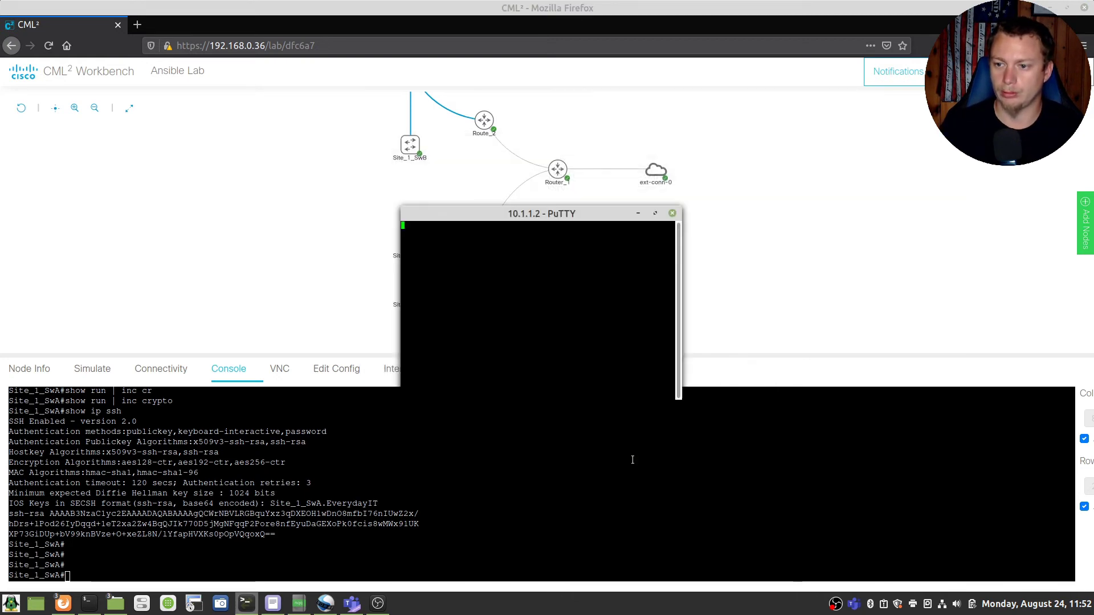
pyautogui.click(470, 379)
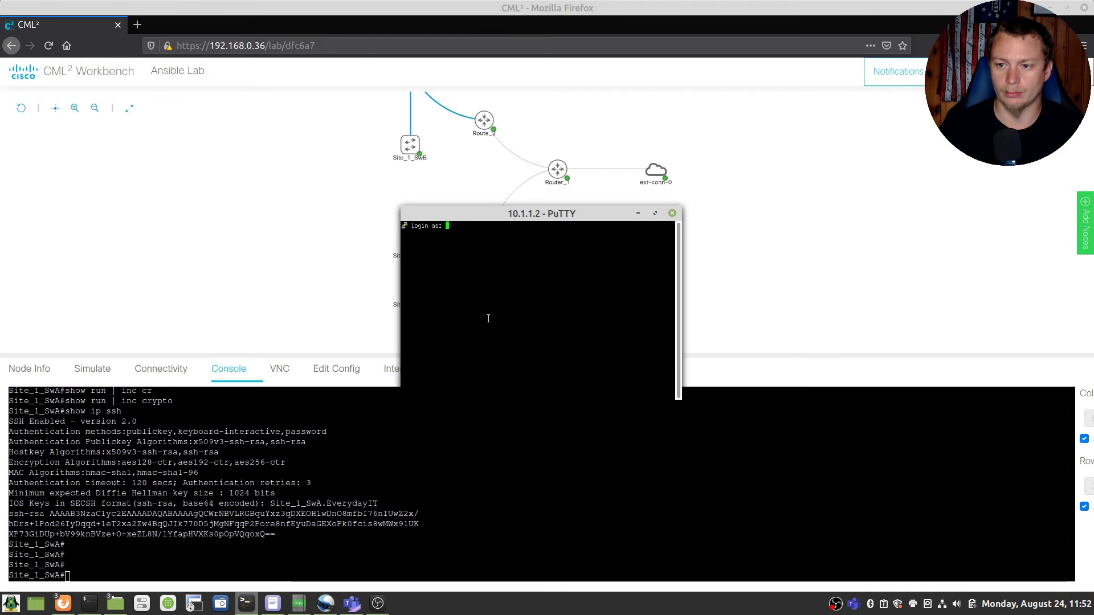
pyautogui.write('scott')
pyautogui.press('Return')
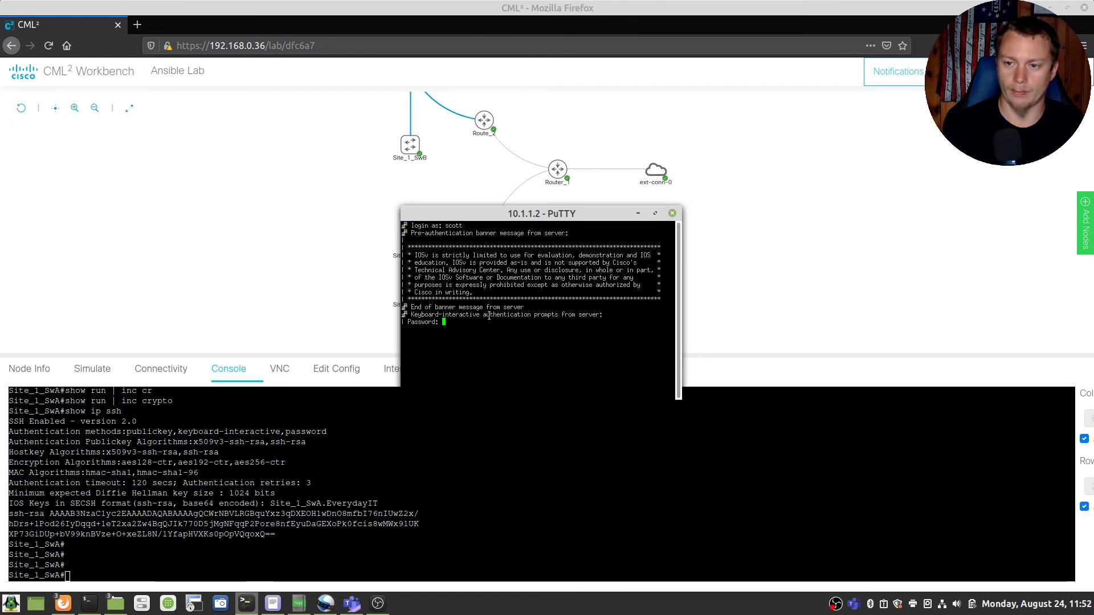
pyautogui.press('Return')
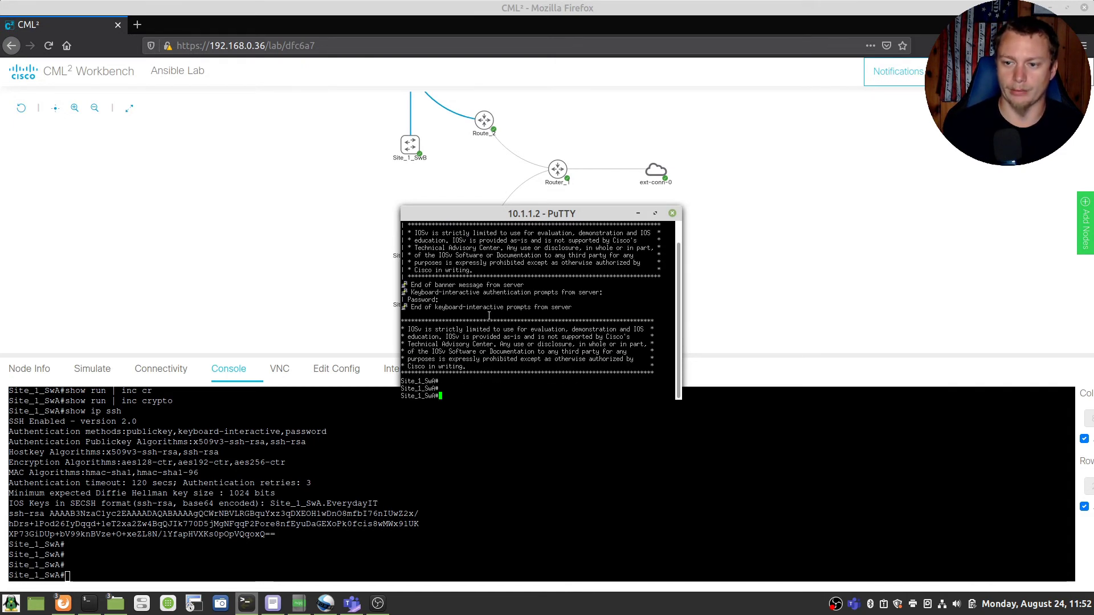
pyautogui.click(671, 213)
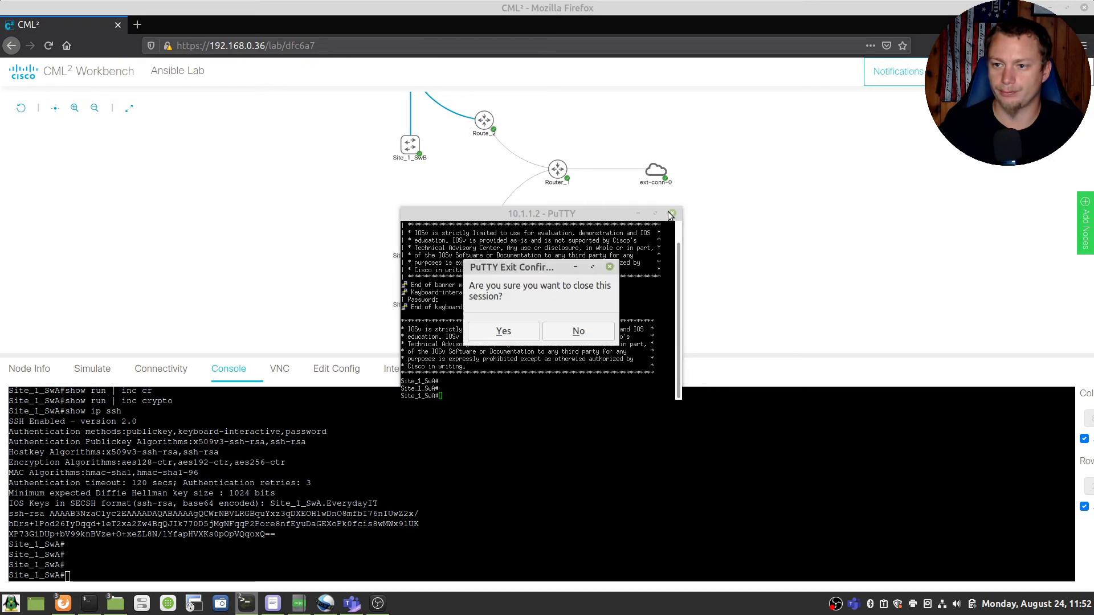
# Step: Confirm closing PuTTY, then open and activate the Site_2_SwA console terminal
pyautogui.click(504, 331)
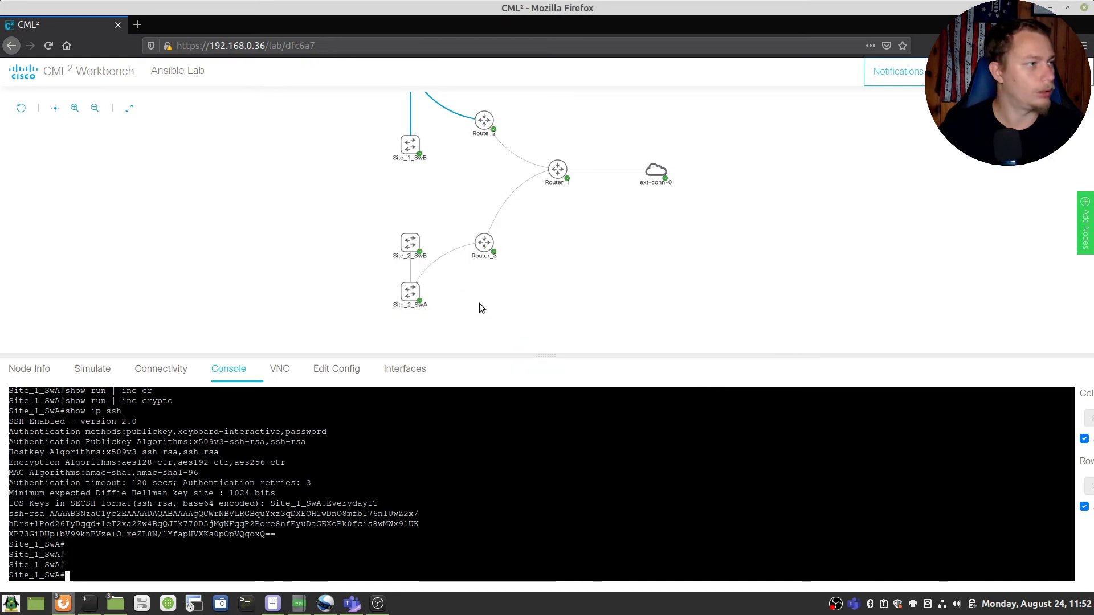
pyautogui.moveTo(387, 300)
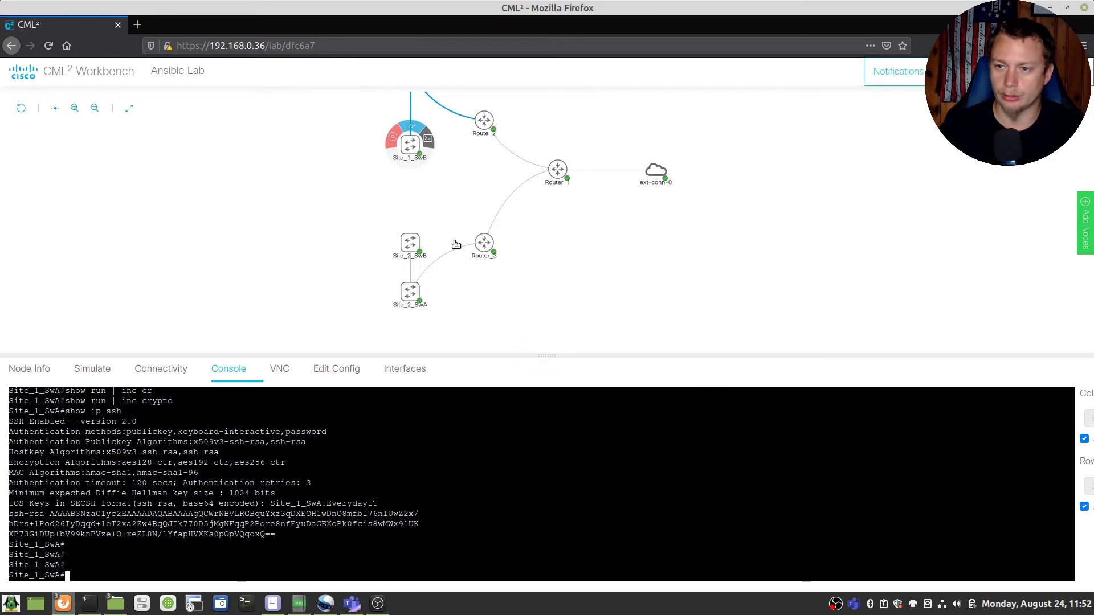
pyautogui.moveTo(452, 243); pyautogui.dragTo(454, 198)
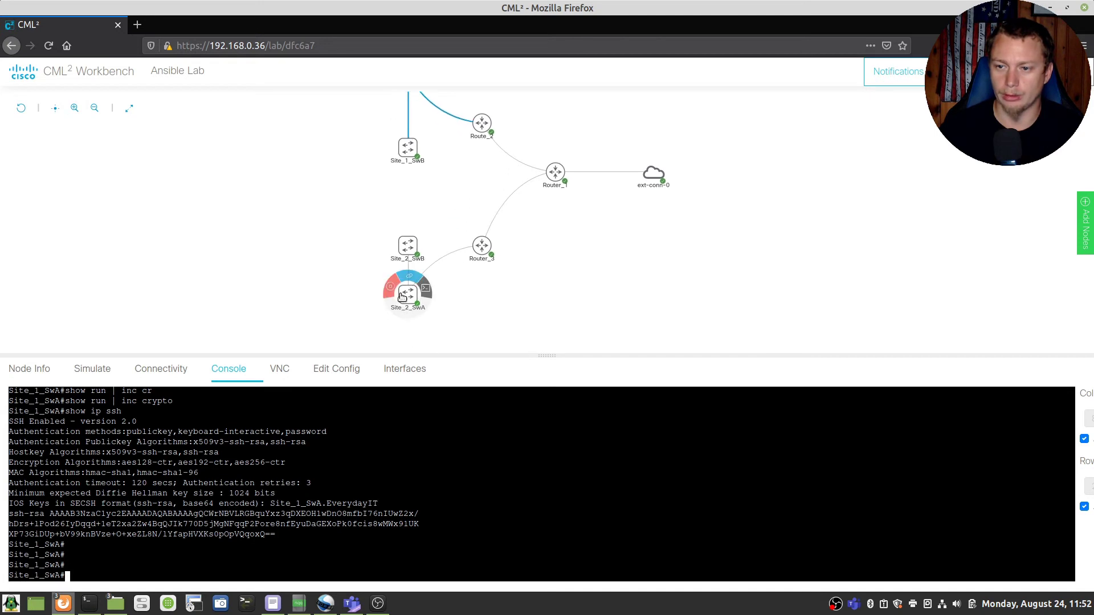
pyautogui.click(425, 291)
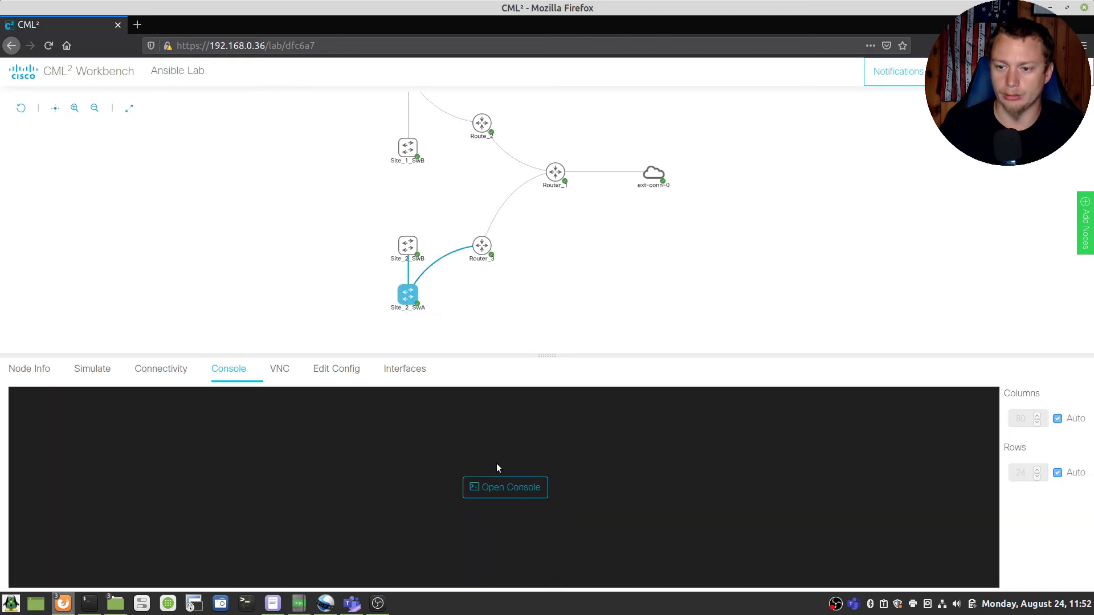
pyautogui.click(502, 487)
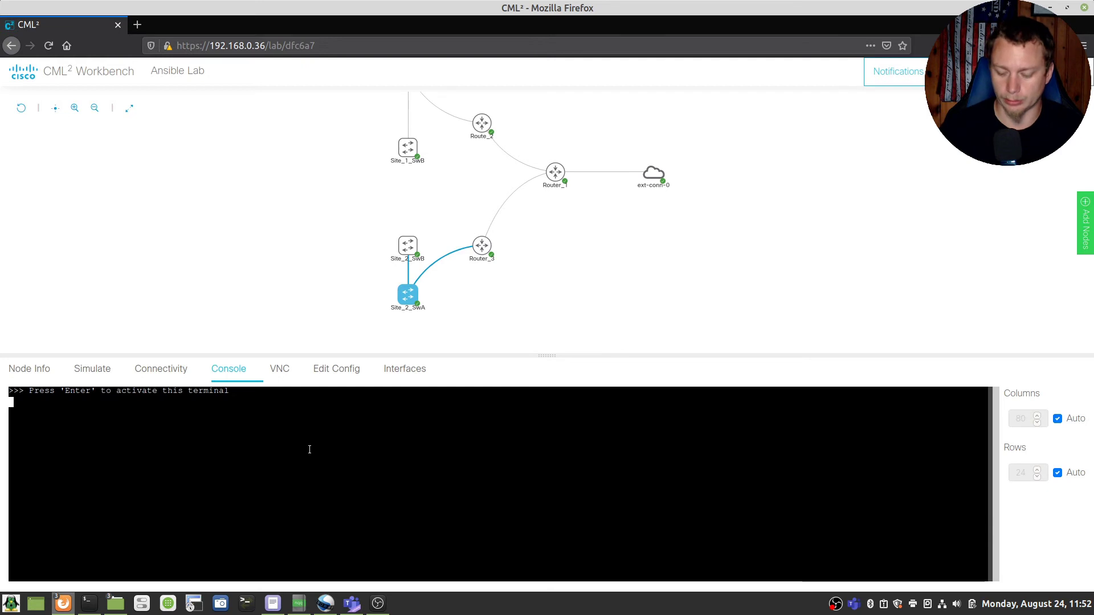
pyautogui.press('Return')
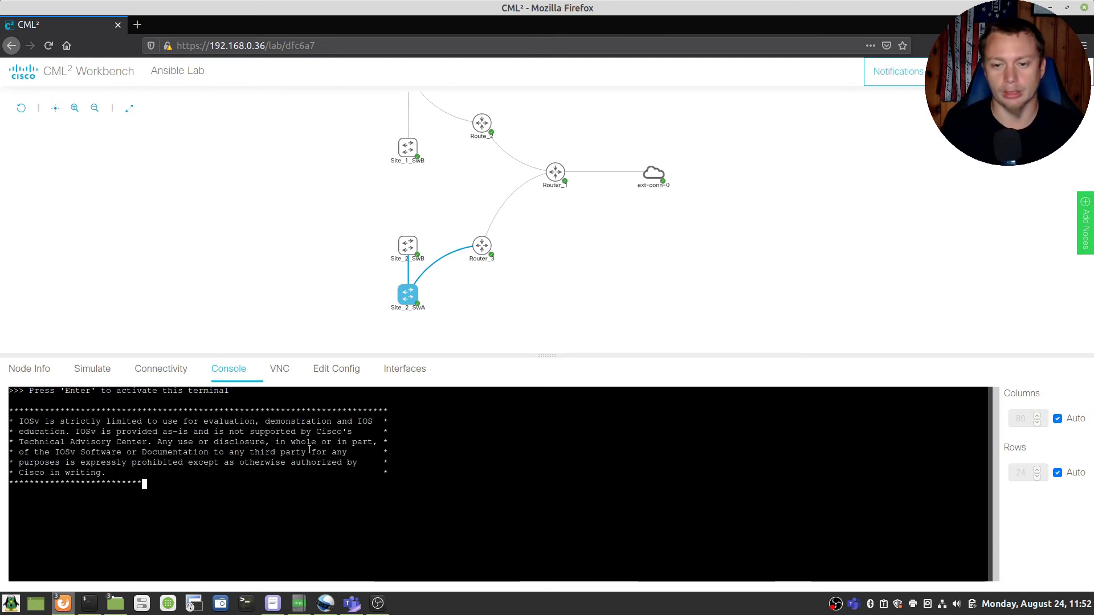
# Step: Enter global config, set hostname Site_2_SwA and enable synchronous logging on console line 0
pyautogui.write('en')
pyautogui.press('Return')
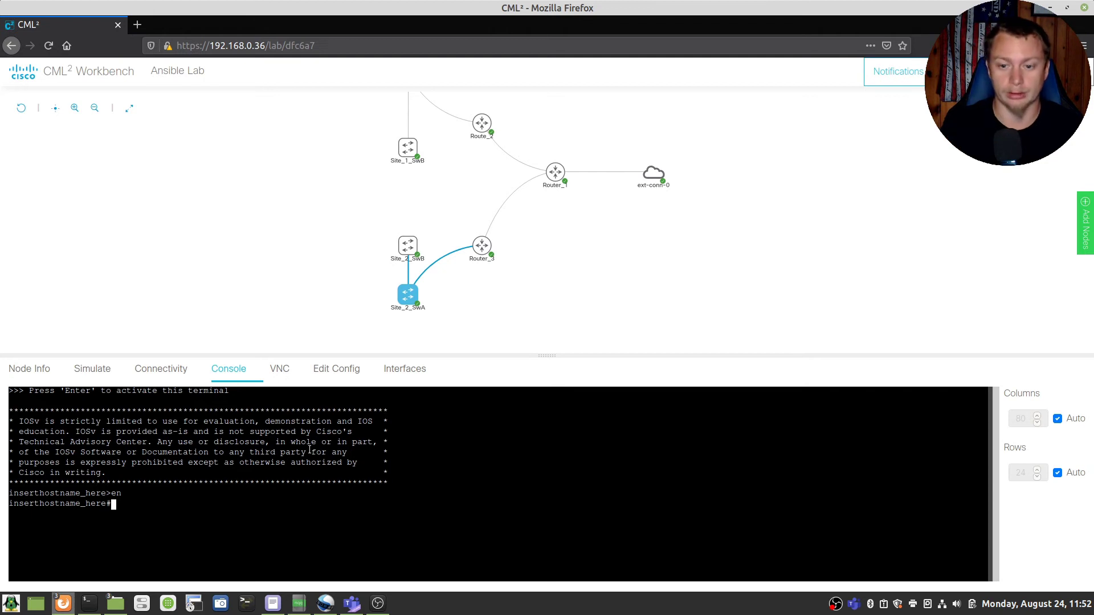
pyautogui.write('config t')
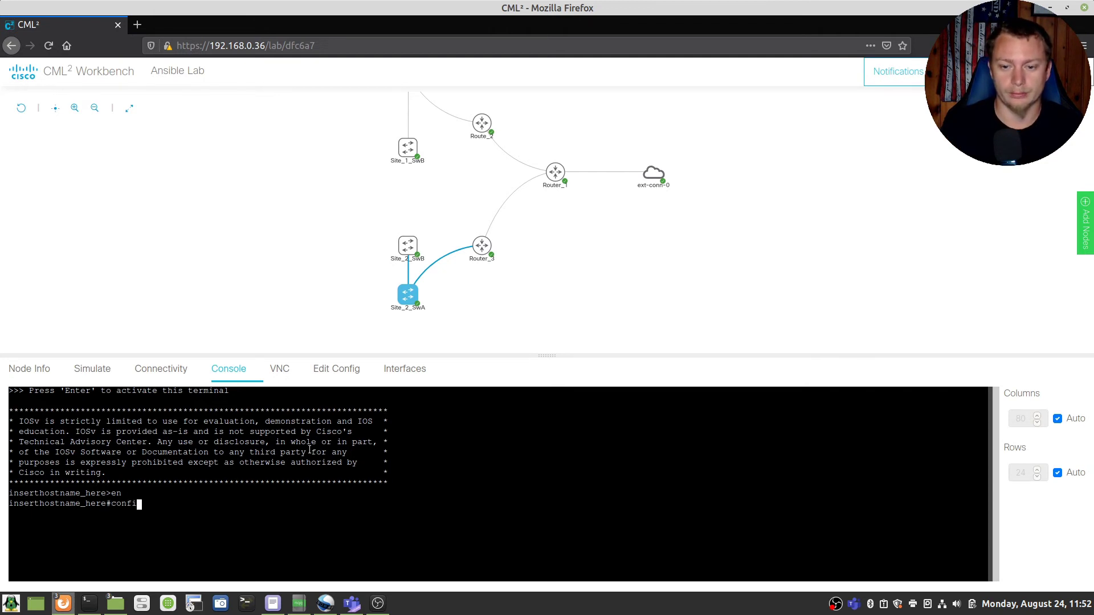
pyautogui.press('Return')
pyautogui.write('hostname ')
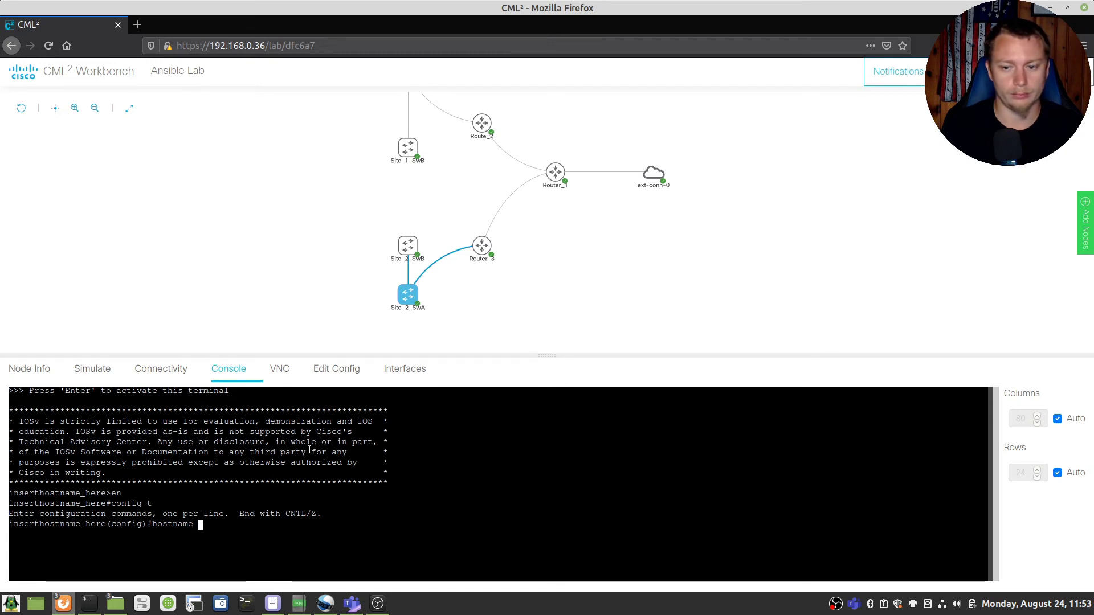
pyautogui.write('Site_')
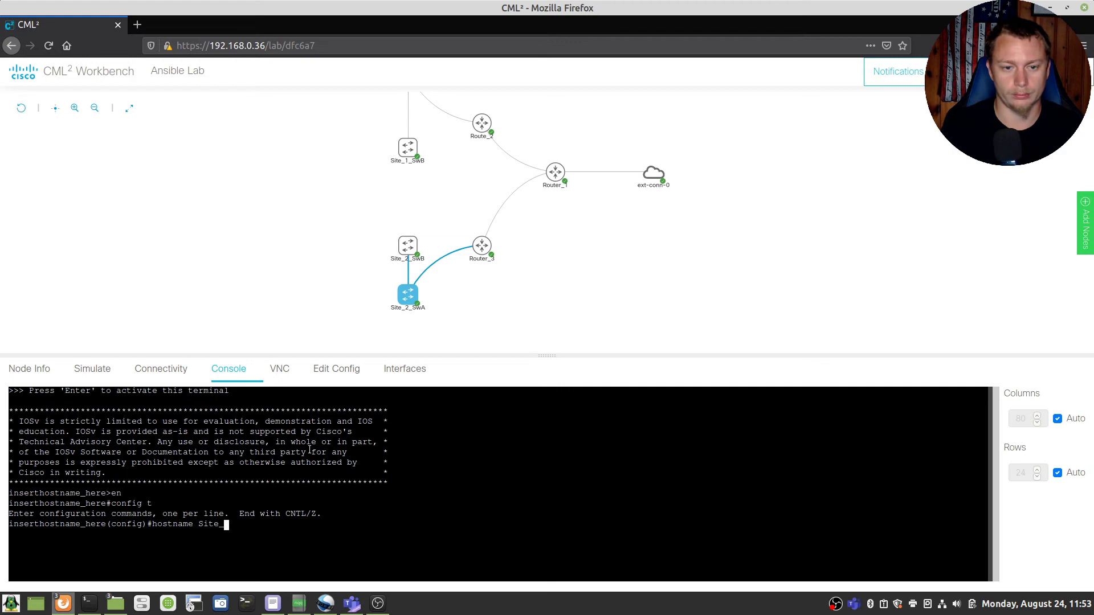
pyautogui.write('2_Sw')
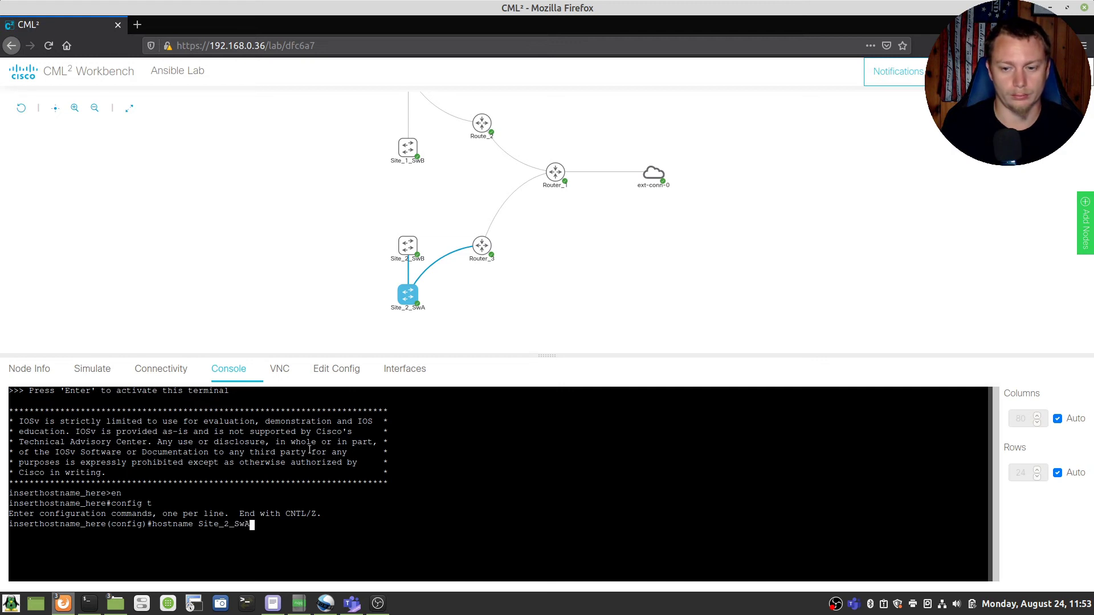
pyautogui.write('A')
pyautogui.press('Return')
pyautogui.write('line con 0')
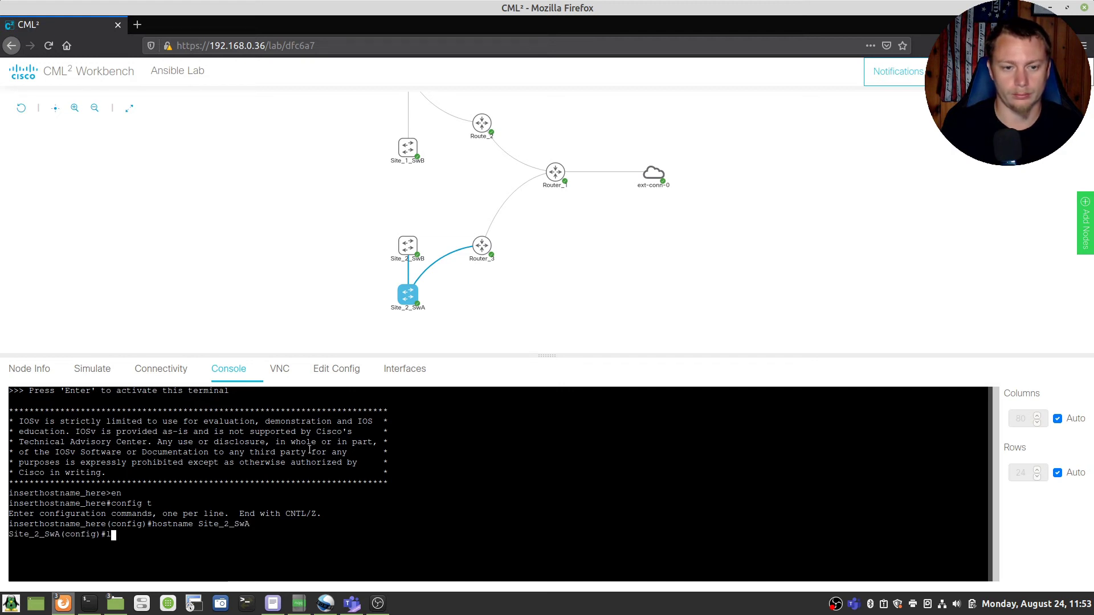
pyautogui.press('Return')
pyautogui.write('logging sync')
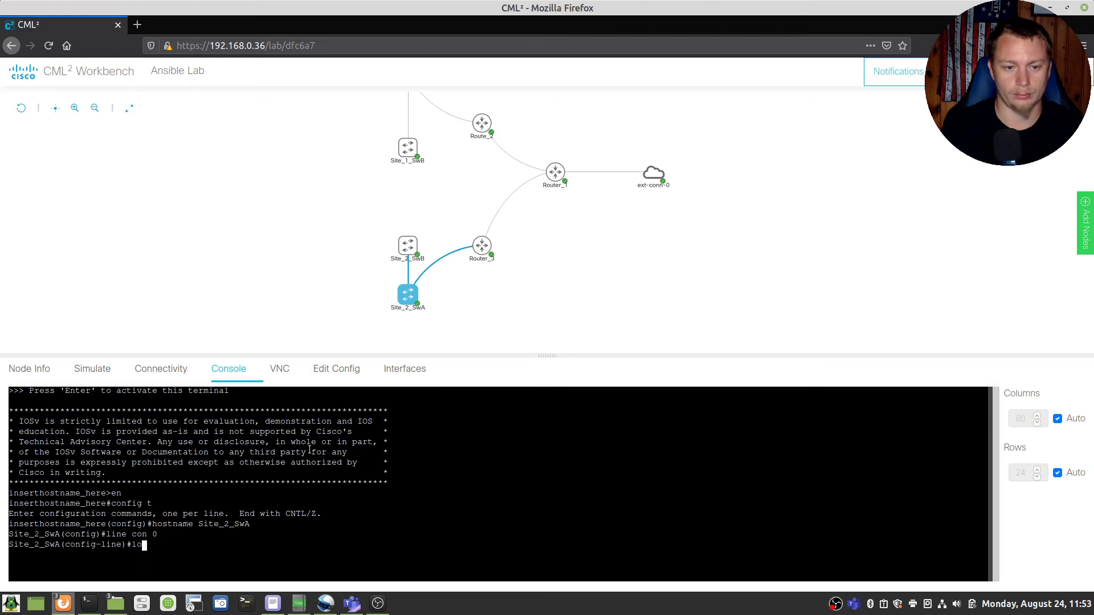
pyautogui.press('Return')
# Step: Configure VTY lines 0–15 with synchronous logging, local login, SSH-only input and all output
pyautogui.write('line vty 0 15')
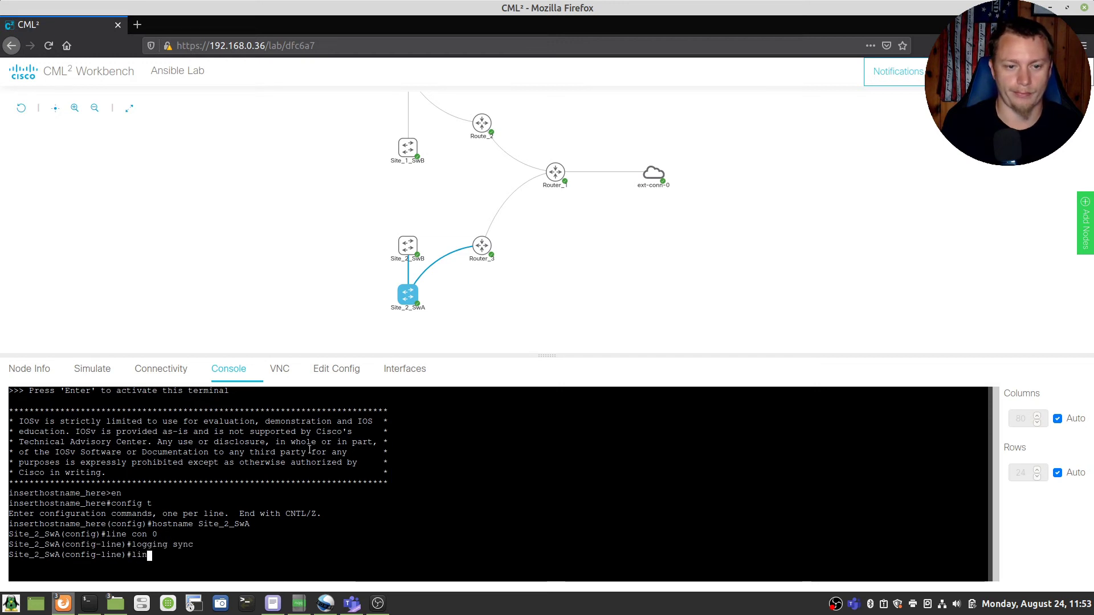
pyautogui.press('Return')
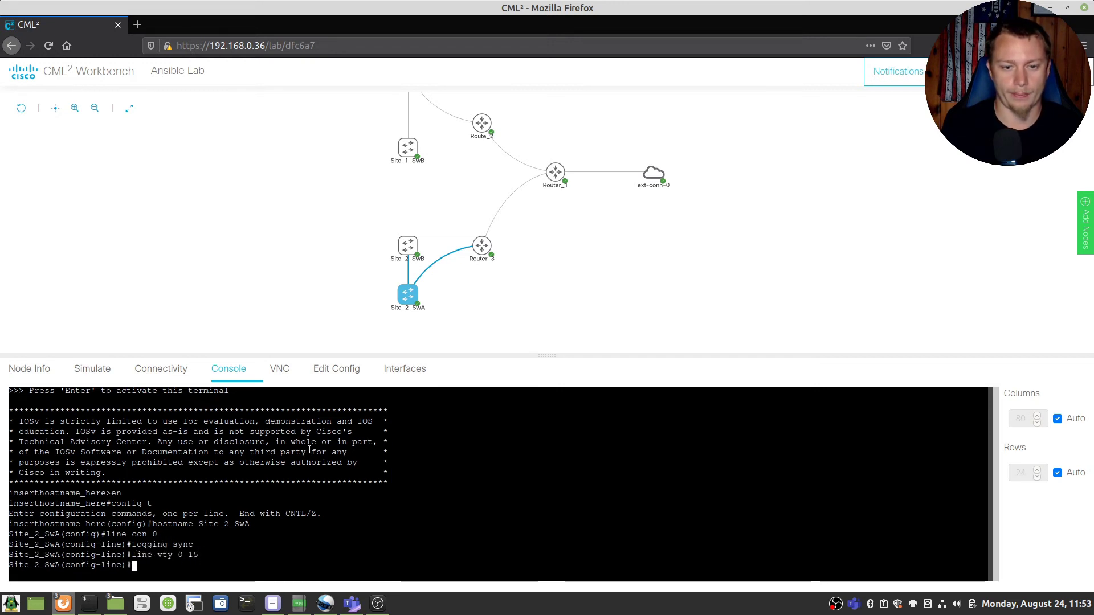
pyautogui.write('logging syn')
pyautogui.press('Return')
pyautogui.write('lo')
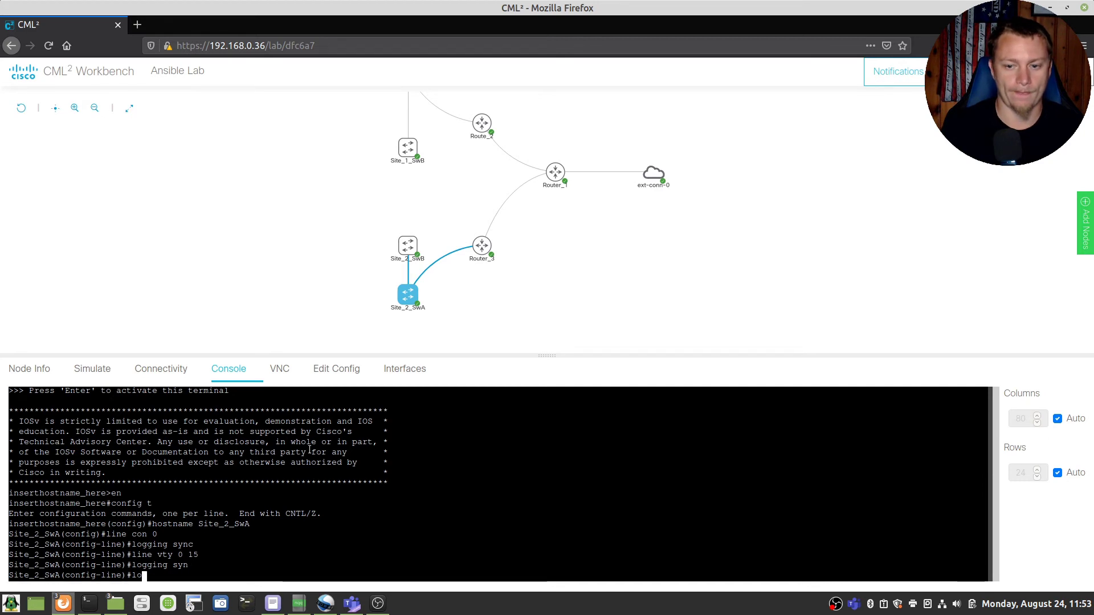
pyautogui.write('gin local')
pyautogui.press('Return')
pyautogui.write('transport in ')
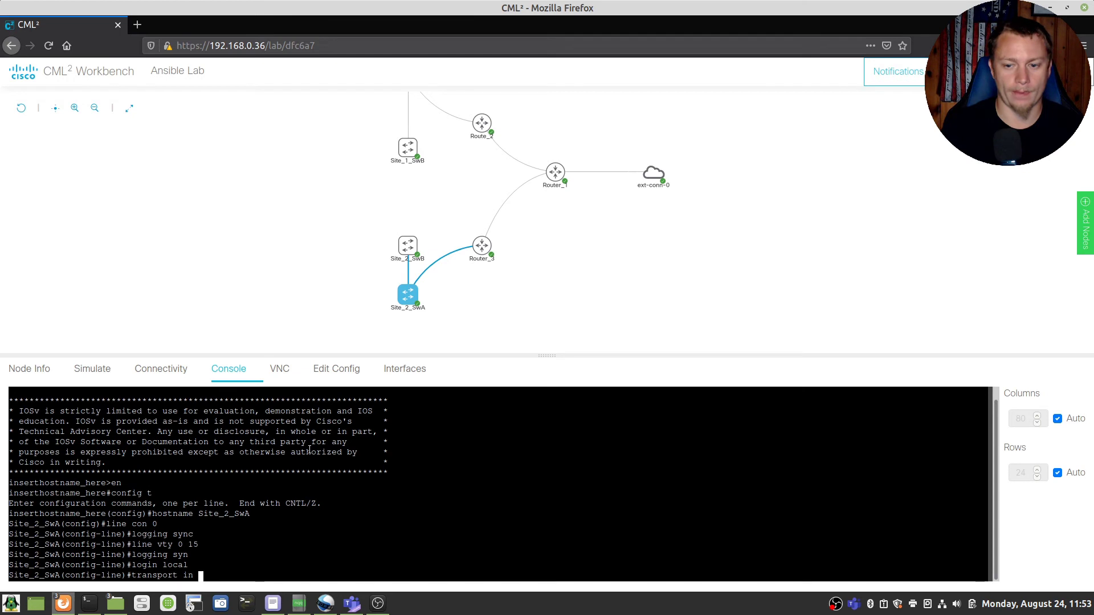
pyautogui.write('ssh')
pyautogui.press('Return')
pyautogui.write('tran')
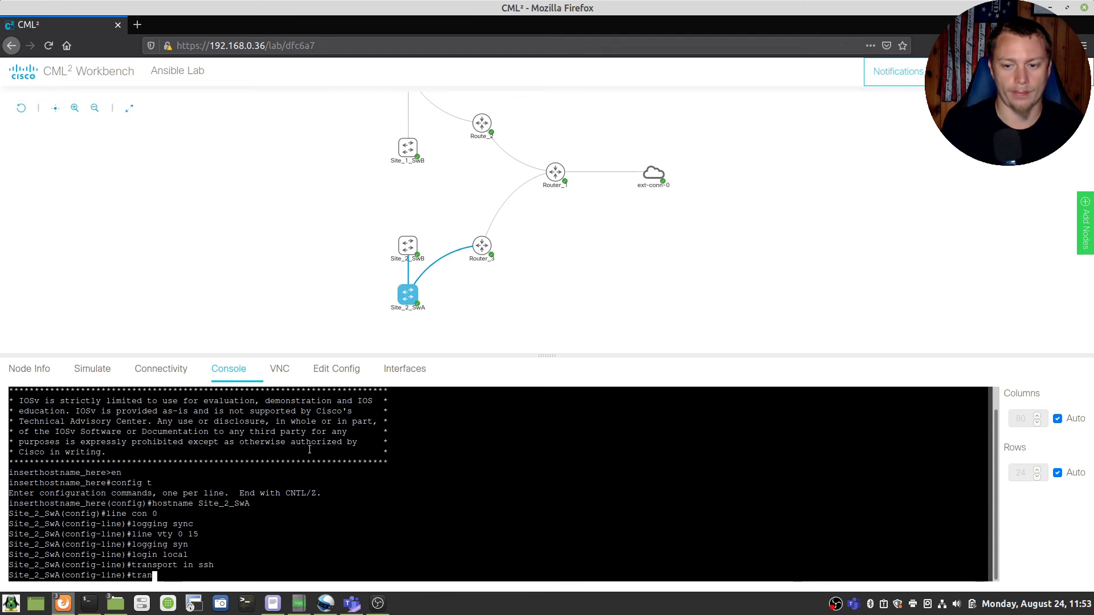
pyautogui.write('sport out all')
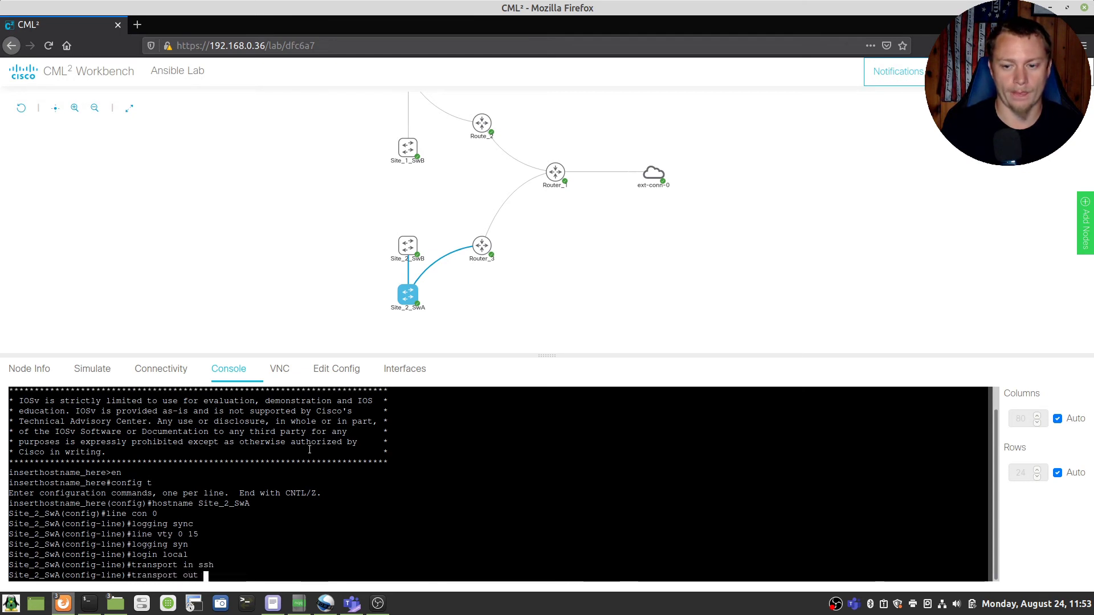
pyautogui.press('Return')
pyautogui.write('exit')
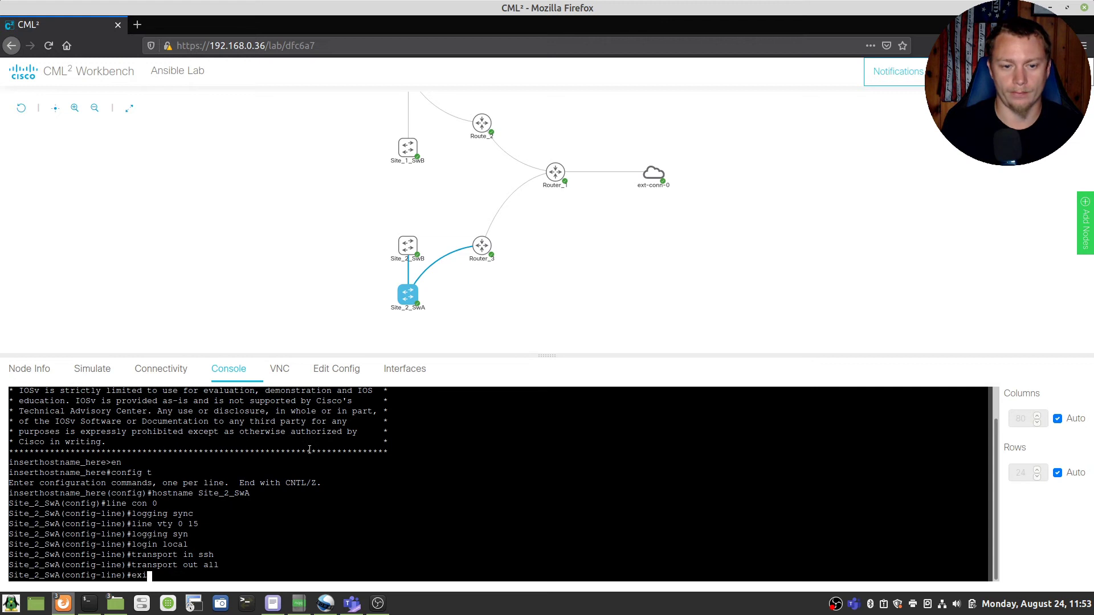
pyautogui.press('Return')
# Step: Disable IP domain lookup and set the domain name to EverydayIT
pyautogui.write('no ip domain look')
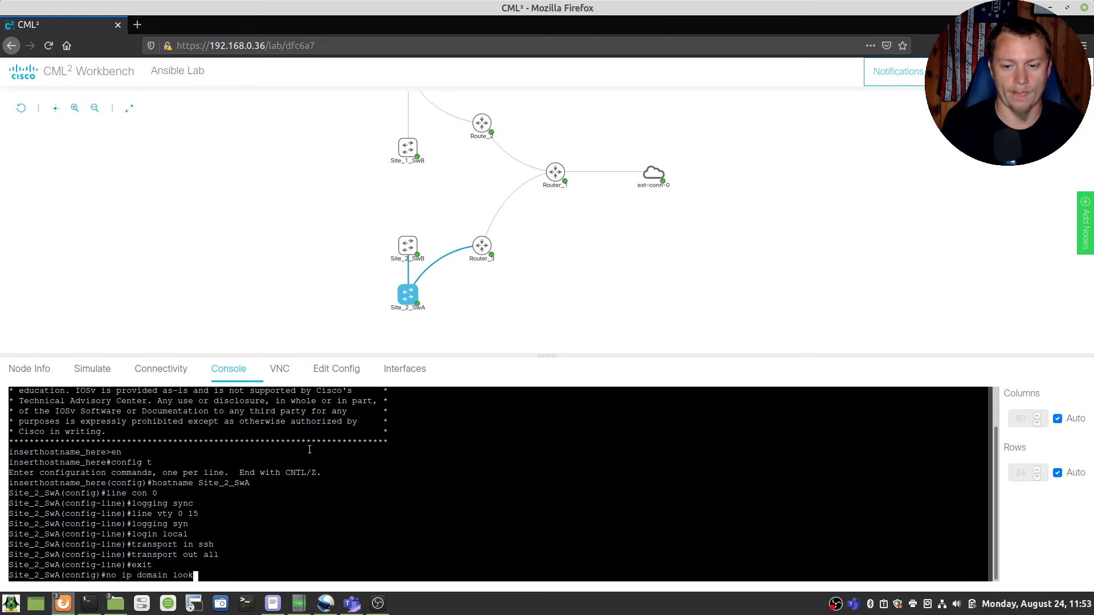
pyautogui.press('Return')
pyautogui.write('ip doma')
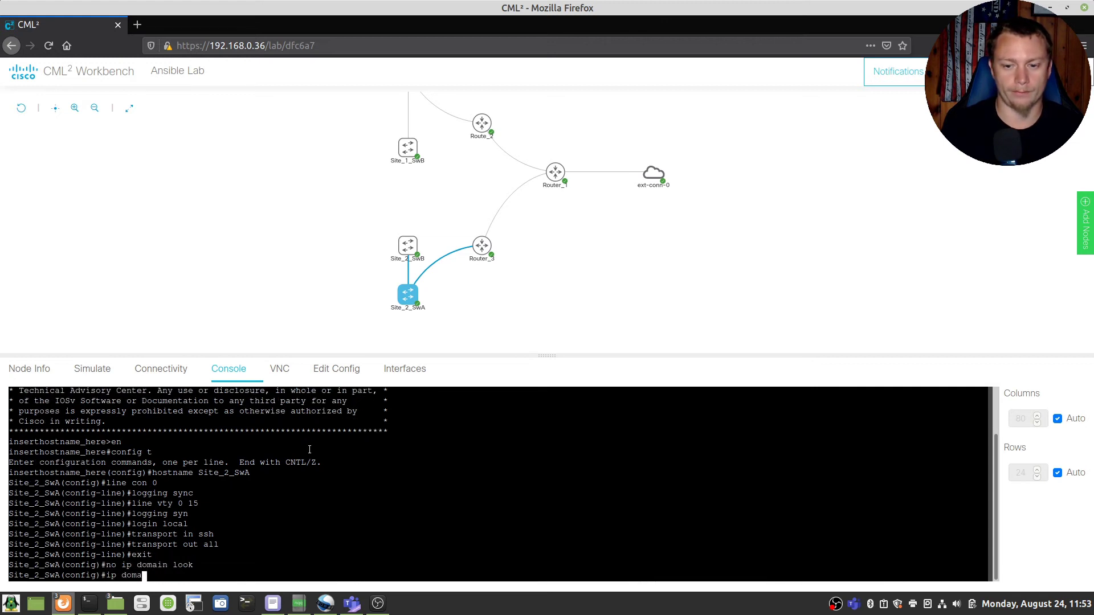
pyautogui.write('in name')
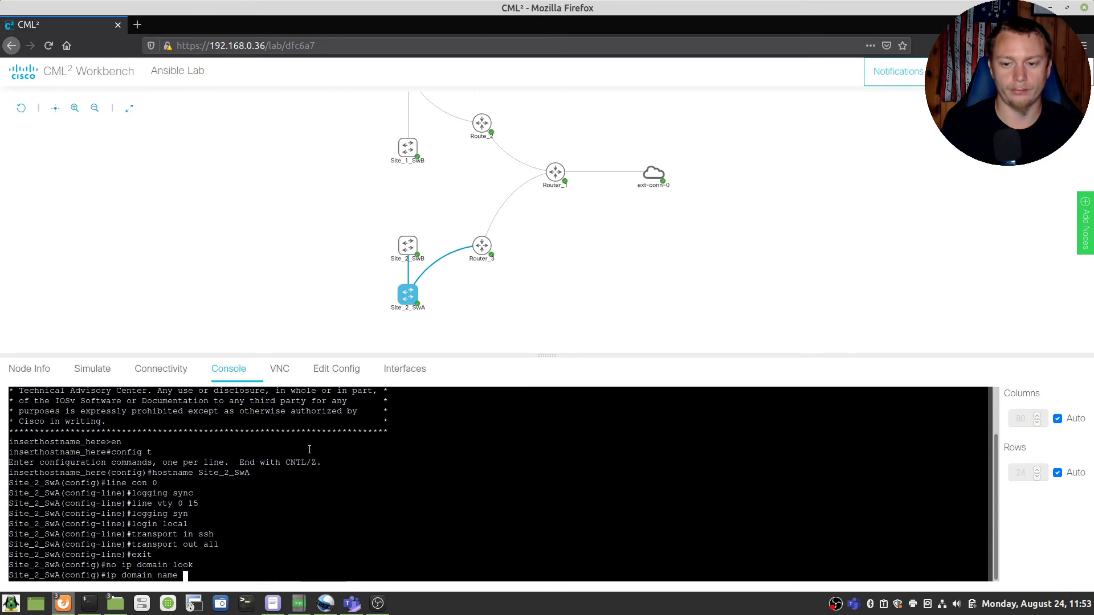
pyautogui.write(' EverydayIT')
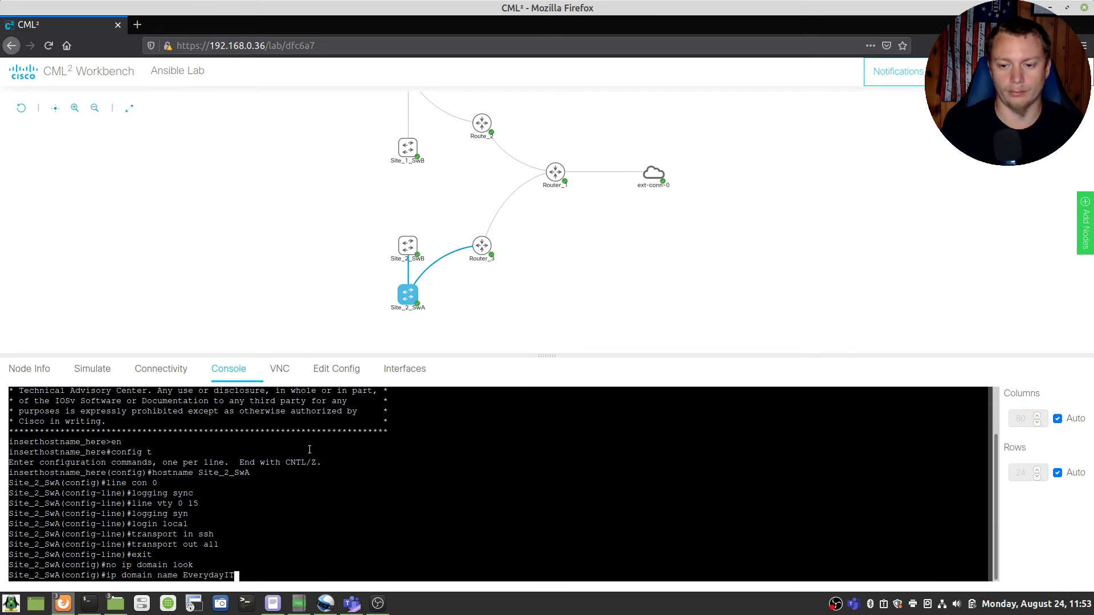
pyautogui.press('Return')
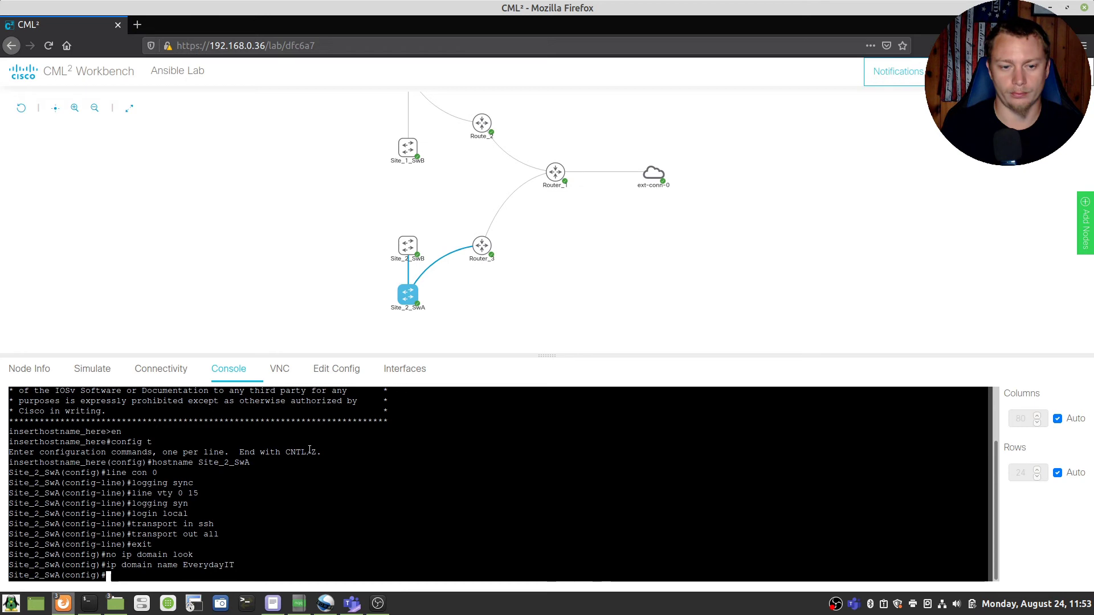
# Step: Create a privilege-15 local user with its password and set the enable password
pyautogui.write('username sco')
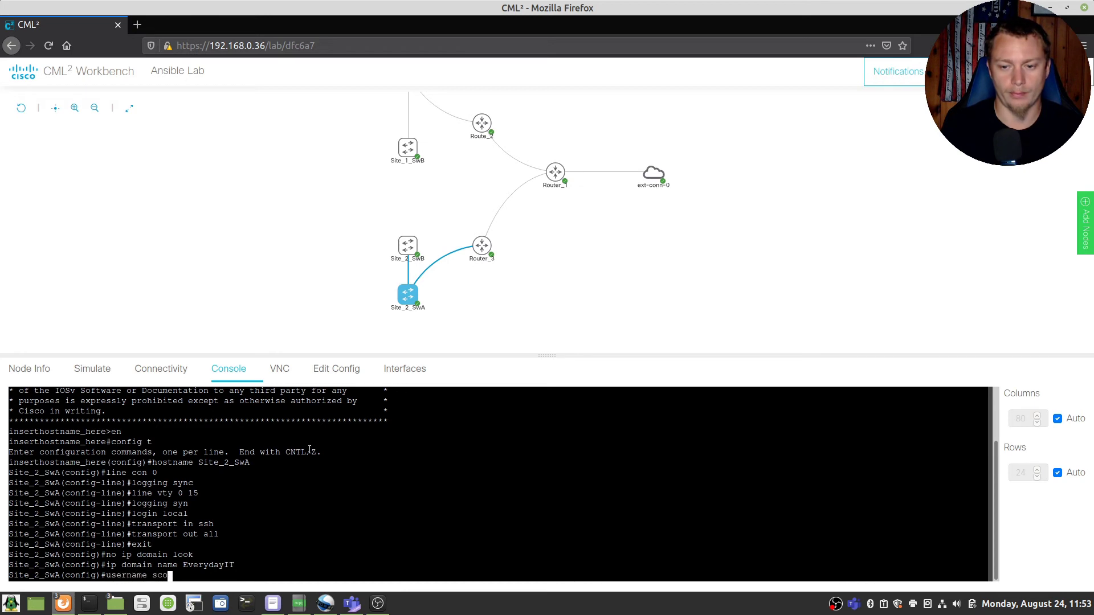
pyautogui.write('tt priv 15 pas')
pyautogui.write('s cisco')
pyautogui.press('Return')
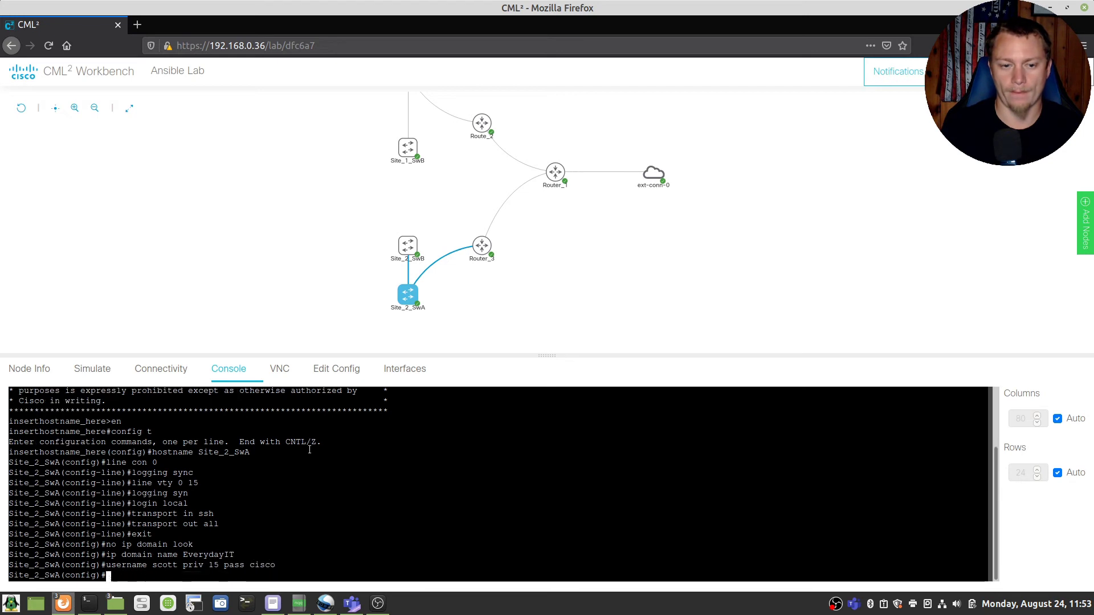
pyautogui.write('en')
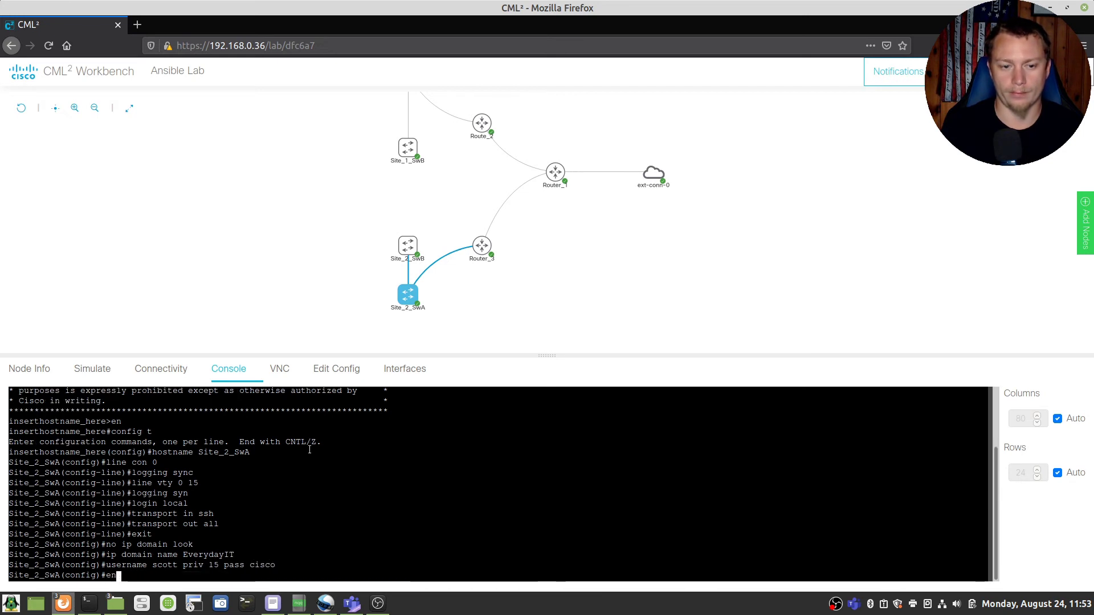
pyautogui.write('able ')
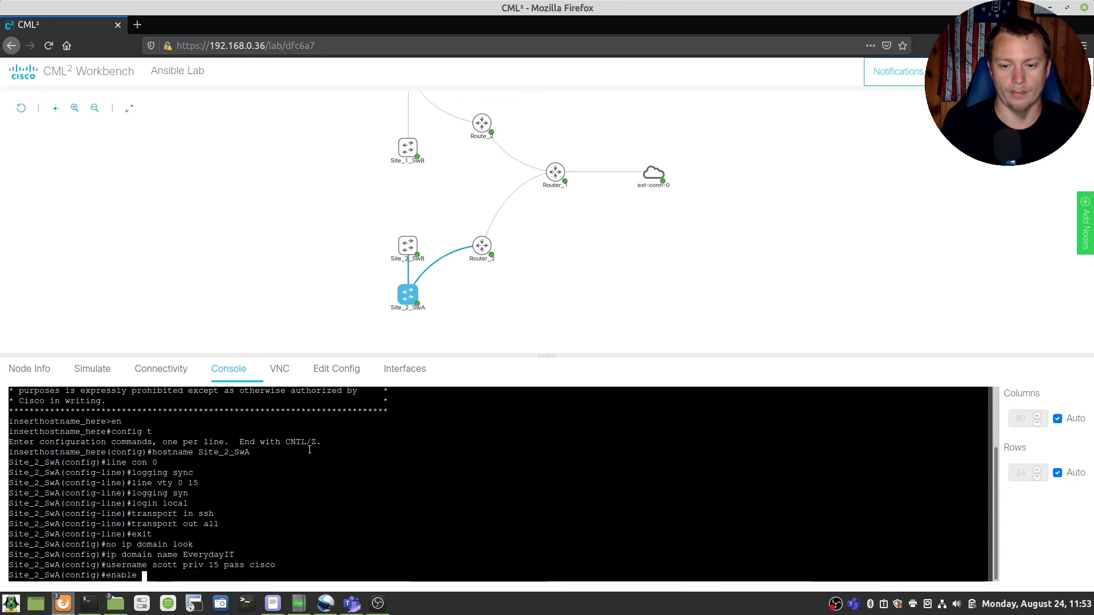
pyautogui.write('pass cisco')
pyautogui.press('Return')
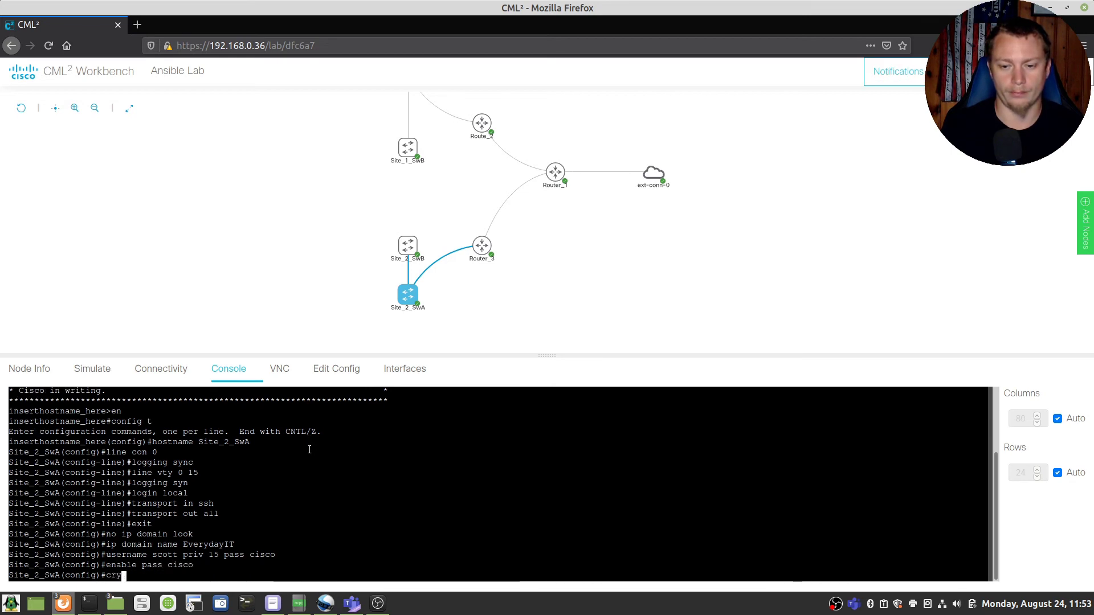
pyautogui.write('cry')
pyautogui.press('Tab')
# Step: Generate RSA crypto keys with a 1024-bit modulus
pyautogui.write('key ')
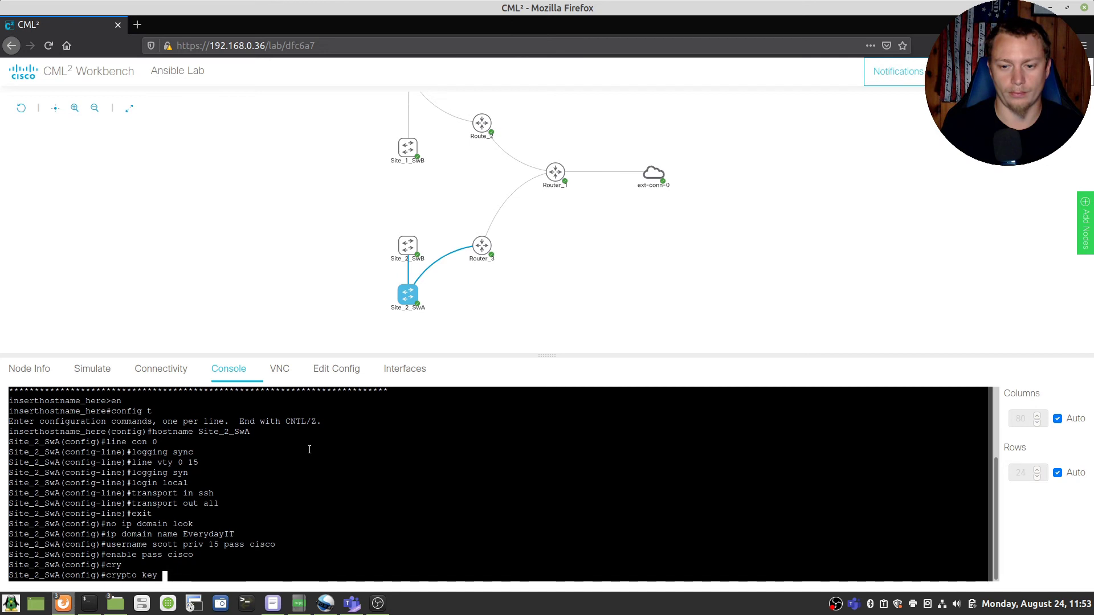
pyautogui.write('gen rsa')
pyautogui.press('Return')
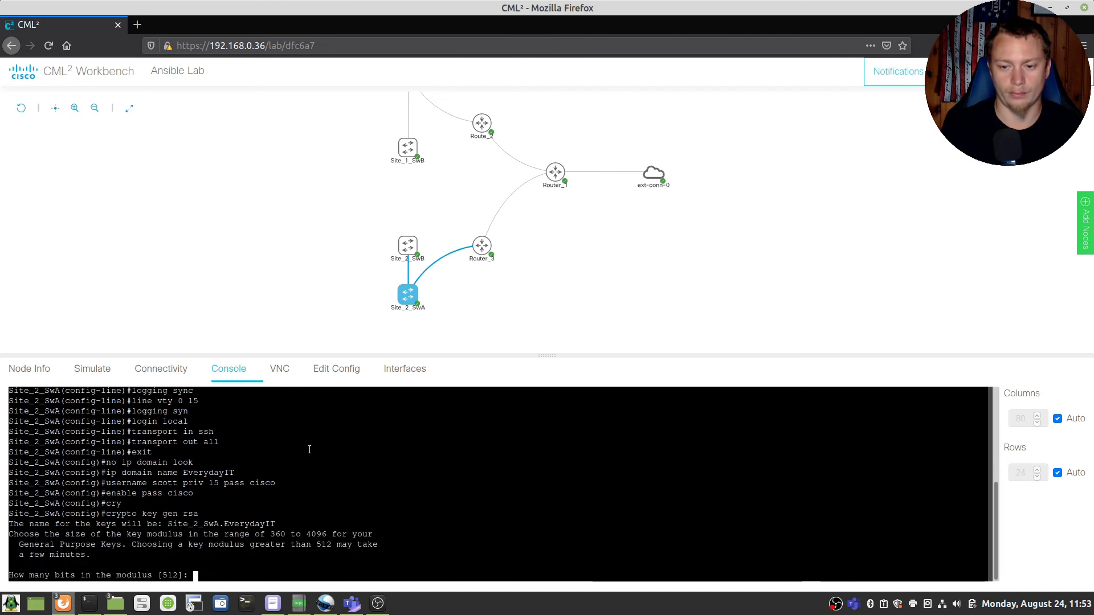
pyautogui.write('1024')
pyautogui.press('Return')
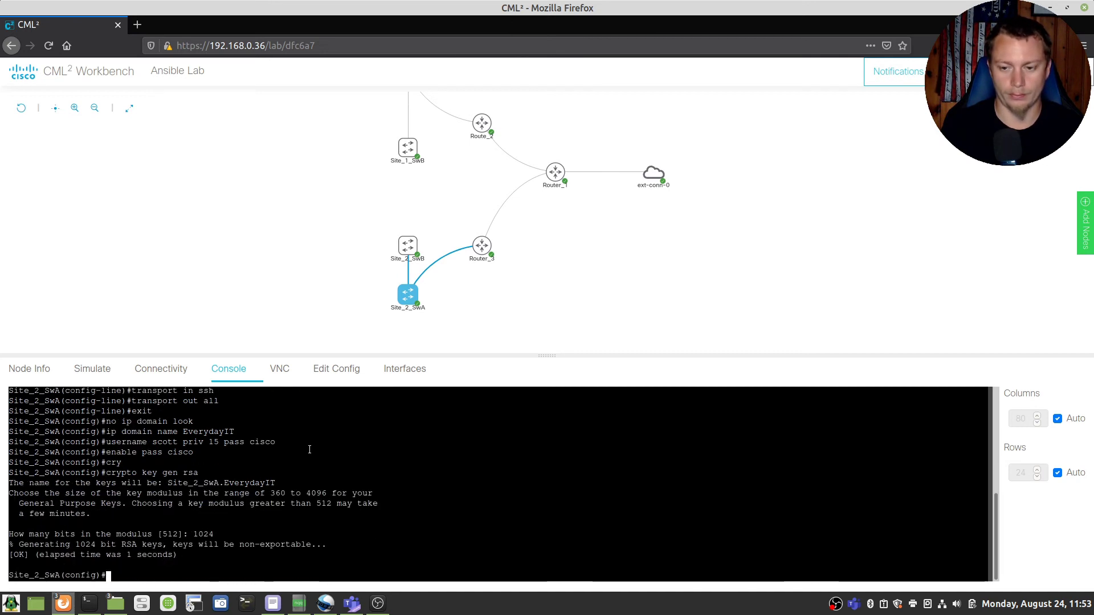
# Step: Set SSH to version 2, correcting the mistyped command
pyautogui.write('no ip')
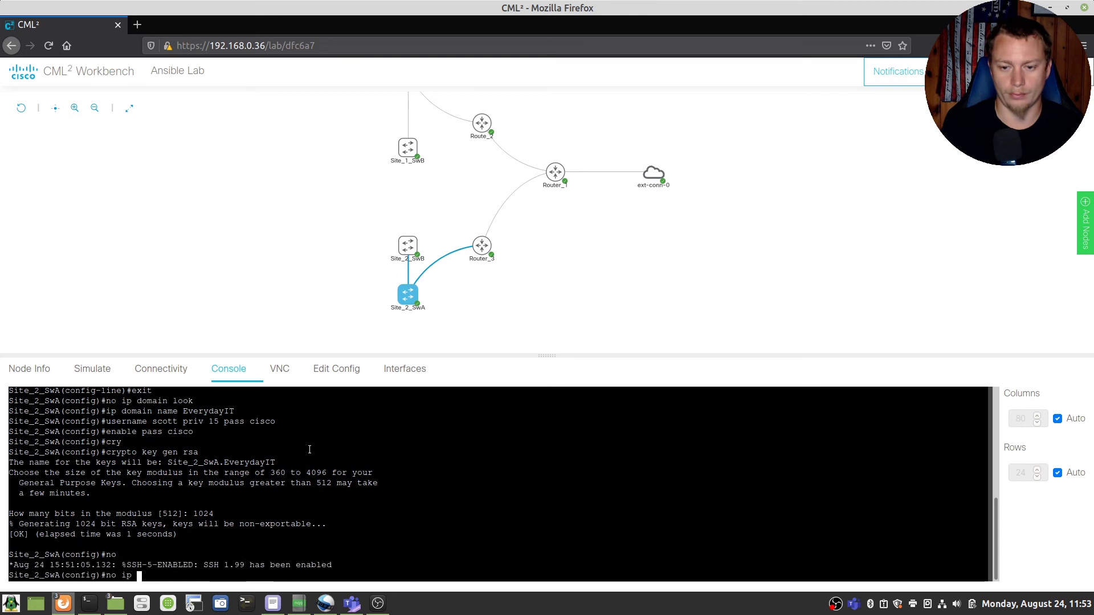
pyautogui.press('BackSpace')
pyautogui.press('BackSpace')
pyautogui.write('ip ssh er')
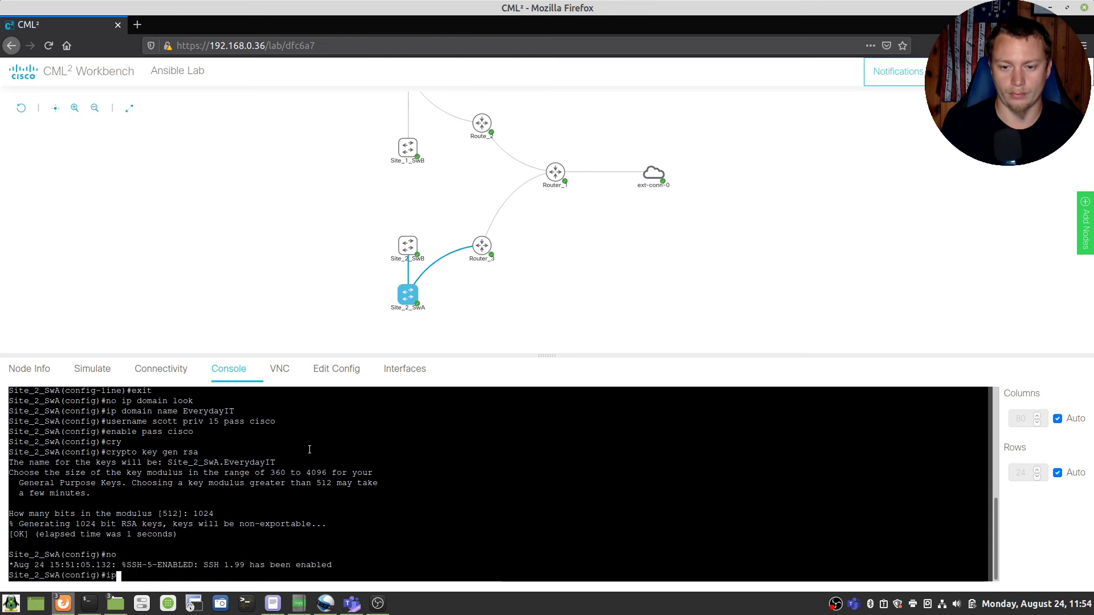
pyautogui.press('BackSpace')
pyautogui.press('BackSpace')
pyautogui.press('BackSpace')
pyautogui.press('BackSpace')
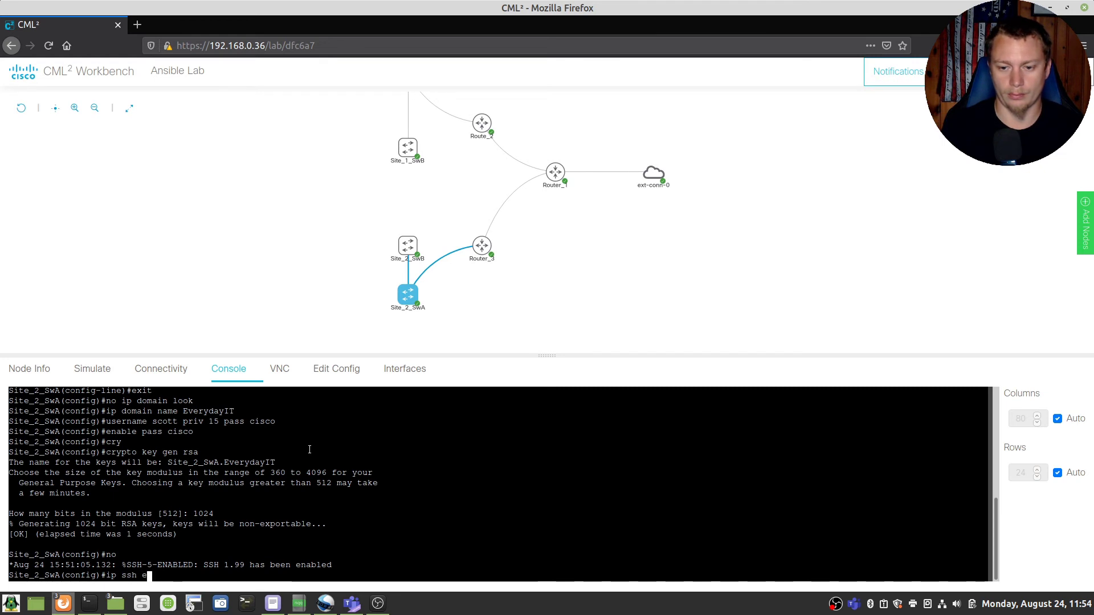
pyautogui.write('ver 2')
pyautogui.press('Return')
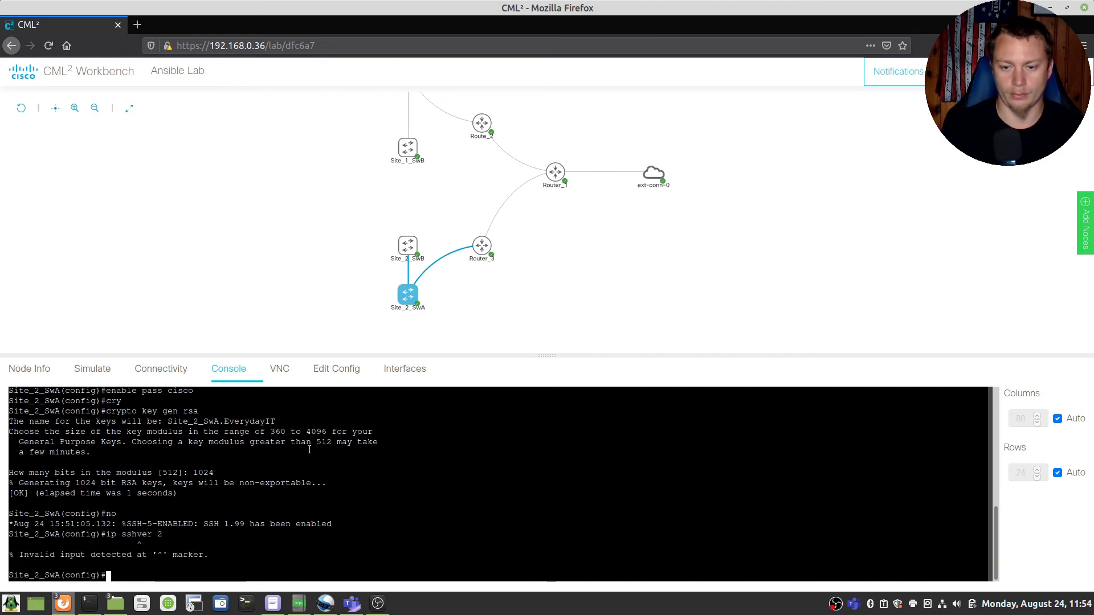
pyautogui.press('Up')
pyautogui.press('Left')
pyautogui.press('Left')
pyautogui.press('Left')
pyautogui.press('Left')
pyautogui.press('Left')
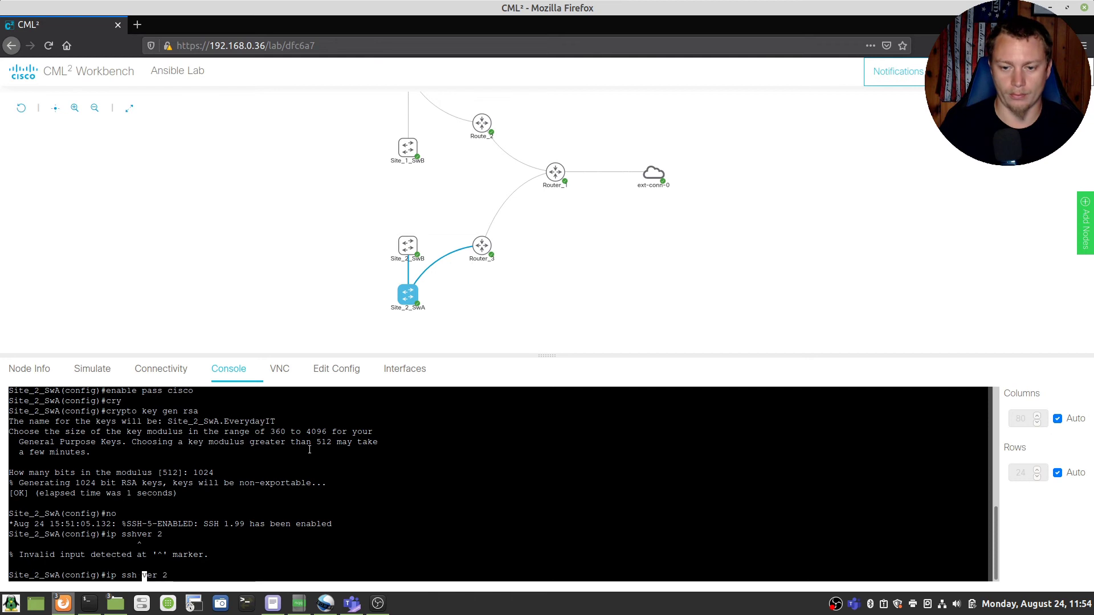
pyautogui.press('Return')
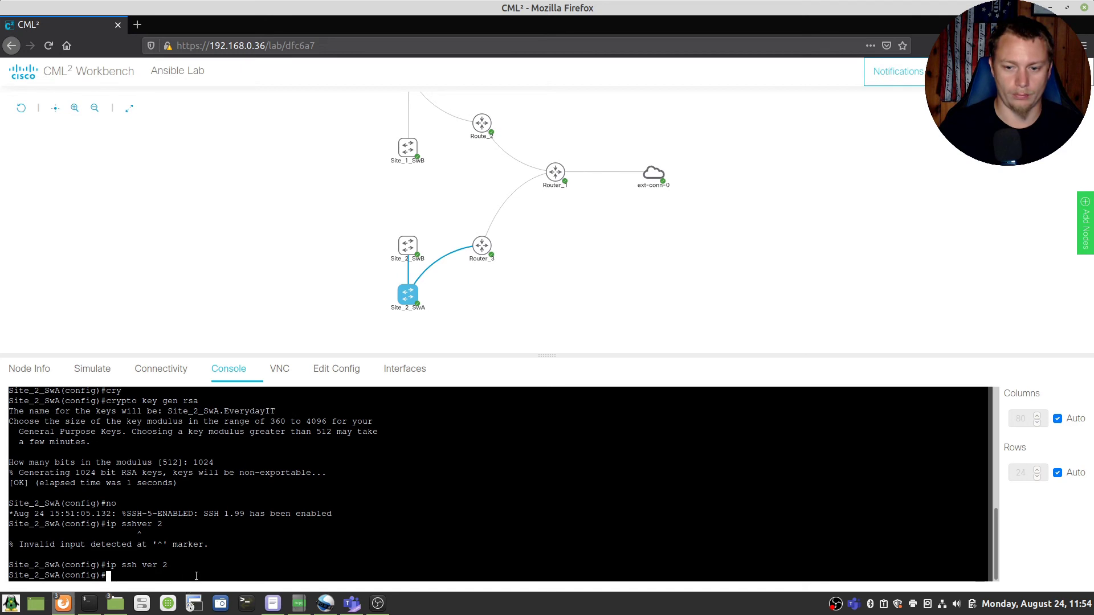
# Step: Make Gi0/0 a routed port with IP address 10.2.2.2 255.255.255.0
pyautogui.write('int gi 0/')
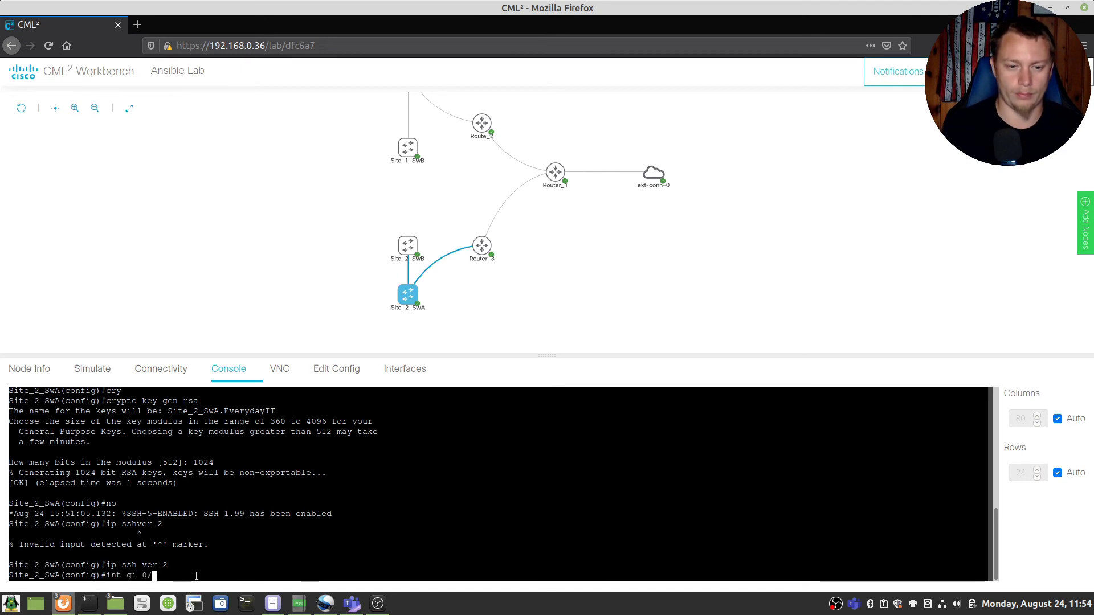
pyautogui.write('0')
pyautogui.press('Return')
pyautogui.write('no sw')
pyautogui.press('Return')
pyautogui.write('no sw')
pyautogui.press('Tab')
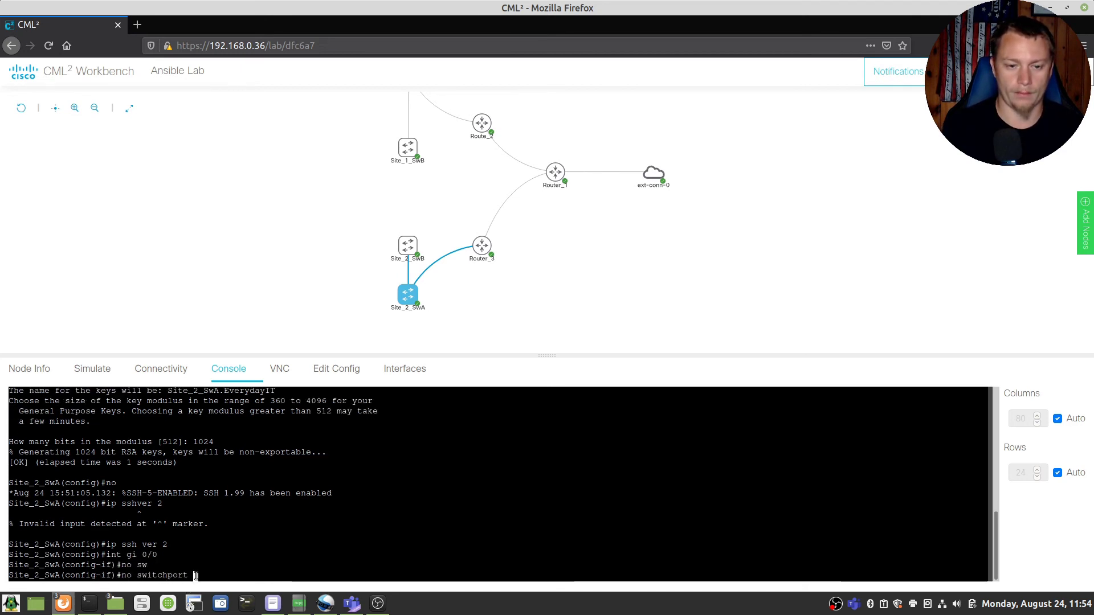
pyautogui.press('Return')
pyautogui.write('ip add 10')
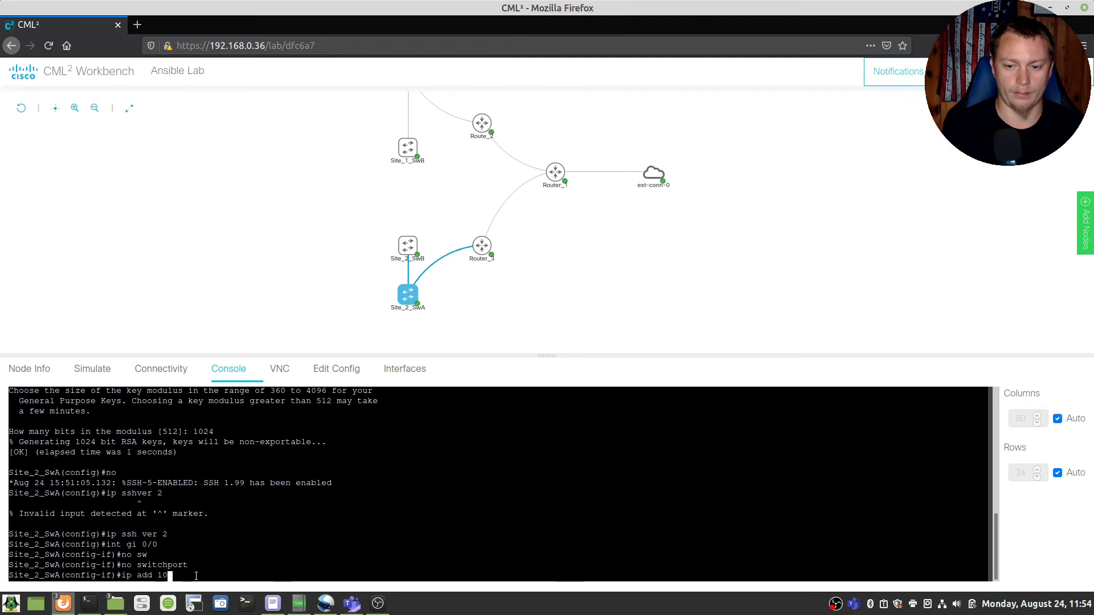
pyautogui.write('.2.2.')
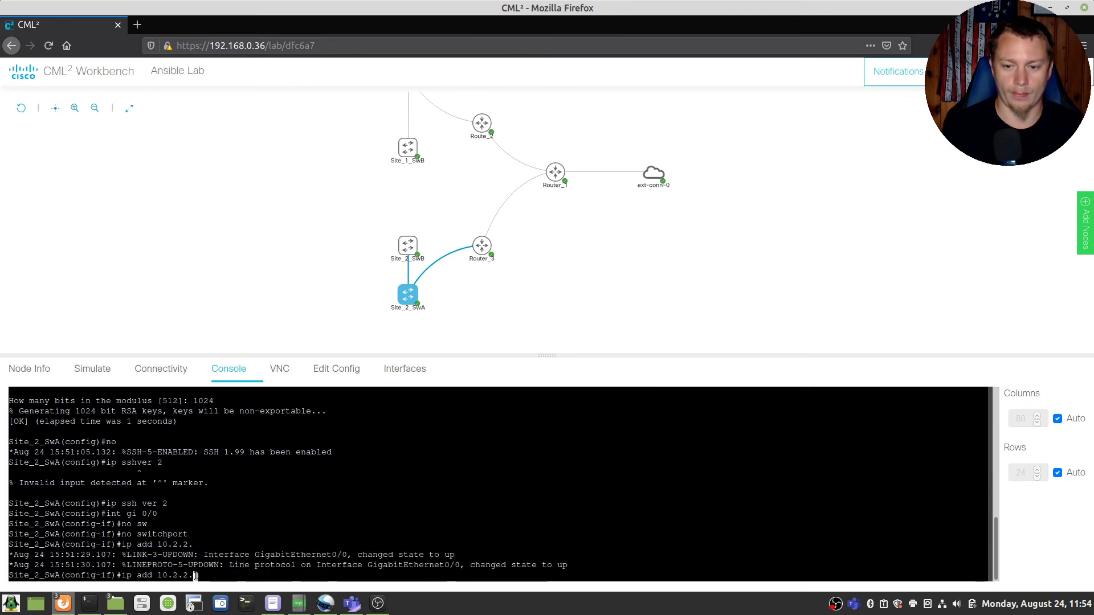
pyautogui.write('2 255.255.255.0')
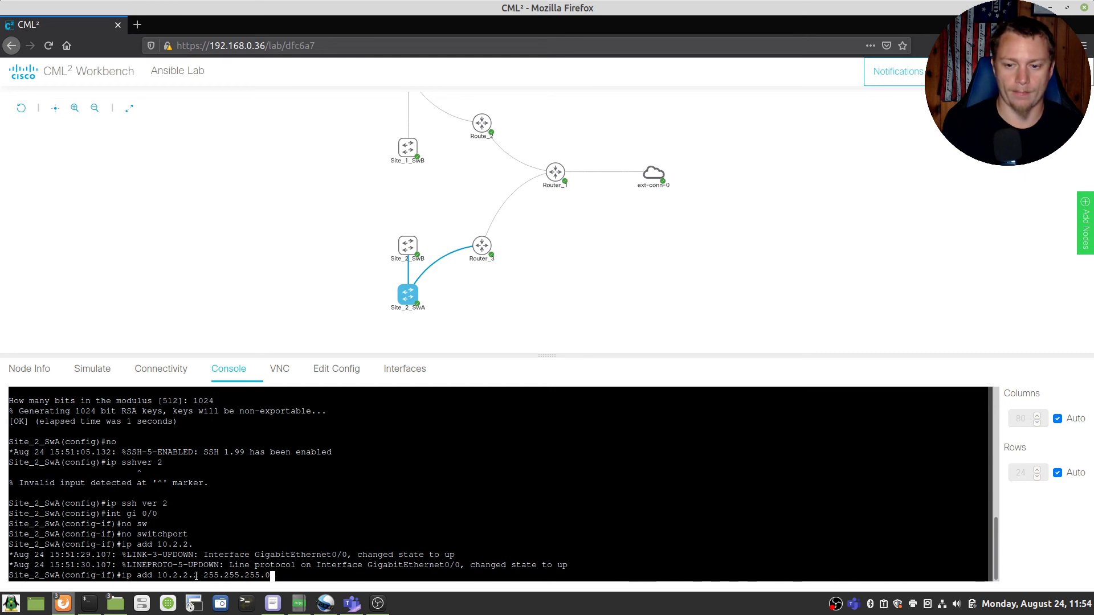
pyautogui.press('Return')
# Step: Enable OSPF process 1 area 0 on Gi0/0 and bring the interface up
pyautogui.write('n shu')
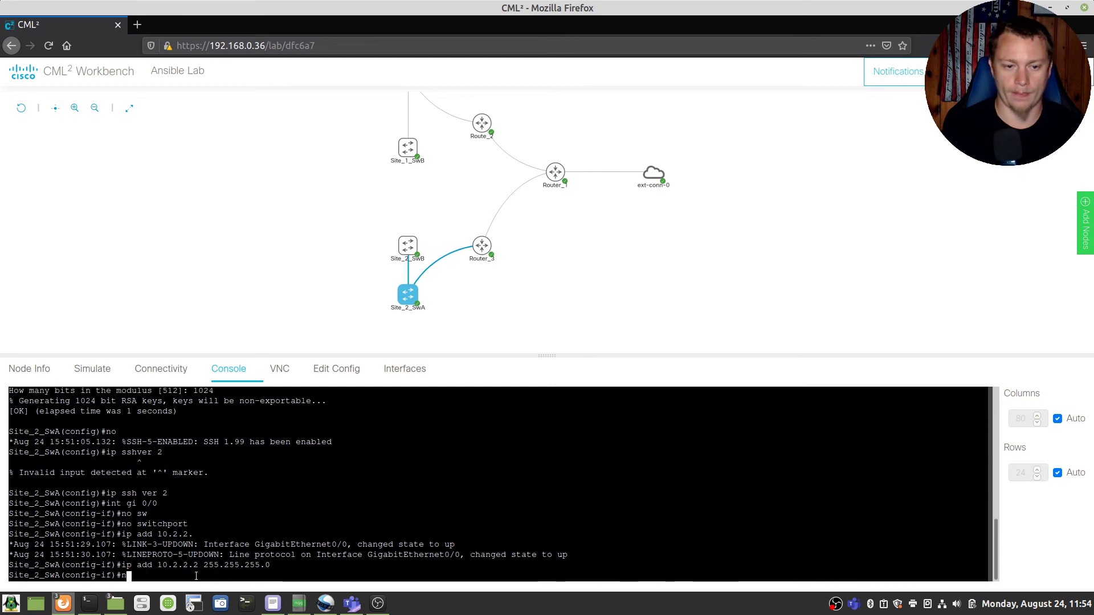
pyautogui.press('BackSpace')
pyautogui.press('BackSpace')
pyautogui.press('BackSpace')
pyautogui.press('BackSpace')
pyautogui.press('BackSpace')
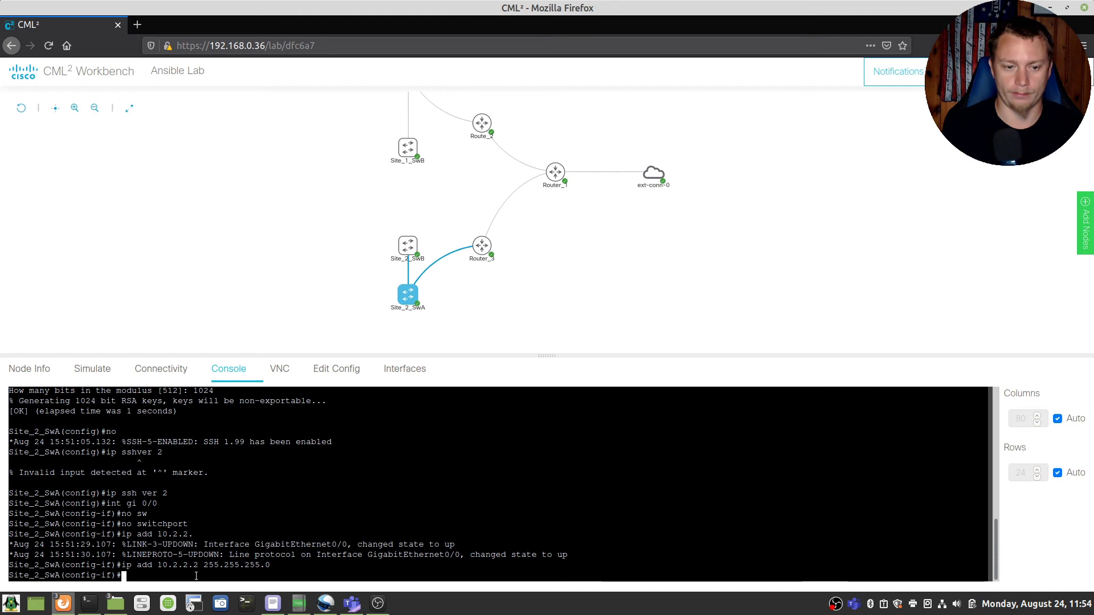
pyautogui.write('ip ospf 1 area 0')
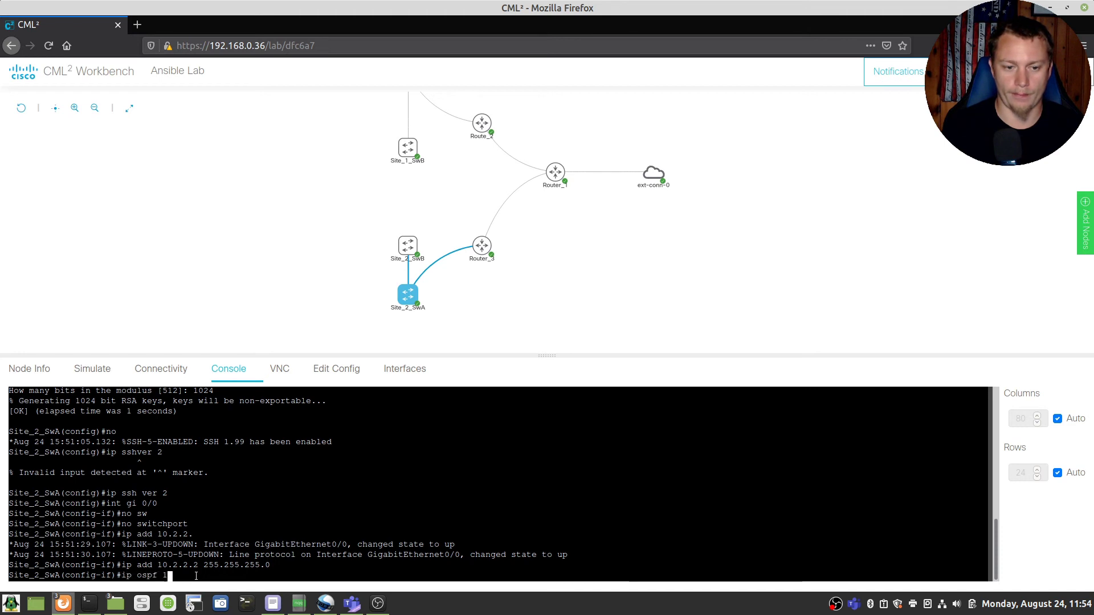
pyautogui.press('Return')
pyautogui.write('no shut')
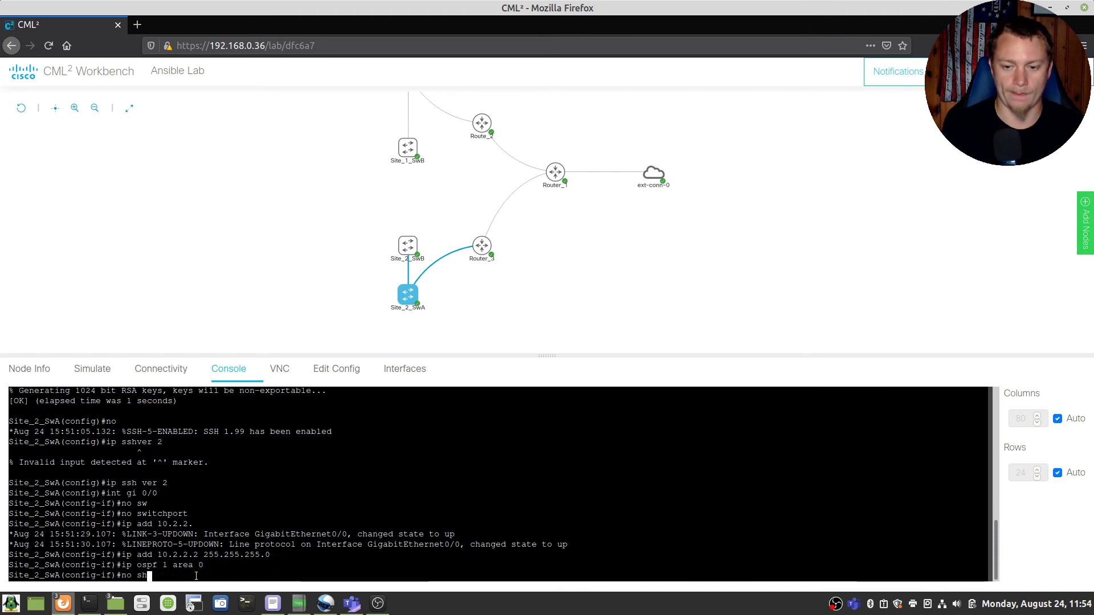
pyautogui.press('Return')
pyautogui.write('end')
pyautogui.press('Return')
# Step: Save the configuration and check that OSPF neighbor 10.0.2.2 is FULL
pyautogui.write('write')
pyautogui.press('Return')
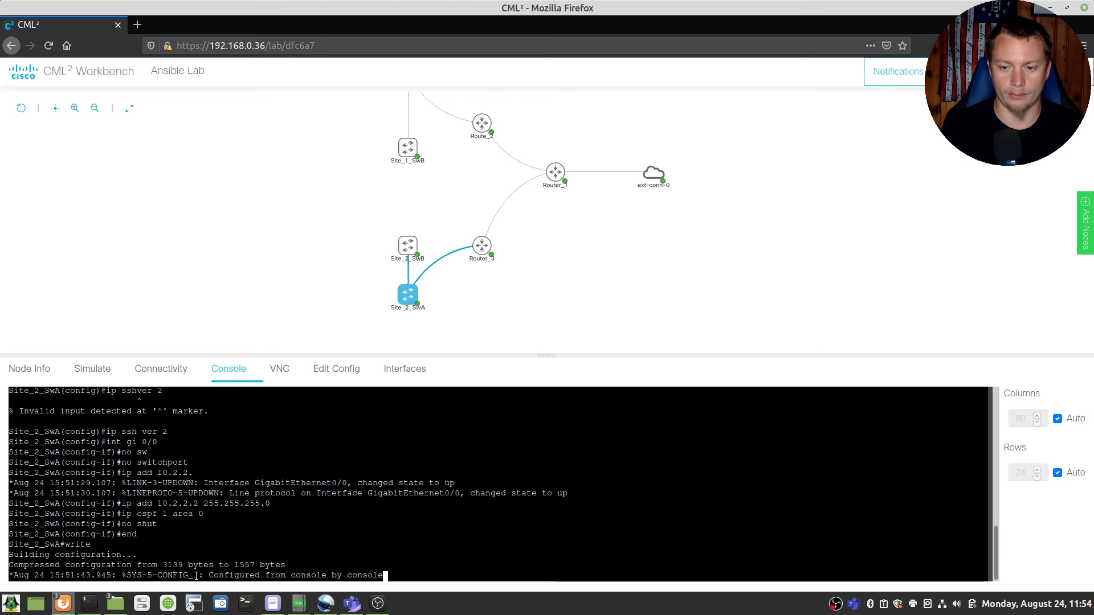
pyautogui.press('Return')
pyautogui.press('Return')
pyautogui.write('config t')
pyautogui.press('Return')
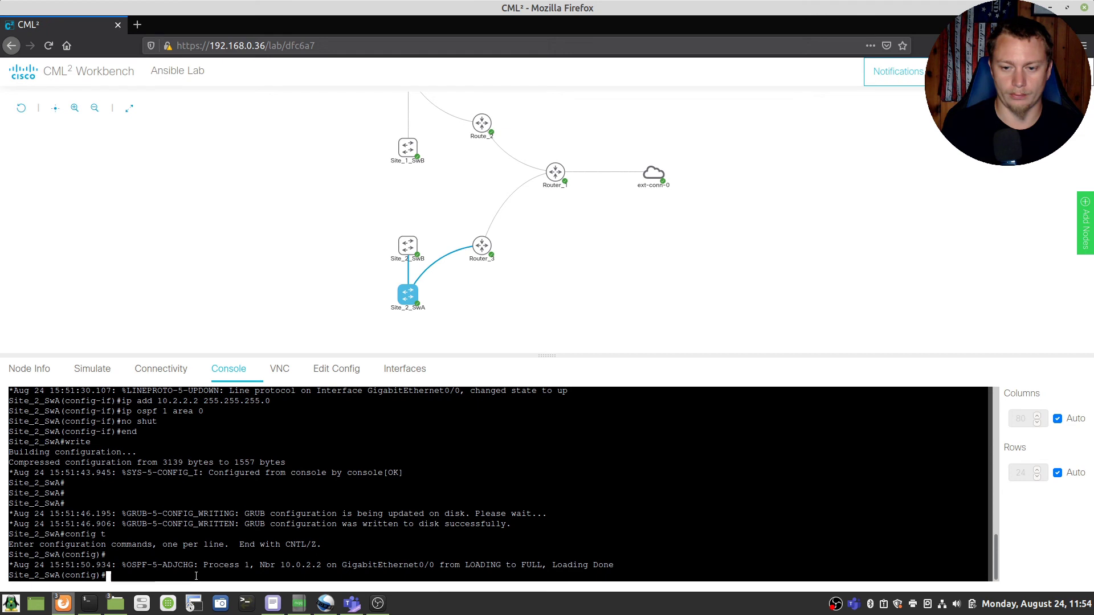
pyautogui.write('end')
pyautogui.press('Return')
pyautogui.write('show ip ')
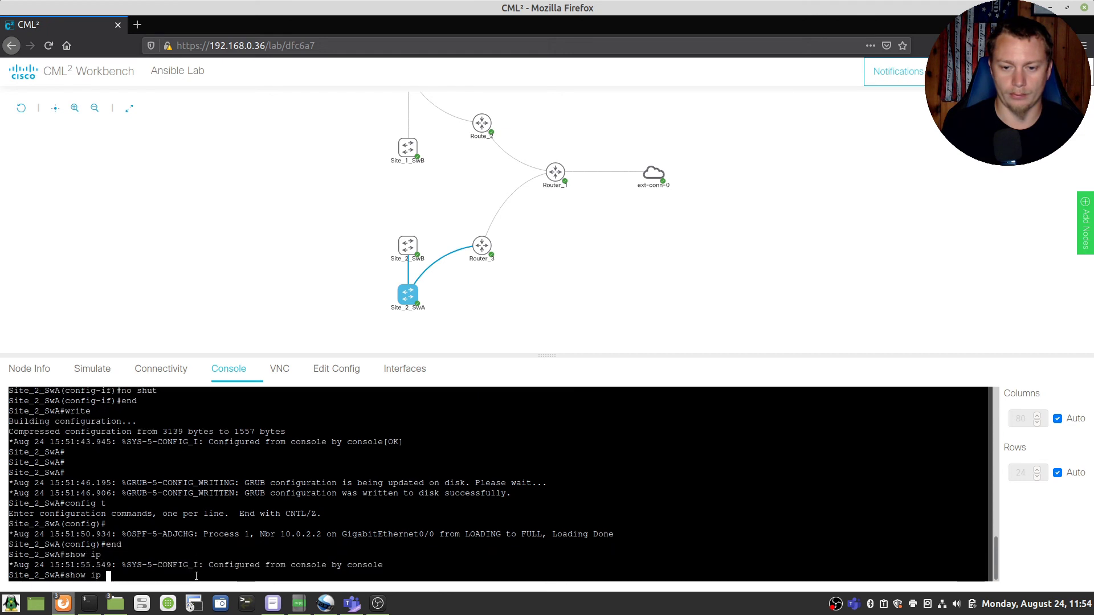
pyautogui.write('ospf nei')
pyautogui.press('Return')
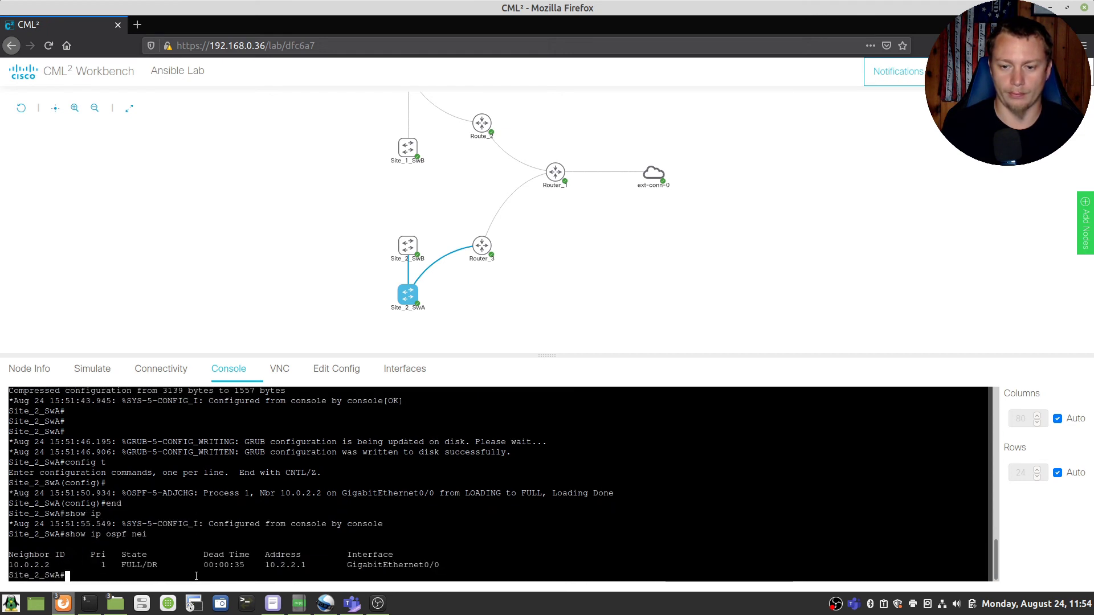
# Step: Open an SSH session in PuTTY to 10.2.2.2 and accept the switch's host key
pyautogui.click(248, 604)
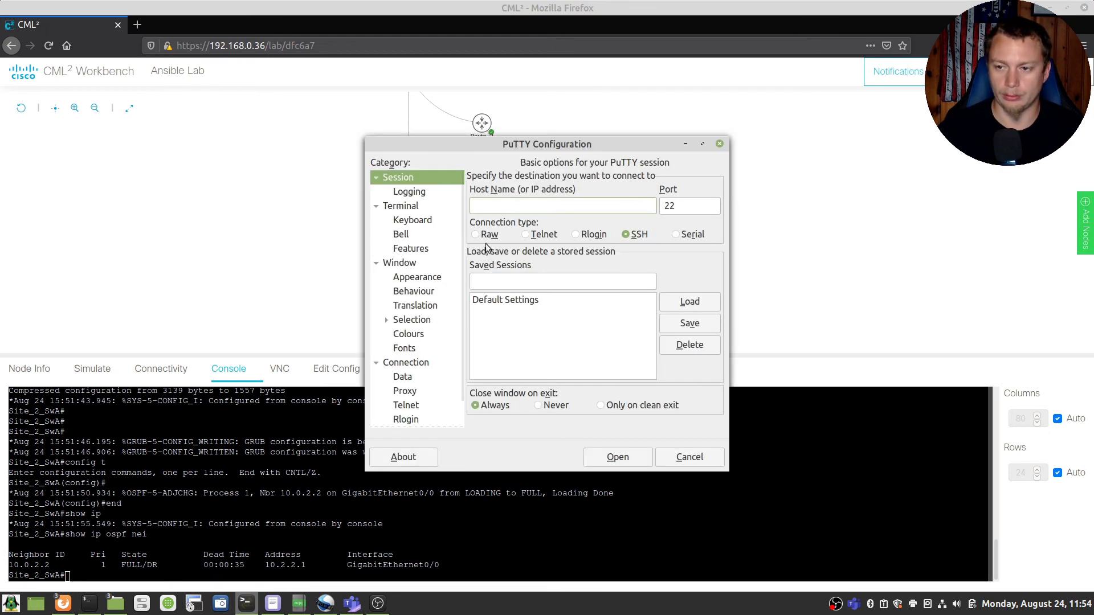
pyautogui.click(501, 204)
pyautogui.write('10.')
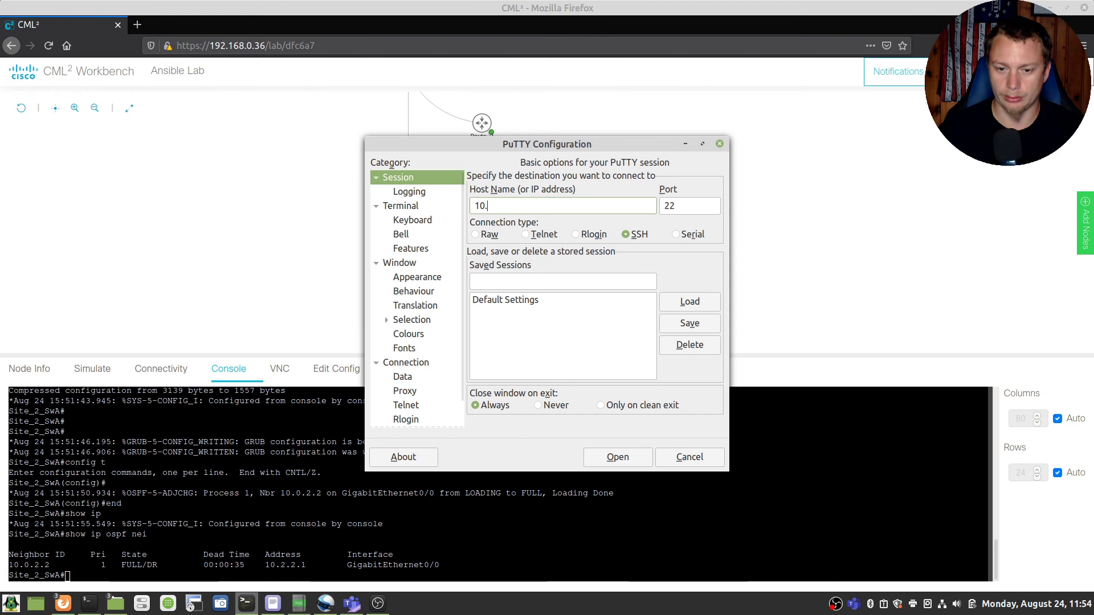
pyautogui.write('2.2.2')
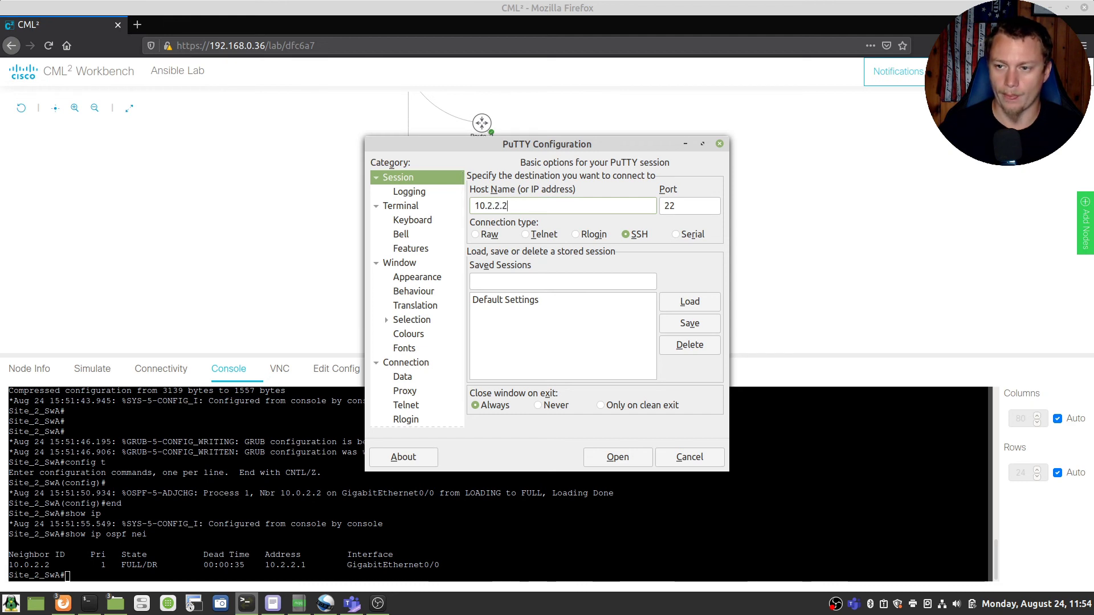
pyautogui.click(617, 457)
pyautogui.click(458, 373)
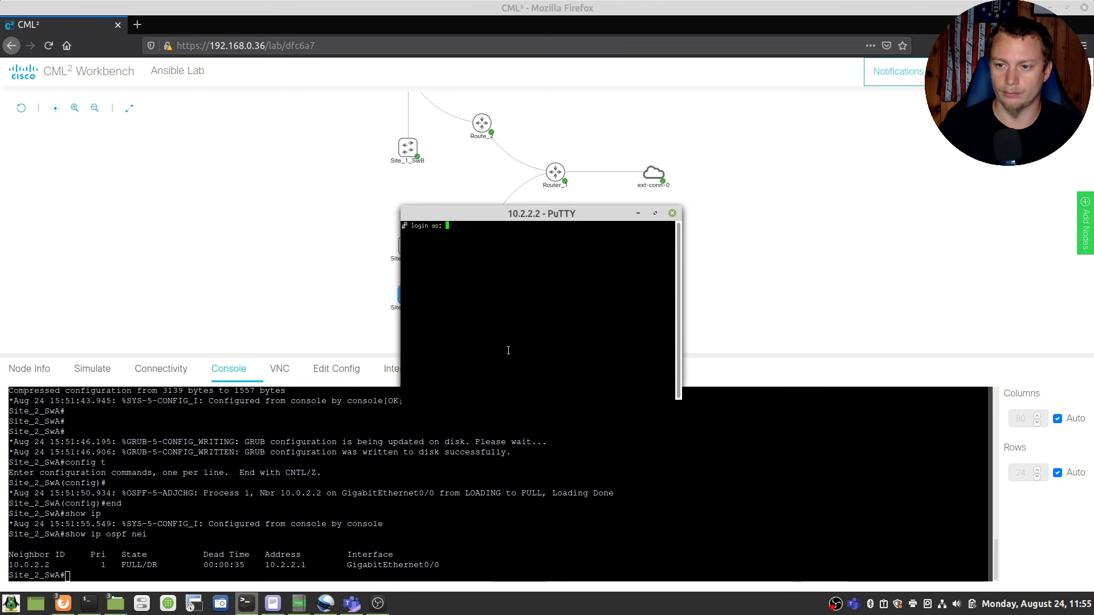
# Step: Log in with the local user's credentials, then close the SSH window
pyautogui.write('scott')
pyautogui.press('Return')
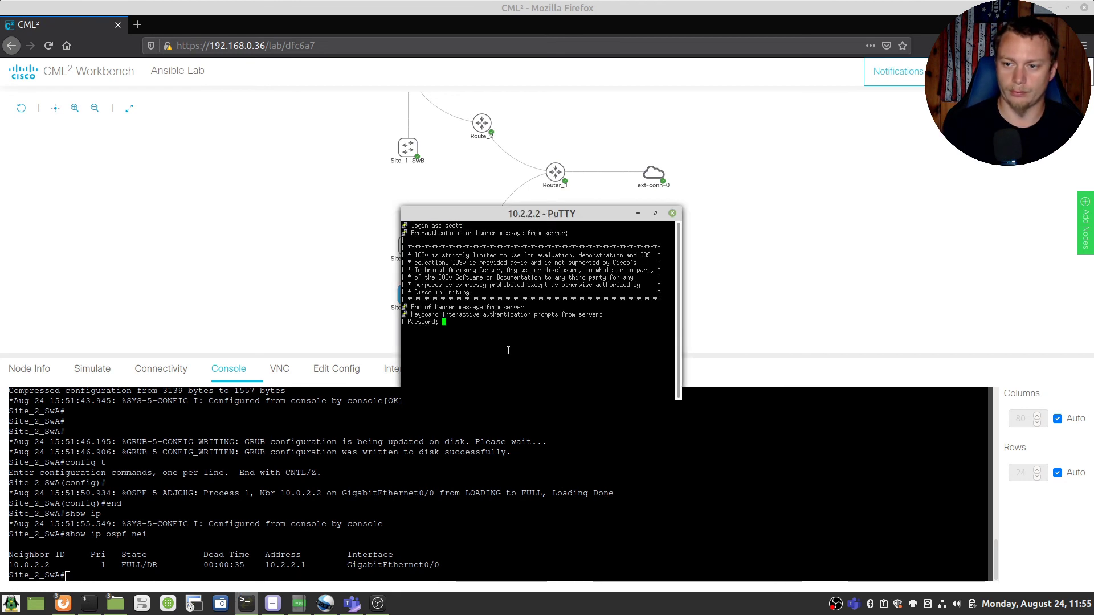
pyautogui.press('Return')
pyautogui.press('Return')
pyautogui.press('Return')
pyautogui.press('Return')
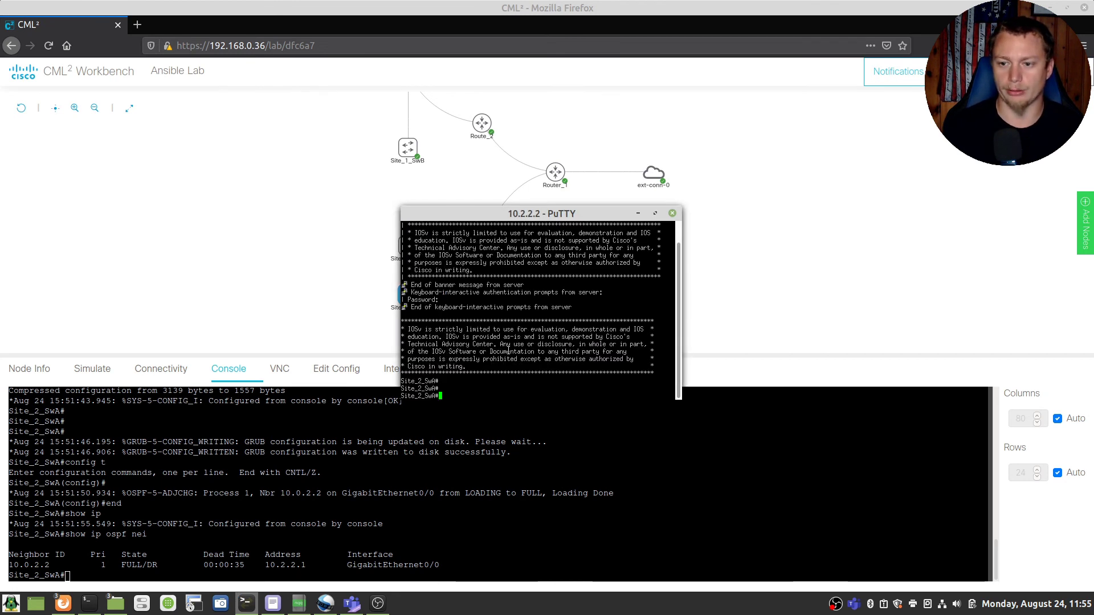
pyautogui.click(672, 213)
# Step: Confirm closing the SSH session, refresh the Site_2_SwA console prompt, and bring up Terminal
pyautogui.click(509, 331)
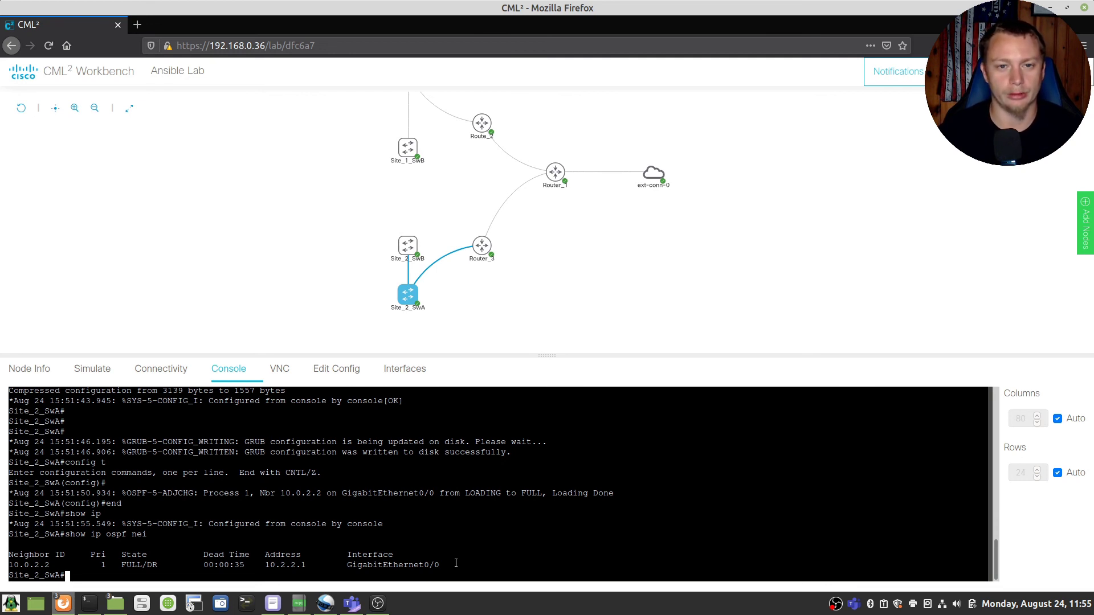
pyautogui.press('Return')
pyautogui.press('Return')
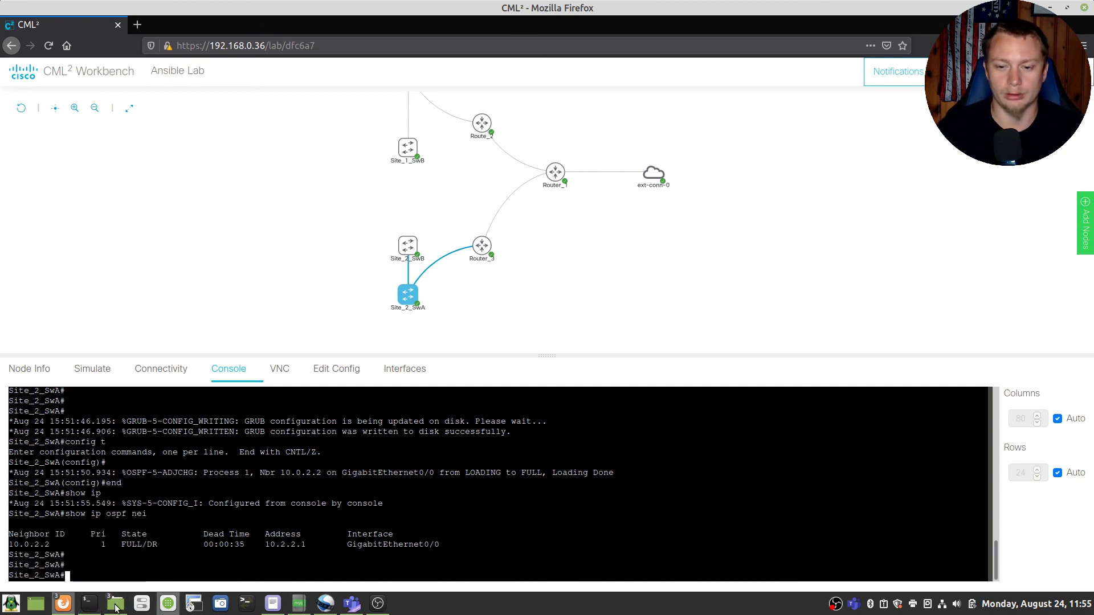
pyautogui.click(59, 529)
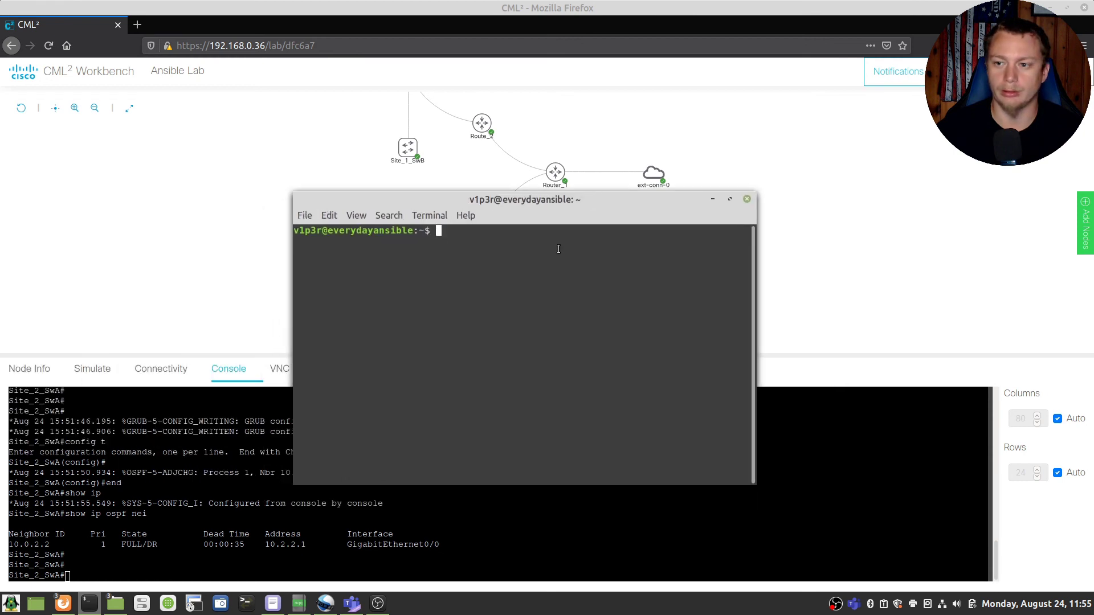
# Step: Clear the terminal and exit the current SSH session to the server
pyautogui.press('Return')
pyautogui.press('Return')
pyautogui.press('Return')
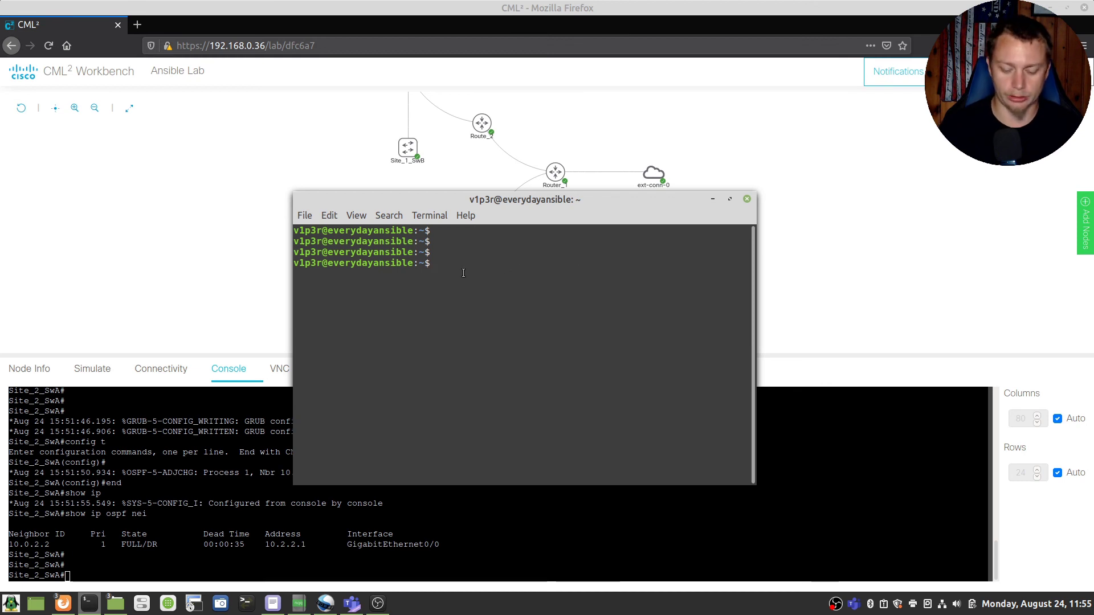
pyautogui.write('clear')
pyautogui.press('Return')
pyautogui.hotkey('alt', 'Tab')
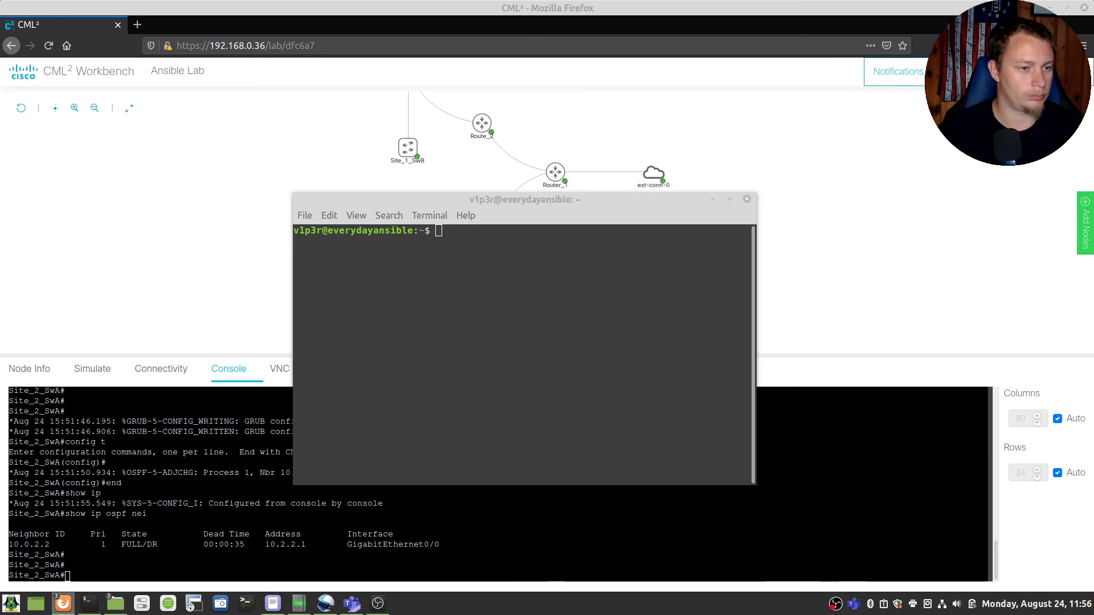
pyautogui.click(504, 396)
pyautogui.write('exit')
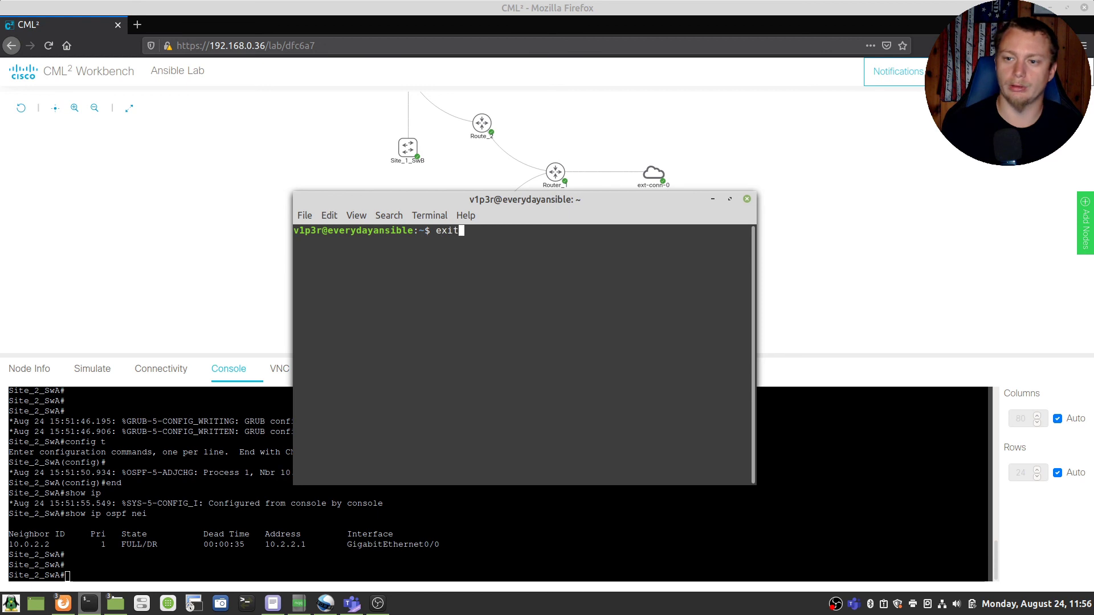
pyautogui.press('Return')
# Step: Reconnect with ssh 192.168.0.47 and log in with the password
pyautogui.press('Up')
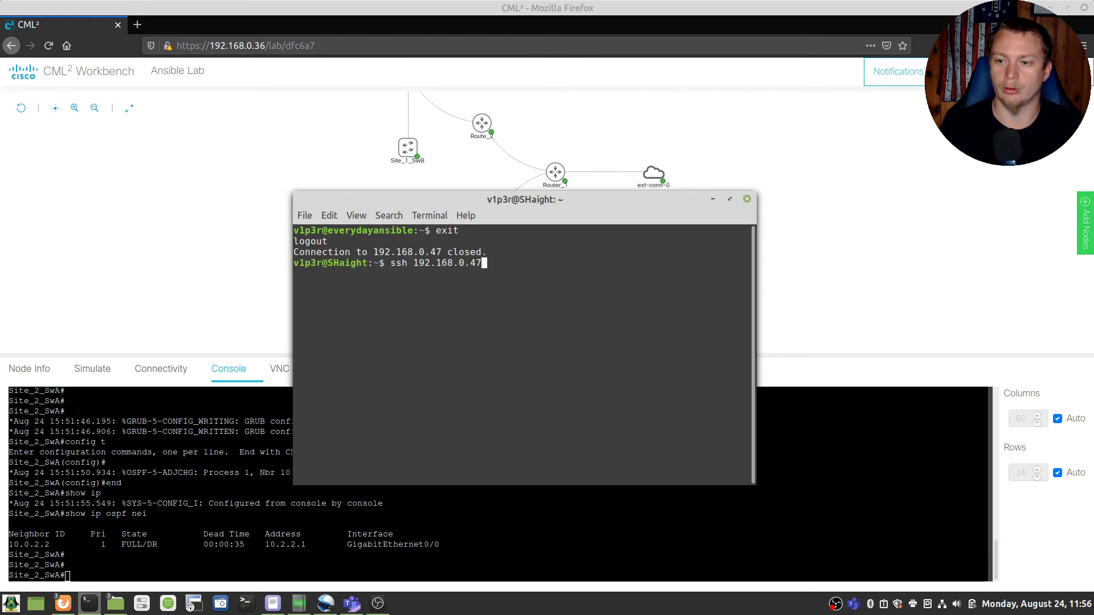
pyautogui.press('Return')
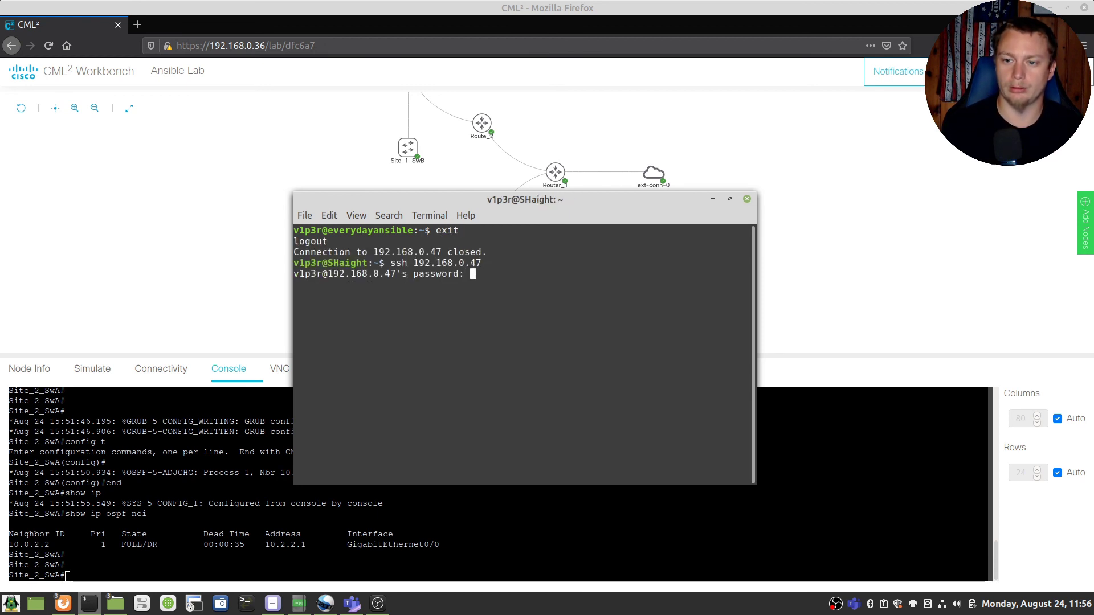
pyautogui.press('Return')
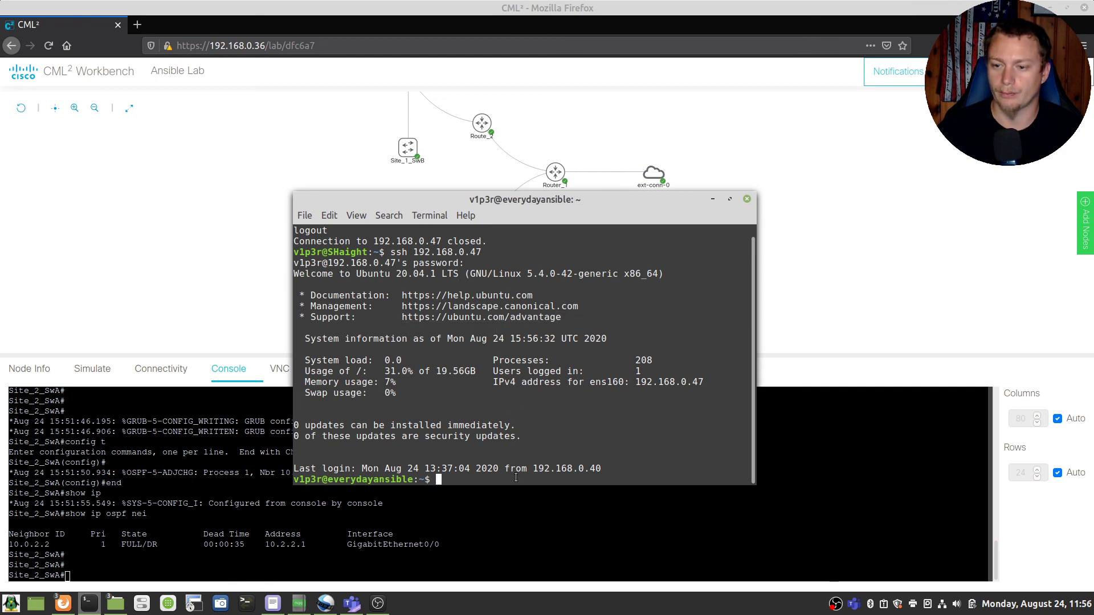
# Step: Update package lists and upgrade packages with sudo apt update and sudo apt upgrade -y
pyautogui.press('Return')
pyautogui.press('Return')
pyautogui.write('sudo ')
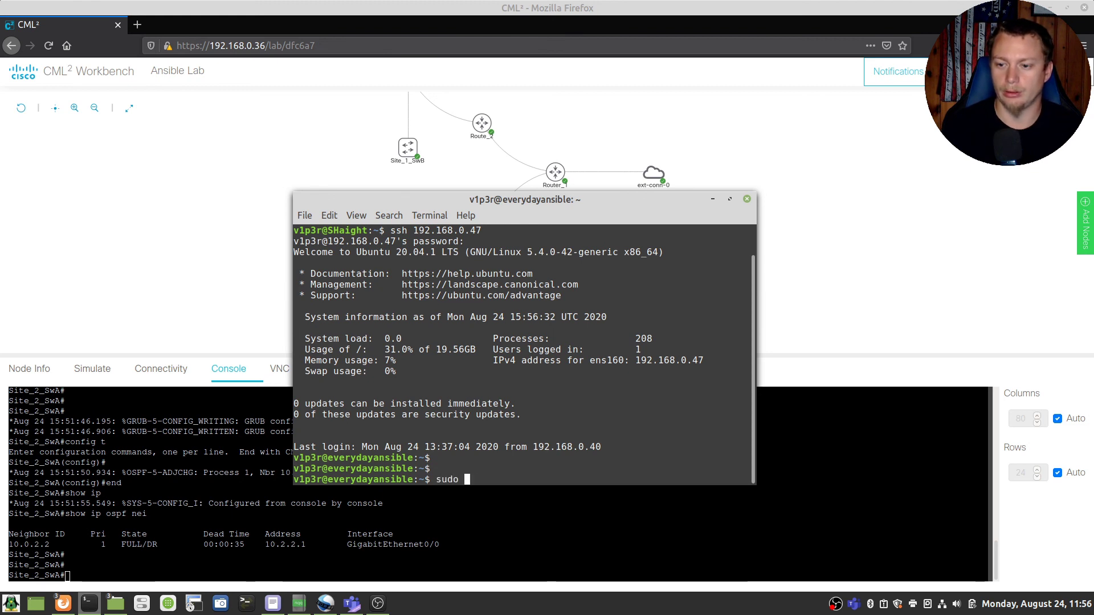
pyautogui.write('apt update')
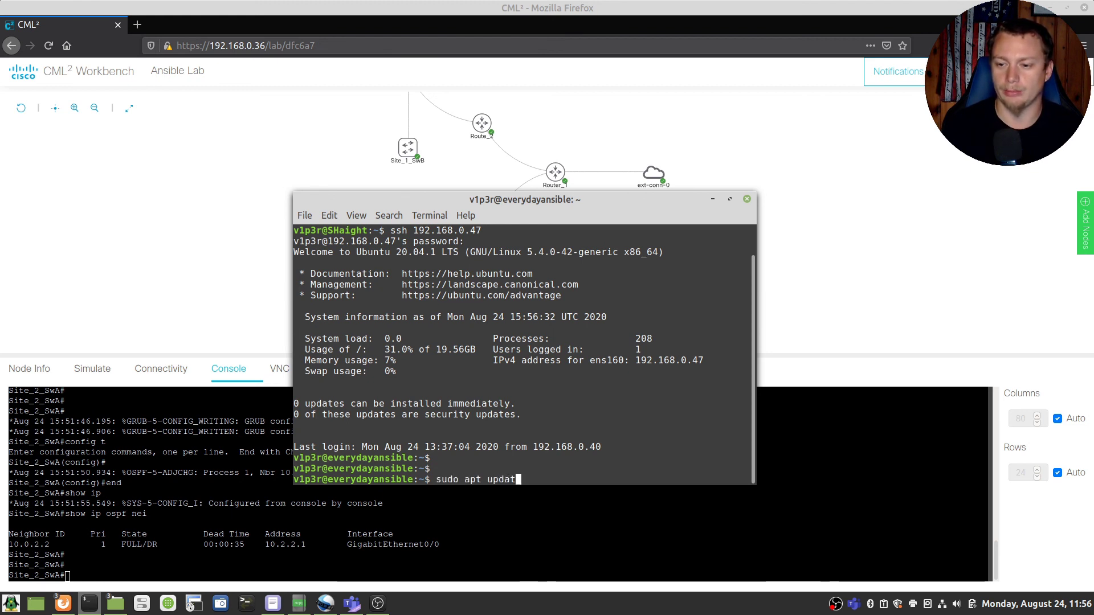
pyautogui.press('Return')
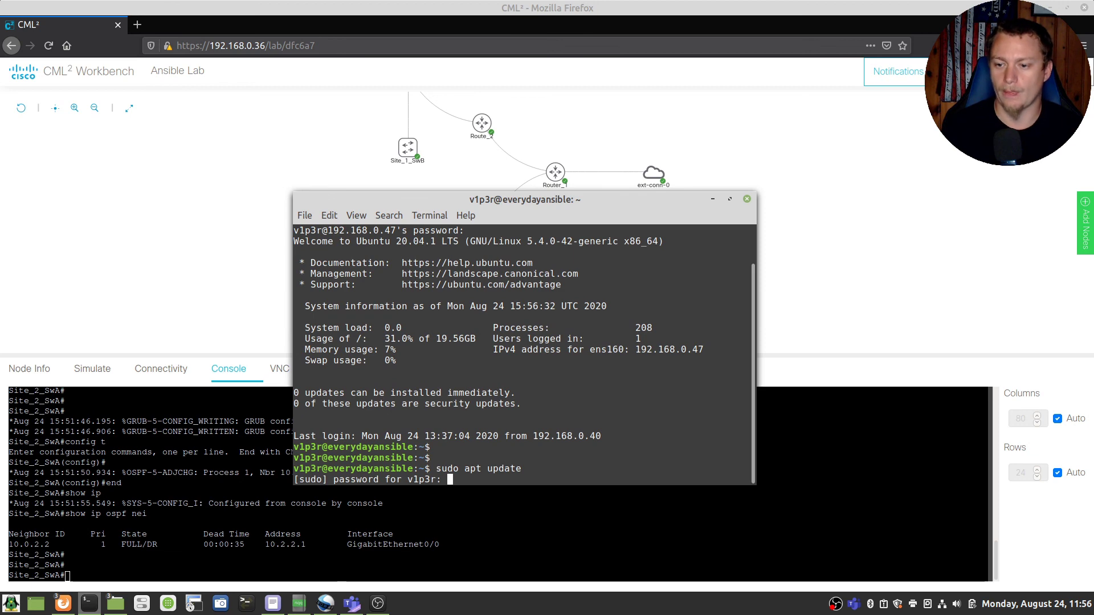
pyautogui.press('Return')
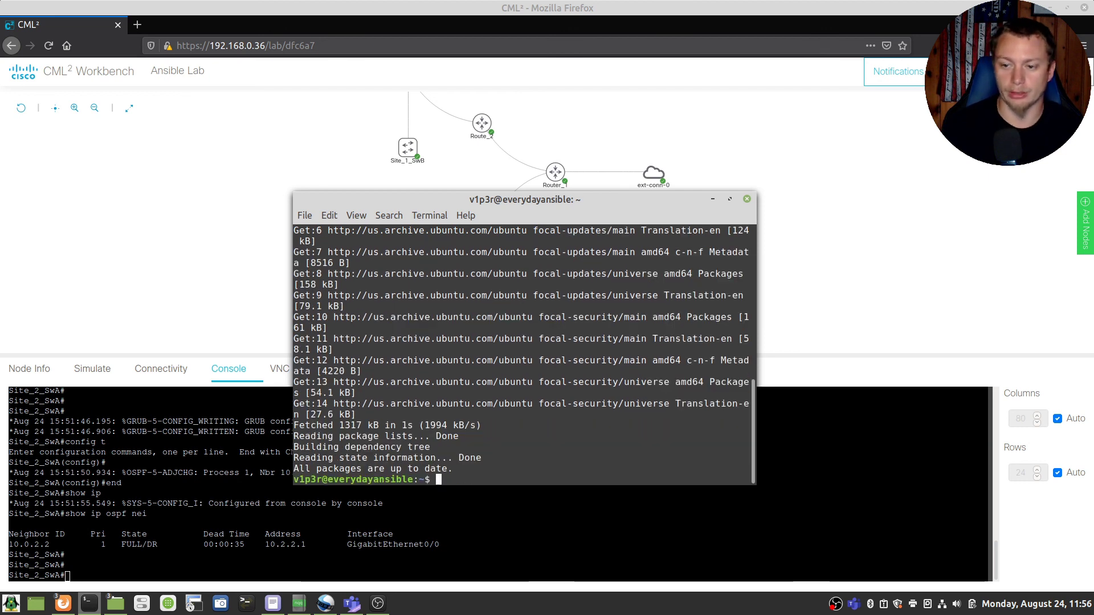
pyautogui.write('sudo ')
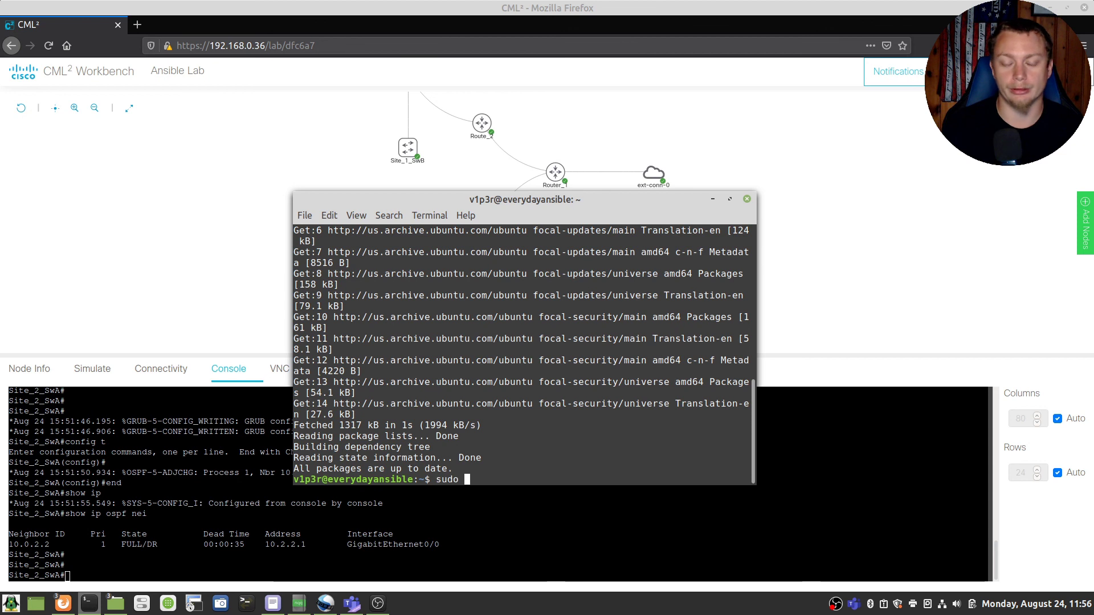
pyautogui.write('apt upgrade ')
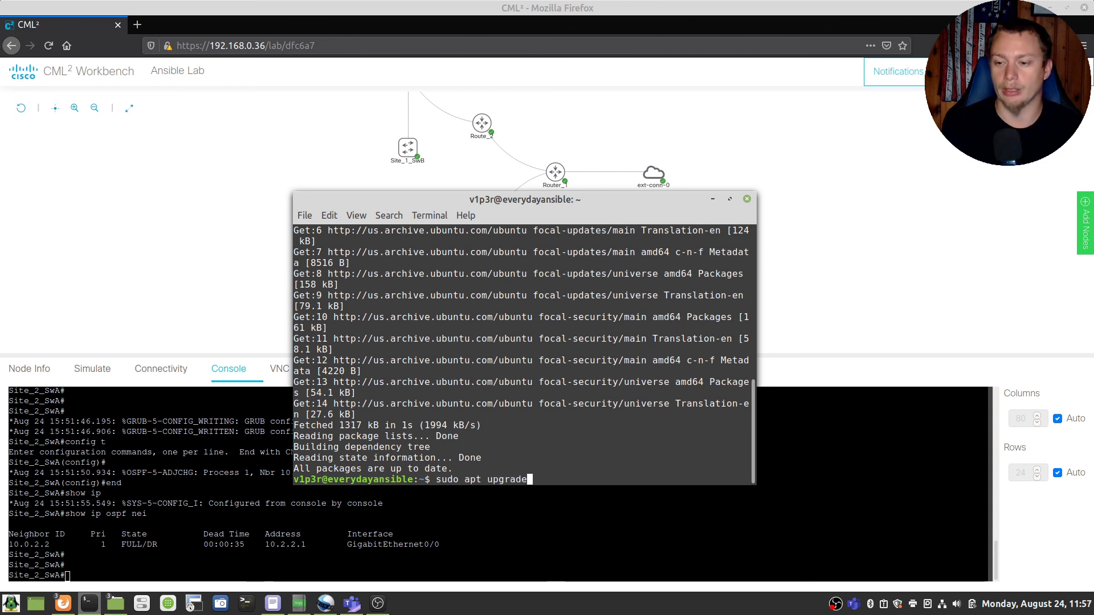
pyautogui.write('-y')
pyautogui.press('Return')
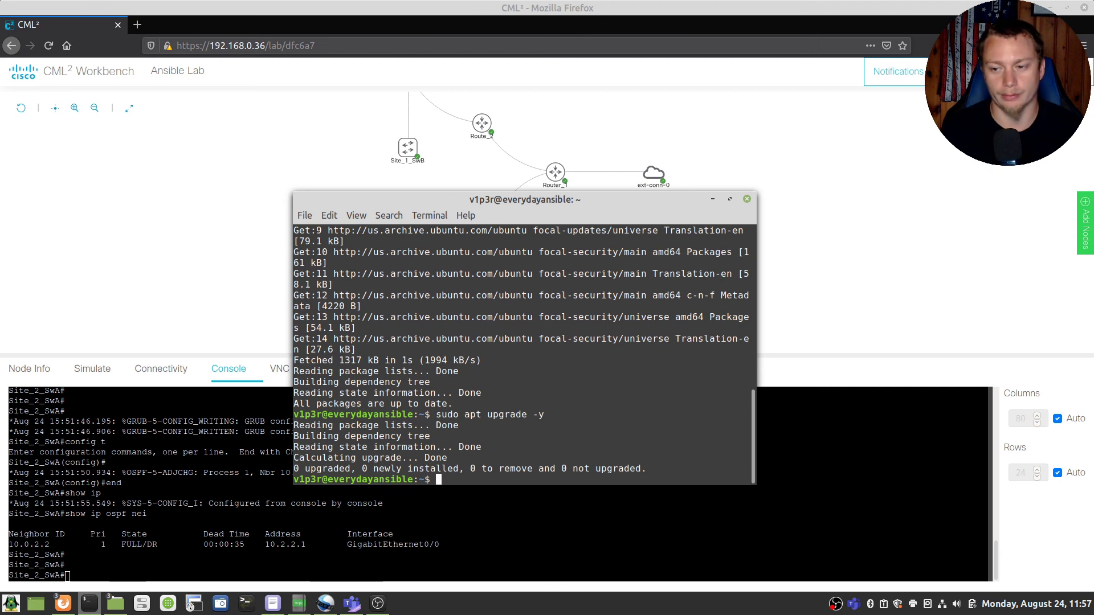
pyautogui.press('Return')
pyautogui.press('Return')
pyautogui.press('Return')
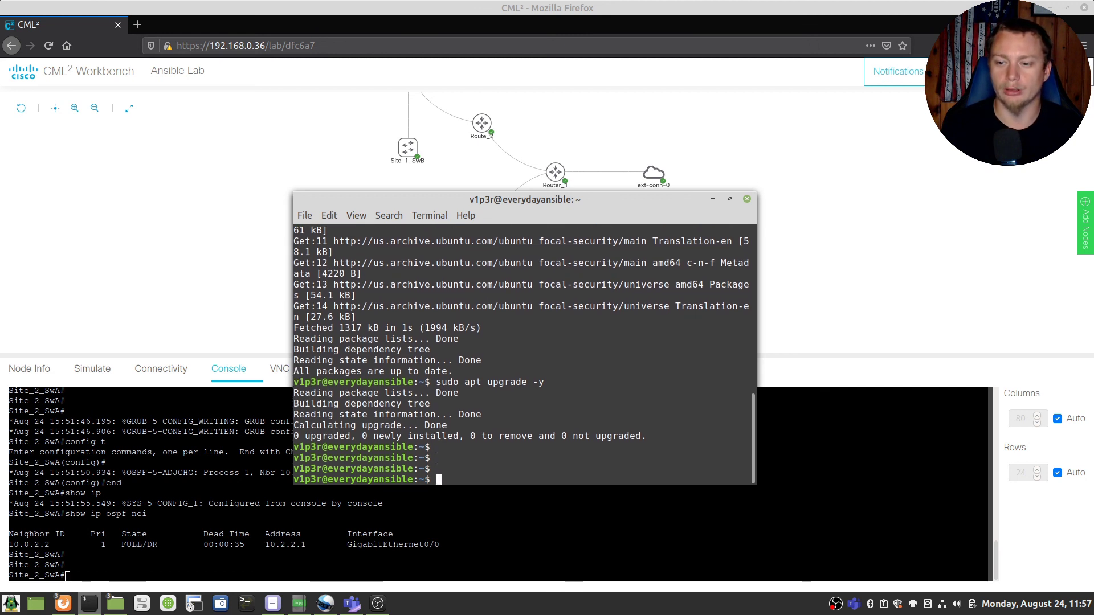
# Step: Install Ansible with sudo apt install ansible, confirming with y, then clear the screen
pyautogui.write('sudo apt ')
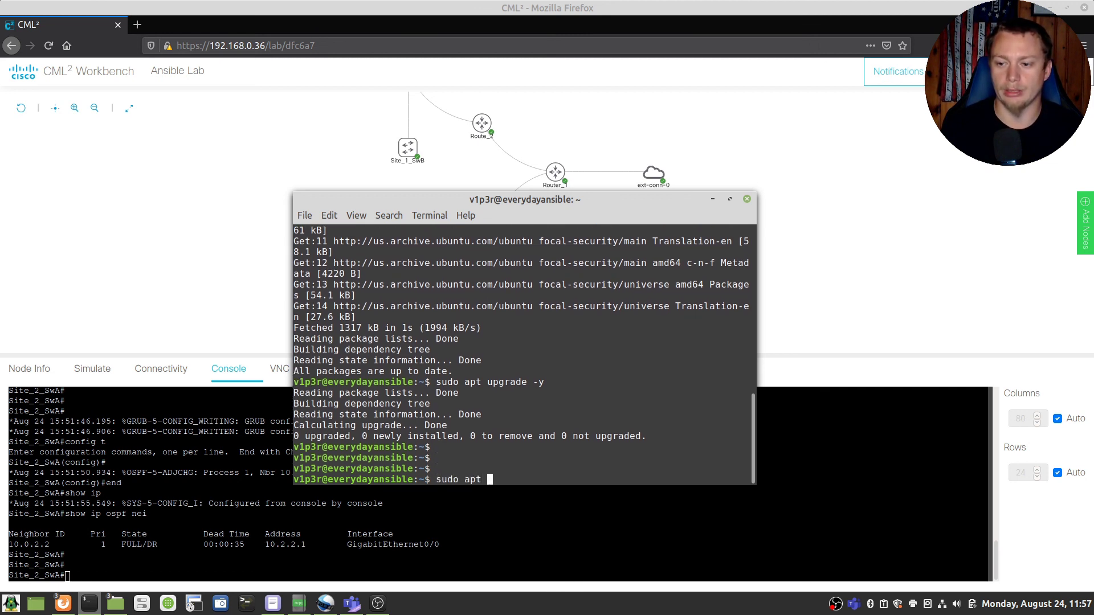
pyautogui.write('install ansible')
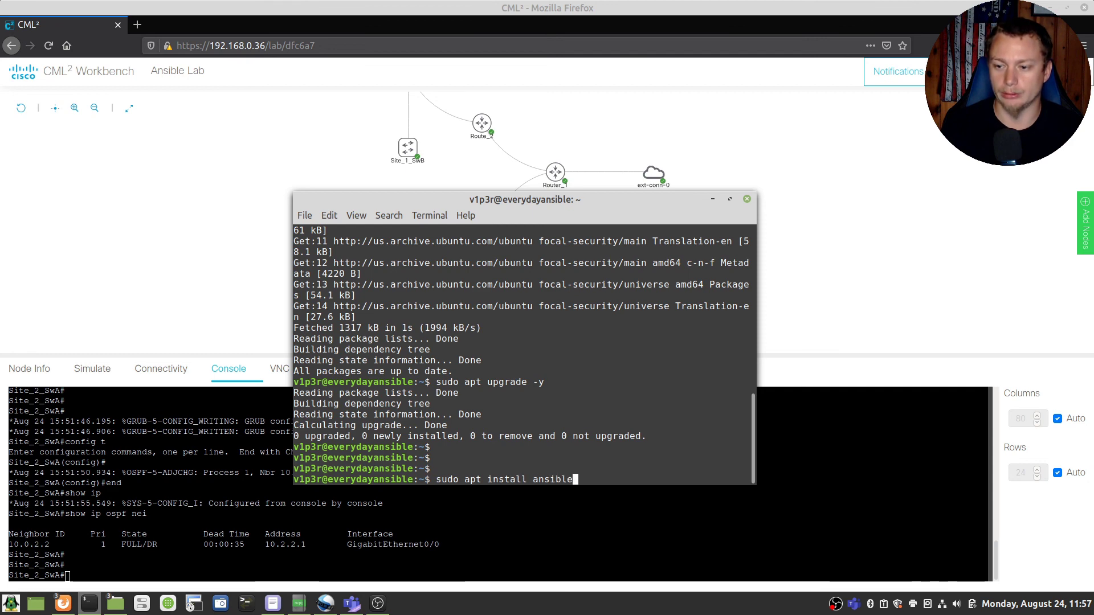
pyautogui.press('Return')
pyautogui.write('y')
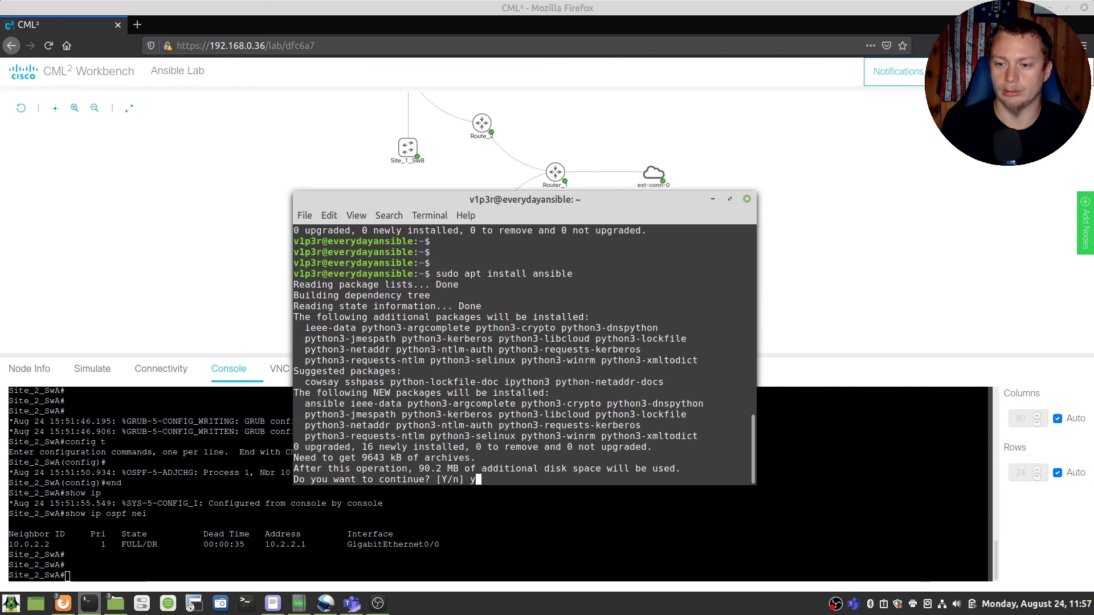
pyautogui.press('Return')
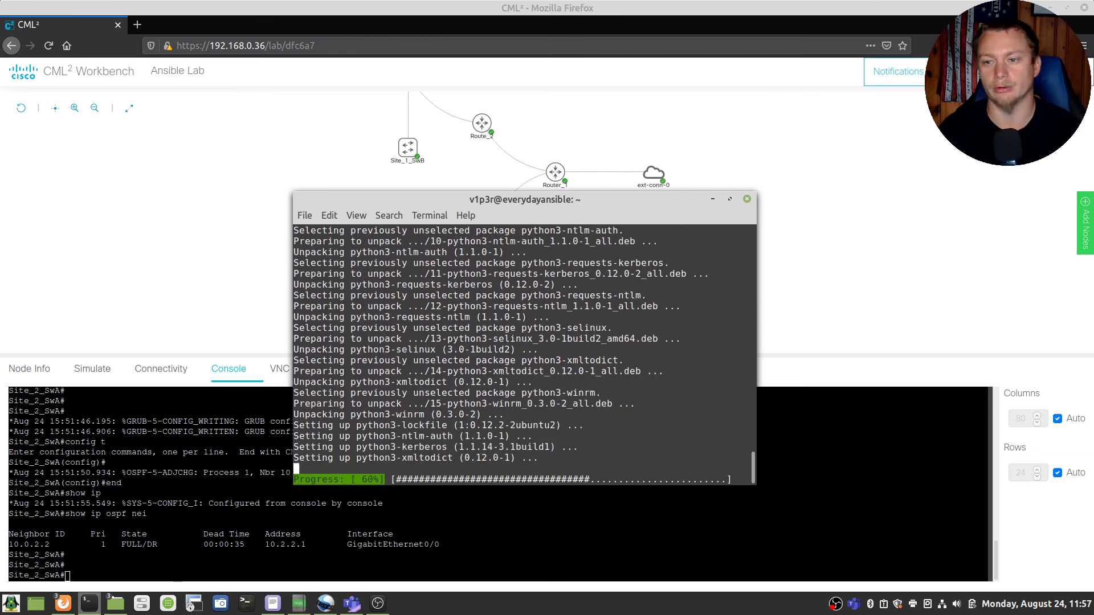
pyautogui.press('Return')
pyautogui.press('Return')
pyautogui.press('Return')
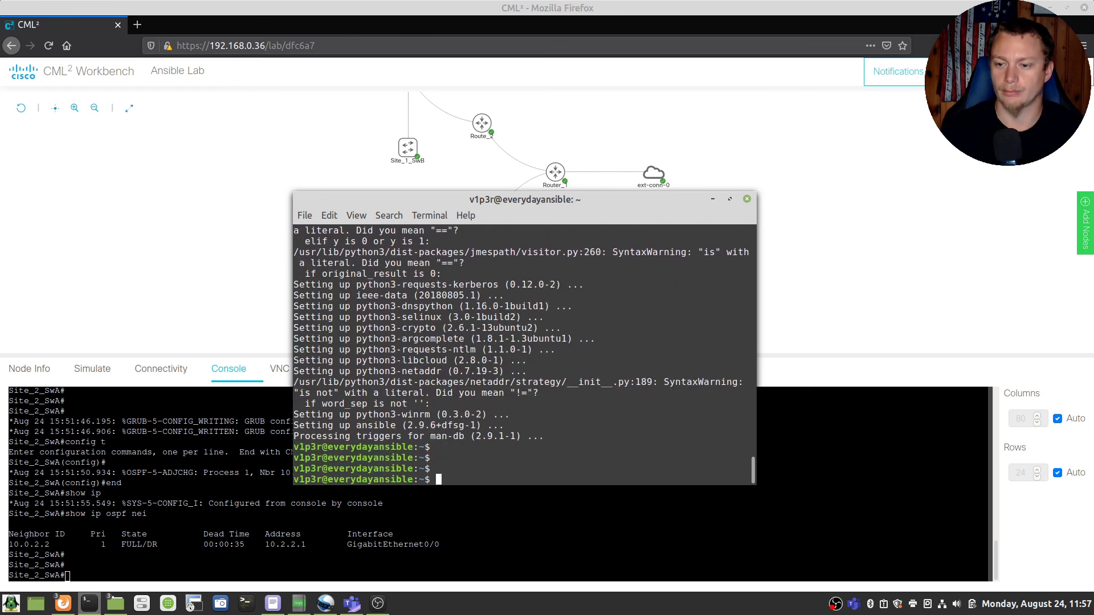
pyautogui.write('clear')
pyautogui.press('Return')
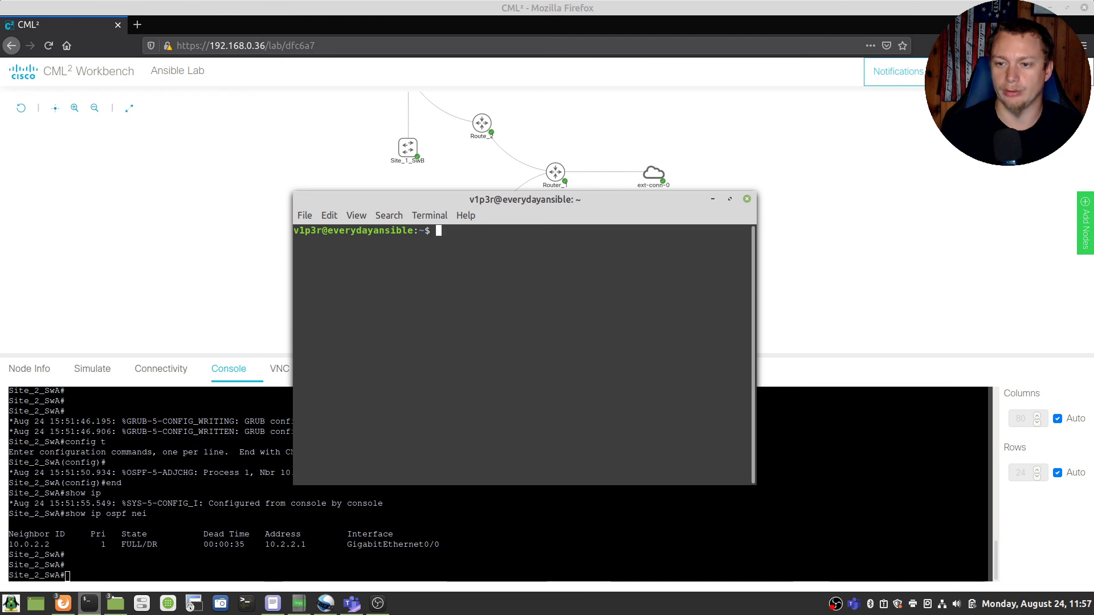
# Step: Run ansible --version to confirm version 2.9.6 with Python 3.8.2
pyautogui.write('ansible --version')
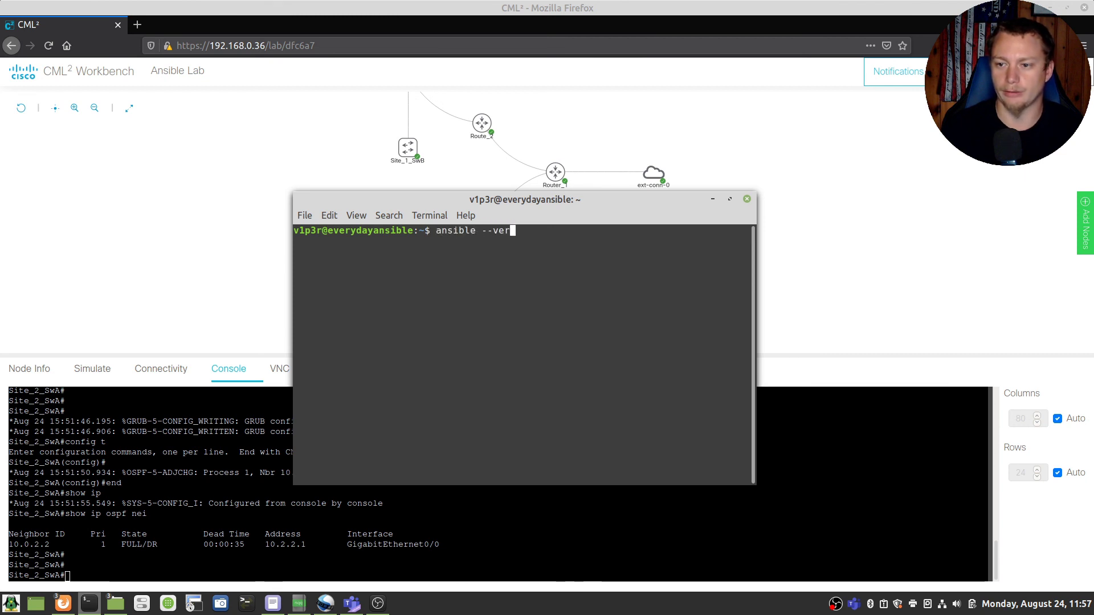
pyautogui.press('Return')
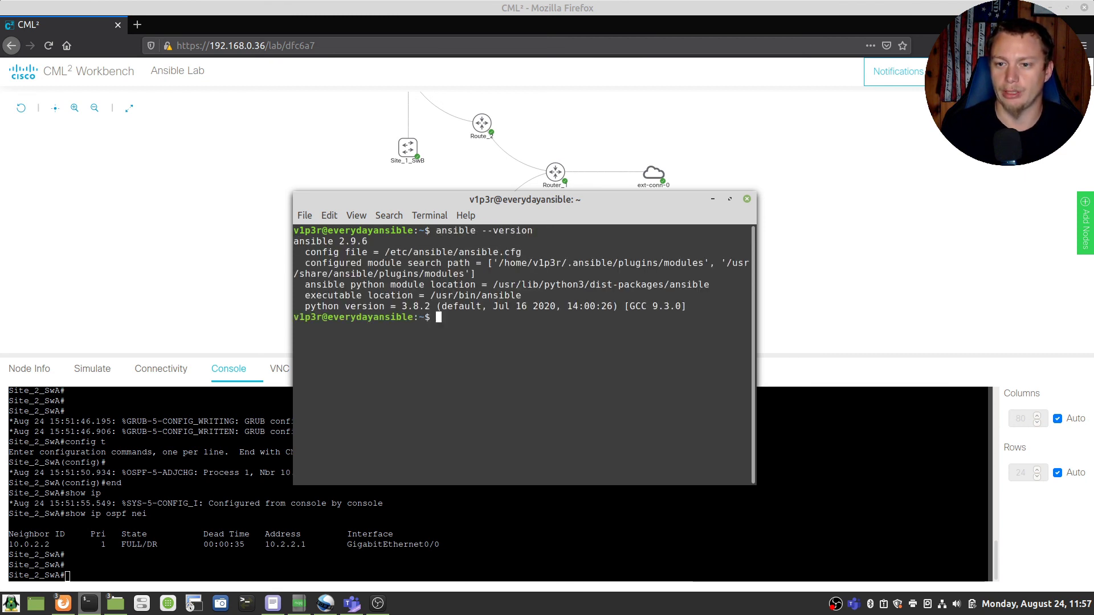